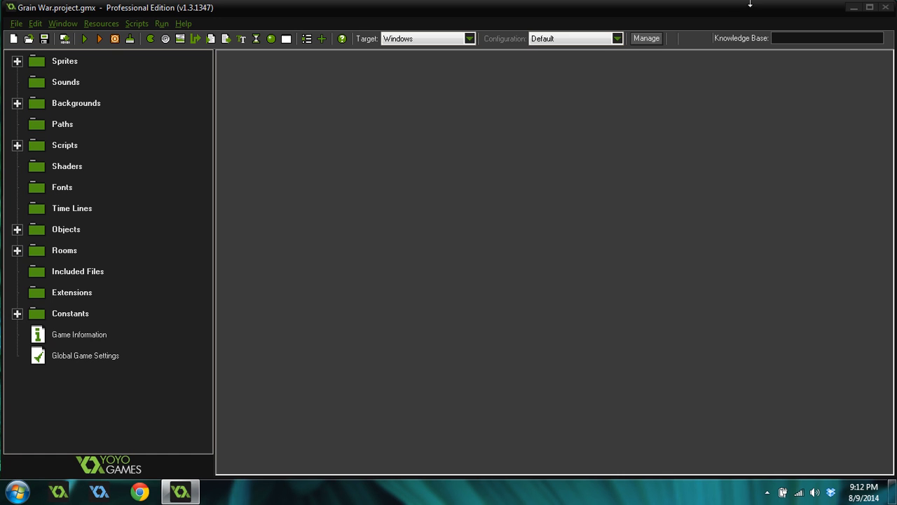
- Review the bk_rock background's properties to check its size and tiling settings
left_click(18, 103)
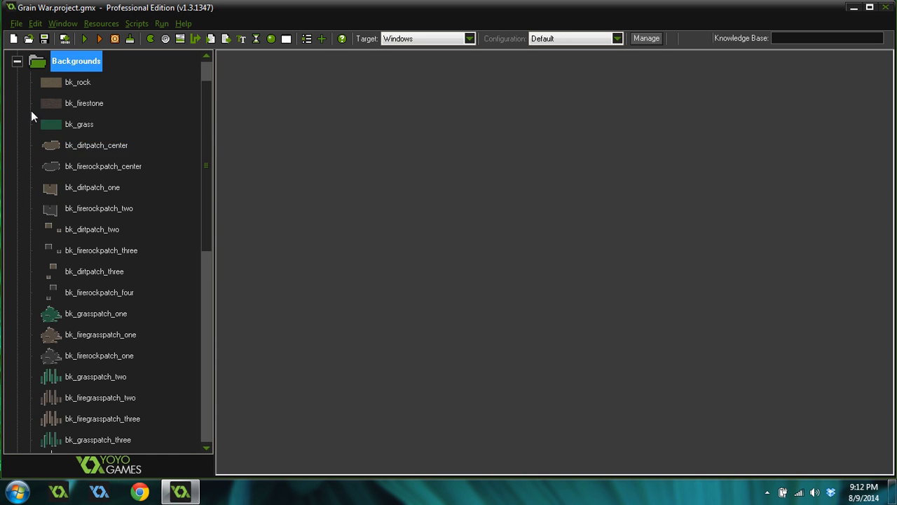
mouse_move(210, 114)
left_mouse_down()
mouse_move(216, 135)
mouse_move(209, 107)
left_mouse_up()
double_click(79, 104)
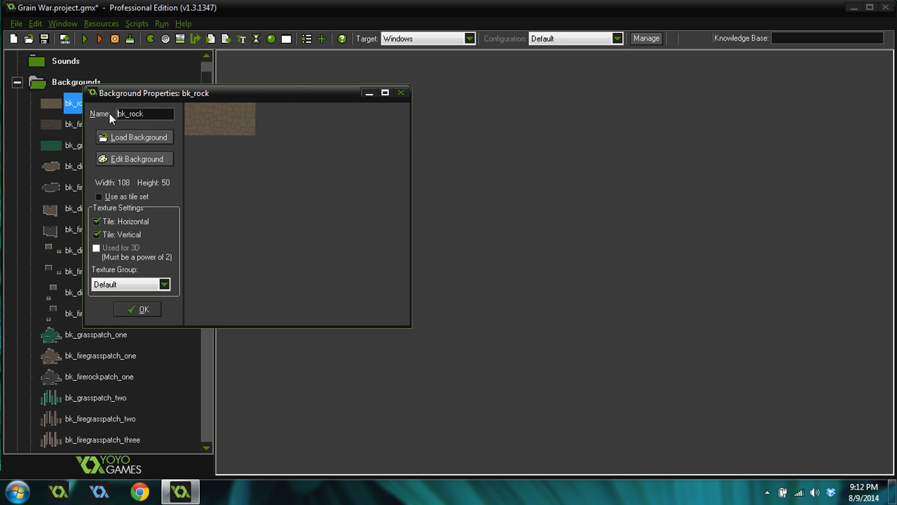
left_click_drag(126, 114, 105, 112)
left_click(145, 311)
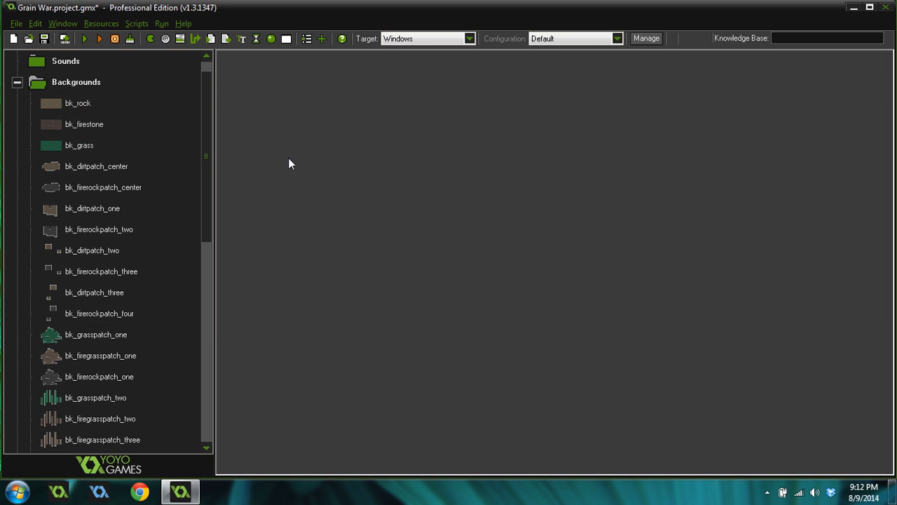
- Review the bk_grass background's properties and image preview
double_click(88, 146)
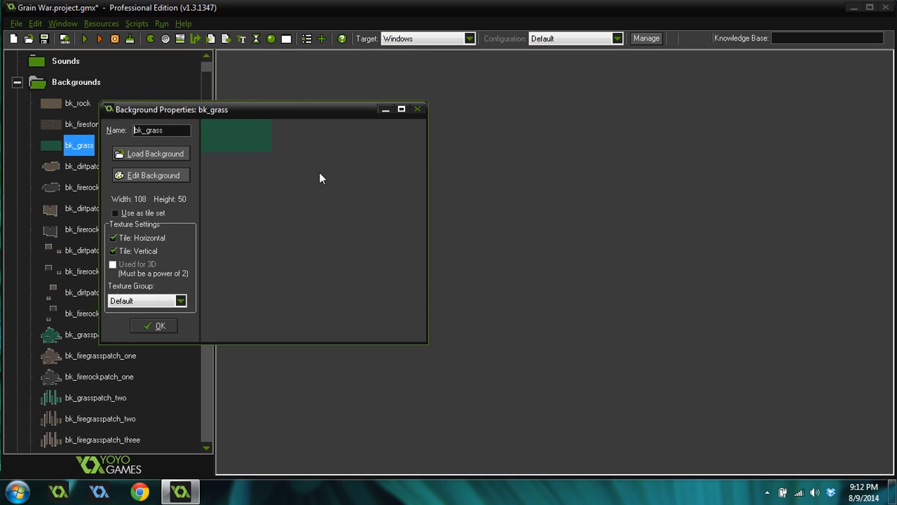
left_click_drag(253, 105, 468, 127)
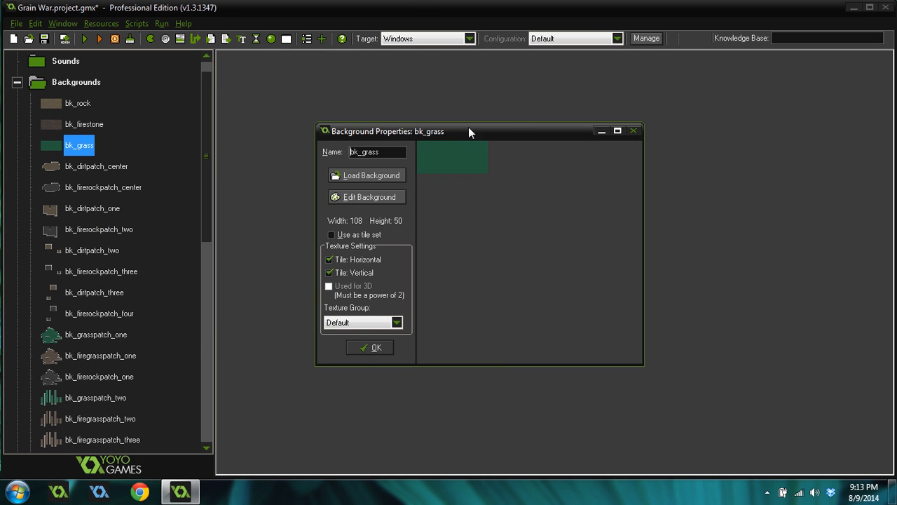
left_click(367, 348)
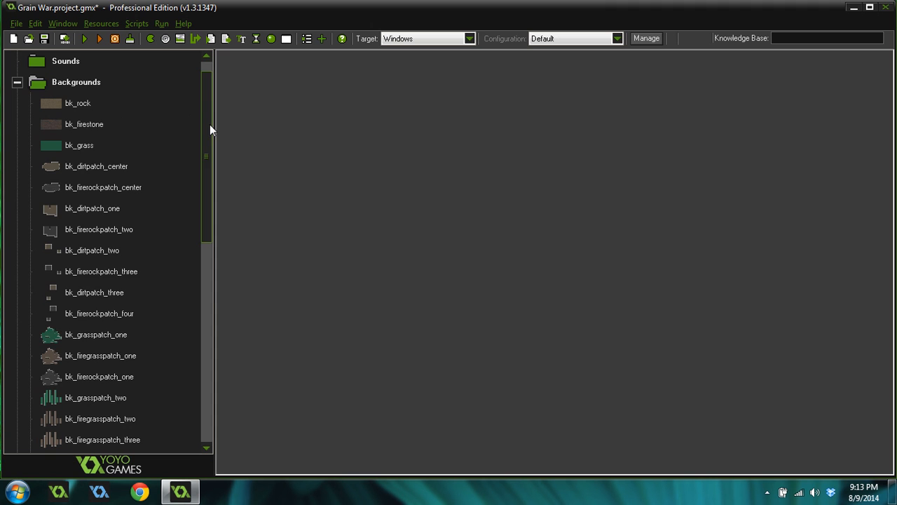
- Duplicate the bk_rock background and enter bk_grass as the copy's name, discarding the name change
left_click_drag(209, 124, 209, 72)
right_click(74, 125)
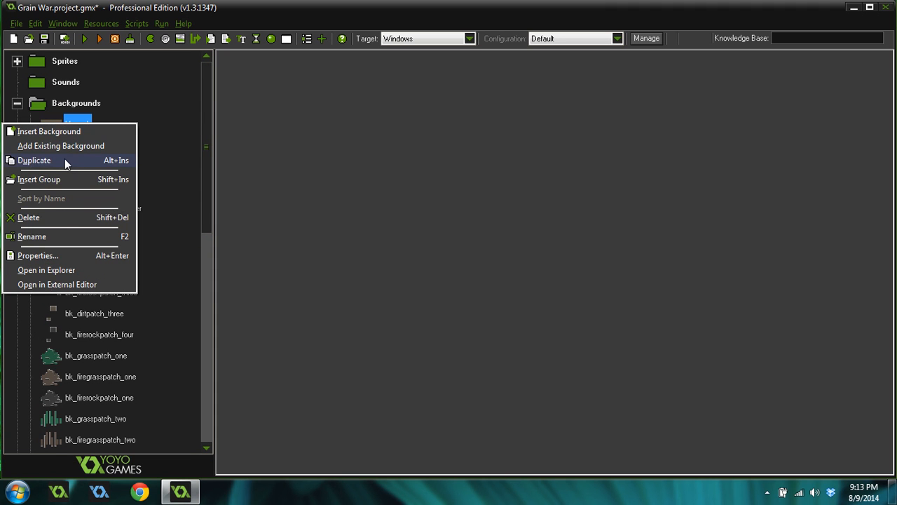
left_click(88, 160)
left_click_drag(202, 144, 105, 146)
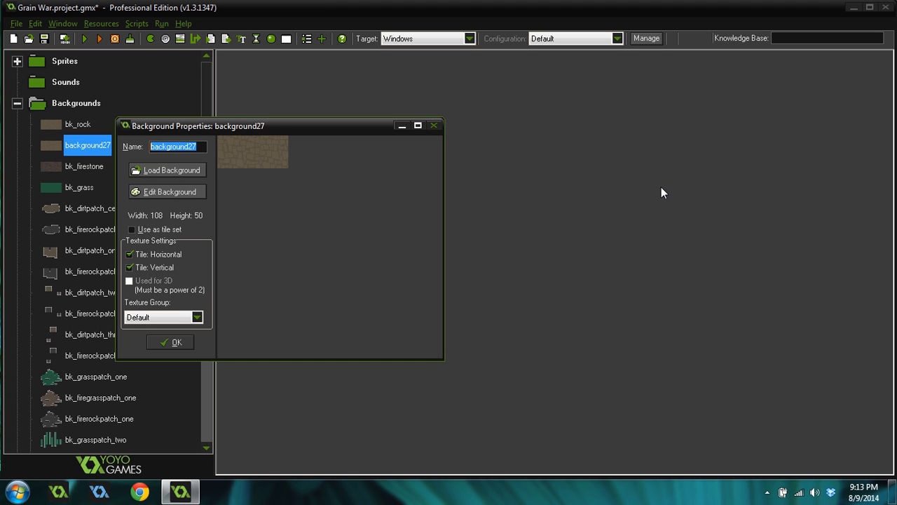
type("bk")
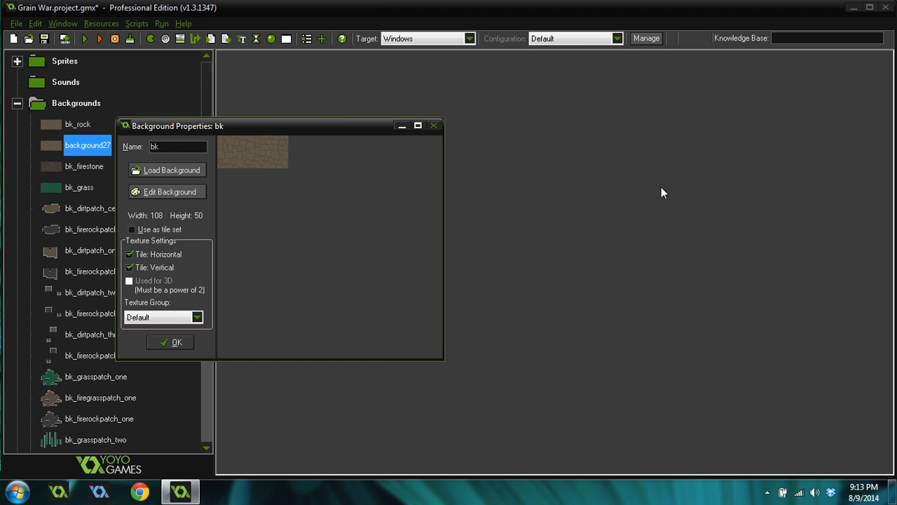
type("_")
type("grass")
left_click(434, 125)
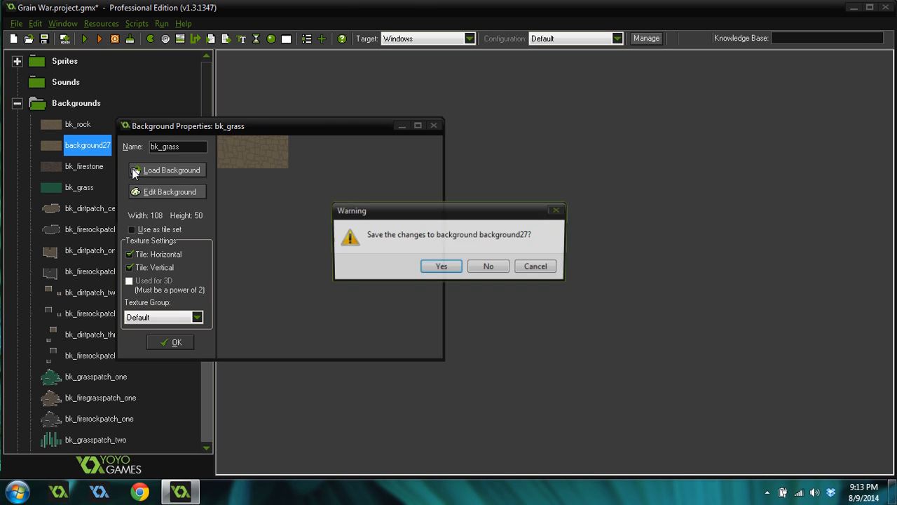
left_click(489, 267)
- Delete the duplicated background27 from the Backgrounds group
right_click(82, 145)
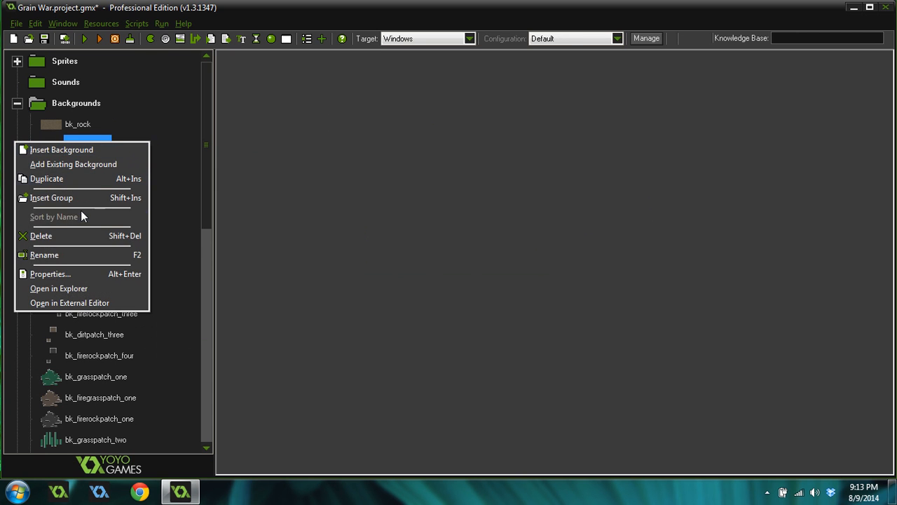
left_click(55, 236)
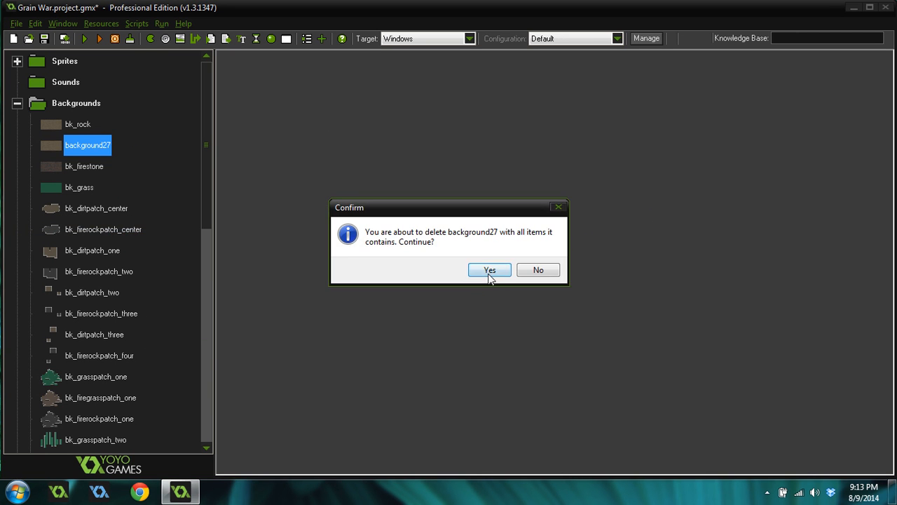
left_click(489, 270)
- Open bk_grass in the image editor and fill it with a muted green of red 48, green 75, blue 56
double_click(78, 169)
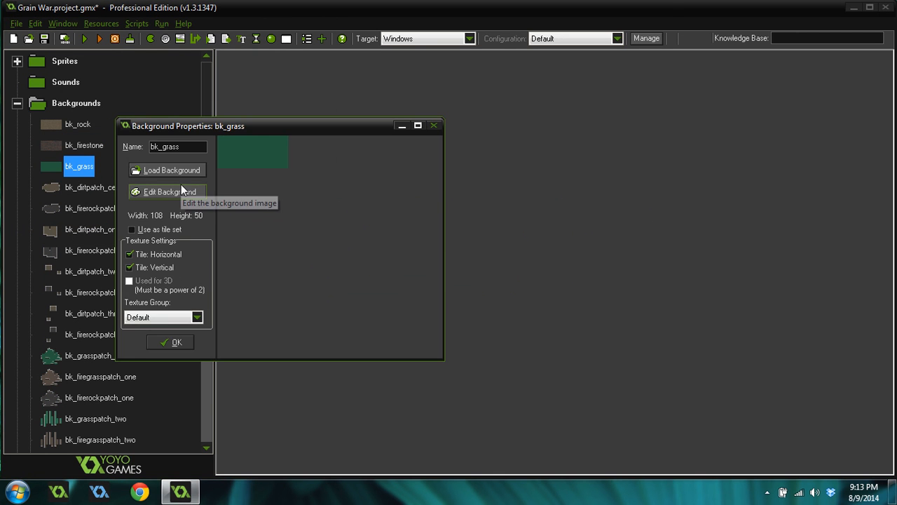
left_click(181, 189)
scroll(393, 117, "up", 3, "ctrl")
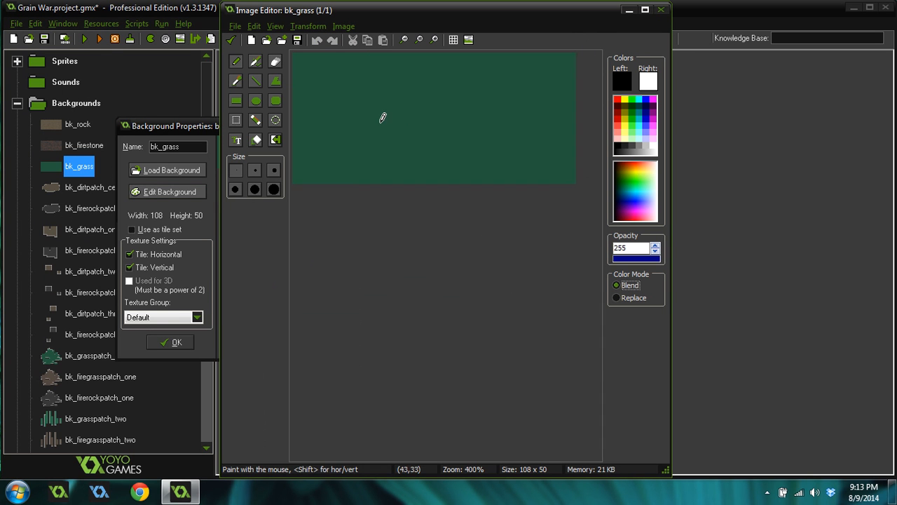
scroll(533, 167, "down", 1, "ctrl")
left_click(449, 92, "ctrl")
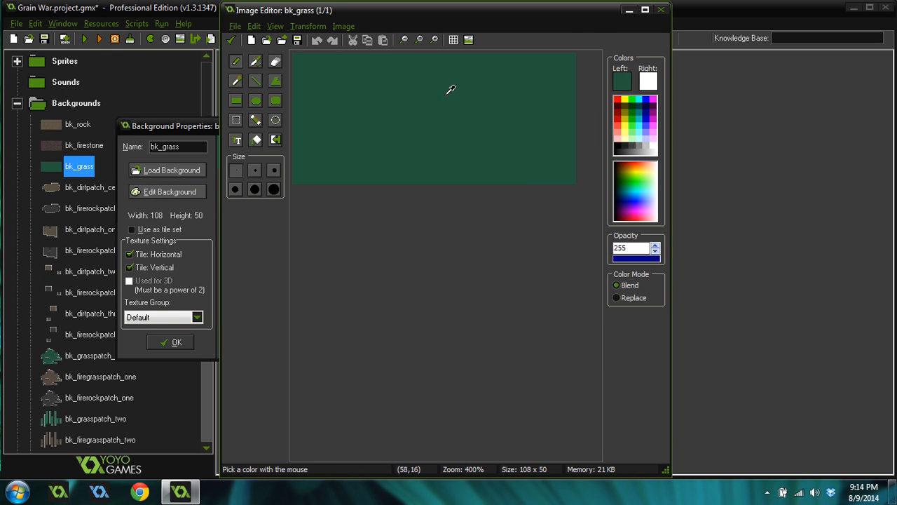
left_click(622, 80)
left_click(496, 216)
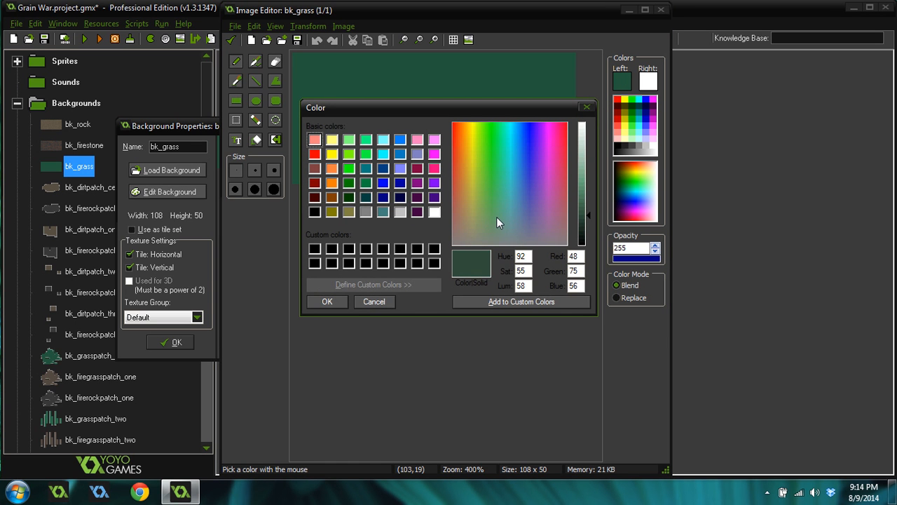
left_click(330, 301)
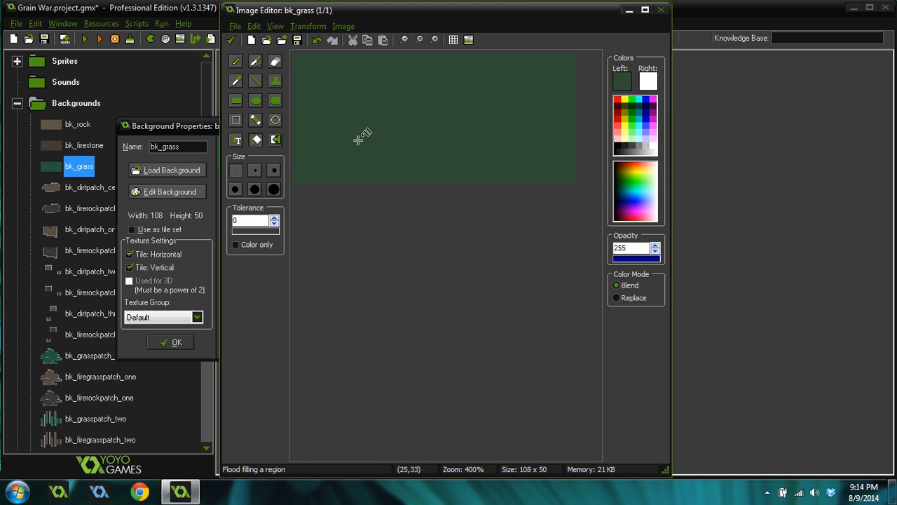
- Choose a slightly greyer green as the left drawing color and refill the grass image with it
scroll(500, 231, "down", 1)
scroll(501, 291, "up", 3, "ctrl")
scroll(515, 166, "down", 3, "ctrl")
scroll(511, 166, "up", 2, "ctrl")
scroll(510, 170, "down", 1, "ctrl")
scroll(511, 168, "down", 1, "ctrl")
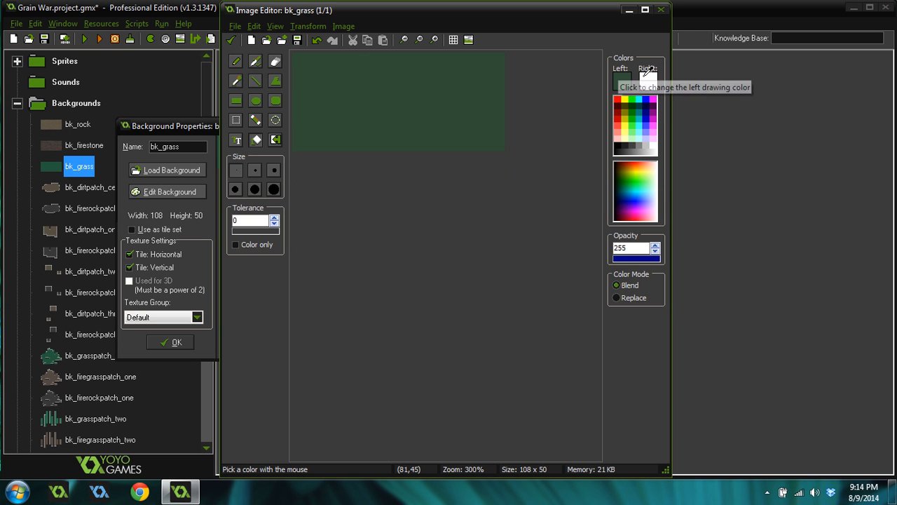
left_click(622, 81)
left_click(493, 226)
left_click(326, 302)
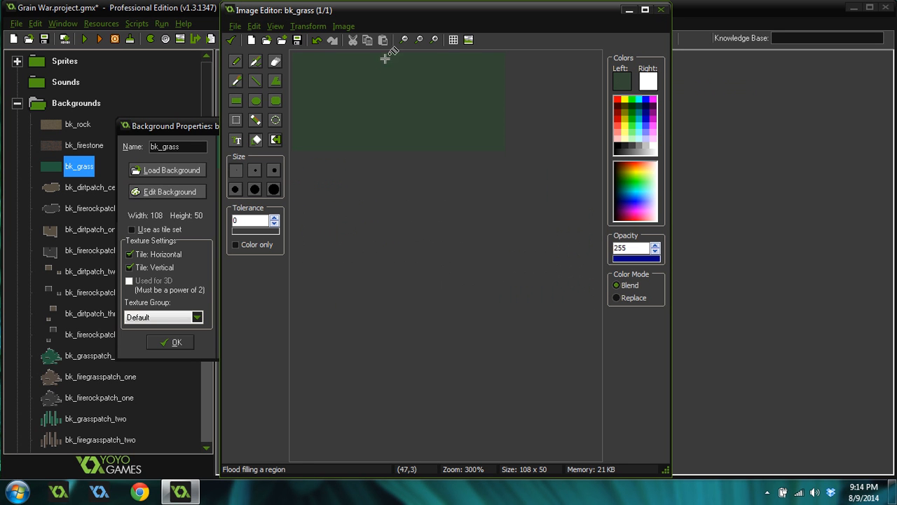
- Raise the left drawing color's brightness and refill the grass image with the lighter green
scroll(517, 178, "up", 2, "ctrl")
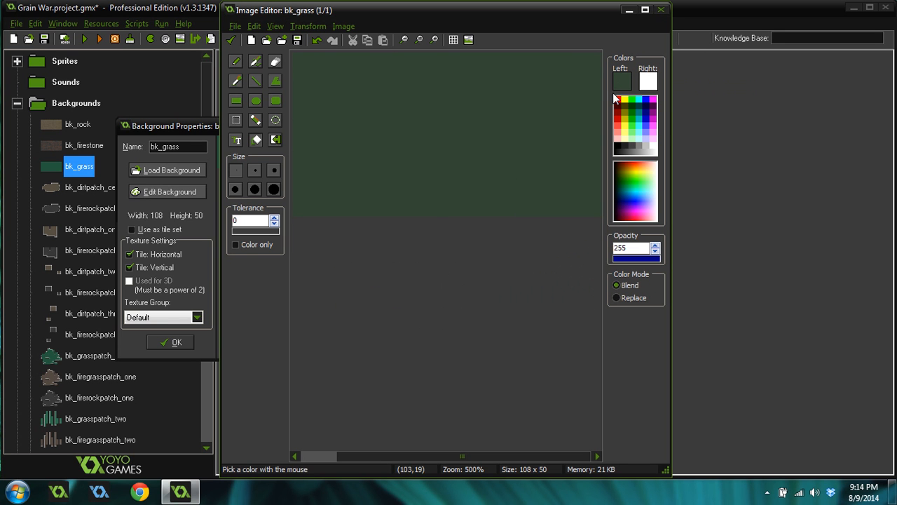
left_click(622, 82)
left_click(585, 211)
left_click(327, 301)
left_click(380, 105)
- Refill the grass image with the darker green of red 57, green 79, blue 58, and save the changes to bk_grass
scroll(521, 143, "down", 4, "ctrl")
scroll(506, 149, "up", 3, "ctrl")
scroll(506, 149, "down", 2, "ctrl")
scroll(509, 148, "up", 2, "ctrl")
scroll(509, 148, "down", 2, "ctrl")
scroll(512, 143, "up", 1, "ctrl")
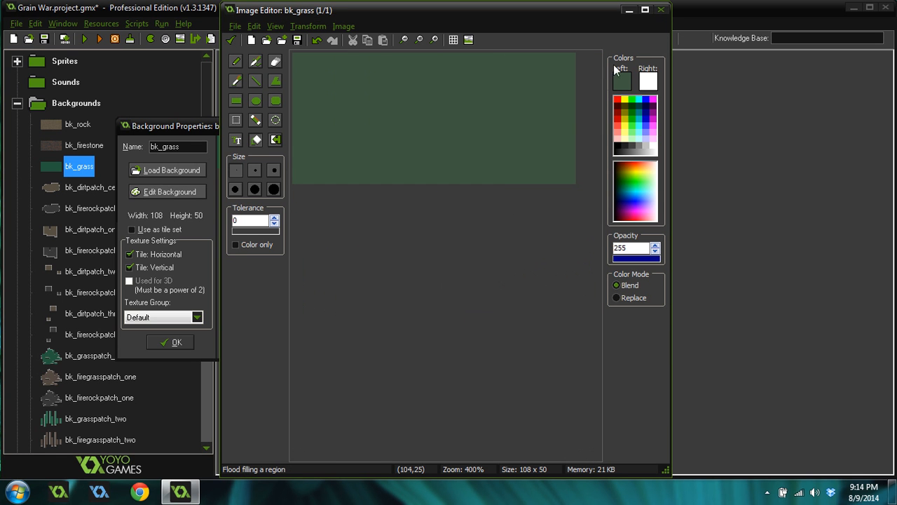
left_click(621, 78)
left_click(585, 213)
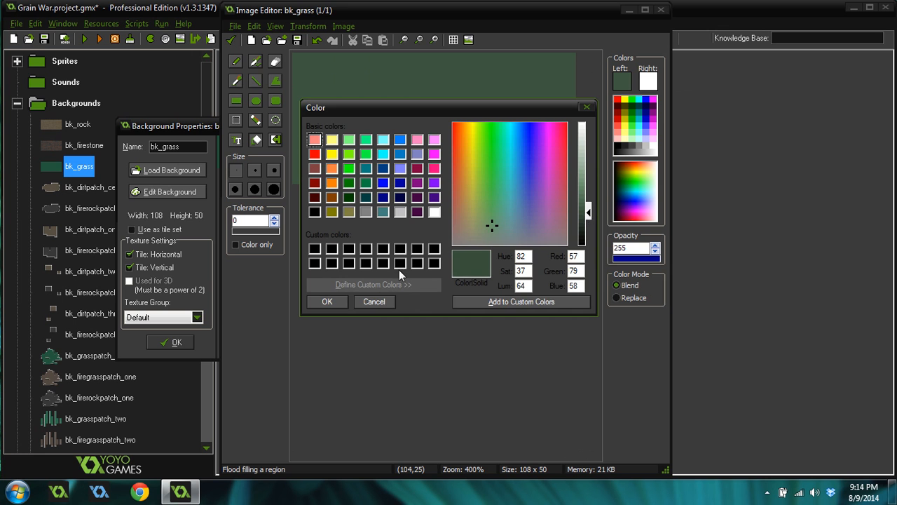
left_click(326, 302)
scroll(459, 126, "down", 1, "ctrl")
scroll(459, 126, "up", 1, "ctrl")
left_click(231, 40)
left_click(169, 342)
- Create a new room, assign bk_grass as its tiled Background 0, and save the room
left_click_drag(211, 196, 149, 379)
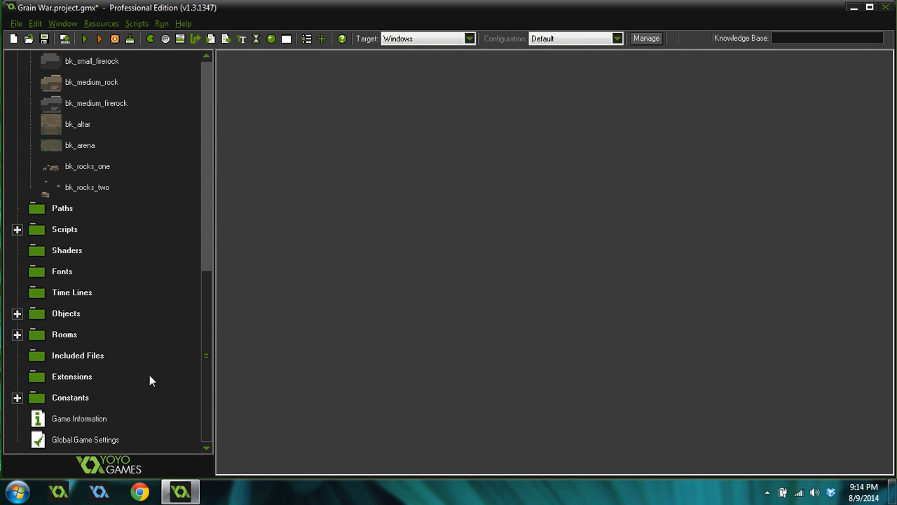
left_click(17, 334)
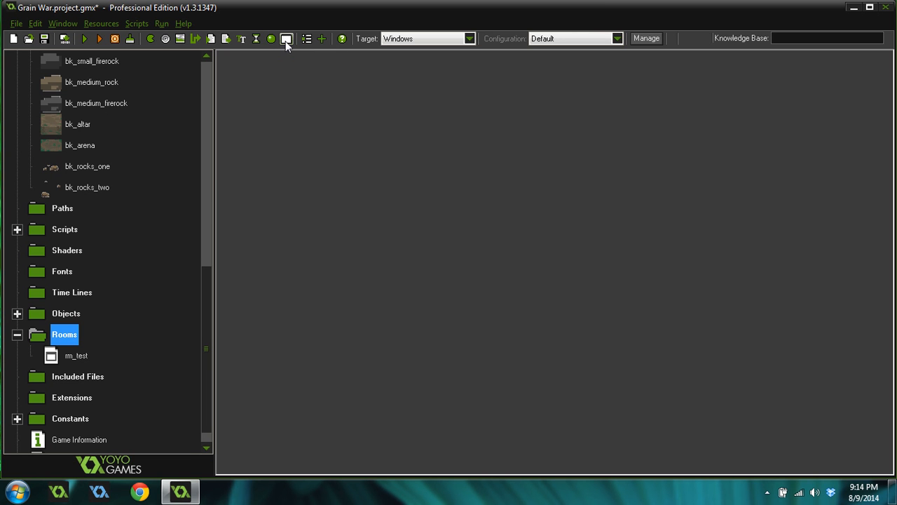
left_click(286, 40)
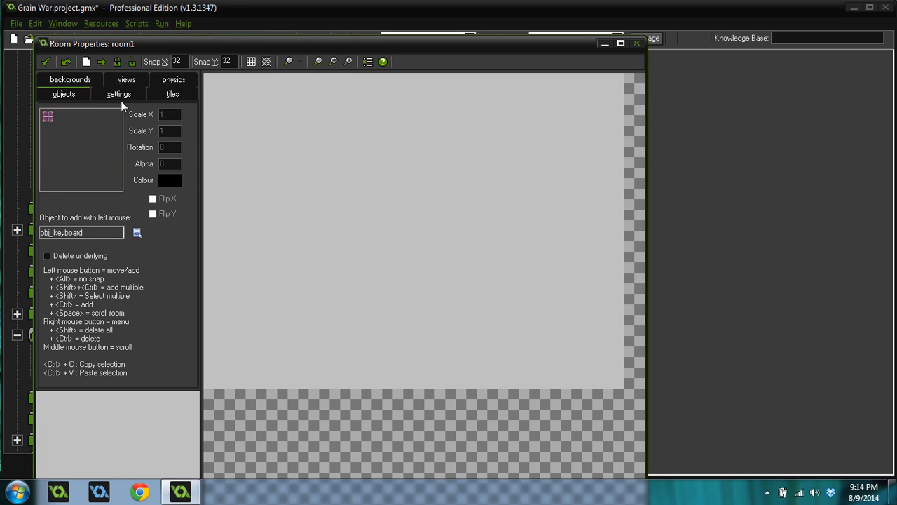
left_click(78, 81)
left_click(97, 256)
left_click(153, 101)
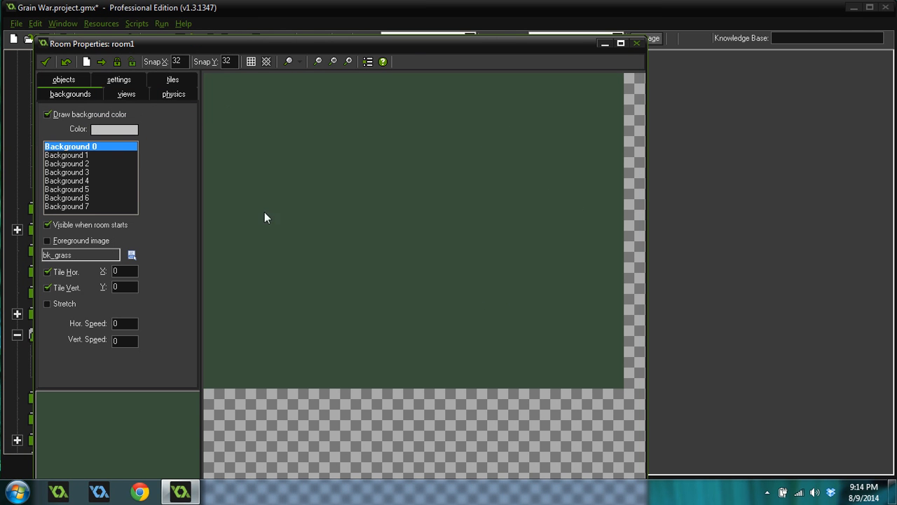
left_click(45, 62)
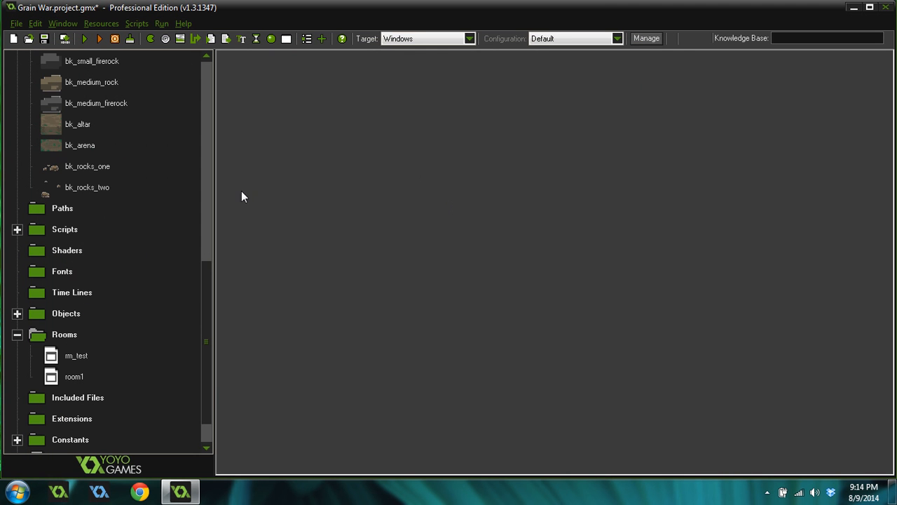
- Rename the new room1 as rm_background in its room settings
double_click(73, 382)
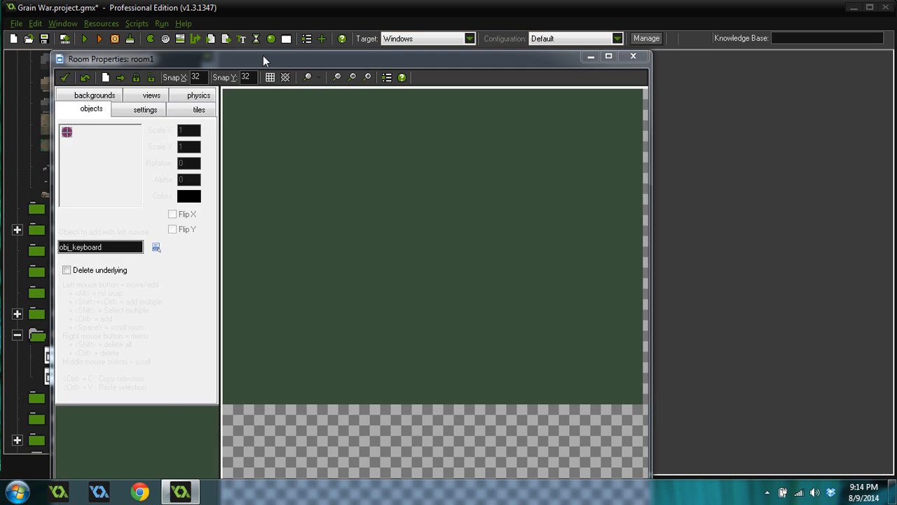
left_click(136, 110)
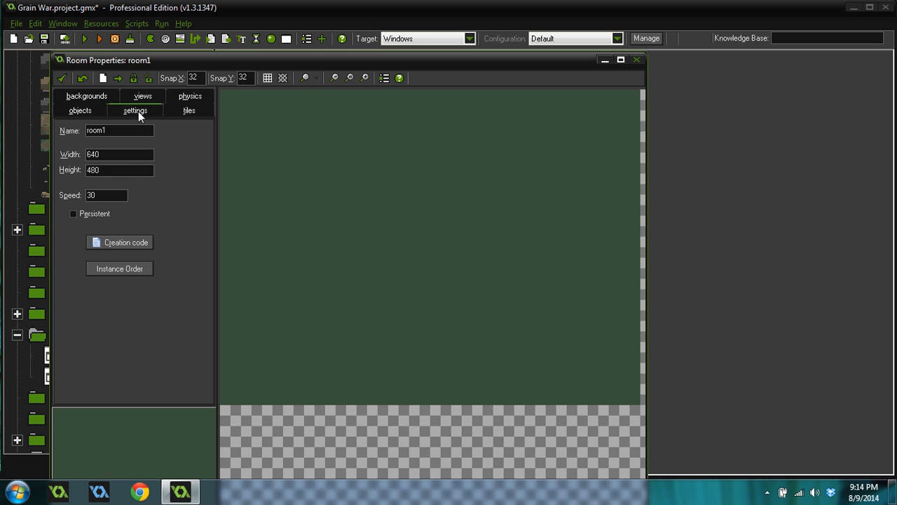
left_click_drag(151, 131, 23, 128)
type("rm_background")
- Reopen bk_grass for image editing in a maximized image editor
left_click_drag(287, 66, 525, 75)
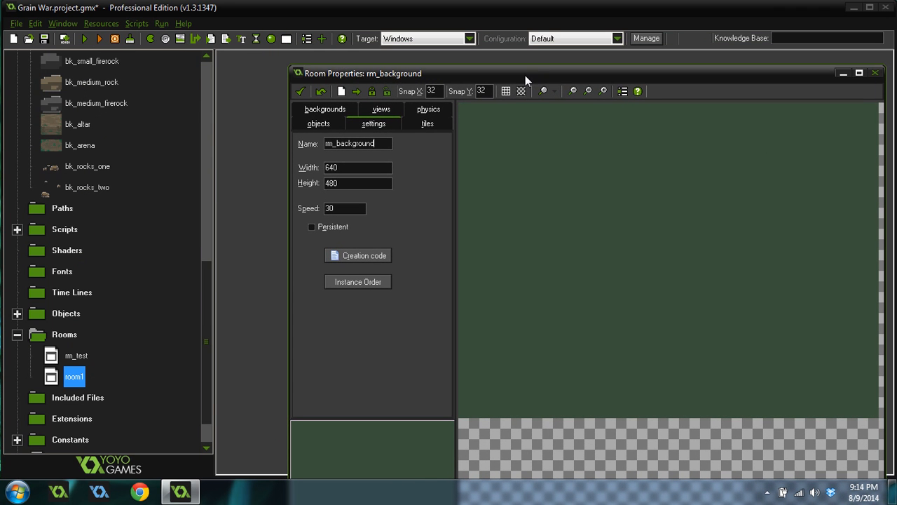
left_click_drag(206, 317, 213, 134)
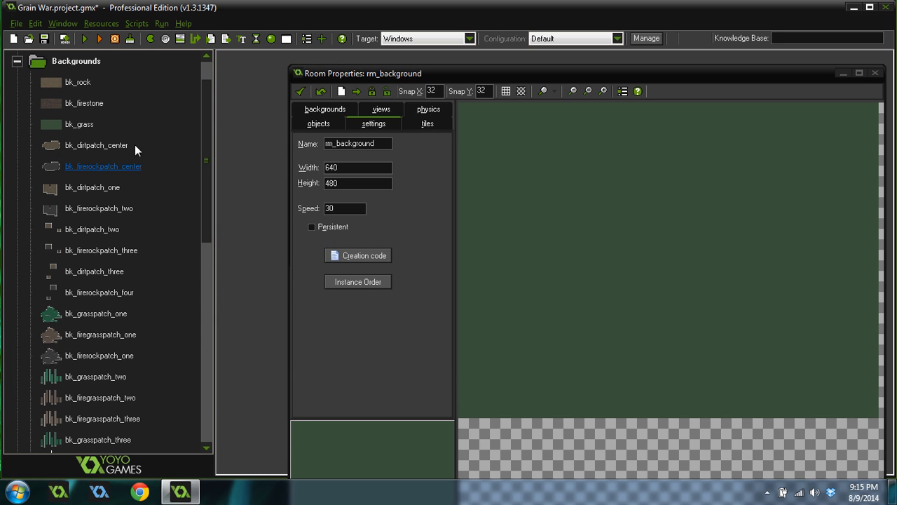
double_click(82, 124)
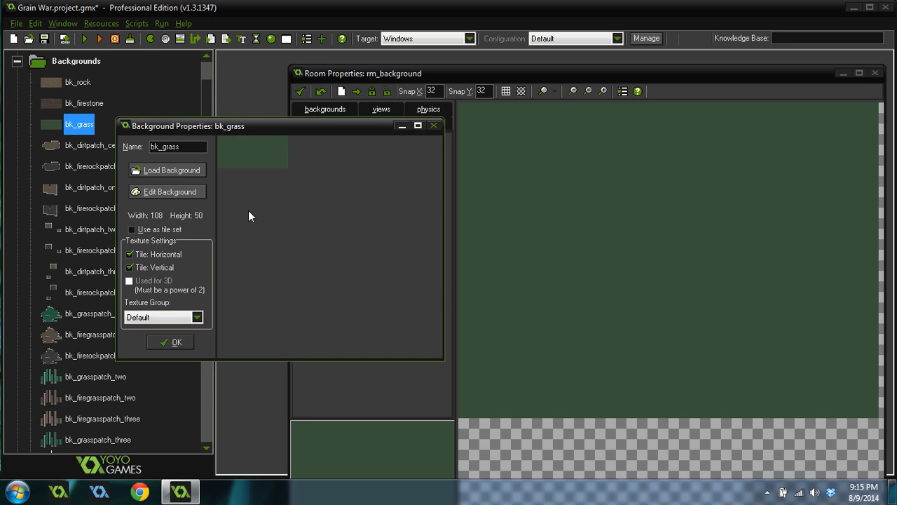
left_click(162, 192)
scroll(397, 127, "up", 3)
left_click(484, 125)
left_click(645, 10)
scroll(428, 186, "up", 3)
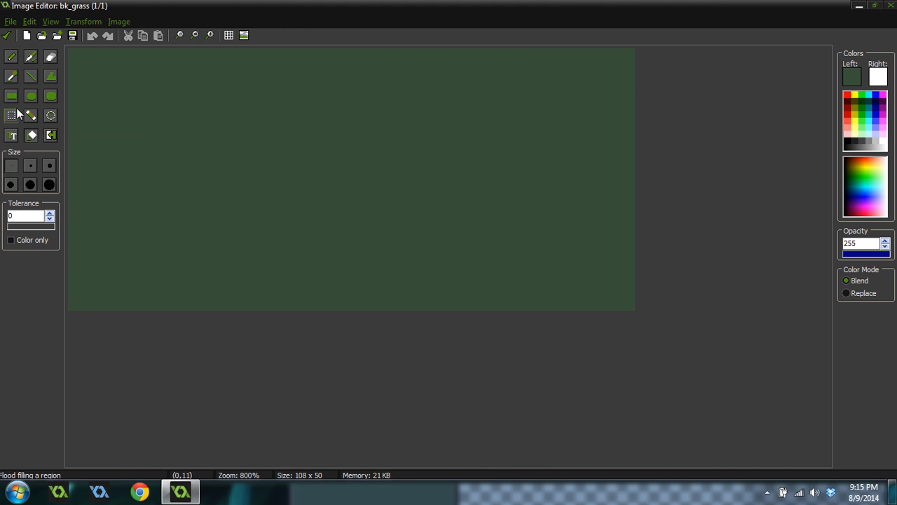
- Try spraying strokes across the grass image in a lighter green of red 70, green 98, blue 71
left_click(31, 58)
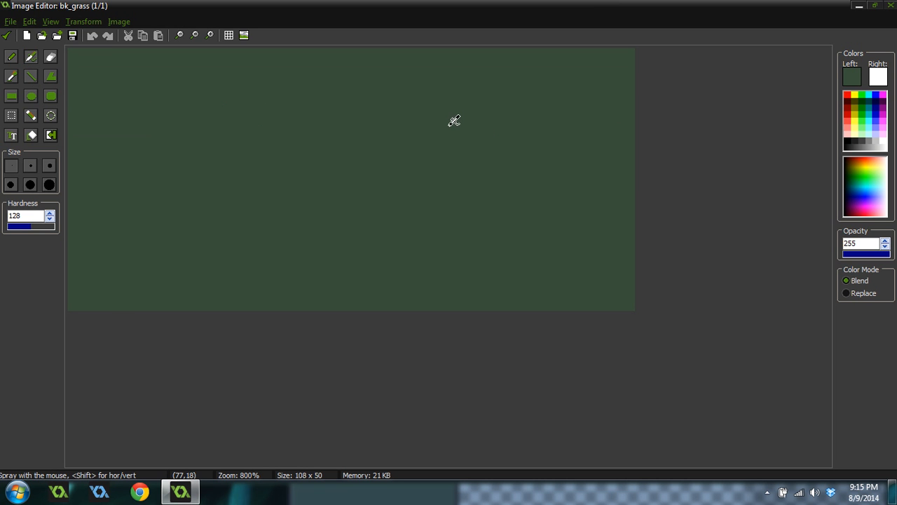
left_click(848, 83)
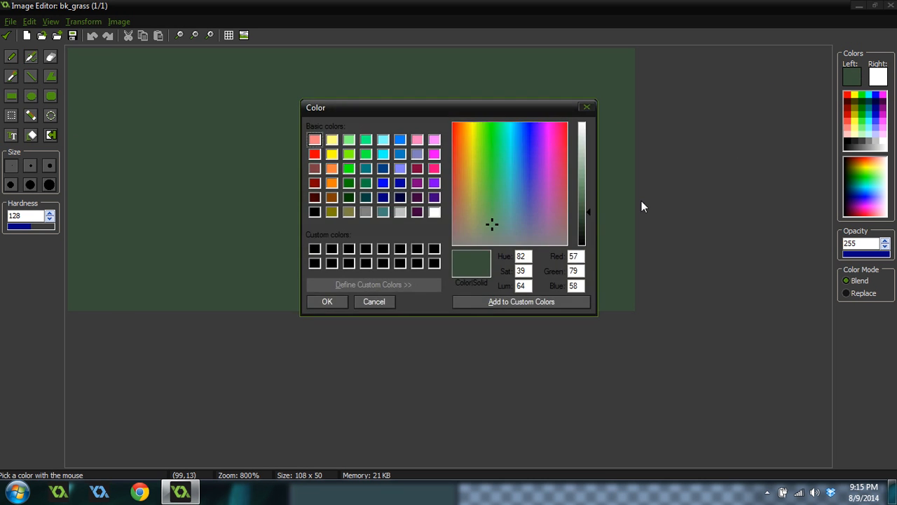
left_click_drag(594, 209, 591, 204)
left_click(344, 301)
mouse_move(193, 214)
left_mouse_down()
mouse_move(581, 110)
mouse_move(633, 176)
mouse_move(531, 198)
left_mouse_up()
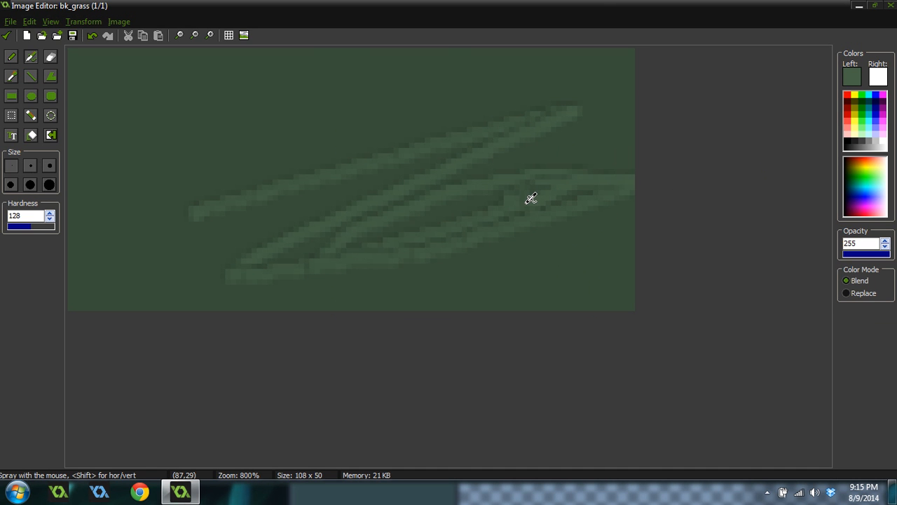
key("ctrl+z")
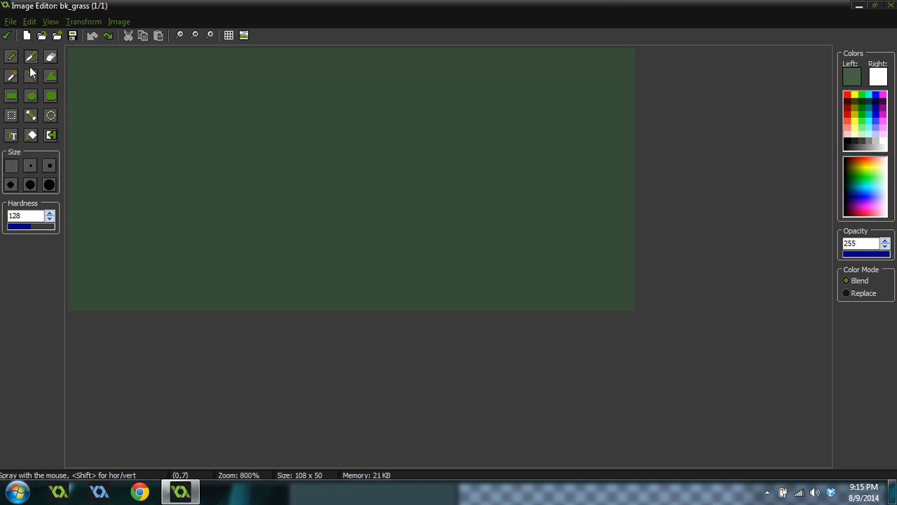
- Try spraying the grass image at hardness 53, and reopen bk_grass for image editing
left_click_drag(21, 228, 17, 228)
mouse_move(421, 122)
left_mouse_down()
mouse_move(357, 181)
mouse_move(469, 153)
mouse_move(408, 223)
mouse_move(533, 210)
left_mouse_up()
key("ctrl+z")
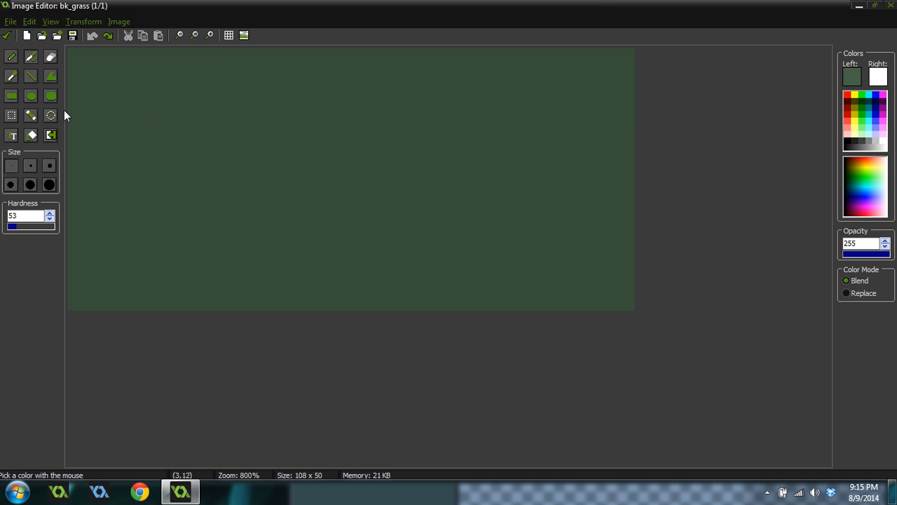
left_click(6, 35)
left_click(172, 192)
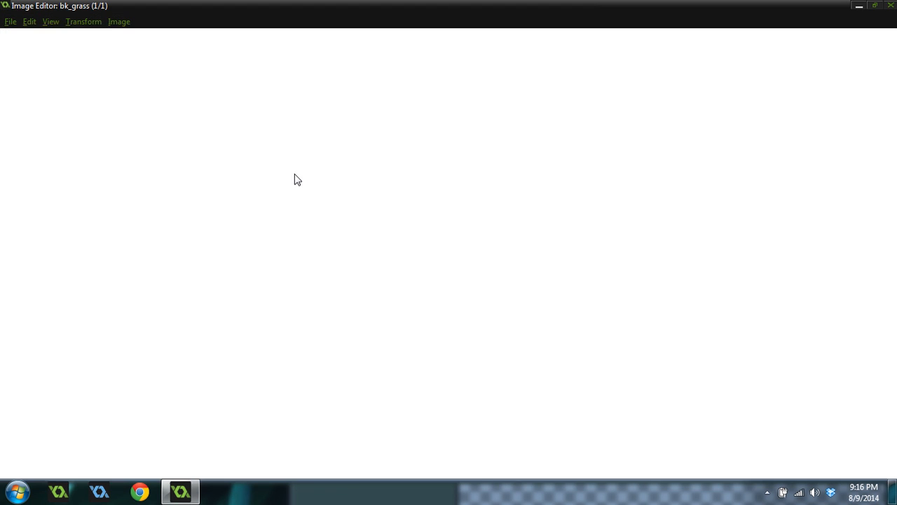
scroll(501, 152, "up", 1)
- Pencil a cluster of short vertical grass blades in the image's upper-left corner using red 78, green 109, blue 79
left_click(851, 77)
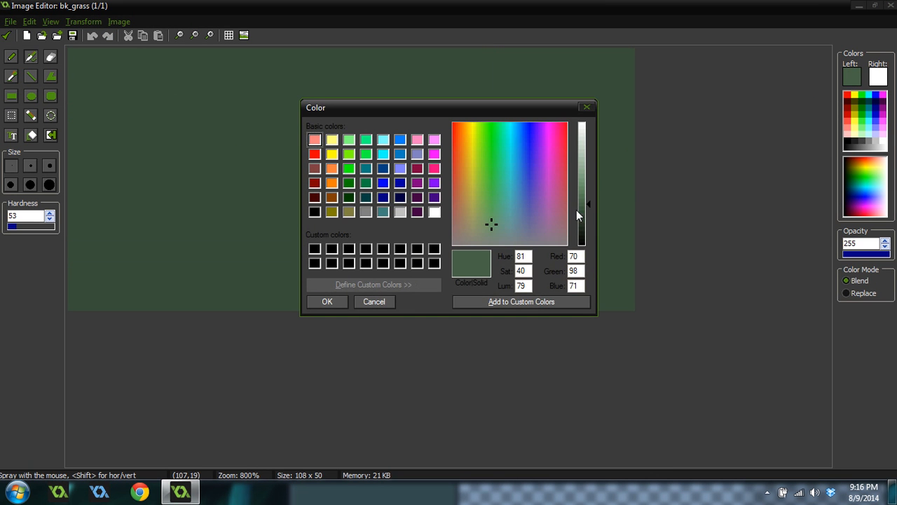
left_click(589, 201)
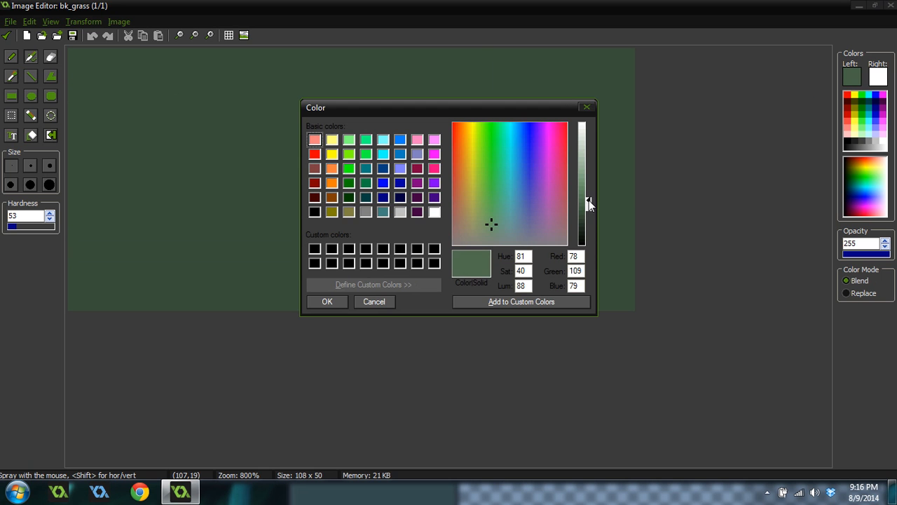
left_click(327, 302)
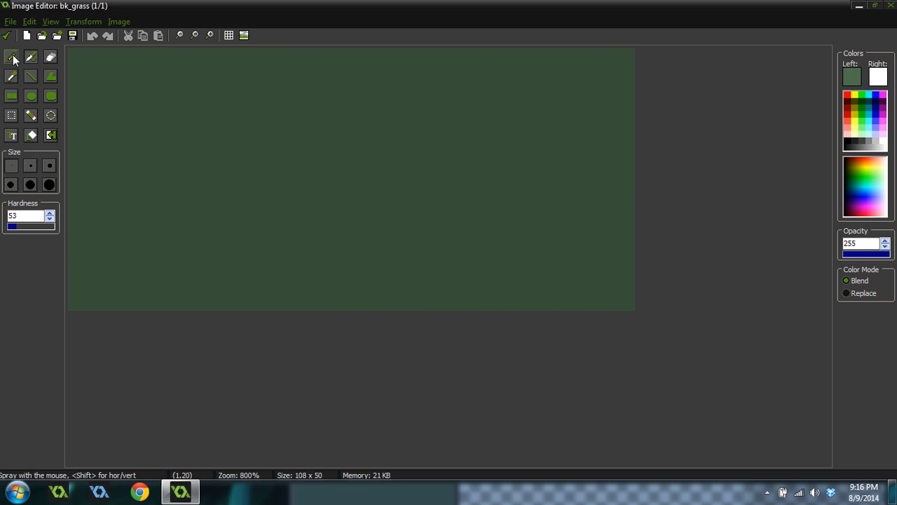
left_click(10, 56)
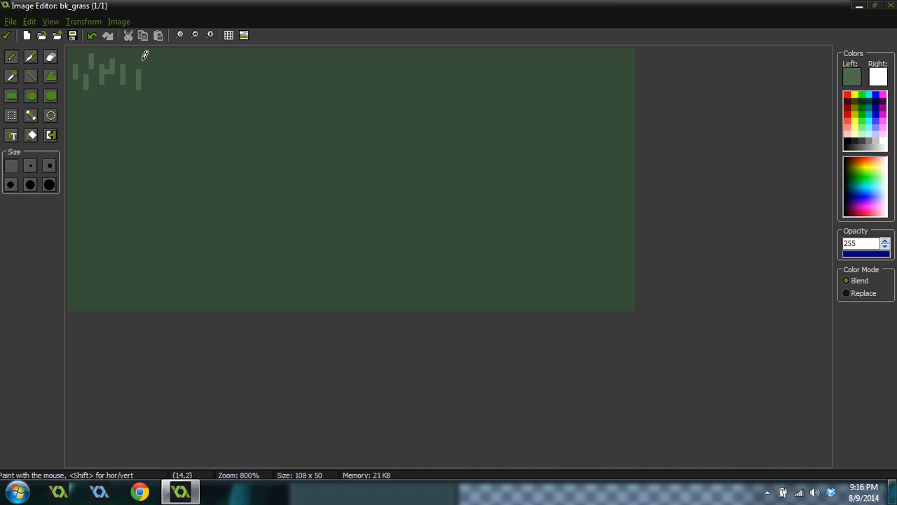
left_click_drag(150, 60, 149, 72)
- Separate the two joined blades in the upper-left cluster by painting over their connecting pixel with the dark background green
scroll(282, 124, "down", 2, "ctrl")
scroll(235, 150, "up", 3, "ctrl")
scroll(236, 150, "down", 1, "ctrl")
scroll(237, 148, "up", 1, "ctrl")
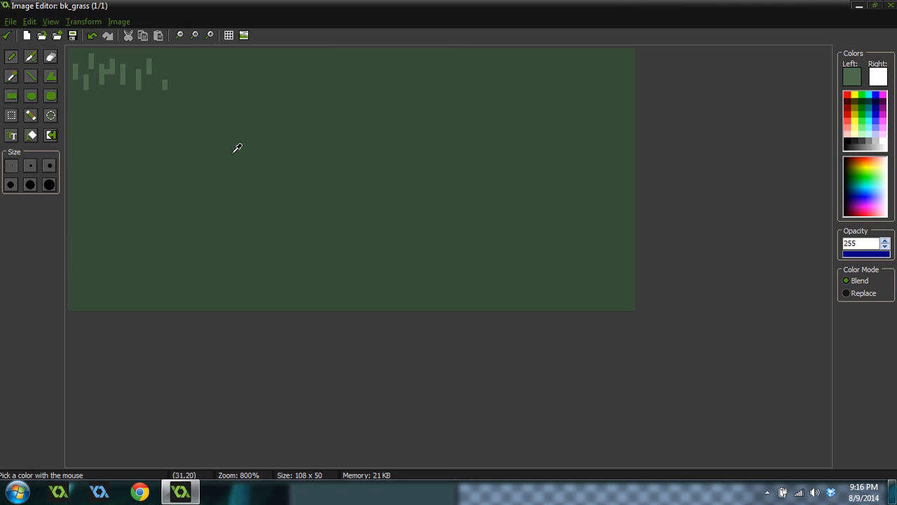
left_click(109, 62, "ctrl")
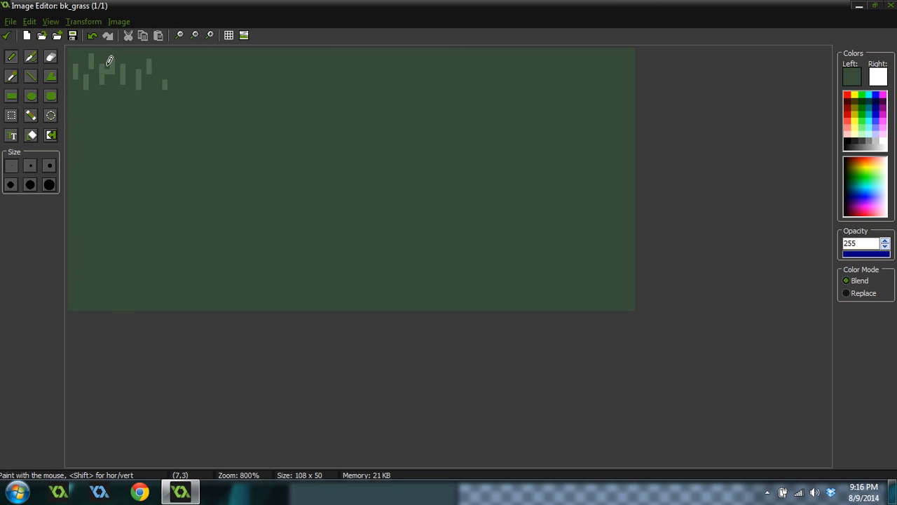
- Select the upper-left blade cluster and paste staggered copies of it across the left and middle of the grass image
left_click(32, 118)
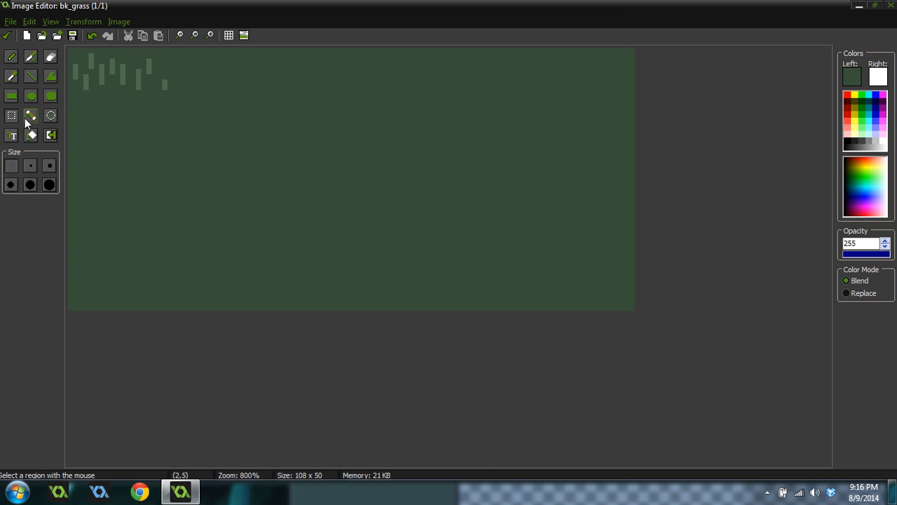
left_click_drag(72, 51, 162, 92)
left_click_drag(106, 67, 231, 93)
key("ctrl+v")
left_click_drag(125, 73, 303, 76)
key("ctrl+v")
left_click_drag(119, 66, 315, 128)
key("ctrl+v")
left_click_drag(129, 85, 234, 149)
key("ctrl+v")
left_click_drag(122, 74, 410, 103)
key("ctrl+v")
left_click_drag(96, 74, 381, 143)
key("ctrl+v")
left_click_drag(111, 73, 293, 184)
left_click_drag(164, 173, 221, 208)
key("ctrl+v")
left_click_drag(119, 73, 153, 171)
key("ctrl+v")
left_click_drag(116, 70, 74, 148)
key("ctrl+v")
left_click_drag(104, 80, 54, 186)
key("ctrl+v")
left_click_drag(137, 84, 104, 252)
key("ctrl+v")
left_click_drag(116, 66, 162, 255)
key("ctrl+v")
left_click_drag(144, 76, 307, 245)
key("ctrl+v")
left_click_drag(135, 77, 379, 227)
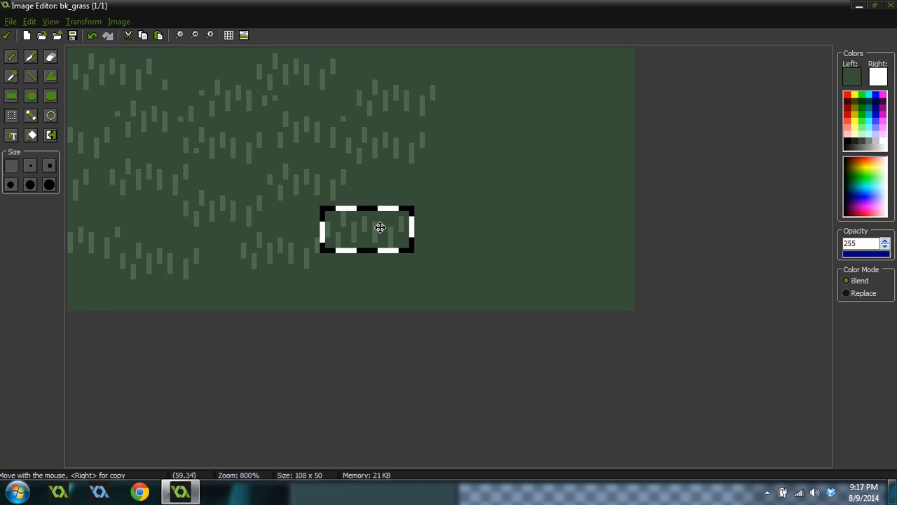
left_click_drag(120, 81, 366, 218)
- Paste copies of a larger patch of blades over the empty right half and lower edge of the grass image
left_click_drag(250, 160, 537, 210)
key("ctrl+v")
left_click_drag(225, 149, 549, 80)
key("ctrl+v")
left_click_drag(273, 113, 470, 317)
key("ctrl+v")
left_click_drag(356, 201, 751, 415)
- Copy another patch of blades into the remaining gaps along the image's edges and corners, and save the changes to bk_grass
left_click_drag(226, 108, 351, 204)
key("ctrl+c")
key("ctrl+v")
left_click_drag(152, 117, 206, 328)
key("ctrl+v")
left_click_drag(137, 116, 259, 24)
key("ctrl+v")
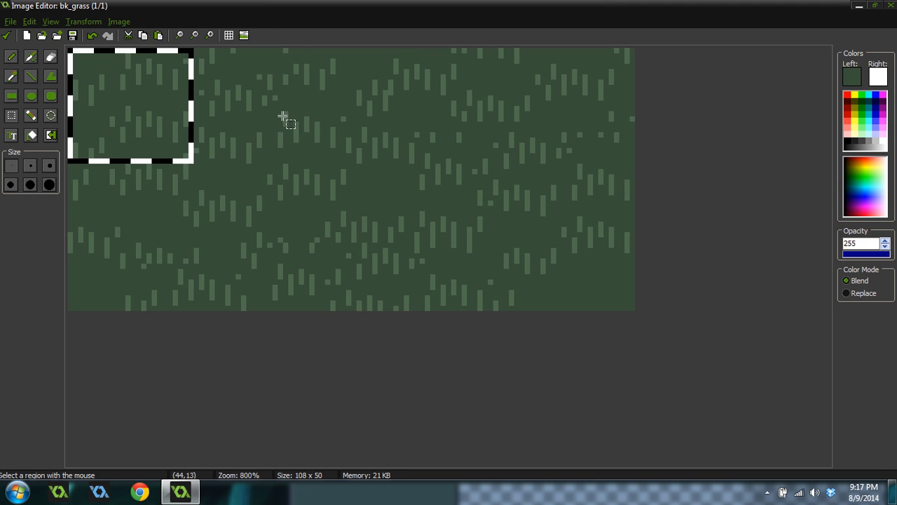
left_click_drag(141, 138, 56, 325)
key("ctrl+v")
left_click_drag(151, 103, 629, 295)
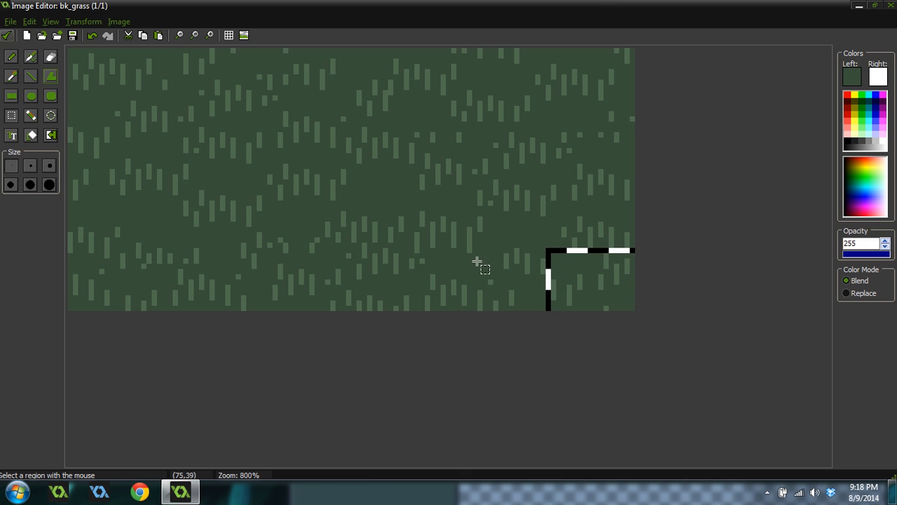
left_click(7, 35)
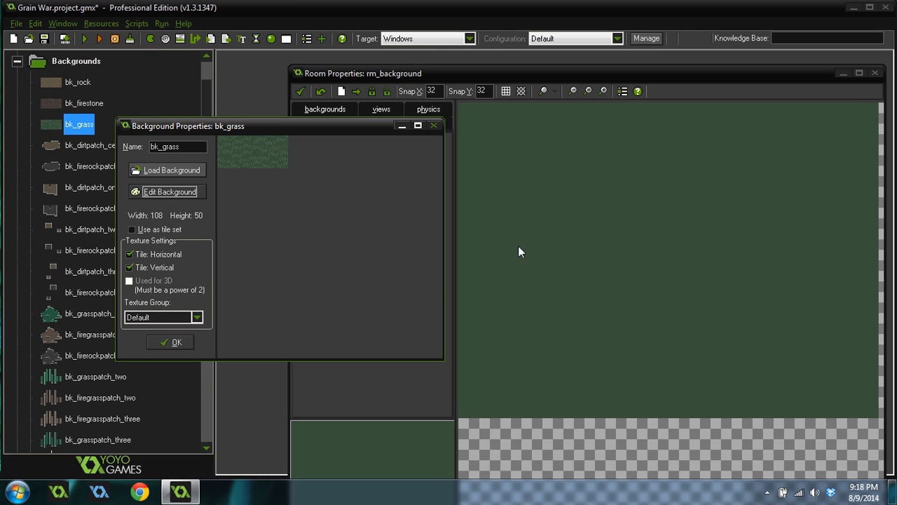
left_click(177, 341)
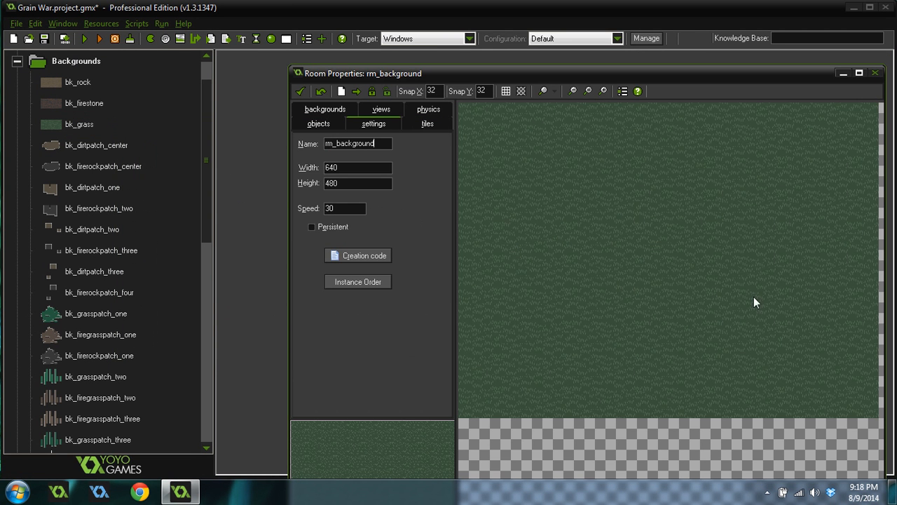
- Examine how the bladed grass texture tiles across rm_background at several zoom levels, and close the room with its changes kept
scroll(482, 269, "down", 2)
scroll(670, 260, "up", 8)
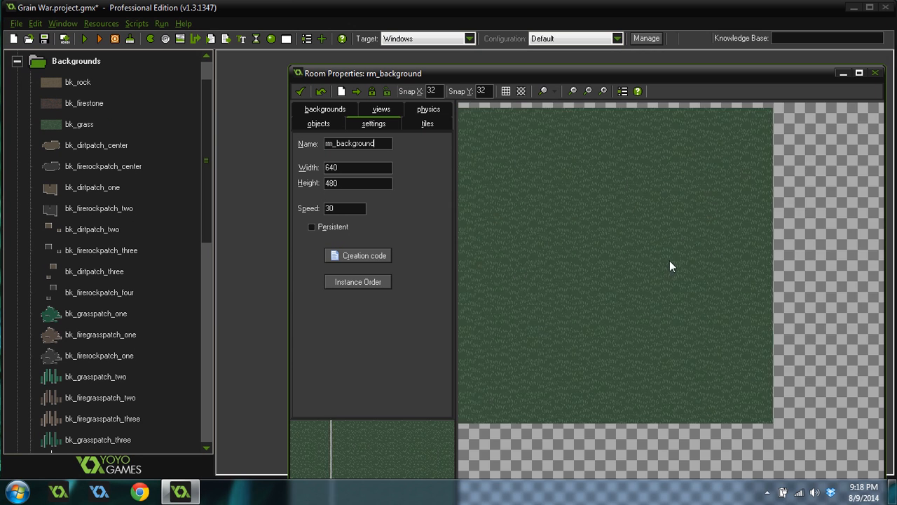
scroll(783, 238, "down", 5)
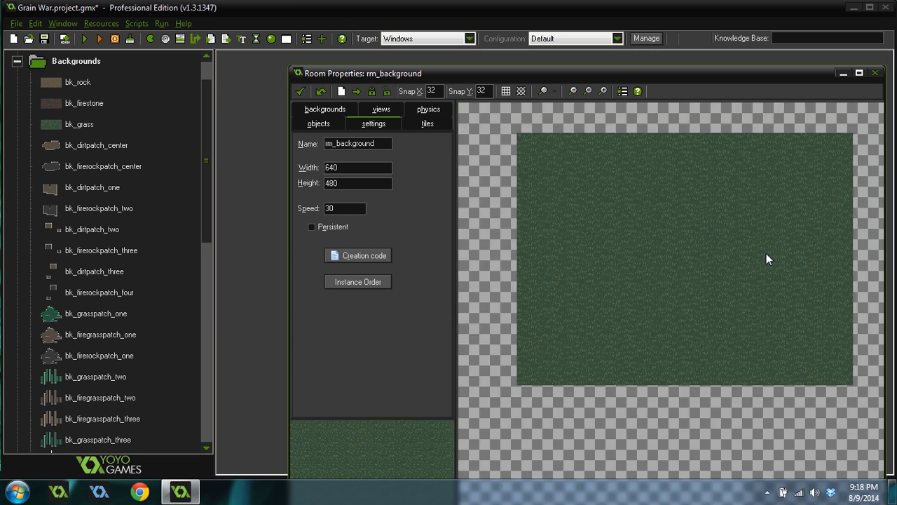
scroll(766, 260, "down", 1)
scroll(747, 274, "up", 4)
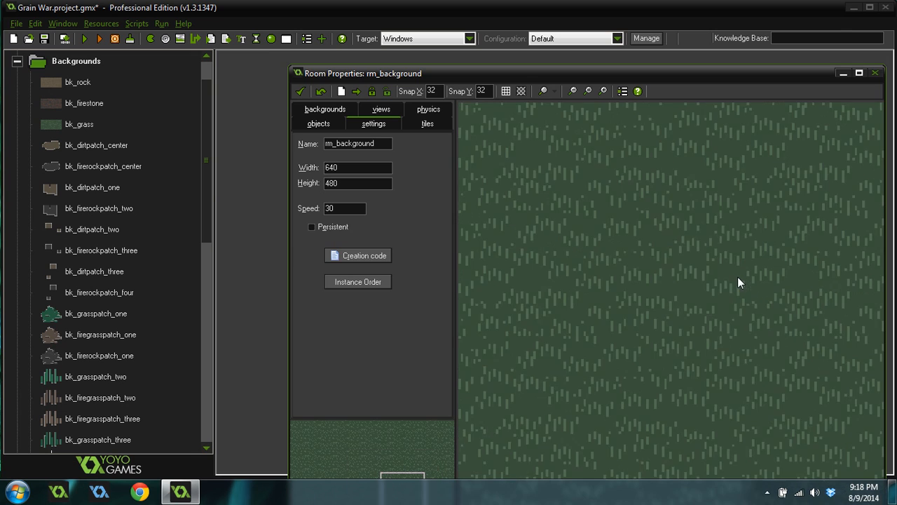
scroll(738, 277, "down", 3)
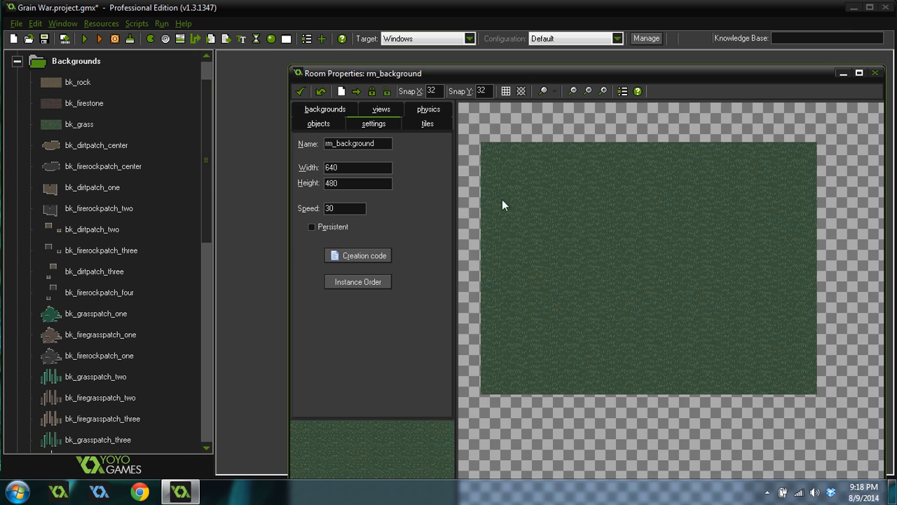
scroll(533, 211, "up", 3)
scroll(814, 284, "down", 1)
scroll(773, 295, "up", 2)
scroll(697, 307, "down", 3)
scroll(723, 311, "up", 1)
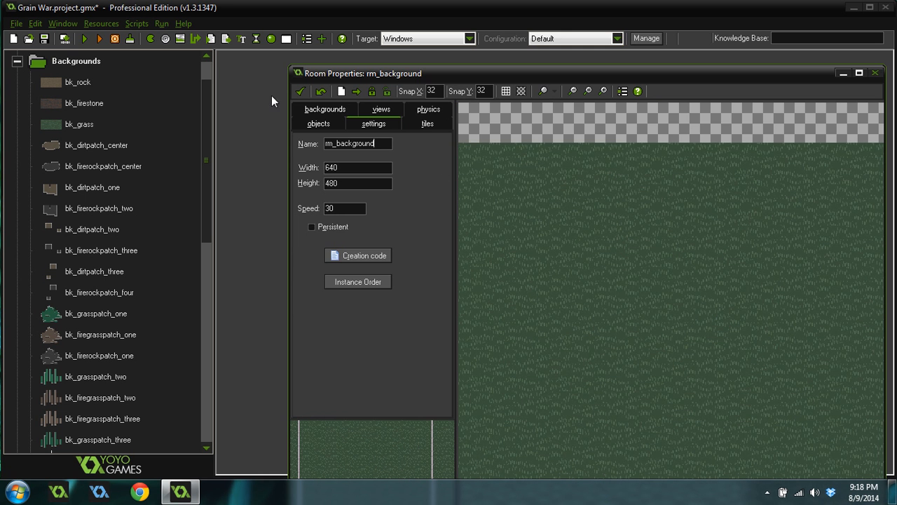
left_click(298, 91)
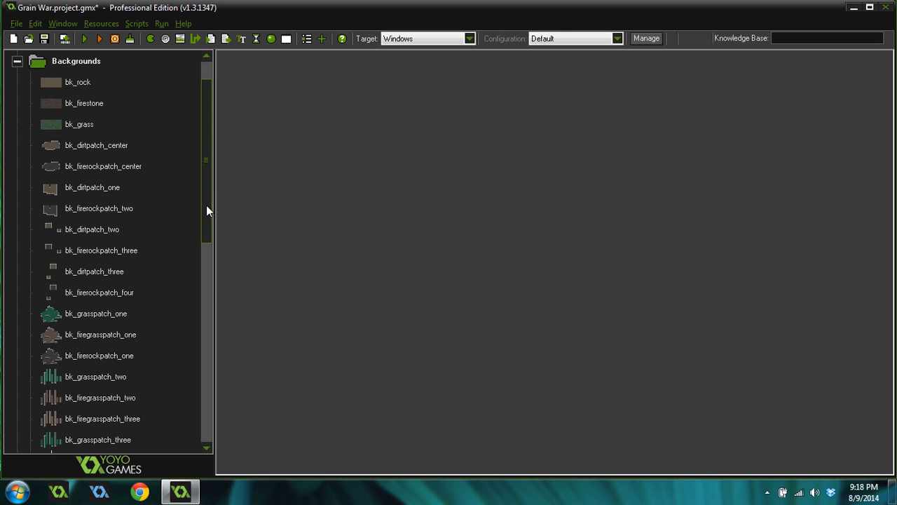
- Reopen bk_grass for image editing and pencil single-pixel stubs into longer blades with the sampled lighter green
double_click(79, 124)
left_click(178, 191)
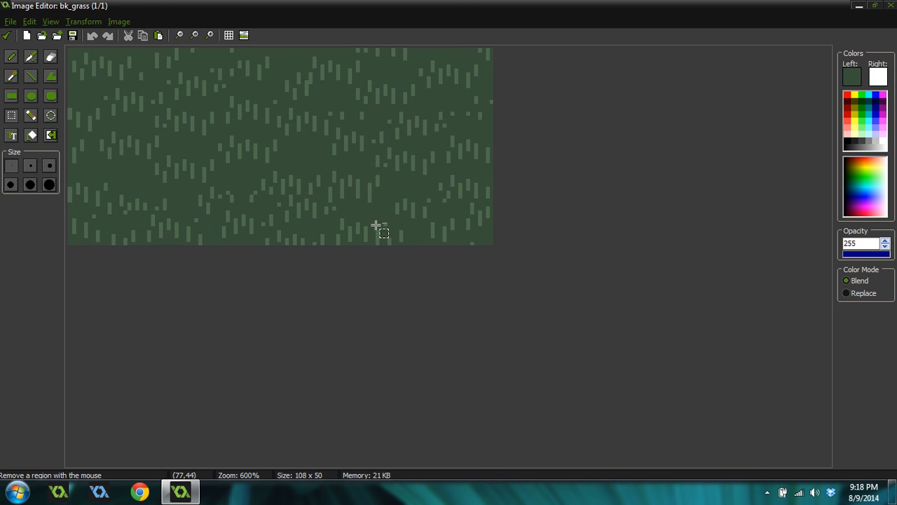
scroll(448, 238, "up", 3)
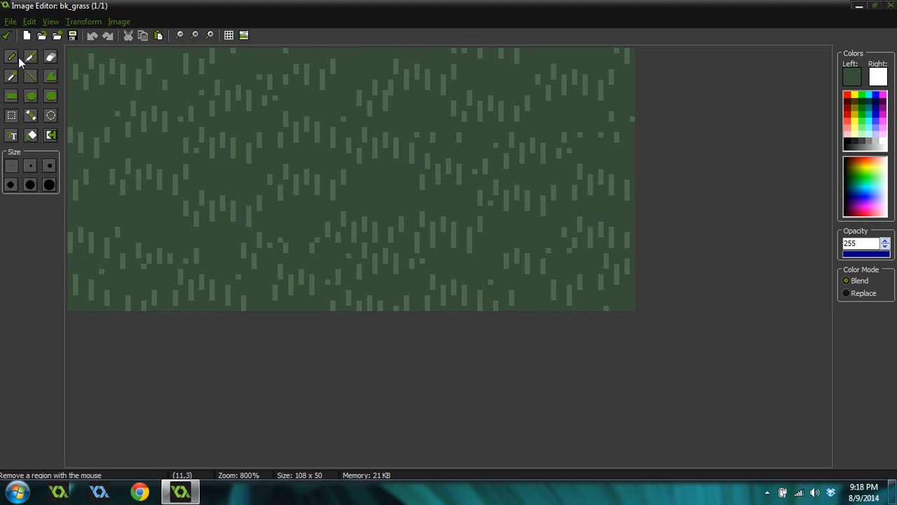
left_click(286, 51, "ctrl")
left_click(285, 54)
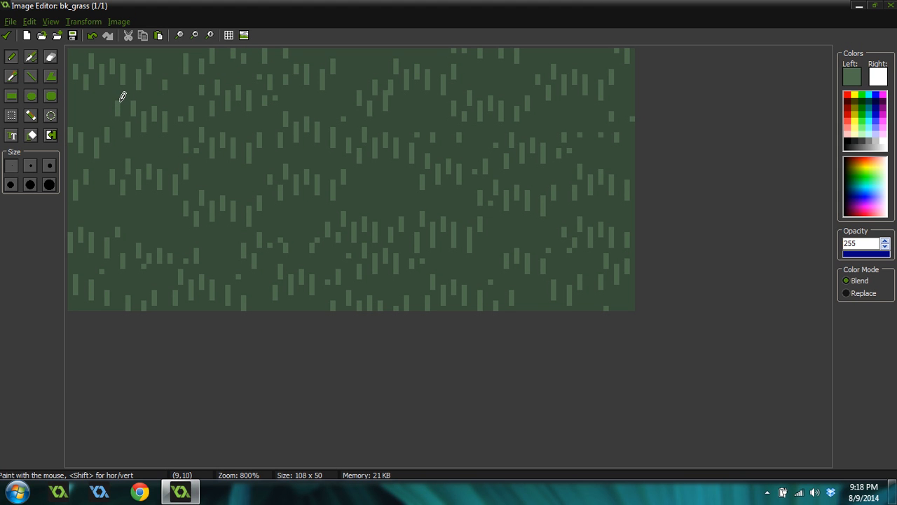
key("ctrl+z")
- Touch up stray pixels and cut-off blades with the sampled light and dark greens, and save the changes to bk_grass
left_click(280, 236, "ctrl")
left_click(279, 237, "ctrl")
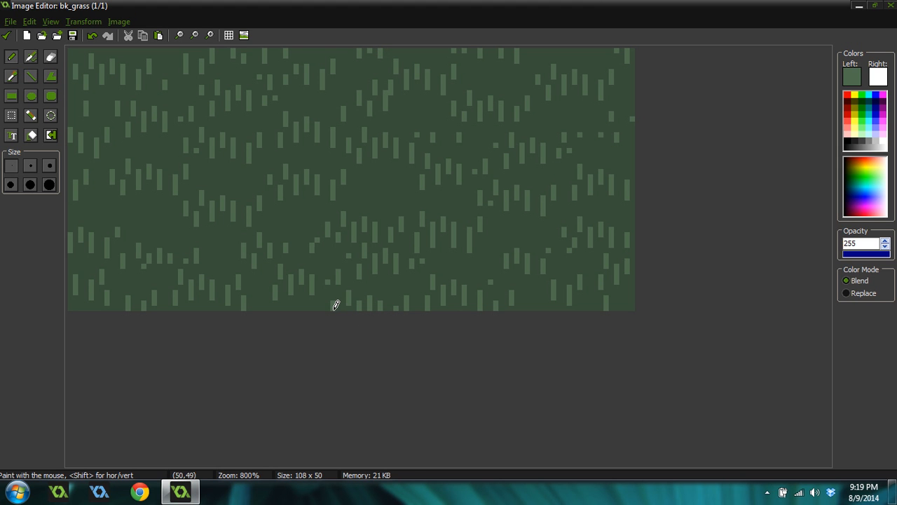
left_click(335, 49, "ctrl")
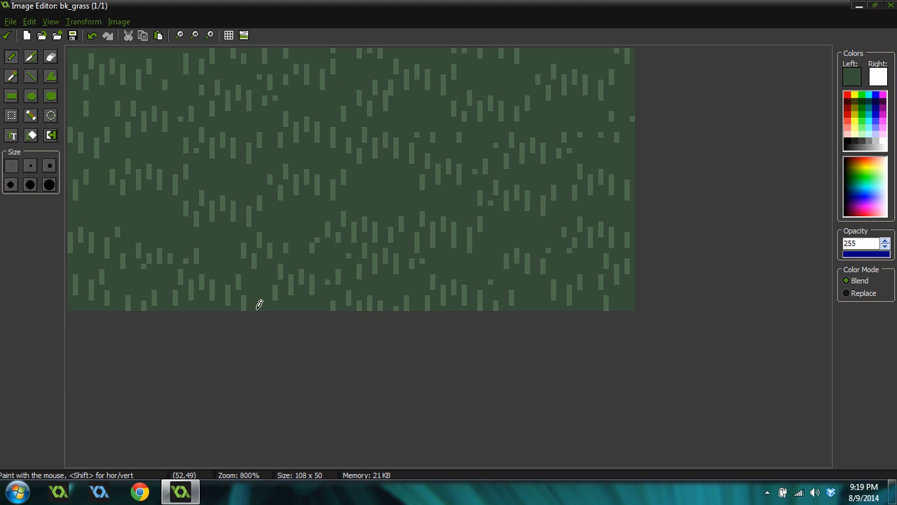
left_click(244, 301, "ctrl")
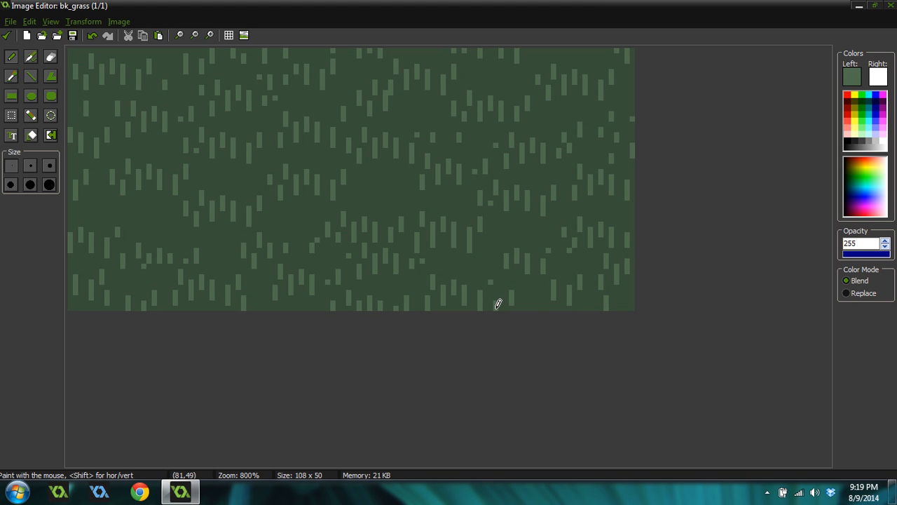
left_click(509, 55, "ctrl")
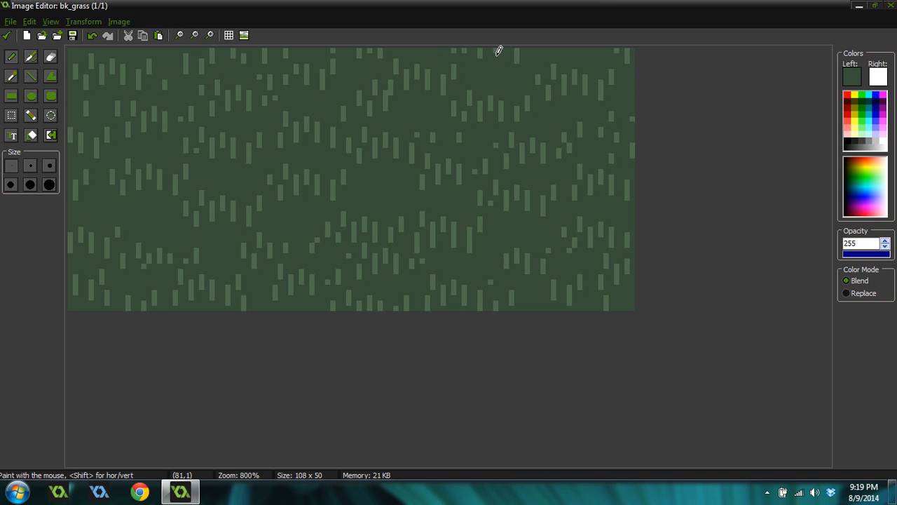
left_click(519, 60, "ctrl")
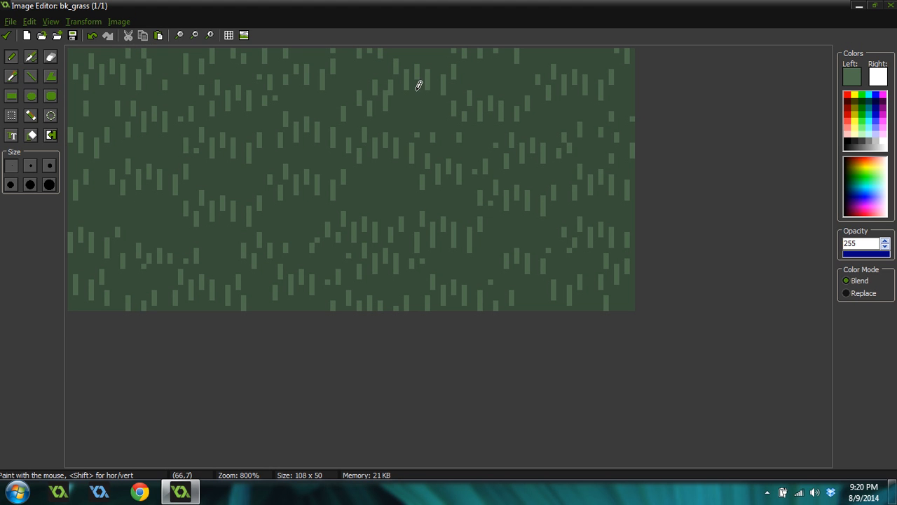
left_click(7, 36)
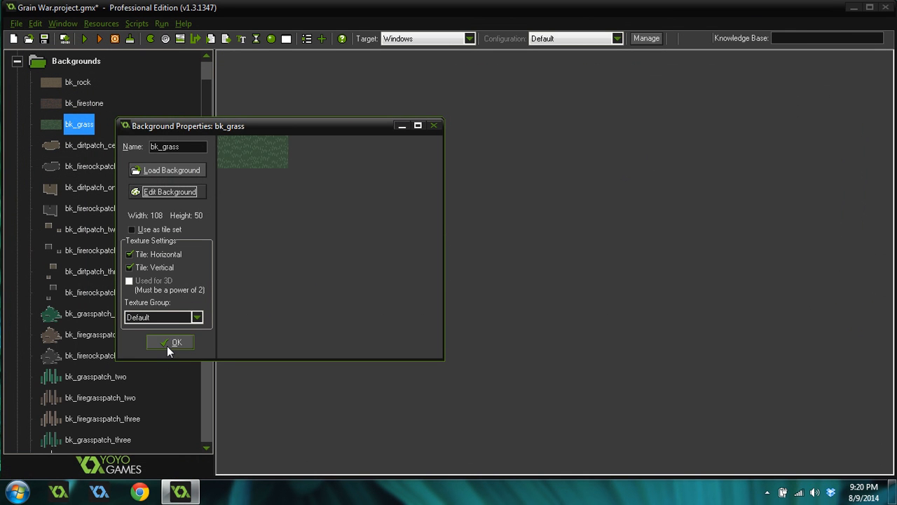
left_click(171, 343)
- Examine how the touched-up grass tiles across the rm_background room, and close the room with its changes kept
left_click_drag(205, 198, 221, 361)
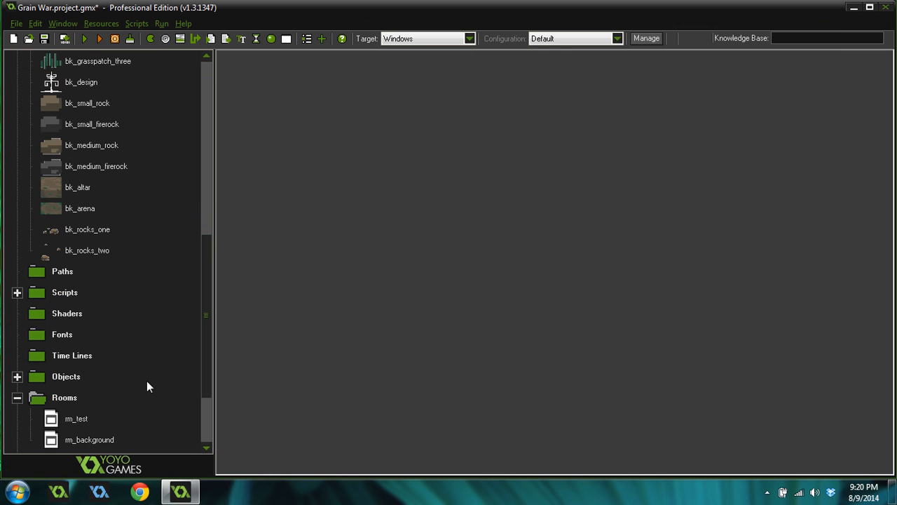
double_click(92, 444)
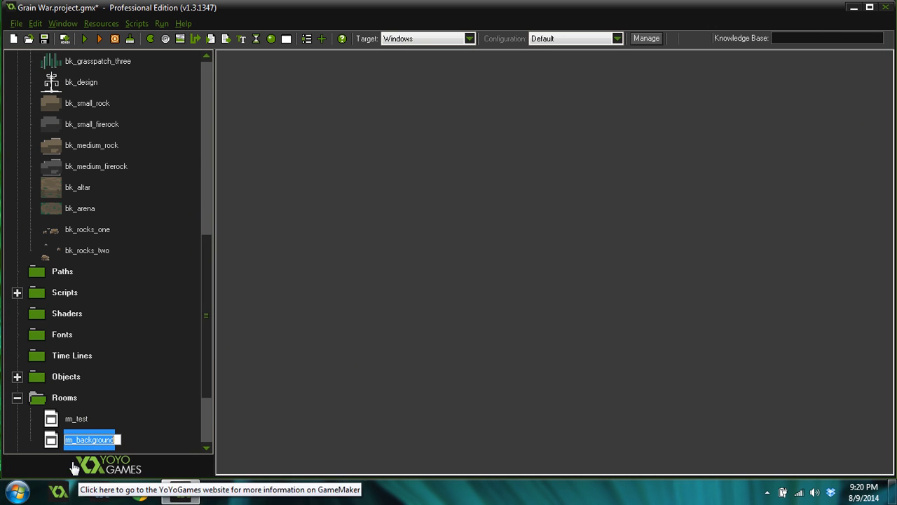
double_click(50, 440)
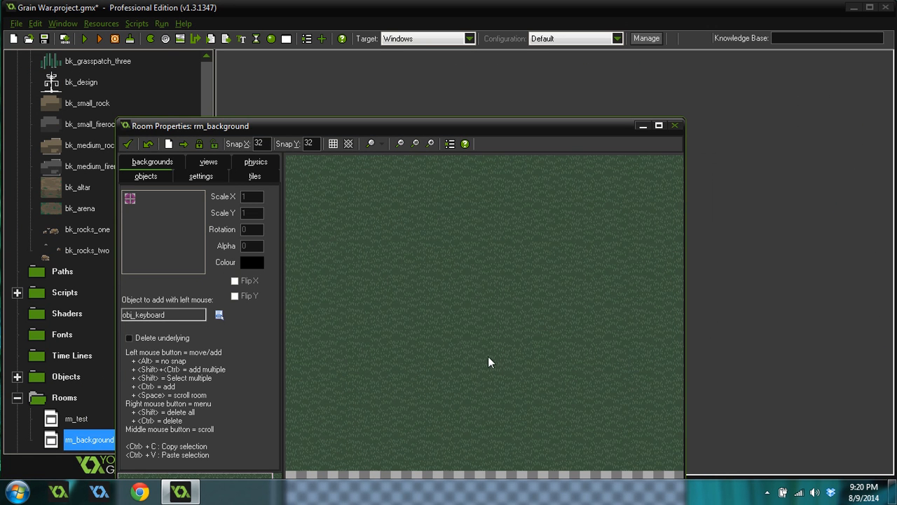
scroll(401, 347, "up", 3)
scroll(383, 315, "up", 1)
scroll(516, 342, "down", 3)
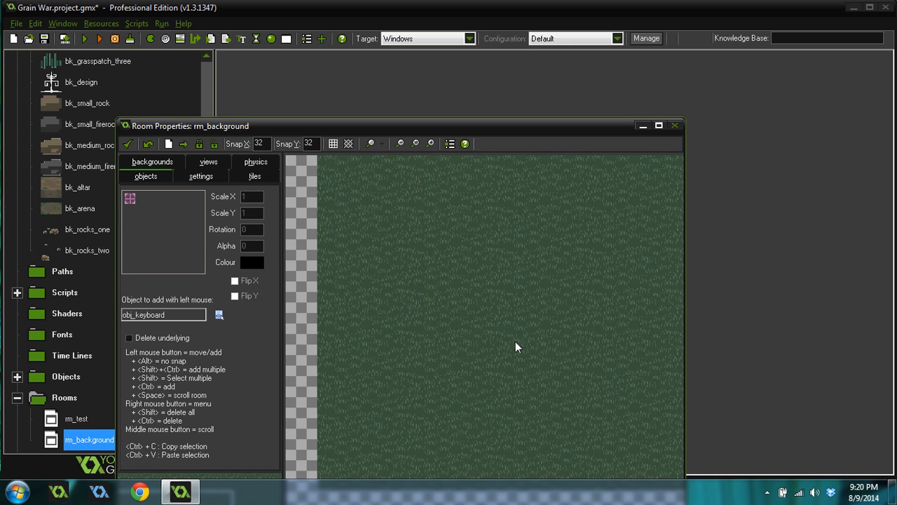
scroll(554, 344, "up", 2)
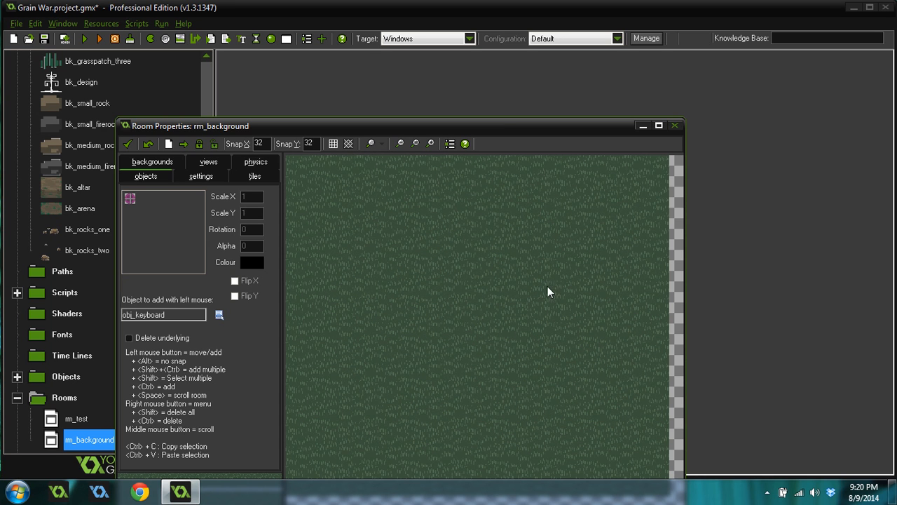
left_click(127, 143)
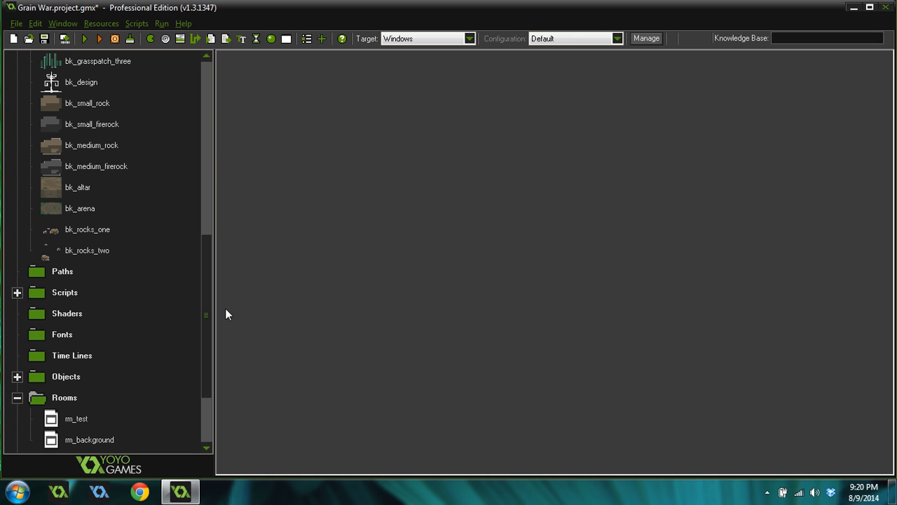
- Reopen the bk_grass background in the image editor
left_click_drag(204, 311, 221, 136)
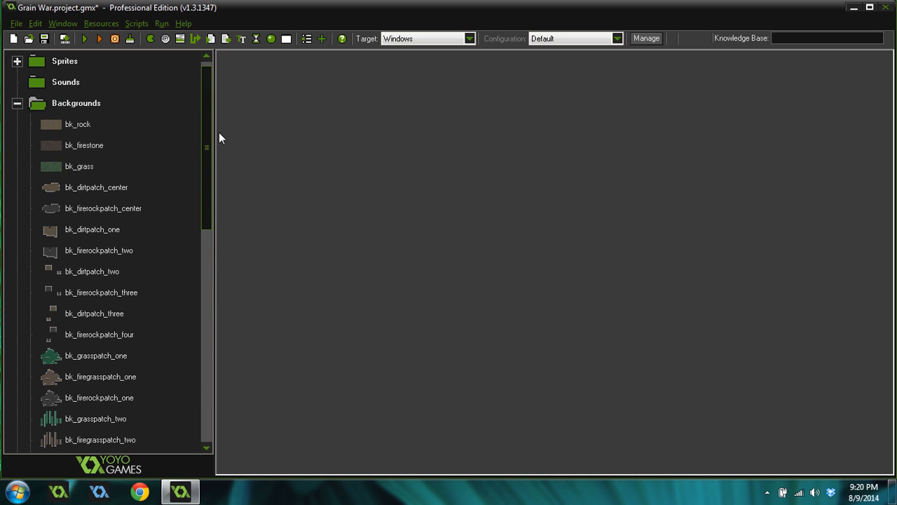
left_click(75, 170)
double_click(76, 170)
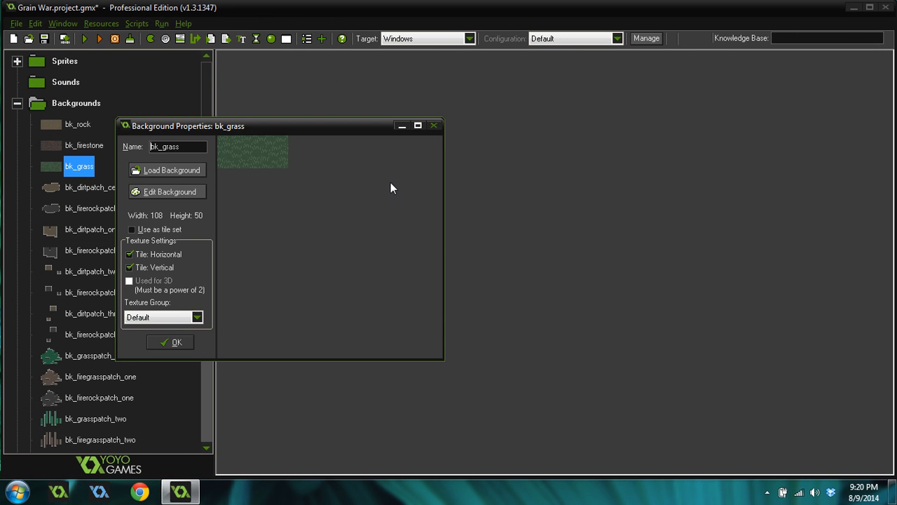
left_click(168, 194)
scroll(126, 112, "up", 5)
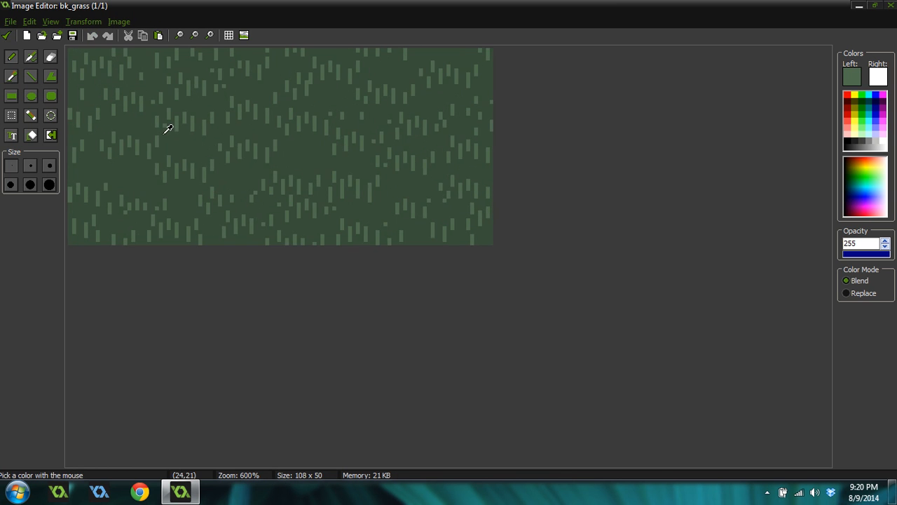
scroll(382, 186, "up", 2)
- Copy a small patch of blades from the image's middle into the bare gaps right of centre and at the lower left
key("s")
left_click_drag(259, 161, 314, 203)
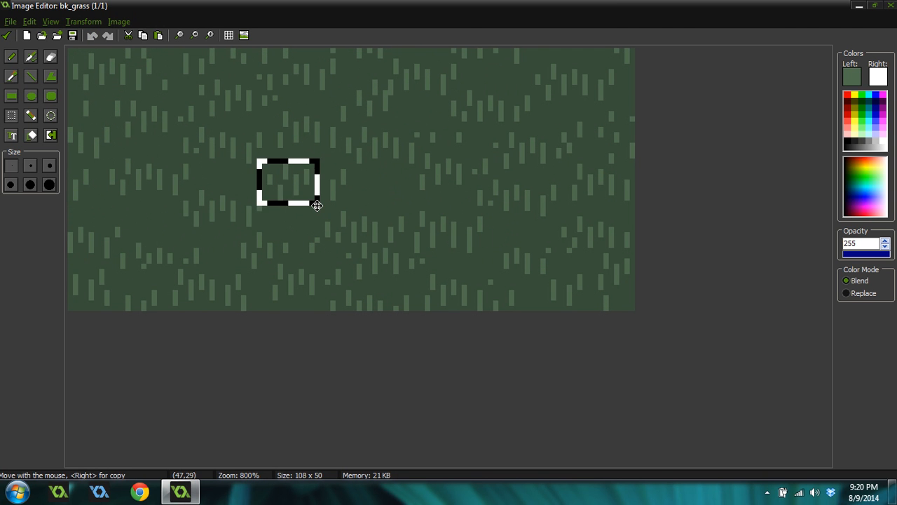
key("ctrl+c")
key("ctrl+v")
left_click_drag(101, 78, 386, 194)
key("ctrl+v")
left_click_drag(108, 75, 152, 220)
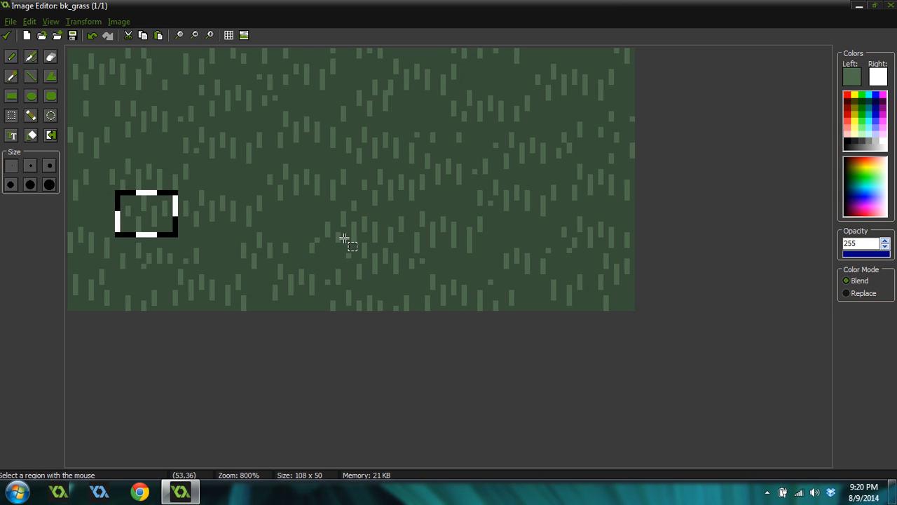
left_click_drag(314, 210, 371, 245)
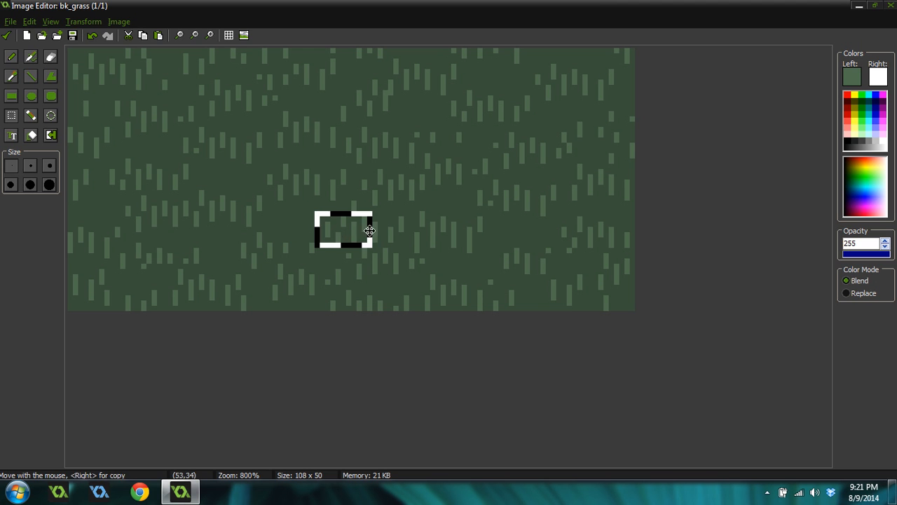
- Pencil over stray pixels with the sampled dark green and add lighter blades to the gaps in the image's lower left and middle
left_click(12, 58)
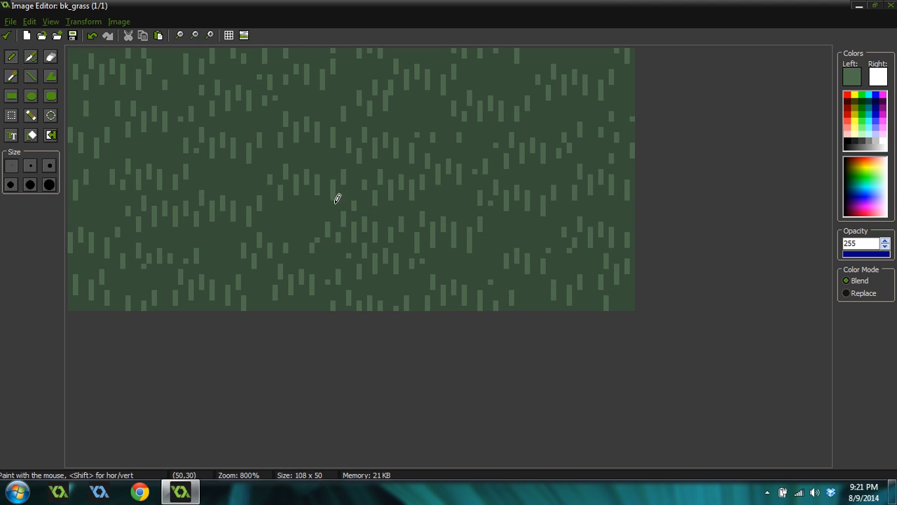
left_click(371, 201, "ctrl")
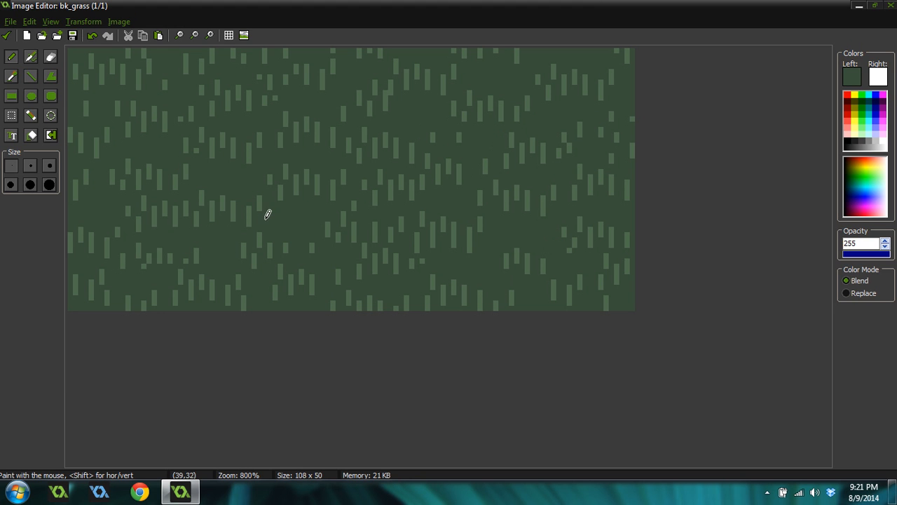
left_click(148, 257, "ctrl")
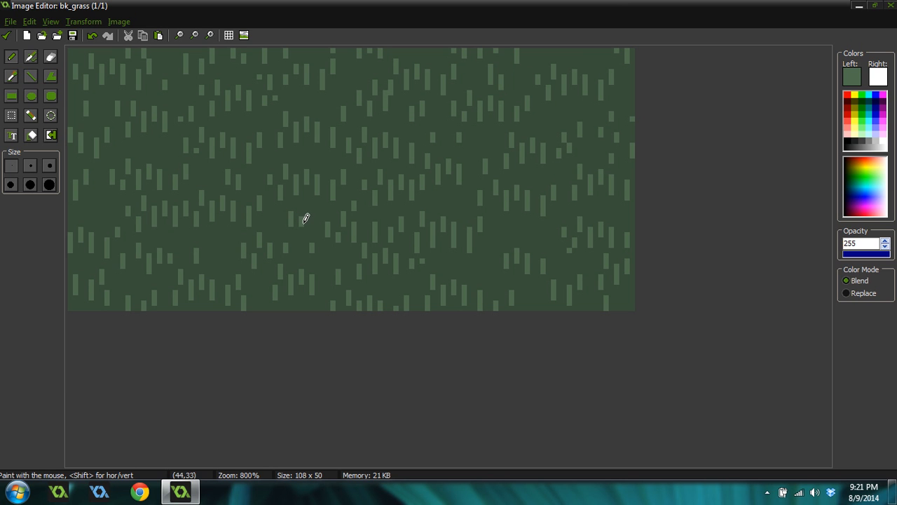
left_click(226, 234, "ctrl")
left_click(221, 240, "ctrl")
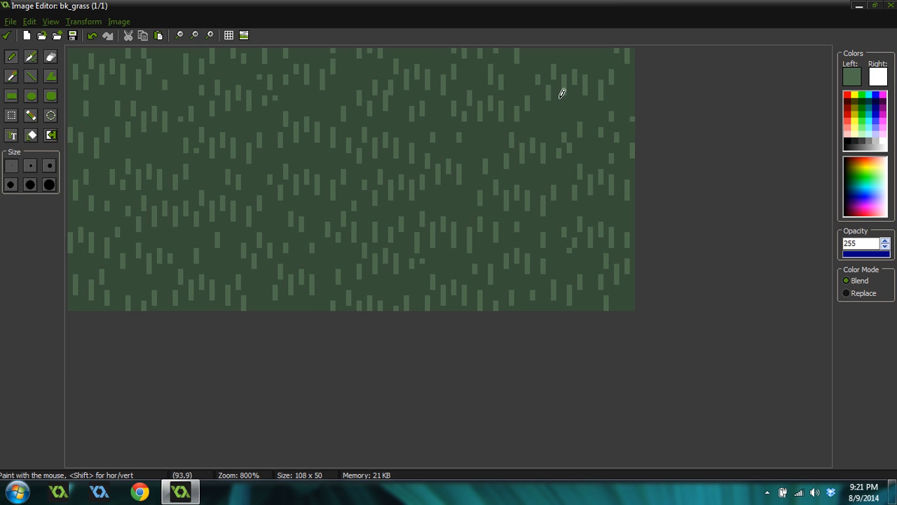
- Clean up the blades near the grass image's right side, add blades in the upper gaps, and save the changes to bk_grass
left_click(576, 135, "ctrl")
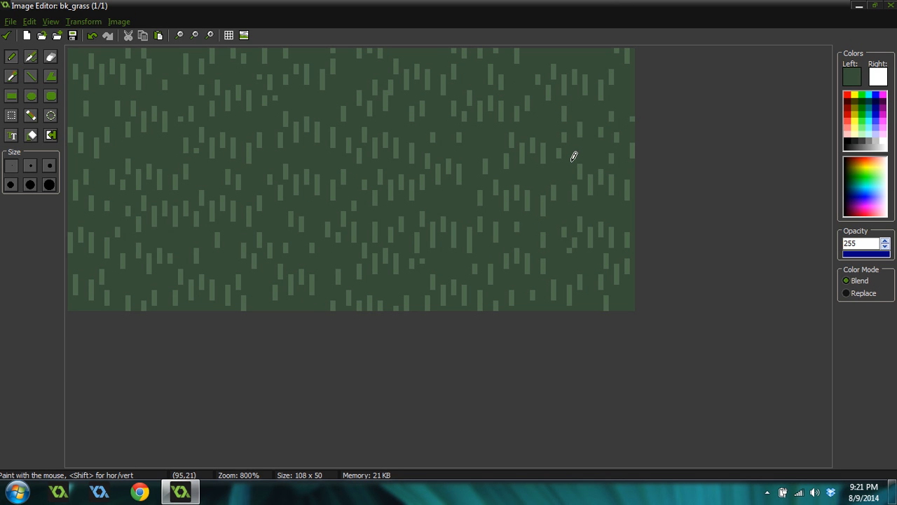
left_click(567, 81, "ctrl")
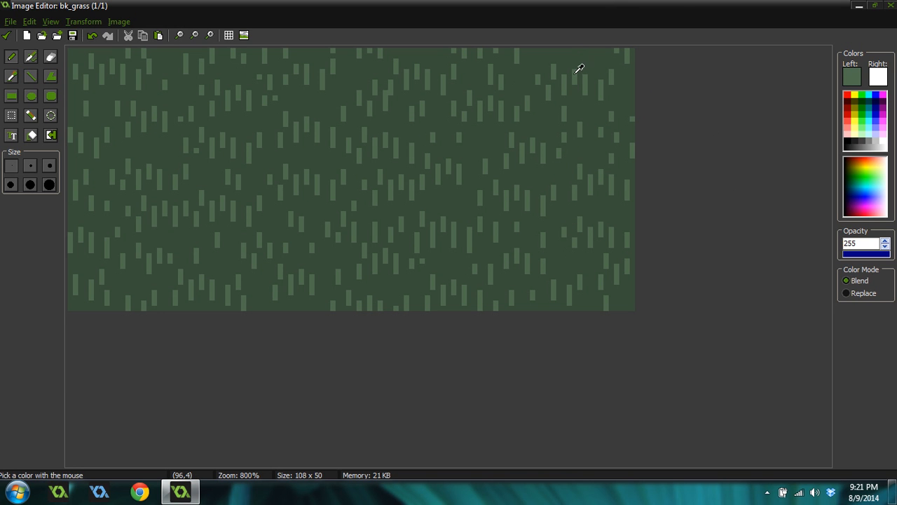
left_click_drag(591, 46, 591, 61)
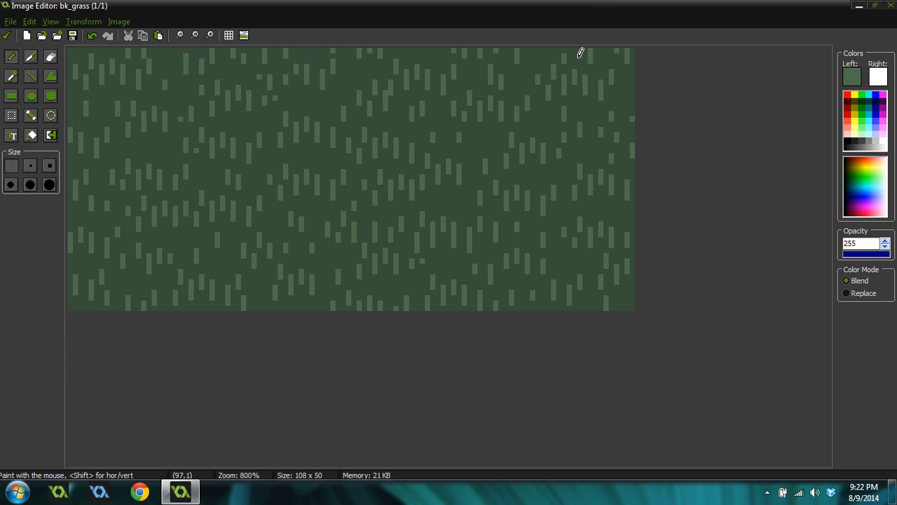
scroll(405, 210, "down", 1, "ctrl")
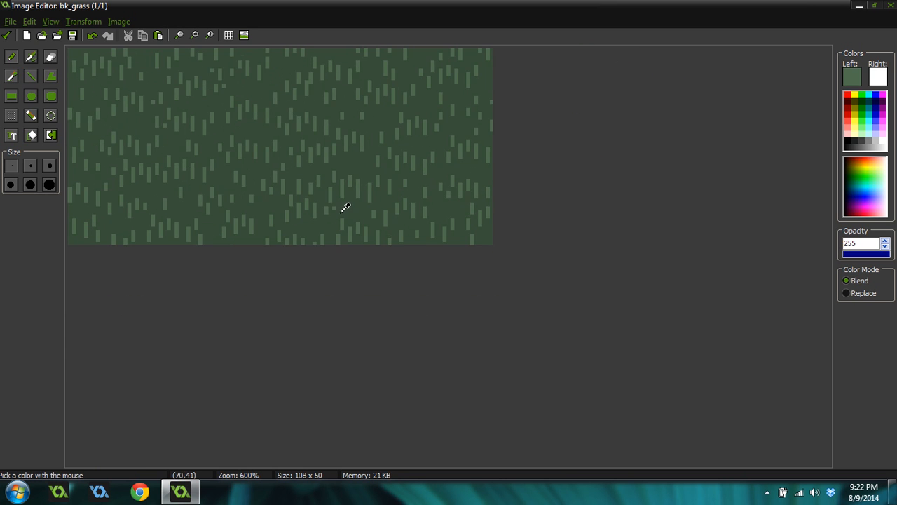
scroll(312, 204, "up", 4, "ctrl")
left_click(323, 100)
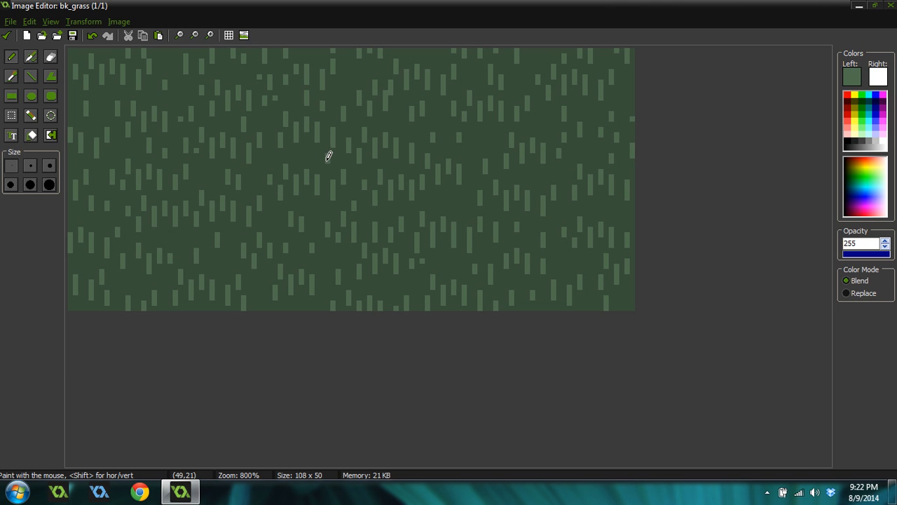
scroll(444, 154, "down", 3, "ctrl")
scroll(465, 187, "up", 3, "ctrl")
left_click(6, 35)
left_click(170, 343)
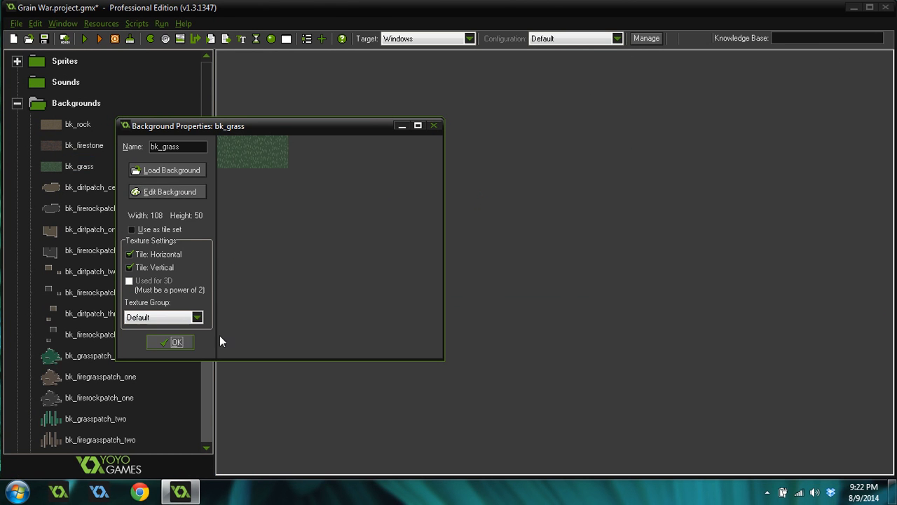
- Open rm_background and examine the grass tiling for visible repeats at several zoom levels and along the room's edges
left_click_drag(204, 179, 211, 404)
double_click(73, 335)
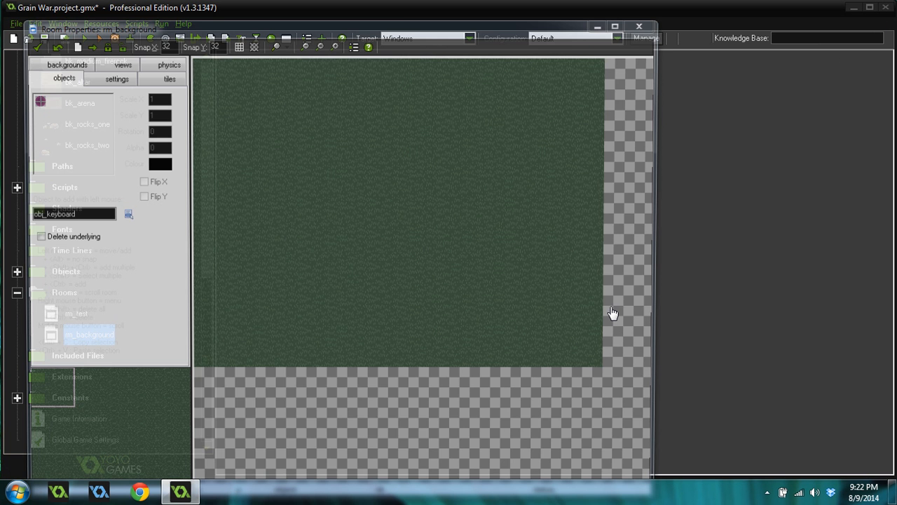
scroll(410, 277, "down", 1)
scroll(379, 228, "up", 3)
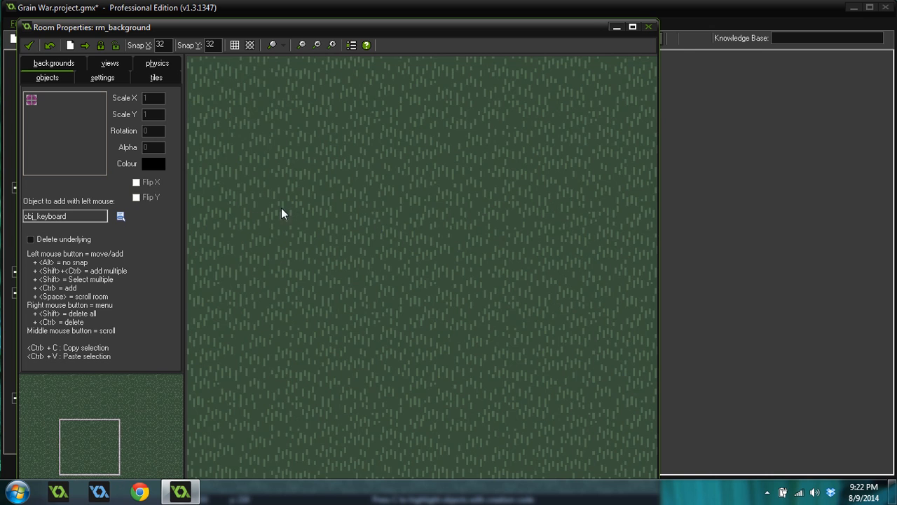
scroll(384, 227, "down", 2)
scroll(416, 250, "up", 3)
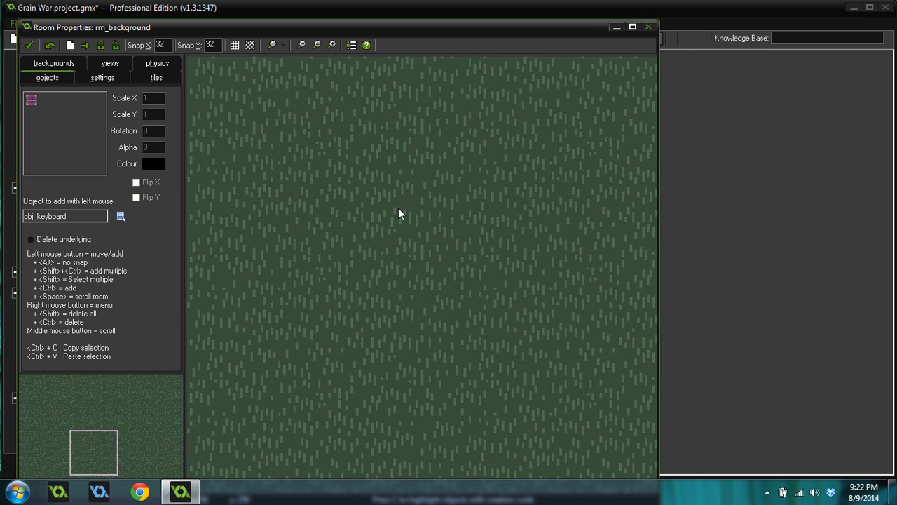
scroll(410, 218, "down", 2)
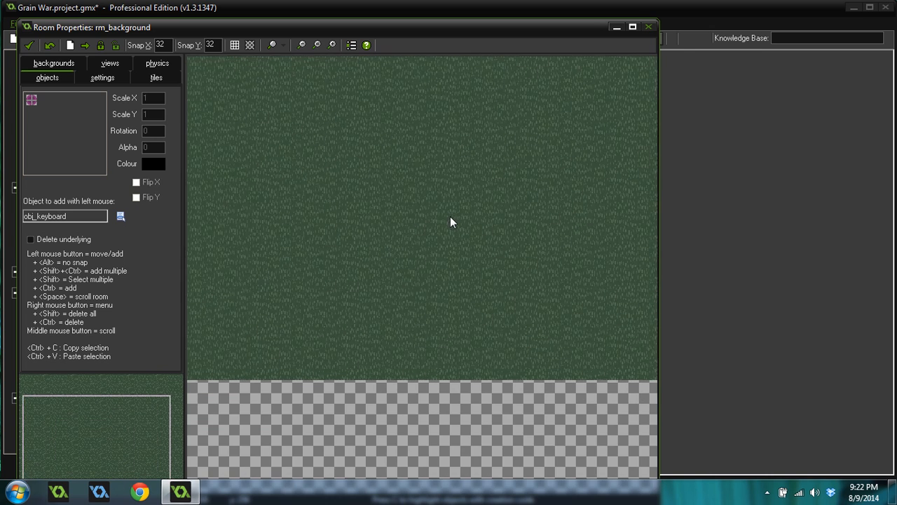
scroll(456, 196, "down", 1)
scroll(458, 106, "up", 3)
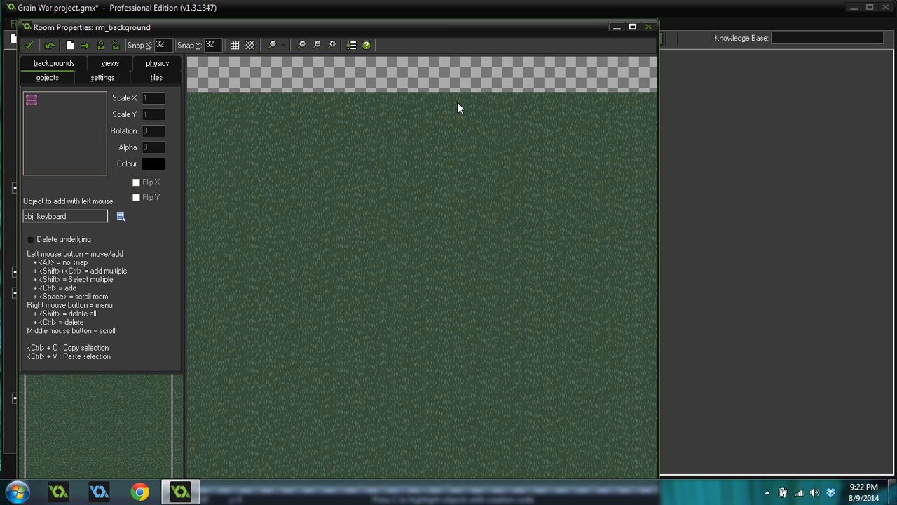
scroll(460, 134, "down", 3)
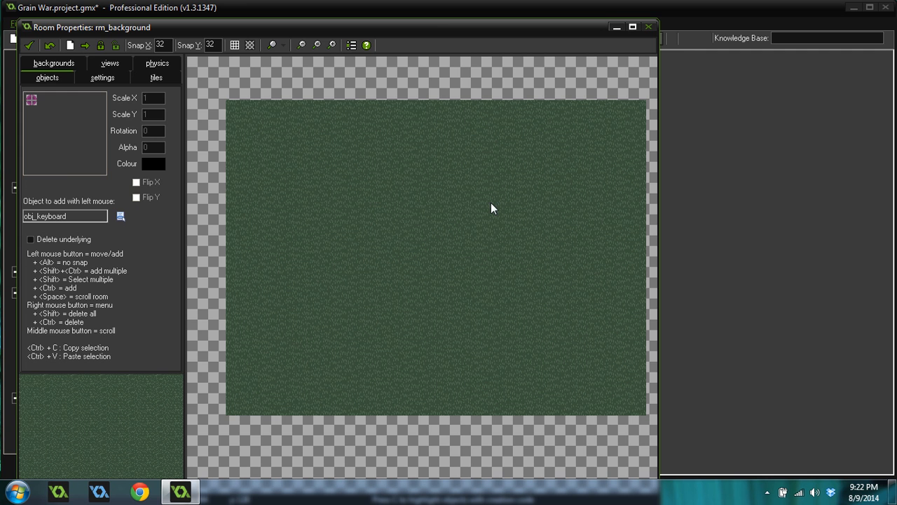
- Set the height of rm_background to 360, check the grass in the resized room, and close it with its changes kept
left_click(103, 78)
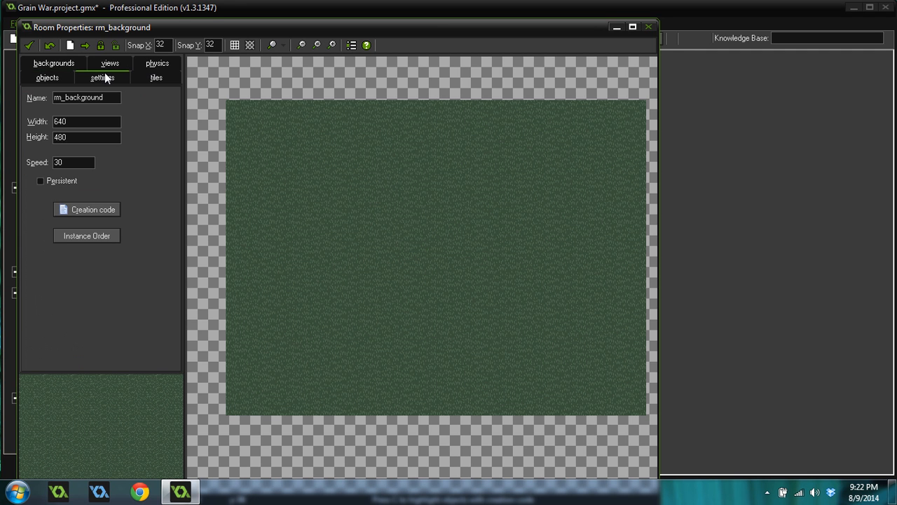
double_click(60, 137)
type("360")
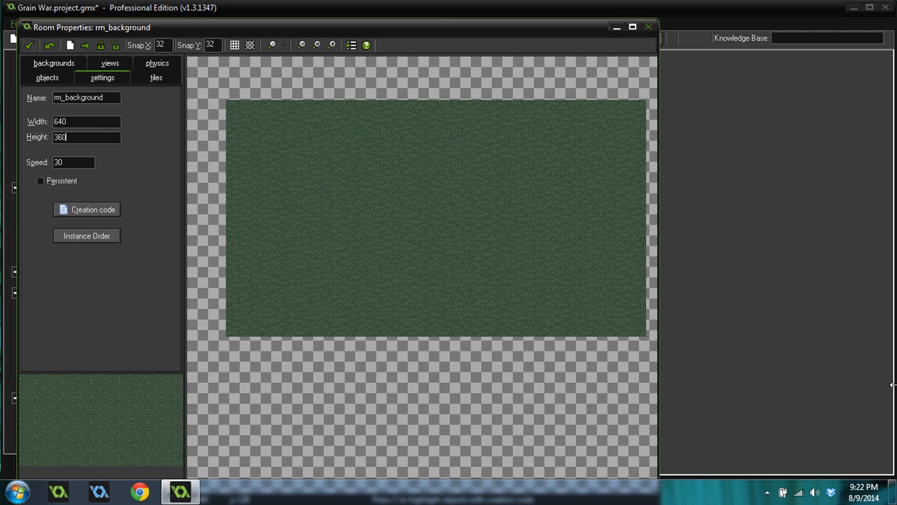
scroll(471, 267, "down", 1)
scroll(457, 177, "up", 2)
scroll(457, 176, "down", 4)
scroll(513, 202, "up", 3)
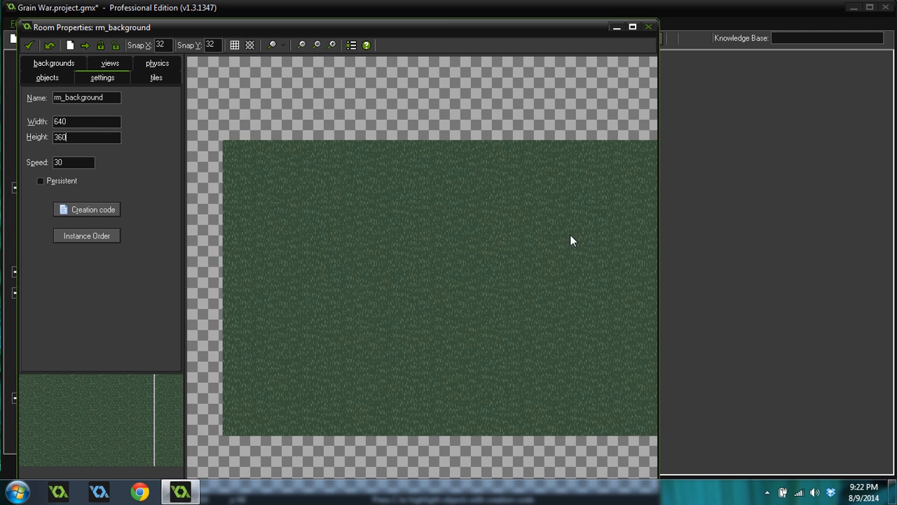
scroll(430, 297, "up", 1)
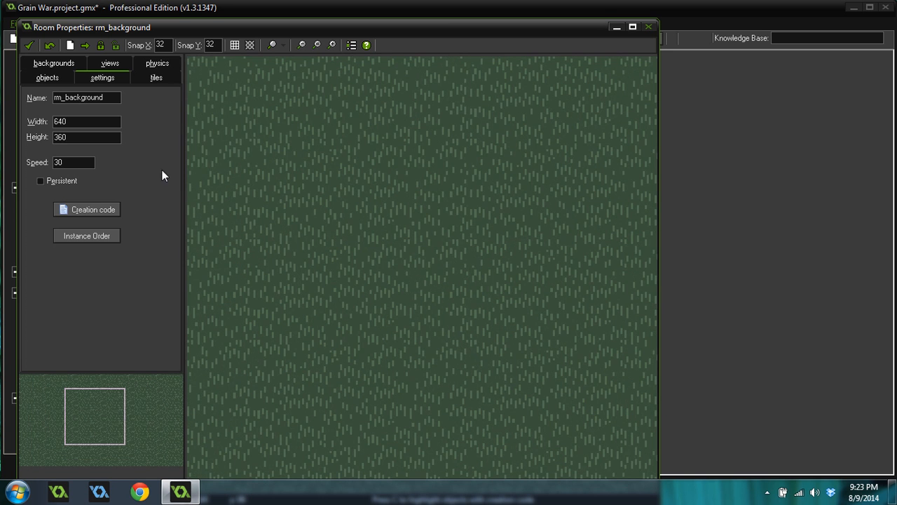
left_click(29, 47)
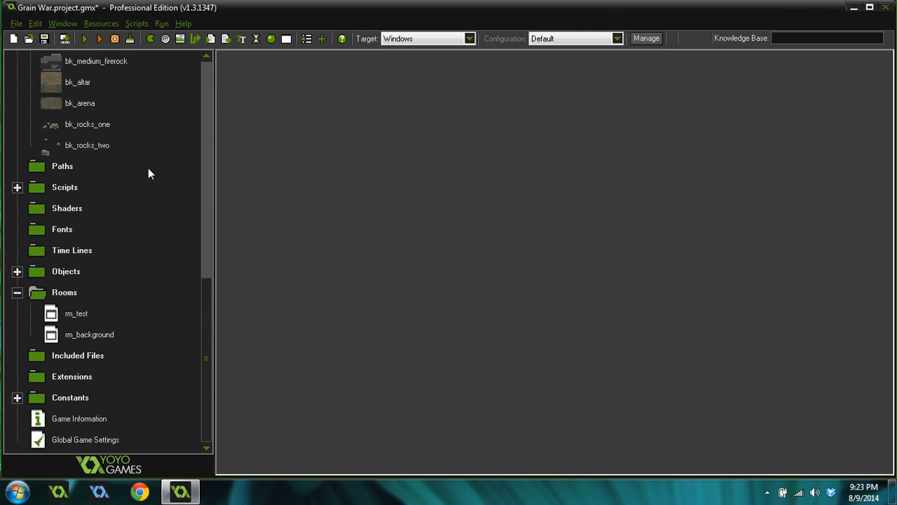
- Open the bk_rock background to examine its image, and close it
left_click_drag(209, 313, 197, 94)
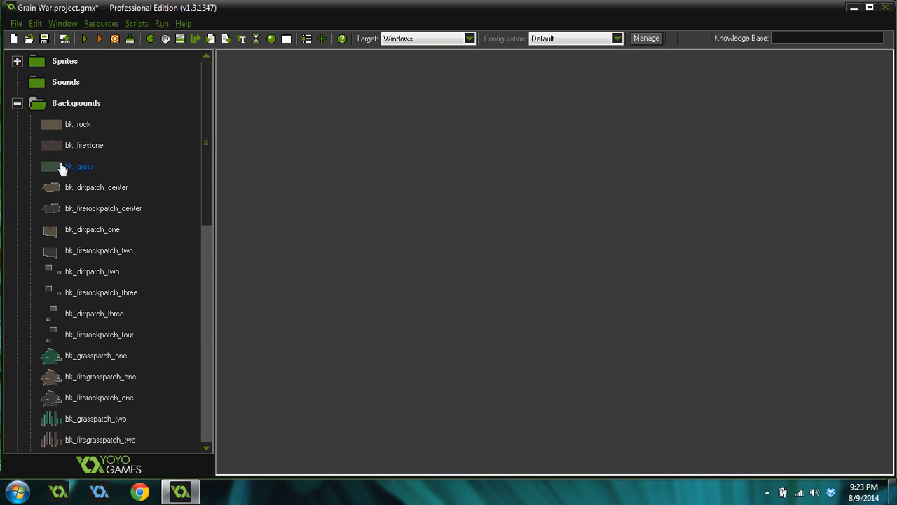
double_click(70, 125)
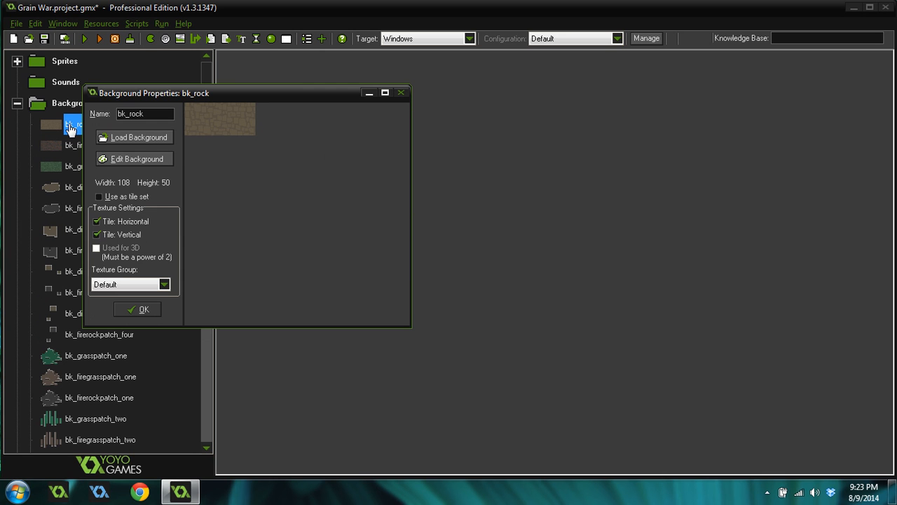
left_click(143, 309)
- Open bk_grass in the image editor and recolour its sampled lighter blades to red 73, green 103, blue 74 with the colour replacement tool
double_click(71, 164)
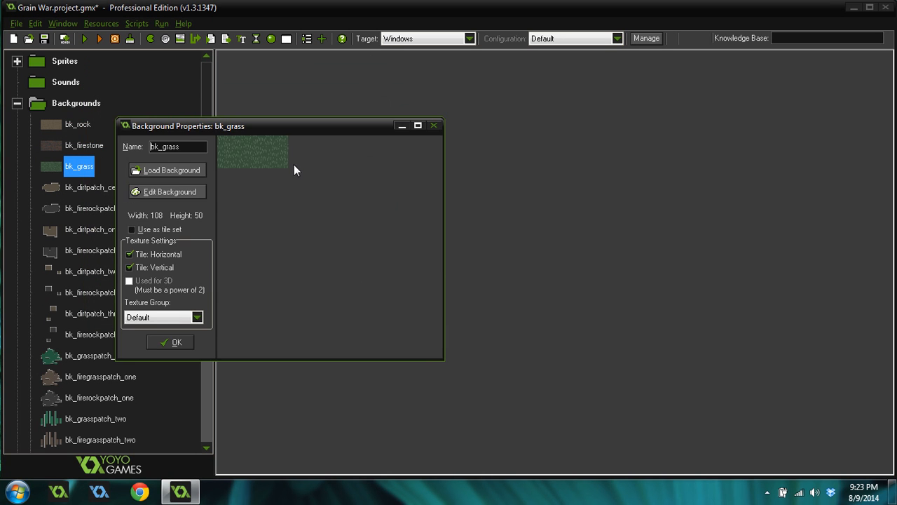
left_click(172, 193)
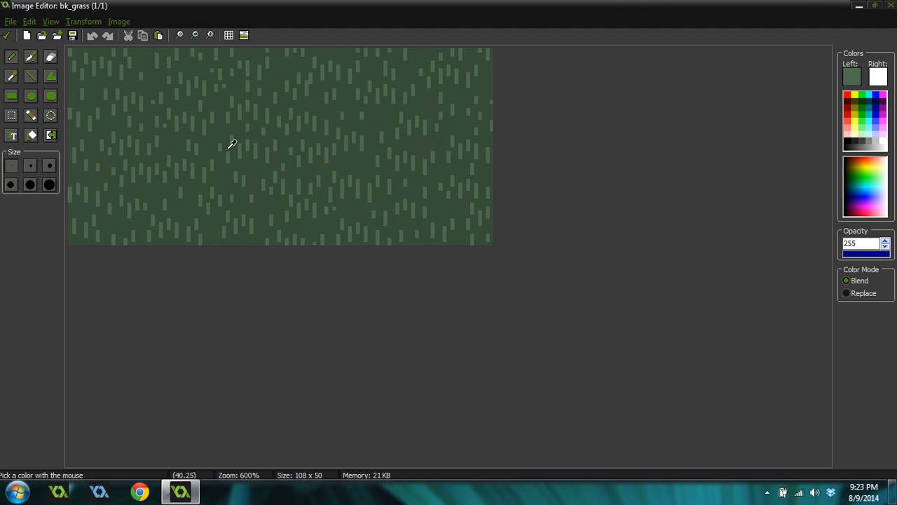
left_click(246, 143)
left_click(852, 77)
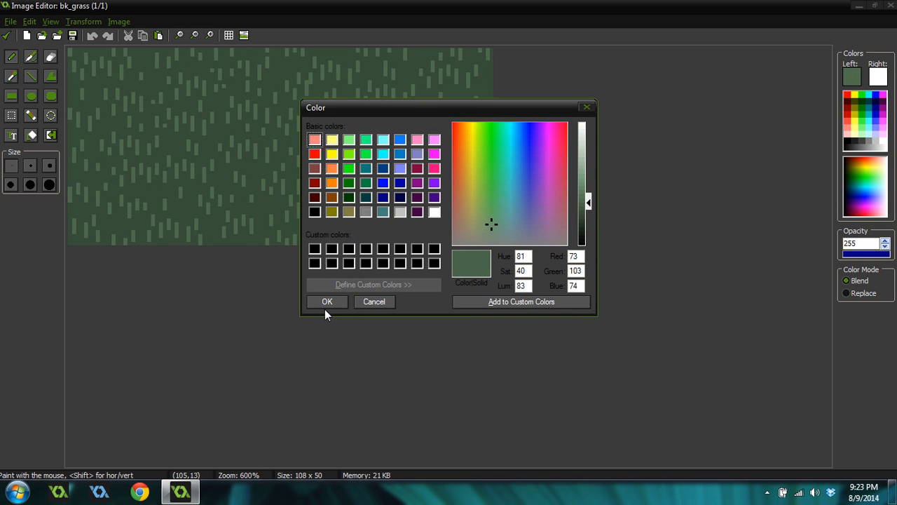
left_click(328, 305)
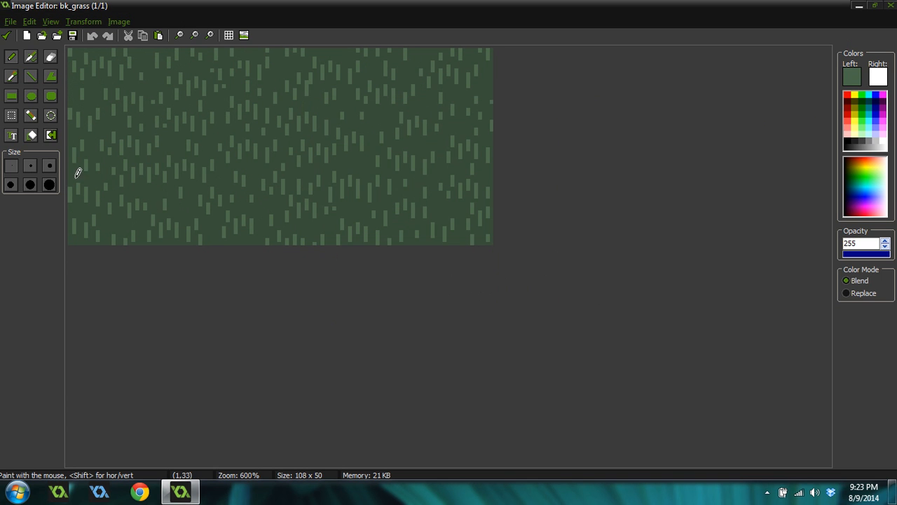
left_click(51, 136)
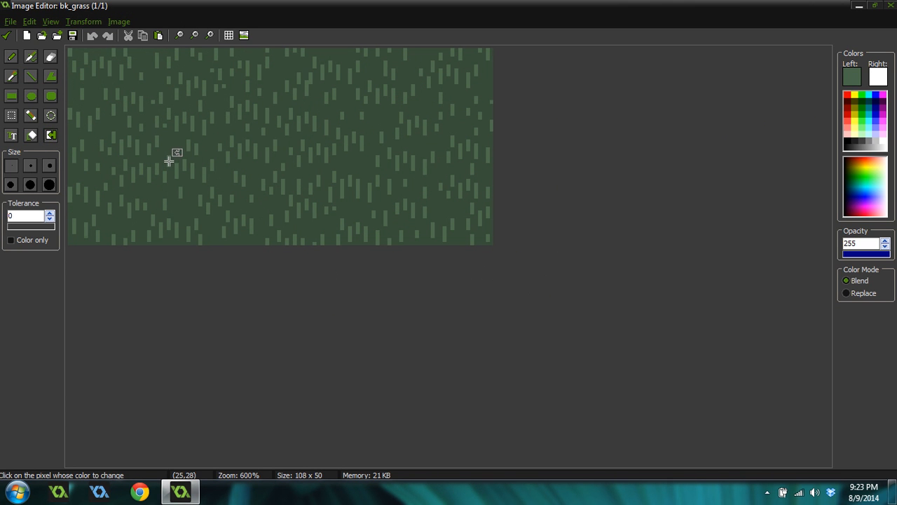
scroll(294, 141, "down", 5, "ctrl")
scroll(285, 145, "up", 9, "ctrl")
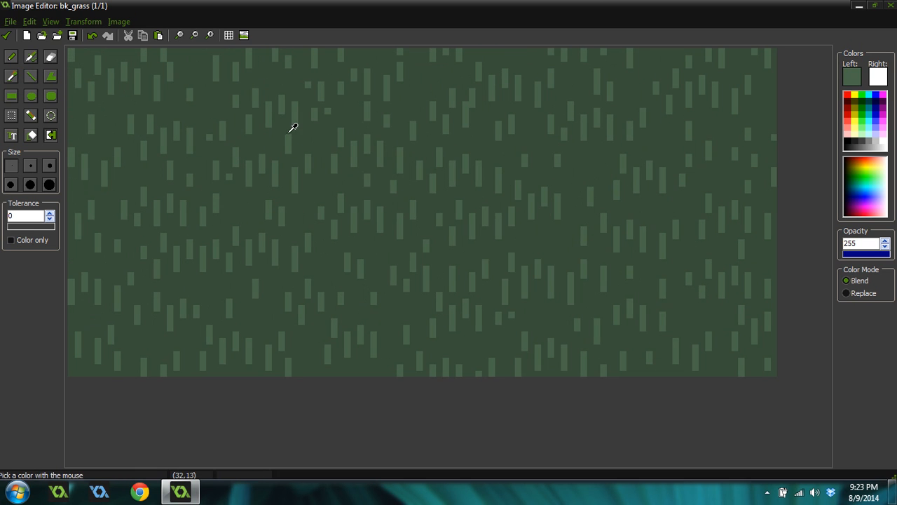
- Try a slightly darker blade colour of red 72, green 102, blue 73 on the grass image
left_click(850, 78)
left_click(588, 203)
left_click(327, 302)
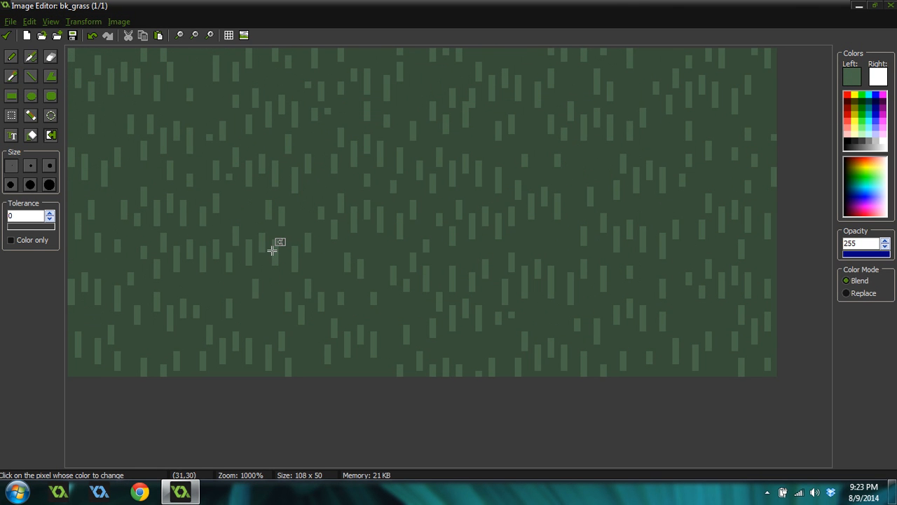
- Darken the grass blades to red 68, green 96, blue 69 and check their contrast when zoomed out
left_click(852, 78)
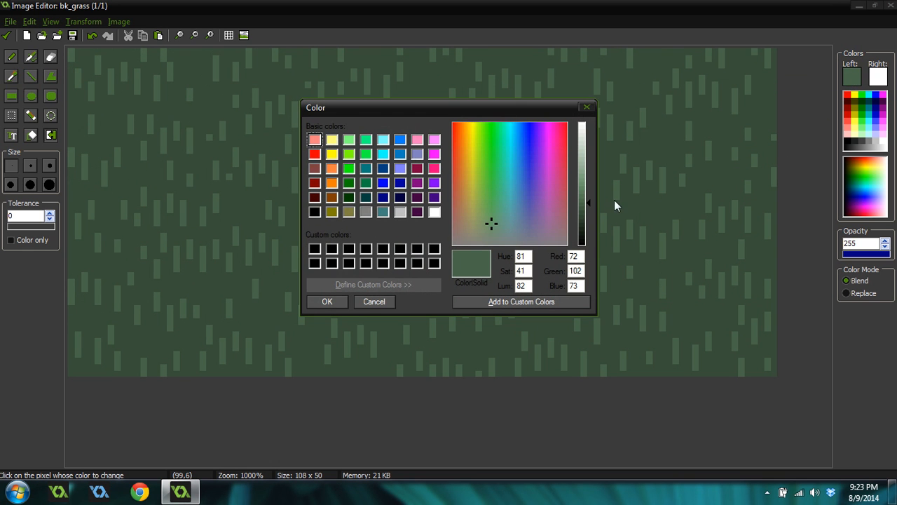
left_click(587, 205)
left_click(331, 302)
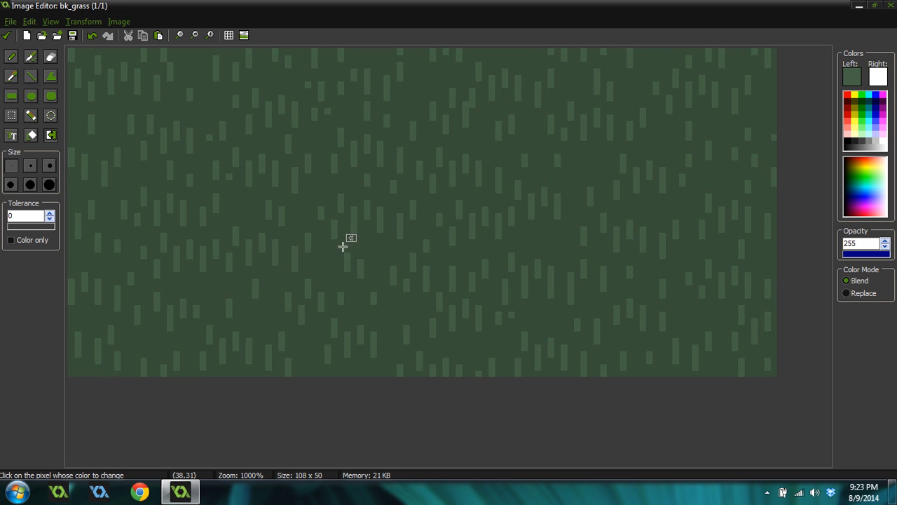
scroll(447, 176, "down", 7, "ctrl")
scroll(440, 179, "down", 1, "ctrl")
scroll(431, 181, "up", 4, "ctrl")
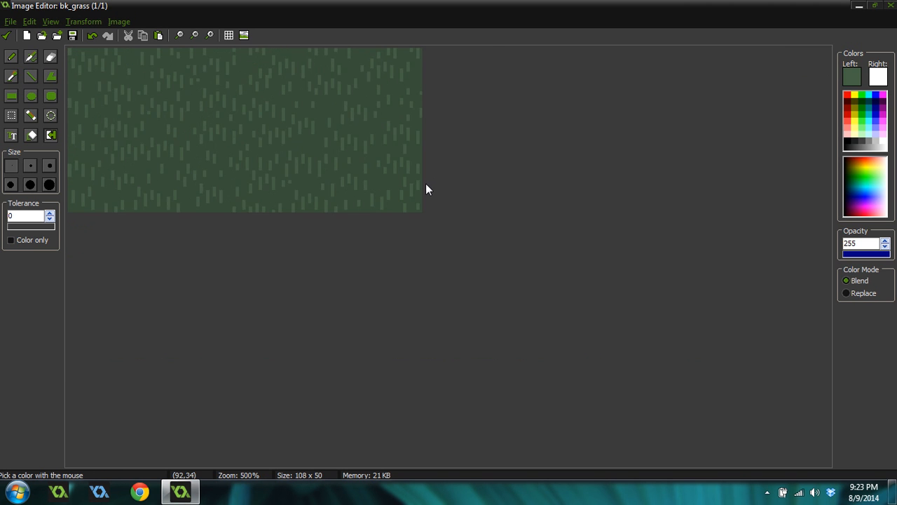
scroll(474, 143, "up", 2, "ctrl")
- Try an even darker blade colour of red 63, green 88, blue 64 and check it zoomed out
left_click(845, 83)
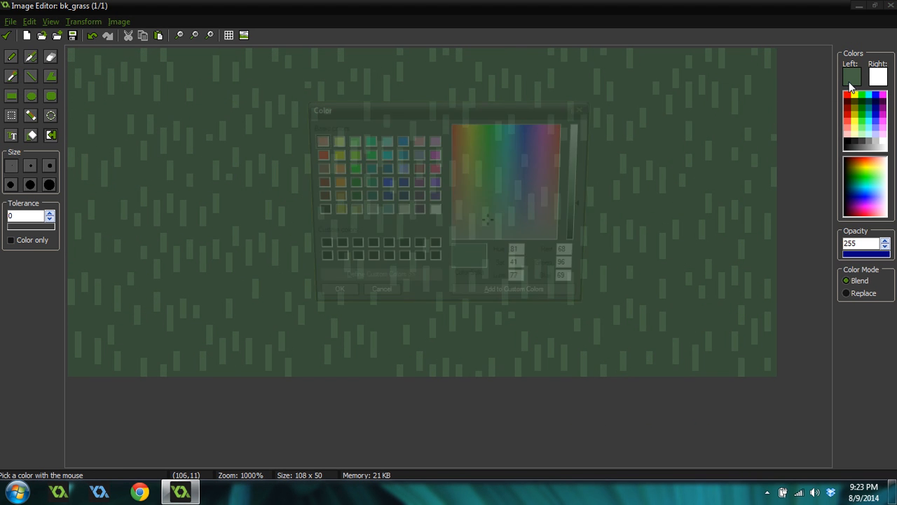
left_click_drag(590, 206, 588, 208)
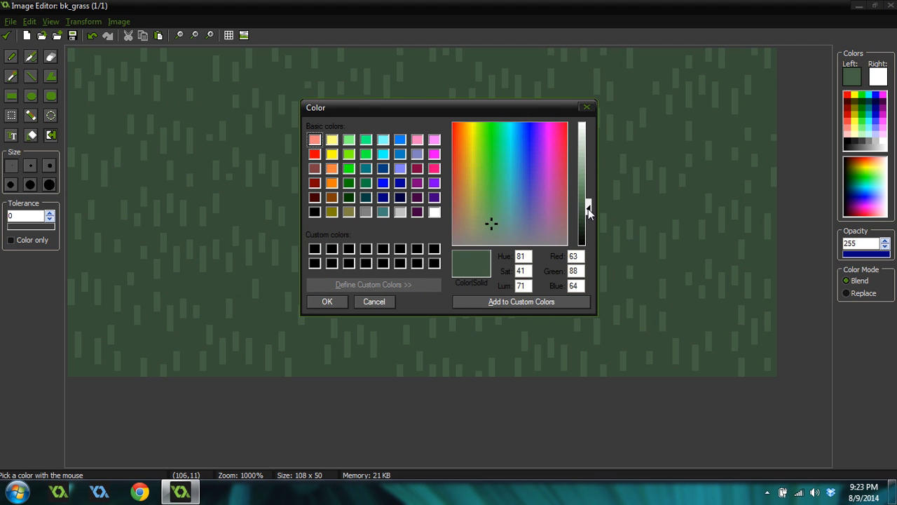
left_click(312, 300)
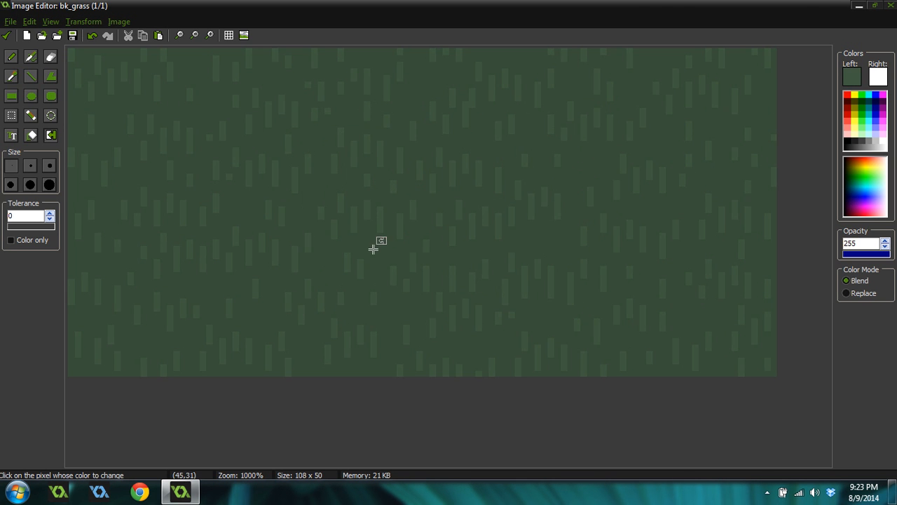
scroll(493, 222, "down", 4, "ctrl")
scroll(503, 222, "up", 4, "ctrl")
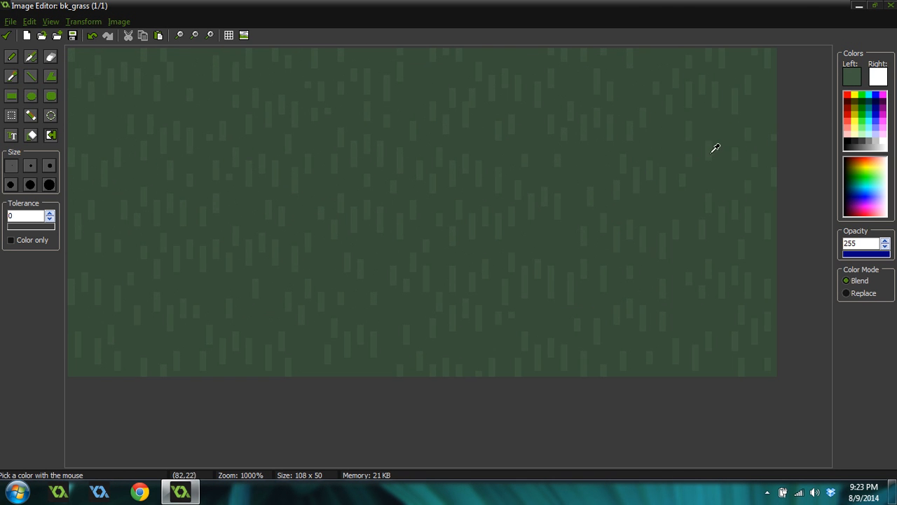
- Recolour the grass blades to red 66, green 94, blue 67 and save the changes to bk_grass
left_click(589, 206)
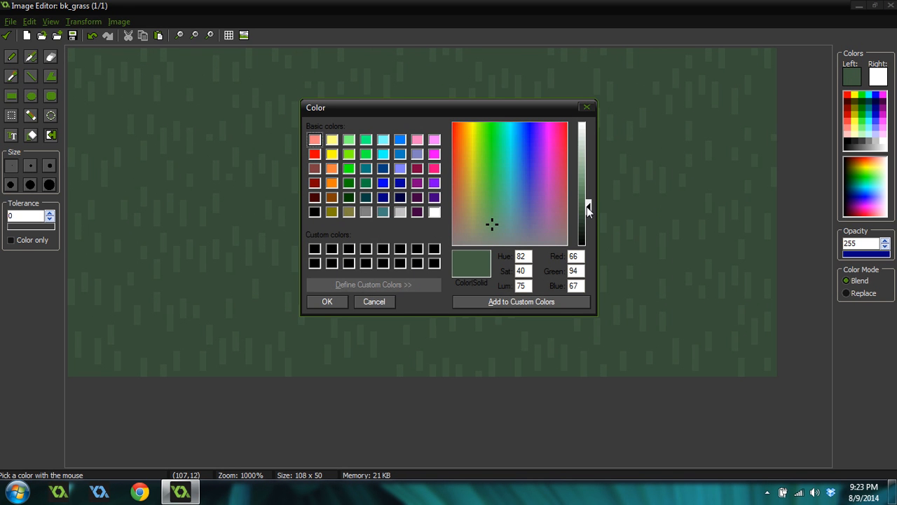
left_click(319, 306)
scroll(498, 218, "down", 3, "ctrl")
scroll(498, 218, "up", 2, "ctrl")
left_click(6, 35)
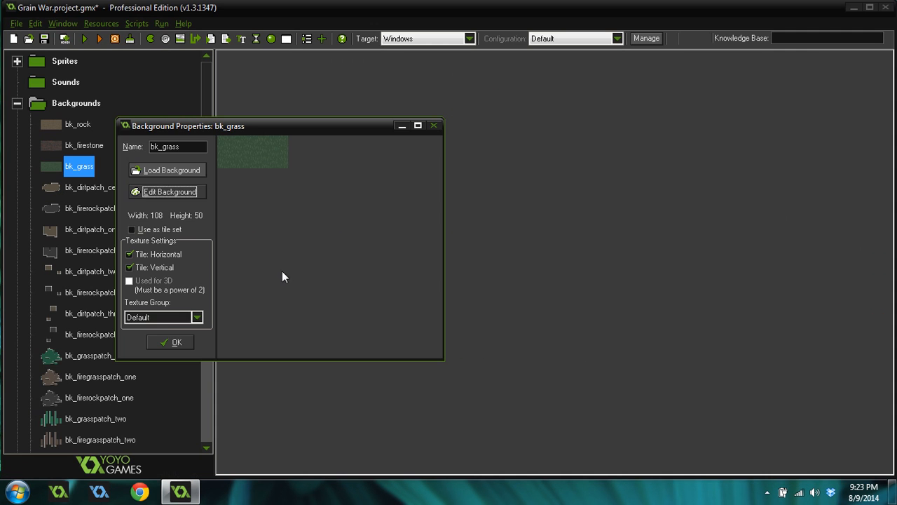
left_click(163, 341)
- Open rm_test at full window size to examine its existing scenery and objects, and close it
left_click_drag(207, 189, 230, 404)
scroll(119, 345, "down", 1)
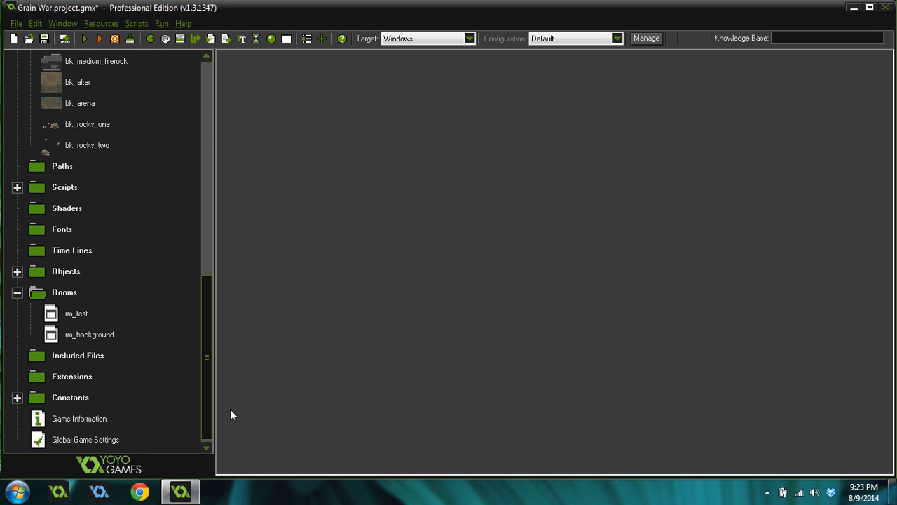
double_click(74, 313)
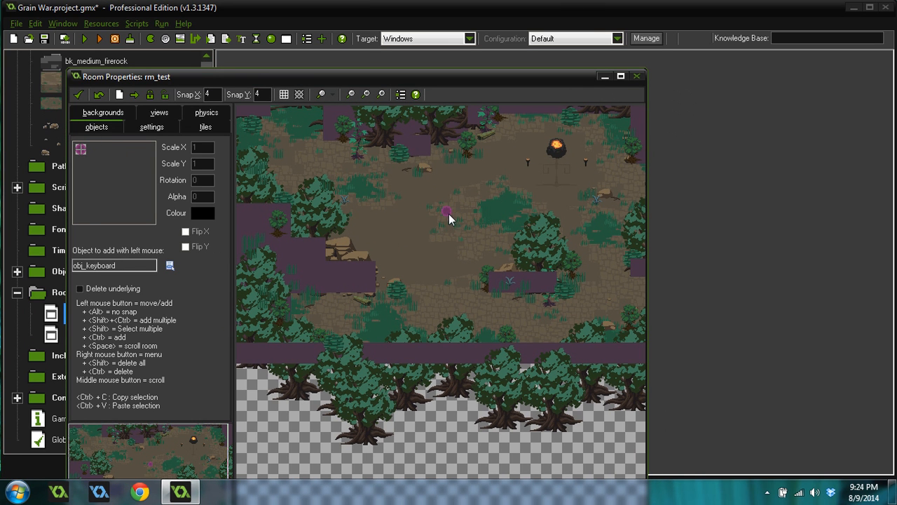
left_click(620, 78)
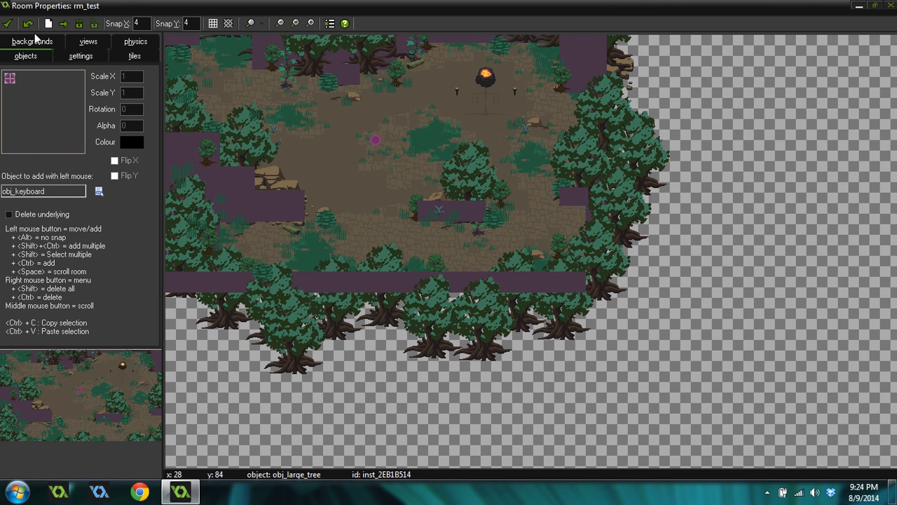
left_click(7, 23)
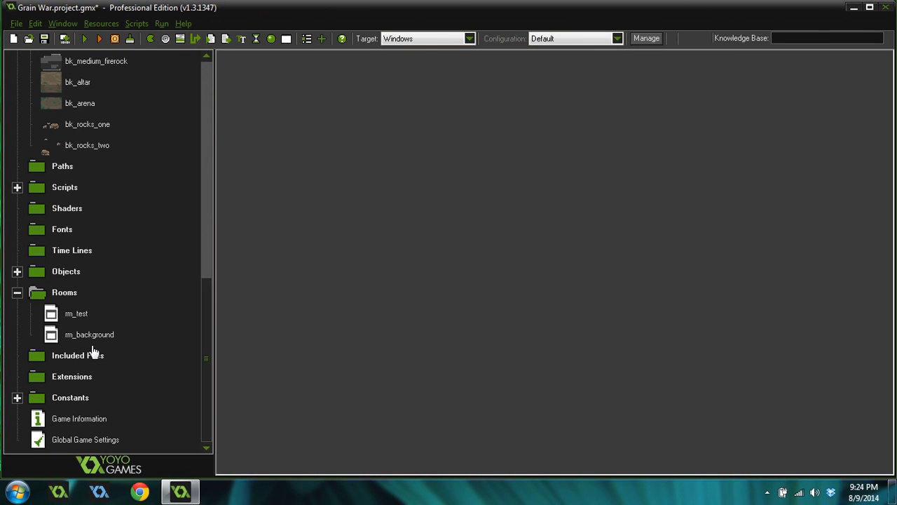
- Place an obj_game_globals instance in the upper middle of rm_background and close the room with its changes kept
double_click(91, 336)
left_click(120, 187)
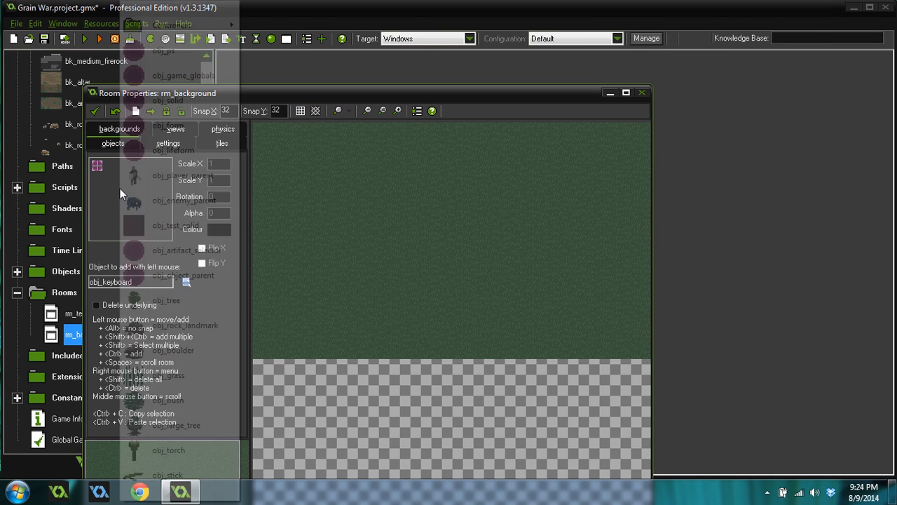
left_click(183, 75)
left_click(449, 226)
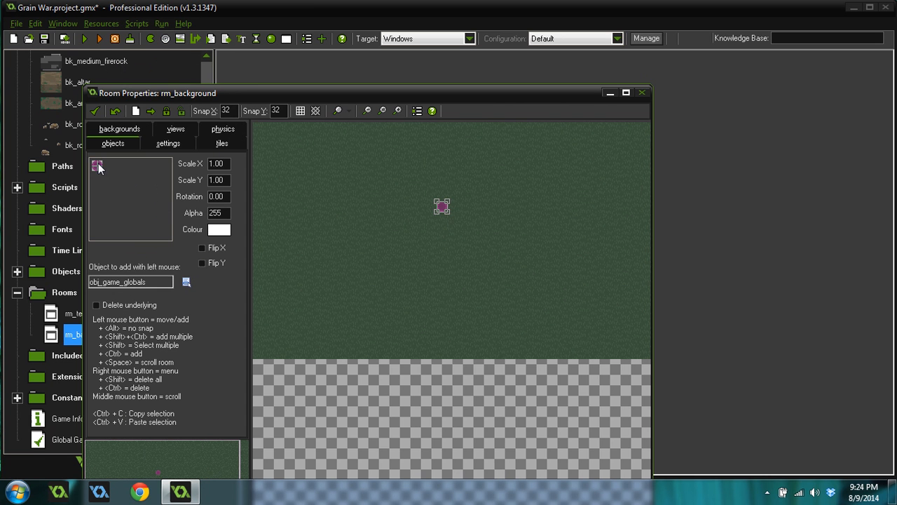
left_click(95, 110)
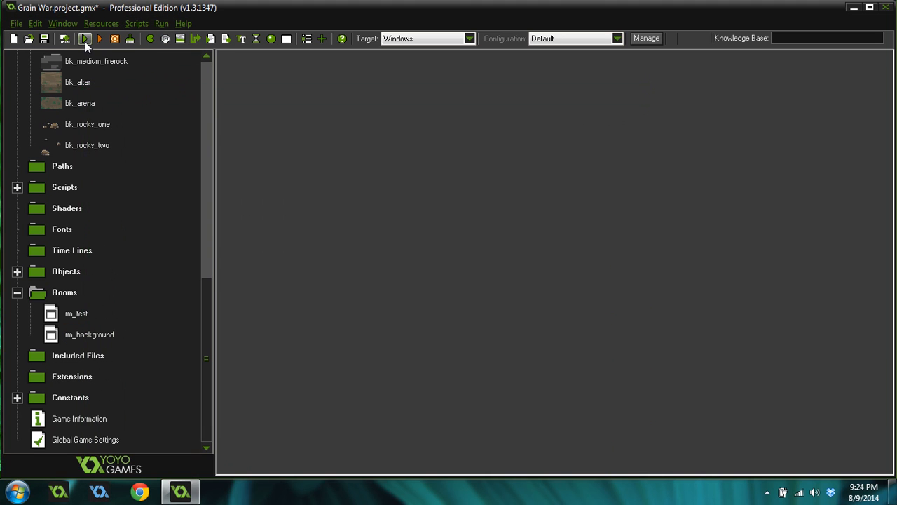
- Run the game to see which room starts, close it, and check the object placed in rm_background
left_click(85, 40)
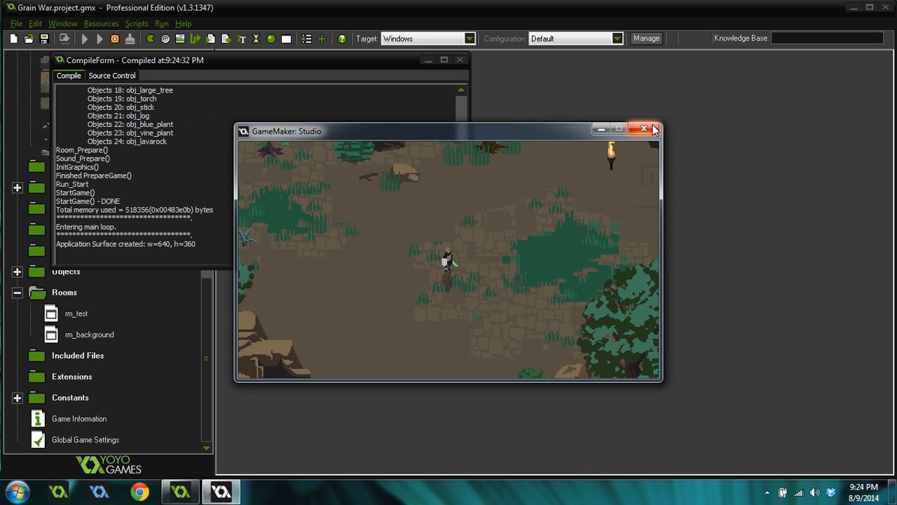
left_click(648, 129)
left_click(89, 335)
double_click(86, 343)
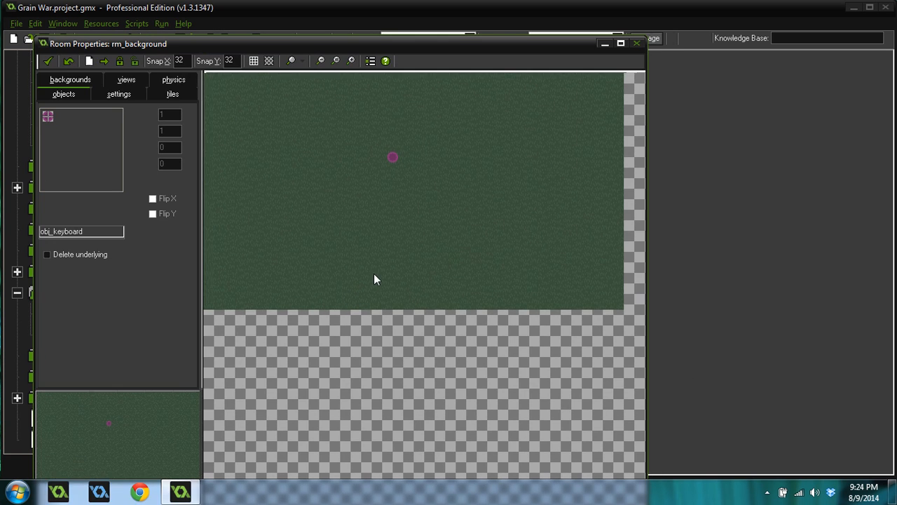
key("Escape")
- Move rm_background above rm_test in the room order and run the game again
left_click_drag(84, 335, 89, 307)
left_click(84, 38)
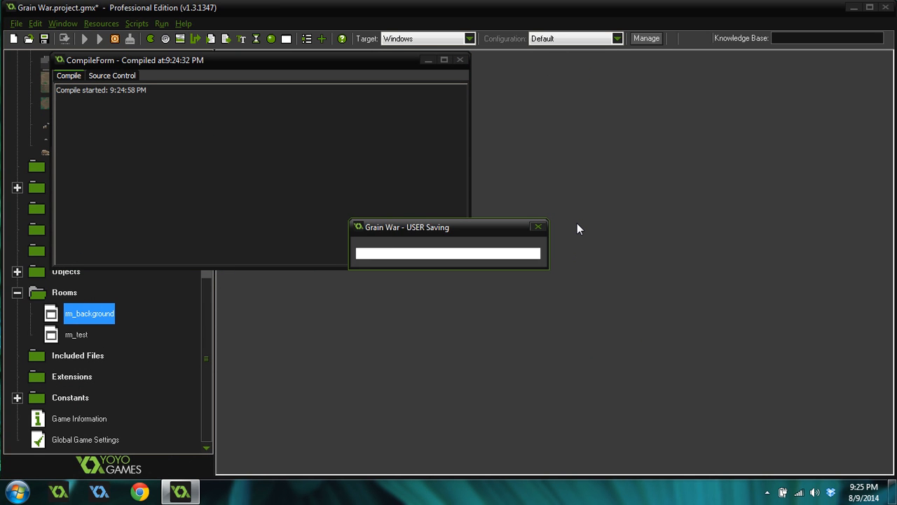
left_click_drag(221, 65, 423, 88)
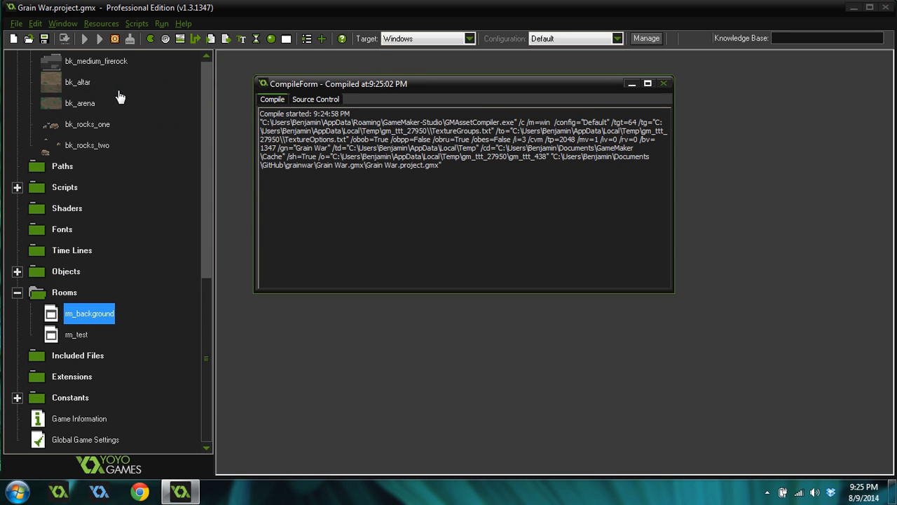
left_click_drag(205, 309, 211, 152)
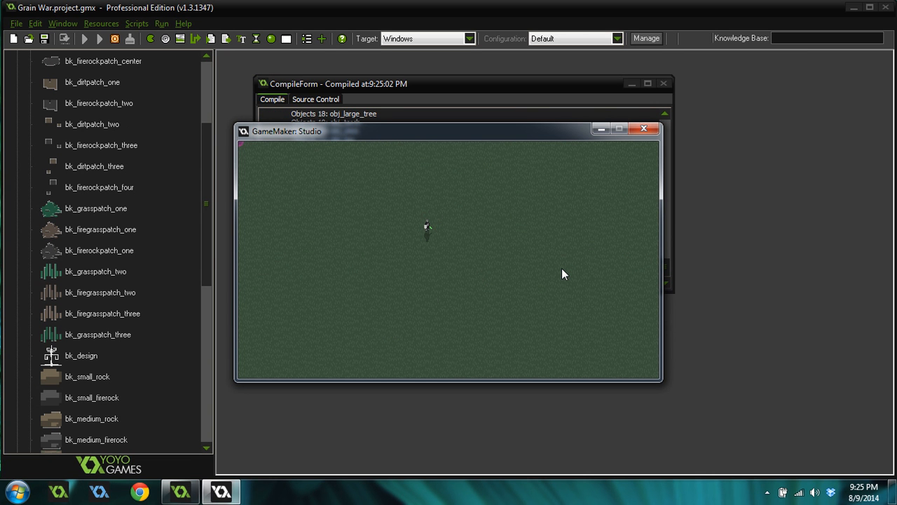
- Walk the character around the grass in the running game to examine the background, and close the game
key("Down")
key("Left")
key("Up")
key("Left")
key("Right")
key("Up")
key("Left")
key("Down")
key("Up")
key("Right")
left_click(643, 130)
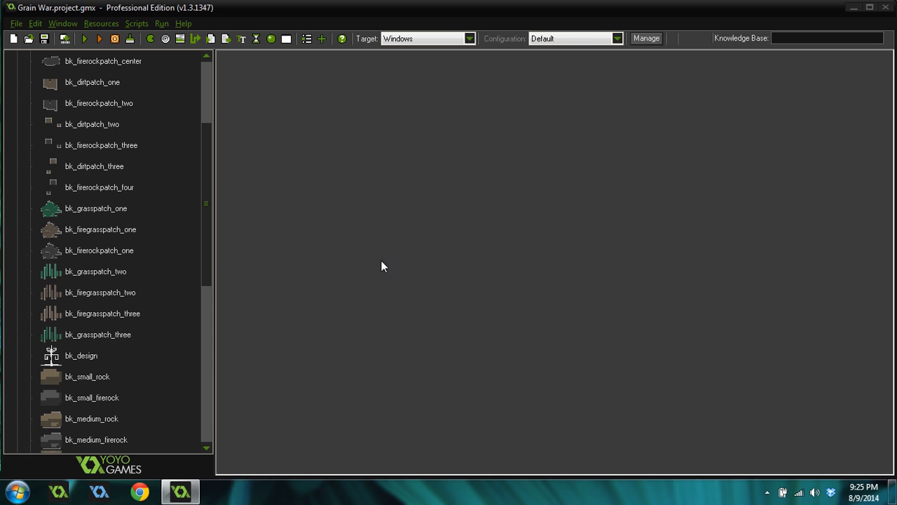
- Remove the game globals object from rm_background, look over the grass, and close the room with its changes kept
scroll(213, 244, "down", 6)
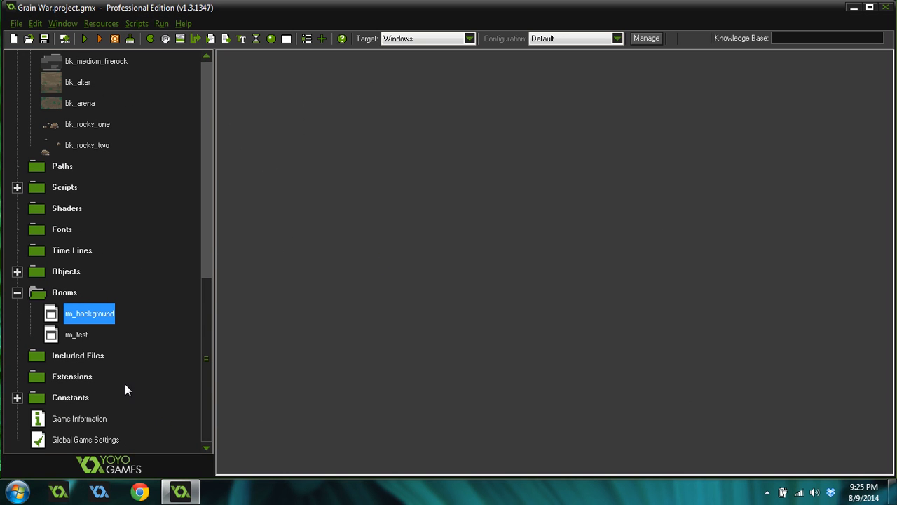
double_click(81, 321)
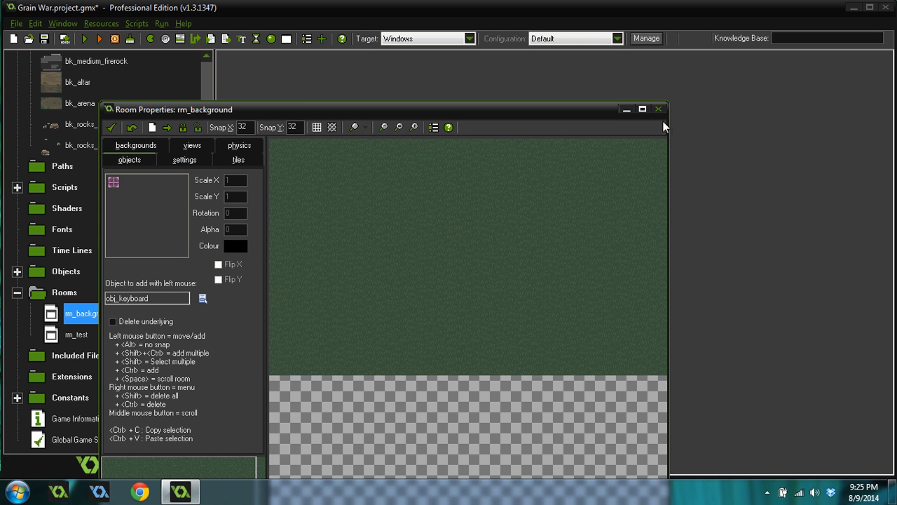
left_click(643, 112)
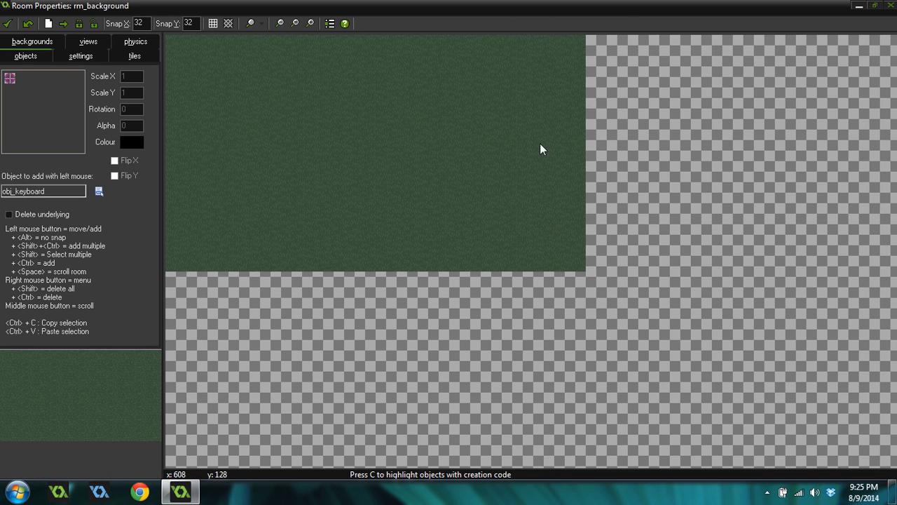
left_click(9, 25)
left_click_drag(204, 324, 198, 112)
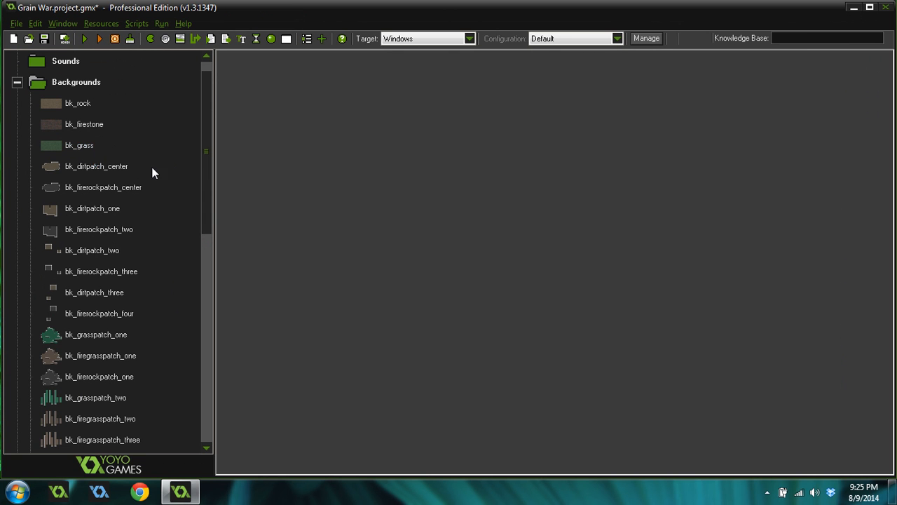
- Check the size and shape of the bk_dirtpatch_center background, and close its properties
left_click(75, 149)
double_click(78, 166)
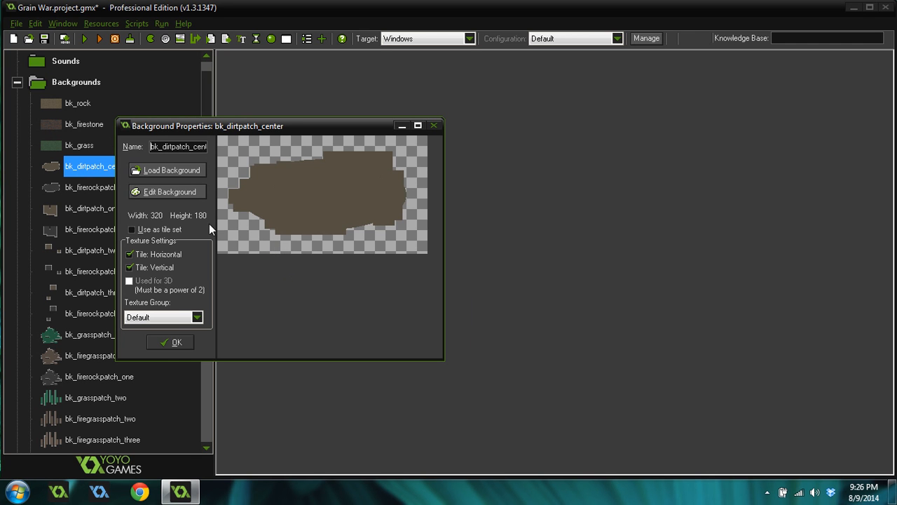
left_click(172, 343)
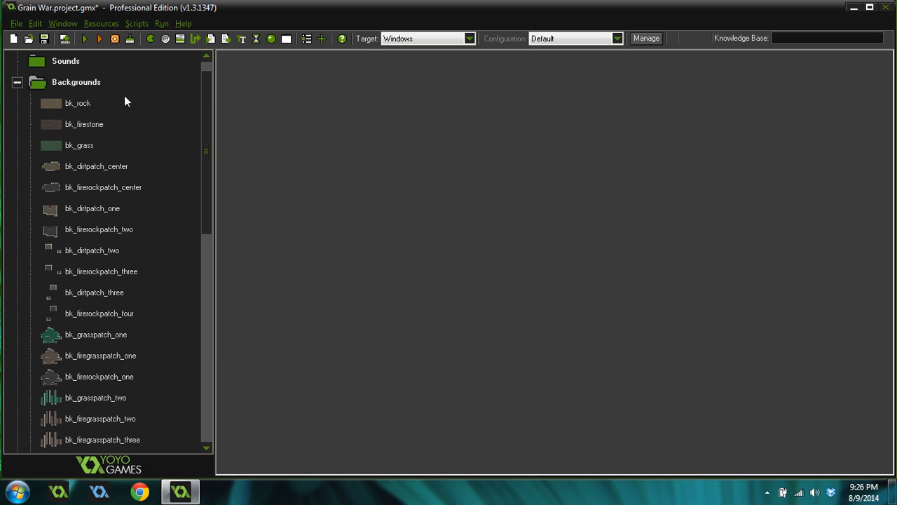
- Duplicate the bk_grass background and name the copy bk_darkgrasspatch
right_click(88, 152)
left_click(82, 187)
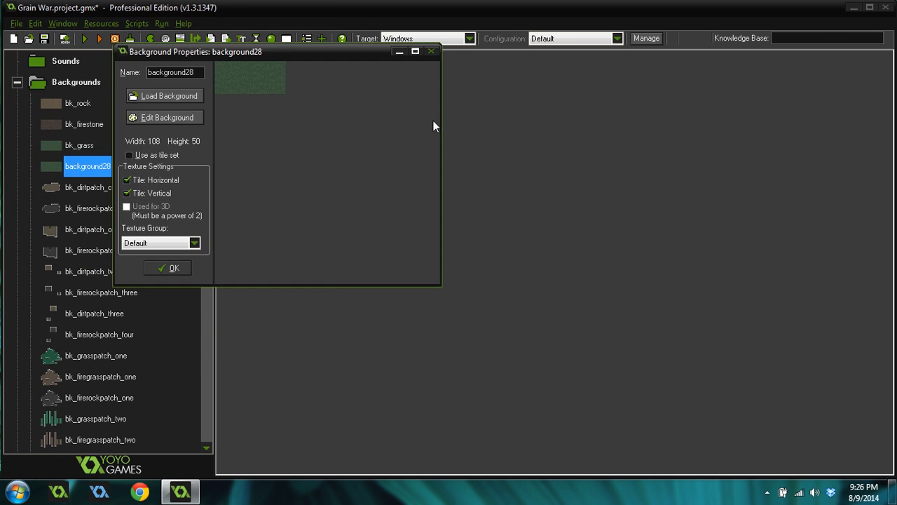
left_click_drag(310, 160, 223, 161)
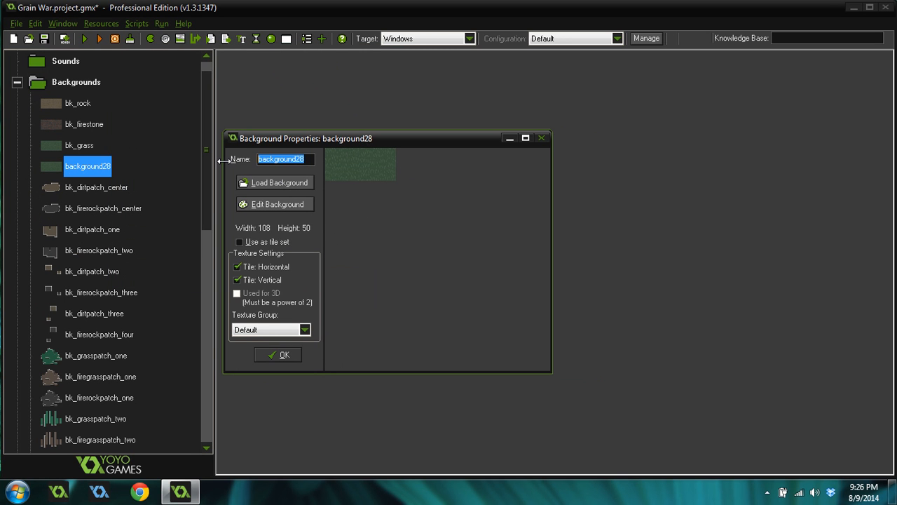
type("bk_darkgrass")
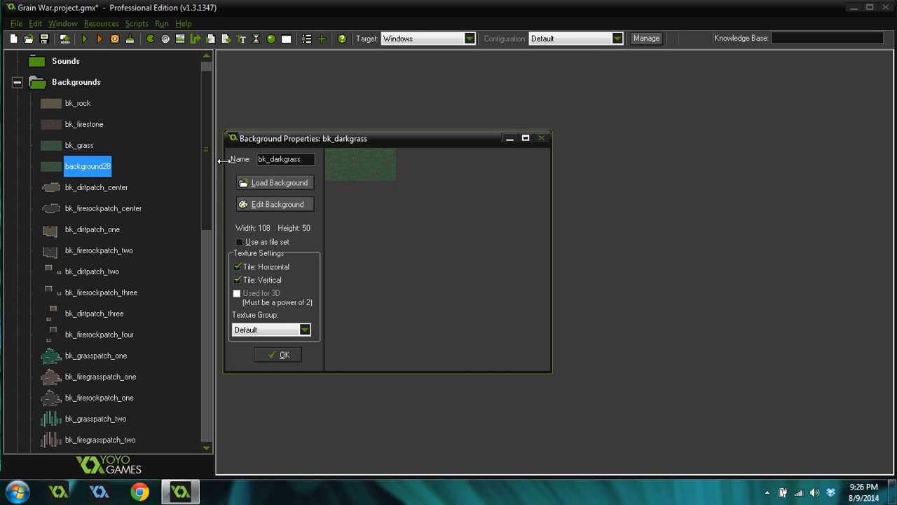
type("ch_center")
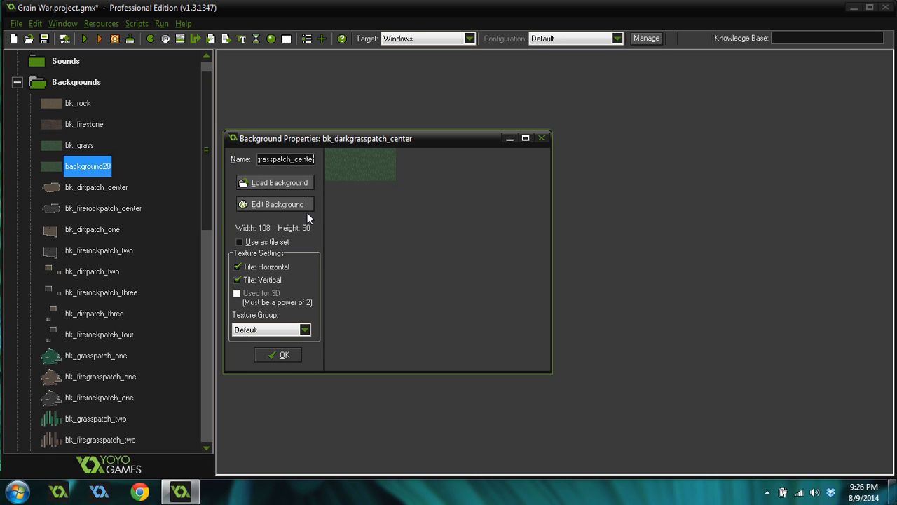
key("BackSpace")
key("BackSpace")
key("BackSpace")
key("BackSpace")
key("BackSpace")
key("BackSpace")
key("BackSpace")
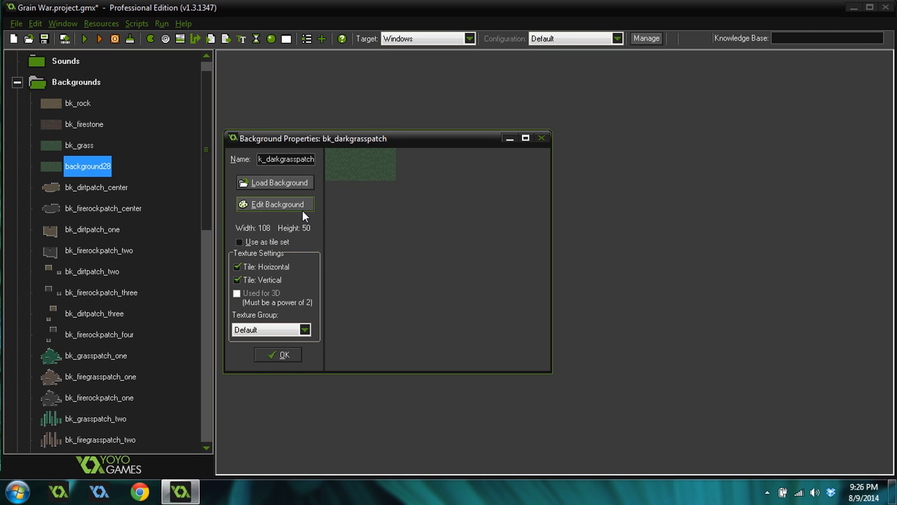
- Open the bk_darkgrasspatch image for editing and sample the dark green base colour between the blades
left_click(290, 204)
scroll(274, 166, "up", 5)
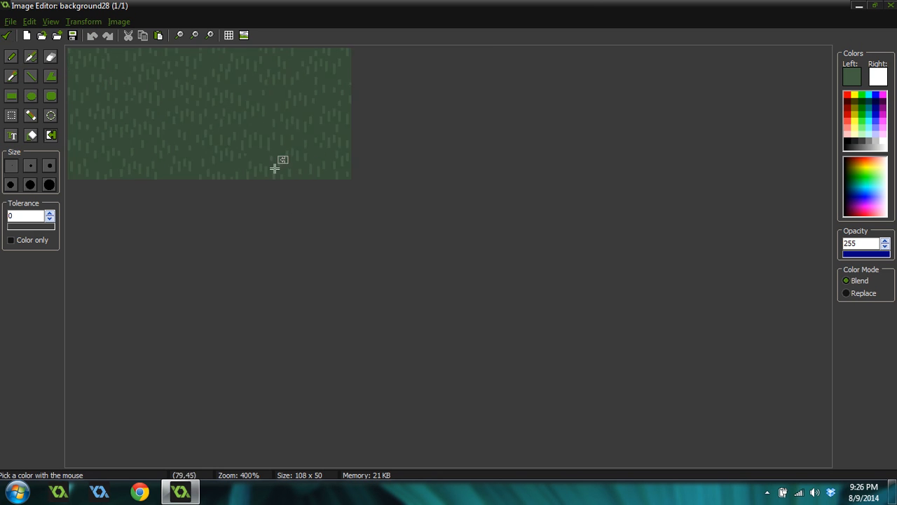
left_click(177, 137, "ctrl")
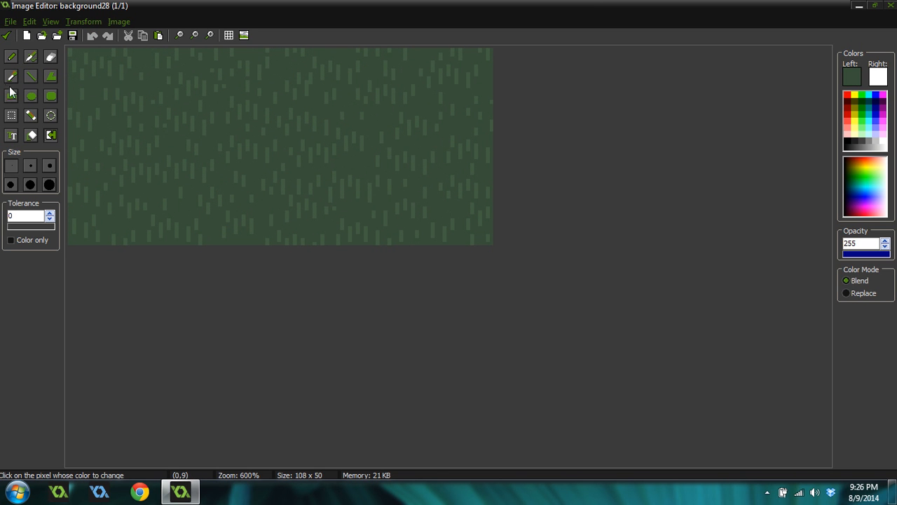
- Replace the copied grass image with a blank transparent image 128 pixels wide and 128 pixels high
left_click(27, 34)
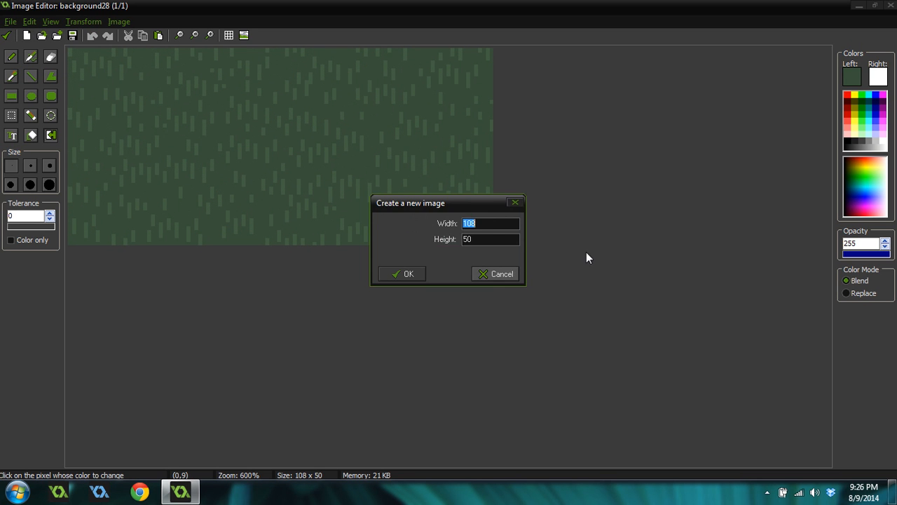
left_click(410, 277)
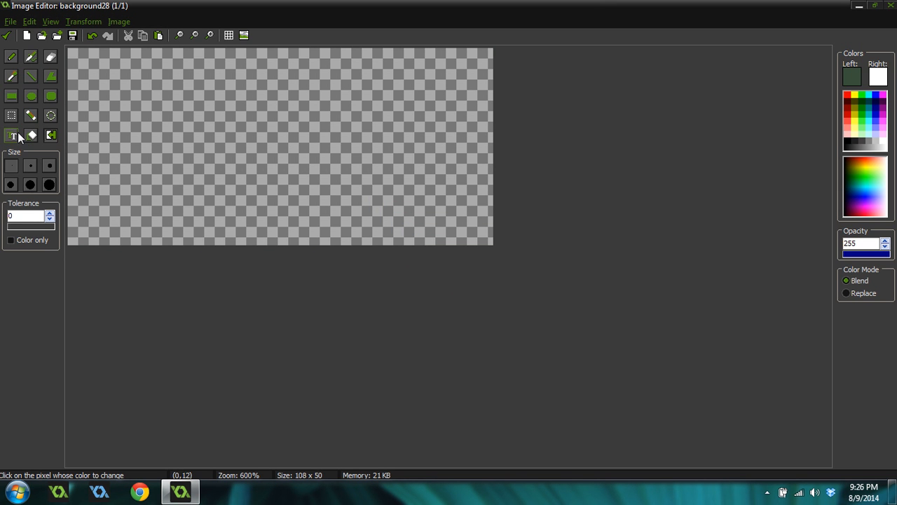
left_click(27, 35)
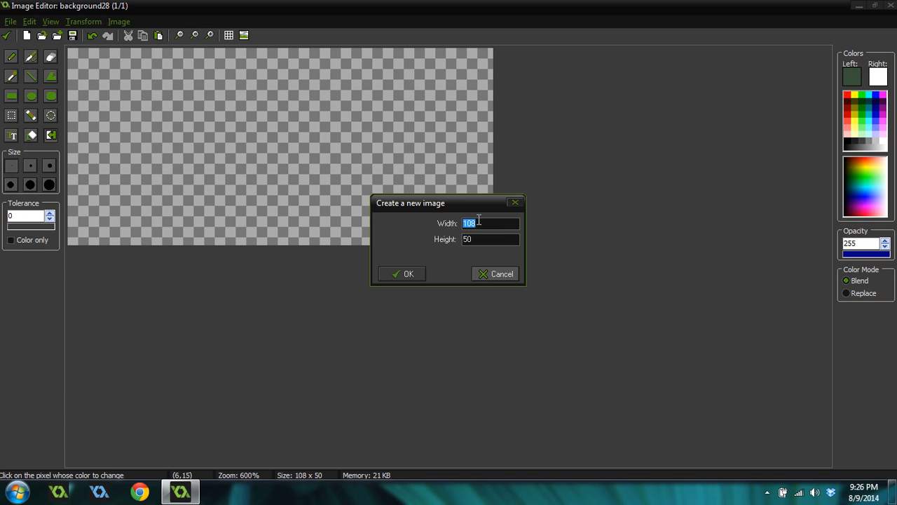
type("12")
key("Tab")
type("128")
key("Return")
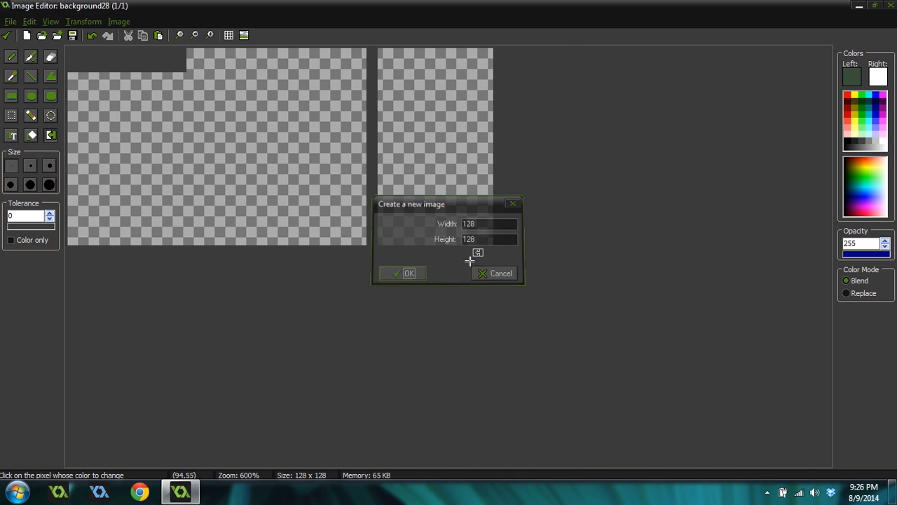
scroll(680, 183, "down", 2)
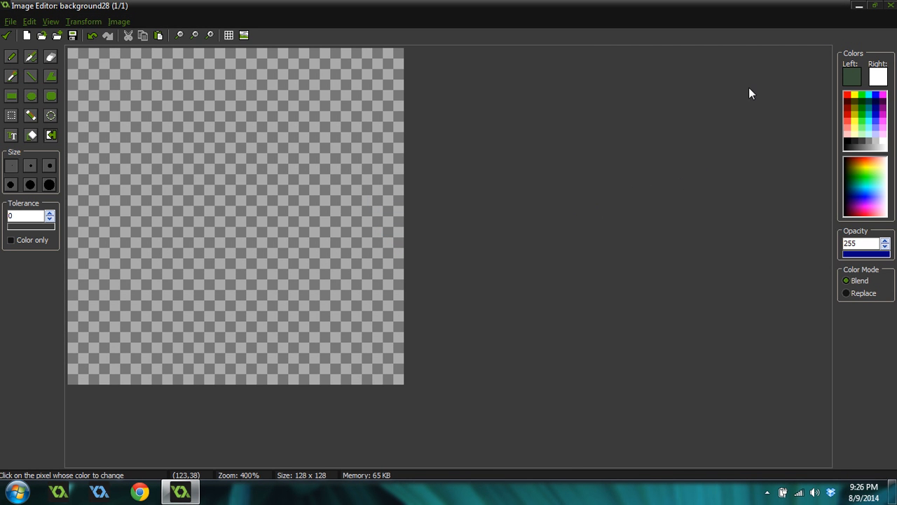
- Build the upper part of an irregular dark-green grass patch from overlapping filled rectangles without outlines
left_click(10, 97)
left_click(29, 255)
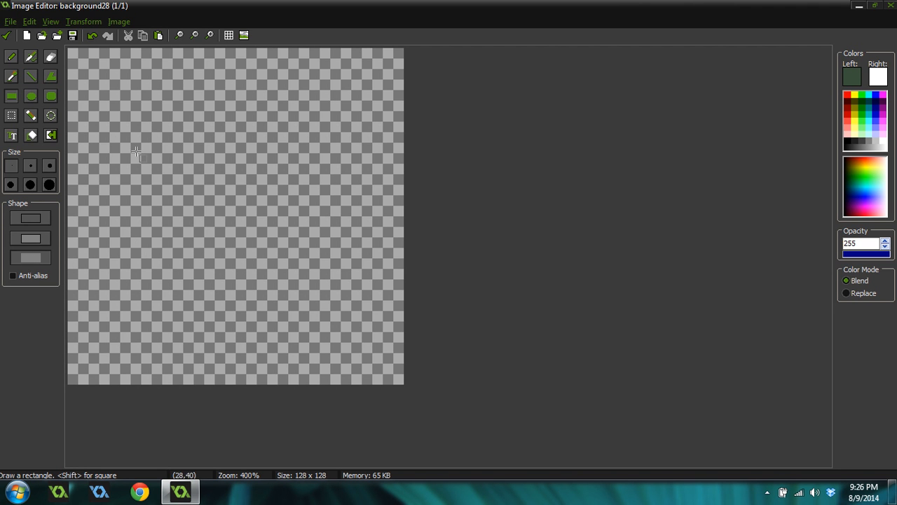
mouse_move(116, 104)
left_mouse_down()
mouse_move(186, 166)
mouse_move(152, 130)
mouse_move(201, 143)
mouse_move(183, 111)
left_mouse_up()
mouse_move(188, 101)
left_mouse_down()
mouse_move(202, 121)
mouse_move(176, 97)
mouse_move(166, 109)
left_mouse_up()
left_click_drag(110, 128, 120, 138)
left_click_drag(84, 136, 126, 165)
mouse_move(124, 162)
left_mouse_down()
mouse_move(145, 183)
mouse_move(198, 200)
left_mouse_up()
left_click_drag(203, 104, 230, 133)
left_click_drag(218, 123, 293, 143)
mouse_move(265, 140)
left_mouse_down()
mouse_move(332, 155)
mouse_move(298, 173)
left_mouse_up()
left_click_drag(287, 120, 319, 140)
mouse_move(334, 167)
left_mouse_down()
mouse_move(309, 133)
mouse_move(331, 209)
left_mouse_up()
left_click_drag(300, 193, 327, 217)
mouse_move(325, 162)
left_mouse_down()
mouse_move(255, 206)
mouse_move(314, 162)
mouse_move(350, 186)
left_mouse_up()
left_click_drag(204, 157, 256, 212)
left_click_drag(213, 201, 186, 243)
left_click_drag(70, 199, 133, 237)
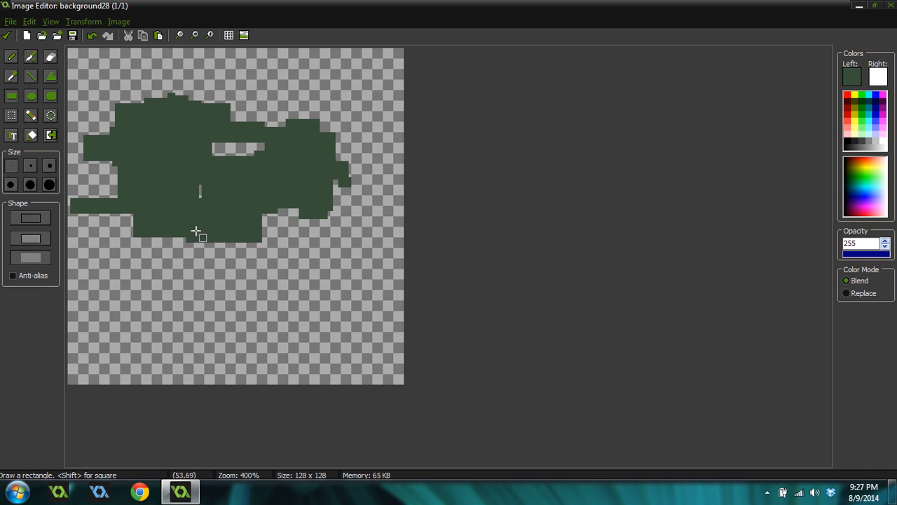
- Extend the dark grass patch downward with more overlapping filled rectangles that leave a ragged lower outline
left_click_drag(192, 230, 209, 264)
left_click_drag(100, 205, 122, 224)
left_click_drag(105, 225, 237, 264)
left_click_drag(187, 182, 306, 251)
left_click_drag(292, 203, 326, 230)
left_click_drag(313, 218, 284, 259)
left_click_drag(276, 245, 255, 286)
left_click_drag(261, 247, 232, 278)
mouse_move(285, 285)
left_mouse_down()
mouse_move(229, 252)
mouse_move(312, 261)
mouse_move(296, 299)
left_mouse_up()
left_click_drag(204, 262, 257, 291)
left_click_drag(153, 248, 203, 273)
left_click_drag(210, 278, 184, 268)
left_click_drag(148, 244, 178, 263)
left_click_drag(160, 257, 189, 273)
left_click_drag(182, 241, 196, 251)
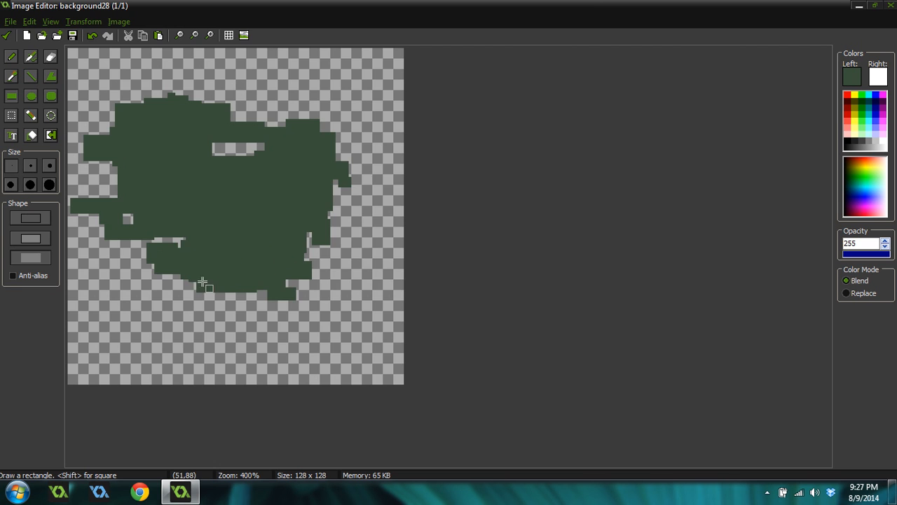
- Fill the small gaps in the lower half of the patch, and keep the edited image and the bk_darkgrasspatch properties
scroll(320, 190, "down", 1)
scroll(220, 210, "up", 1)
left_click_drag(115, 210, 204, 253)
left_click_drag(299, 222, 314, 237)
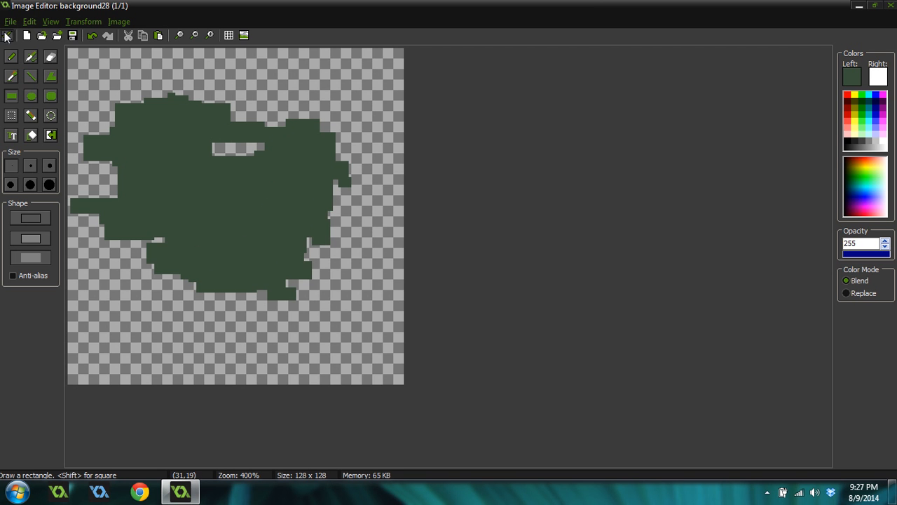
left_click(5, 35)
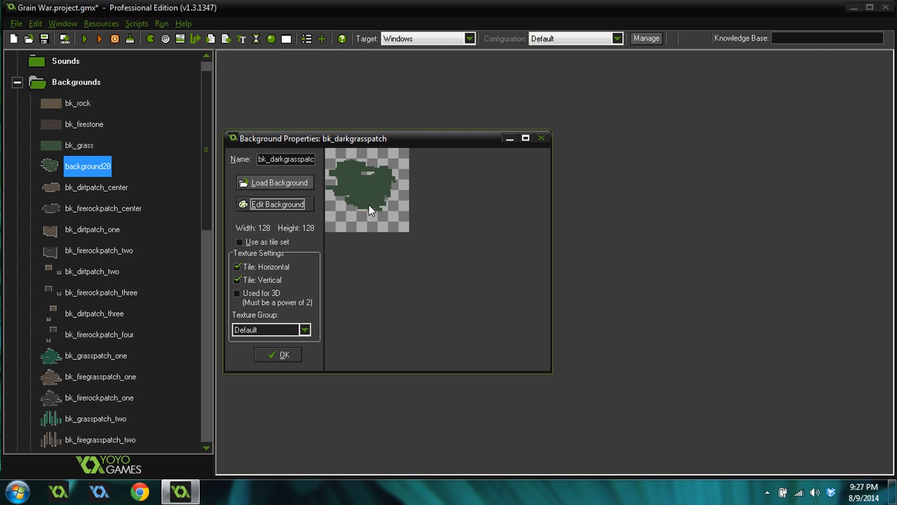
left_click(281, 355)
- Open rm_background, choose bk_darkgrasspatch as the tile source, and place a first patch near the middle of the grass
left_click_drag(206, 221, 234, 437)
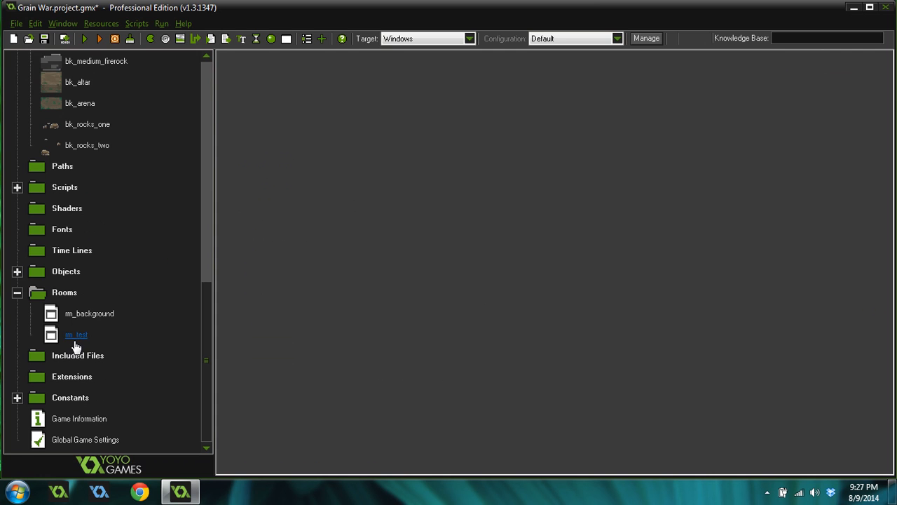
double_click(90, 314)
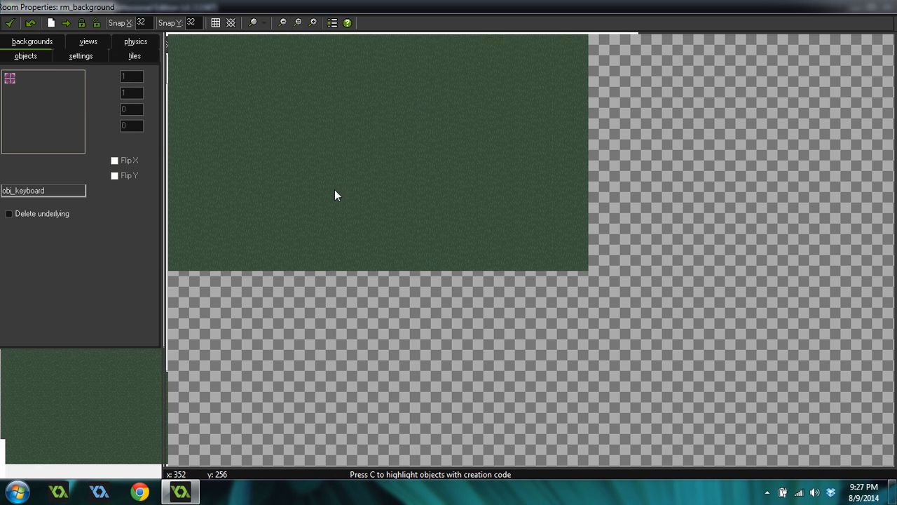
left_click(37, 108)
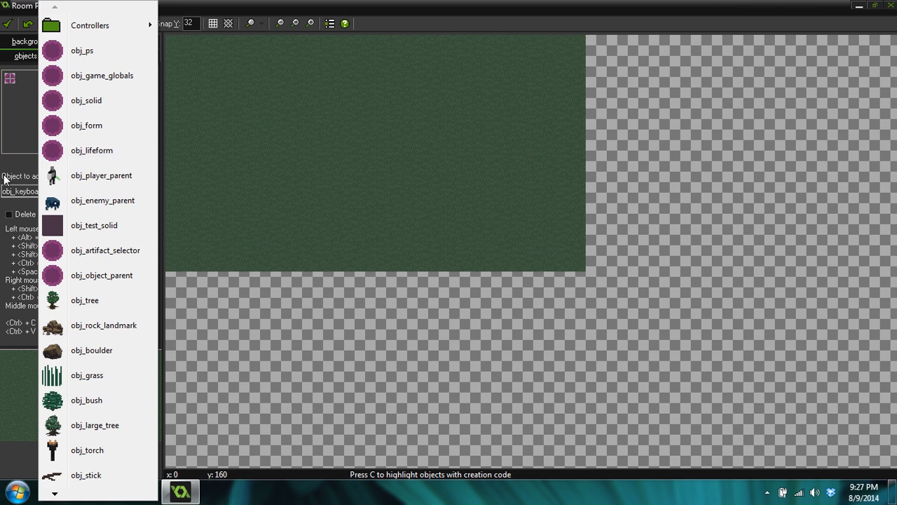
left_click(20, 202)
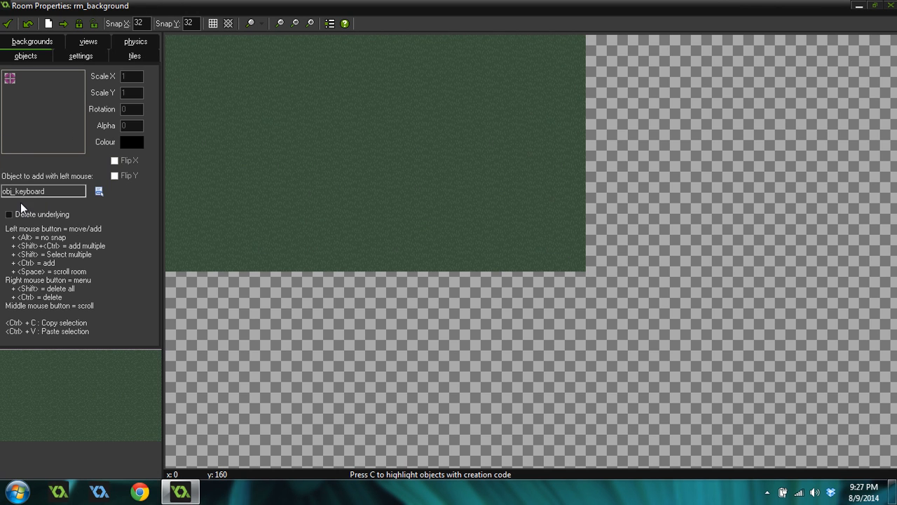
left_click(133, 56)
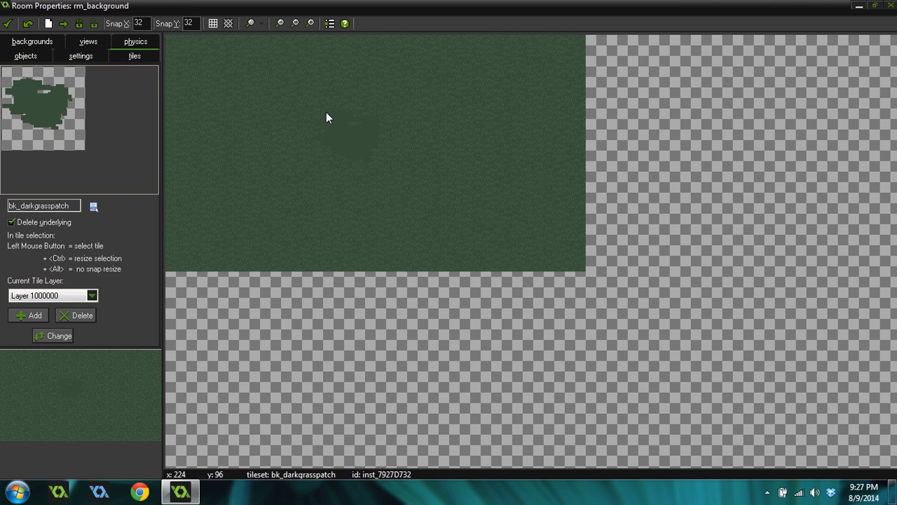
- Place a dark patch near the room's lower-left corner and rearrange several patches around the middle of the grass
left_click_drag(210, 226, 225, 203)
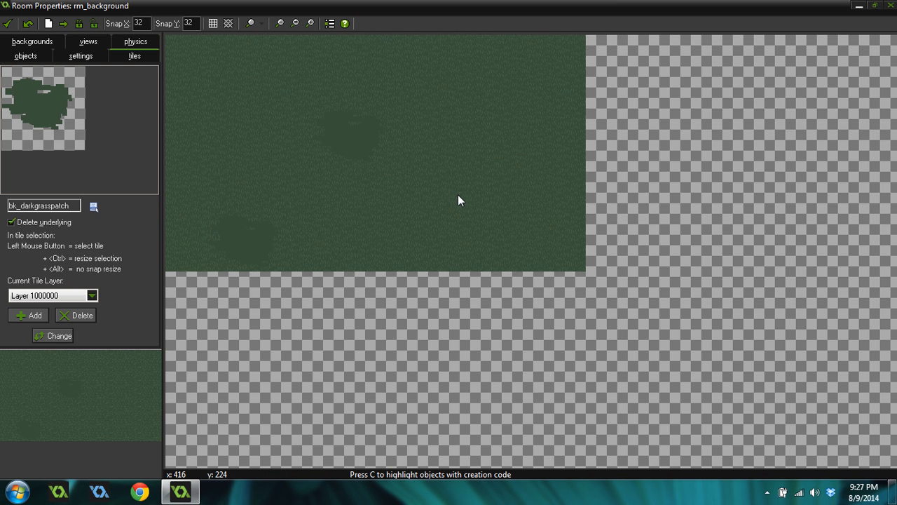
left_click_drag(403, 172, 340, 141)
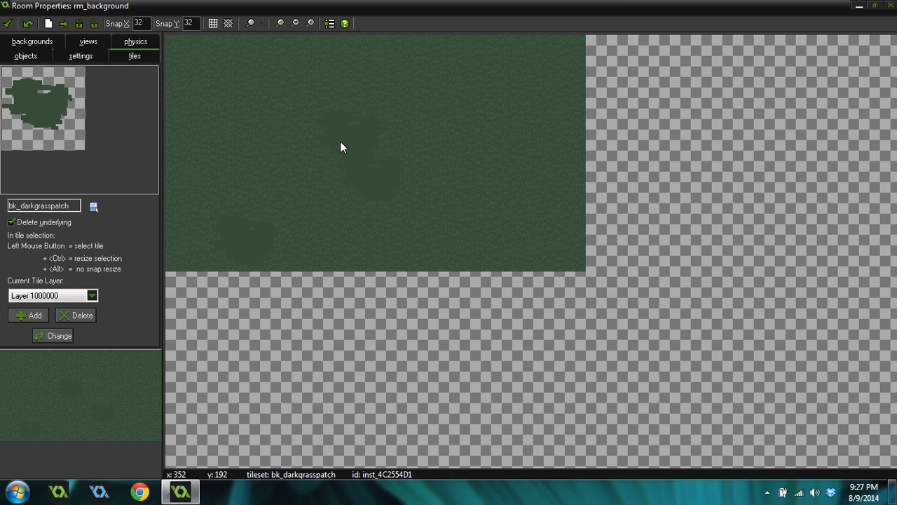
right_click(337, 154)
left_click_drag(362, 106, 307, 122)
left_click(381, 89)
left_click_drag(364, 93, 350, 109)
left_click(373, 132)
left_click(375, 124)
right_click(370, 134)
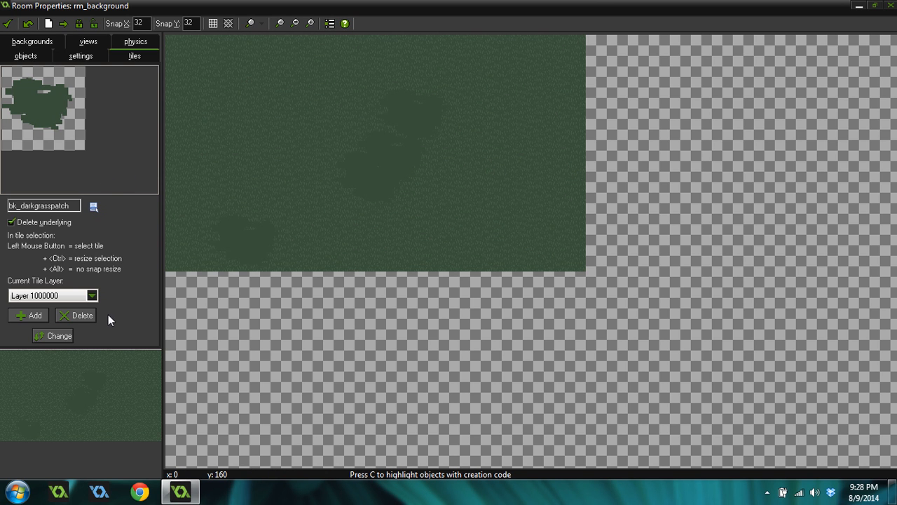
- Turn off deleting underlying tiles, and place overlapping dark patches across the room's middle and over its lower-right corner
left_click(13, 223)
left_click_drag(472, 169, 527, 227, "ctrl")
left_click(569, 220)
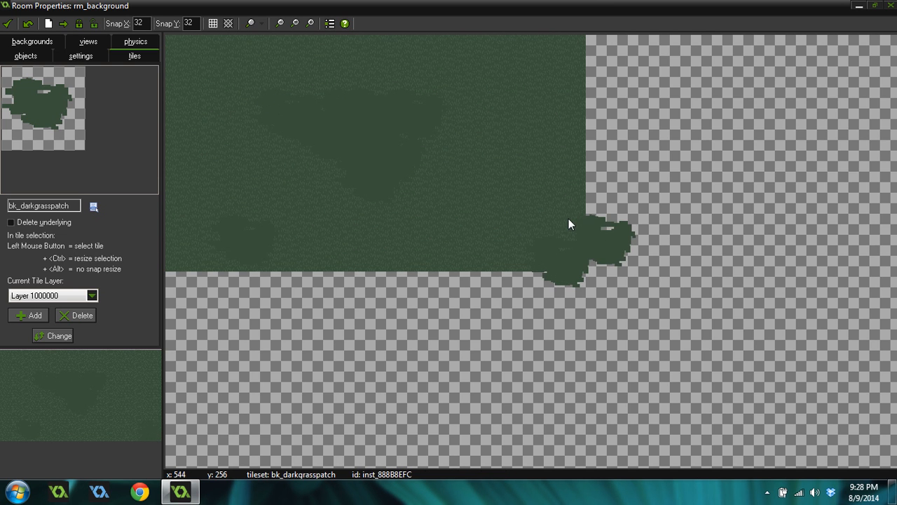
left_click_drag(564, 221, 567, 220)
- Add dark patches over the upper part of the room's right edge and along its bottom edge near the lower-right corner
scroll(469, 236, "down", 2)
scroll(421, 189, "up", 2)
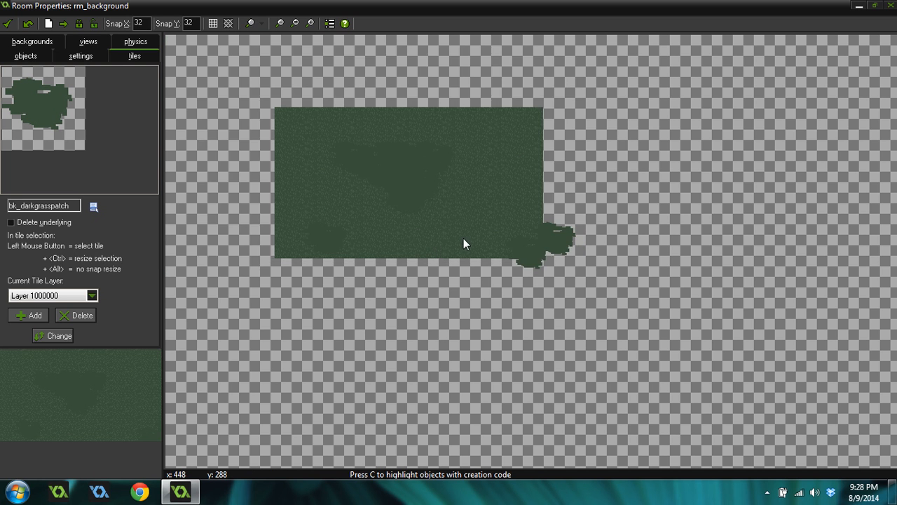
left_click(554, 102)
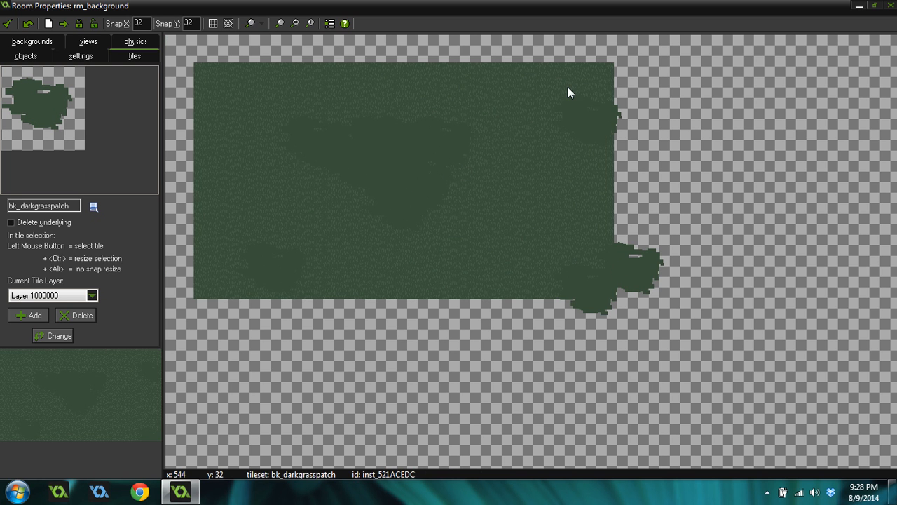
left_click(503, 275)
left_click(521, 295)
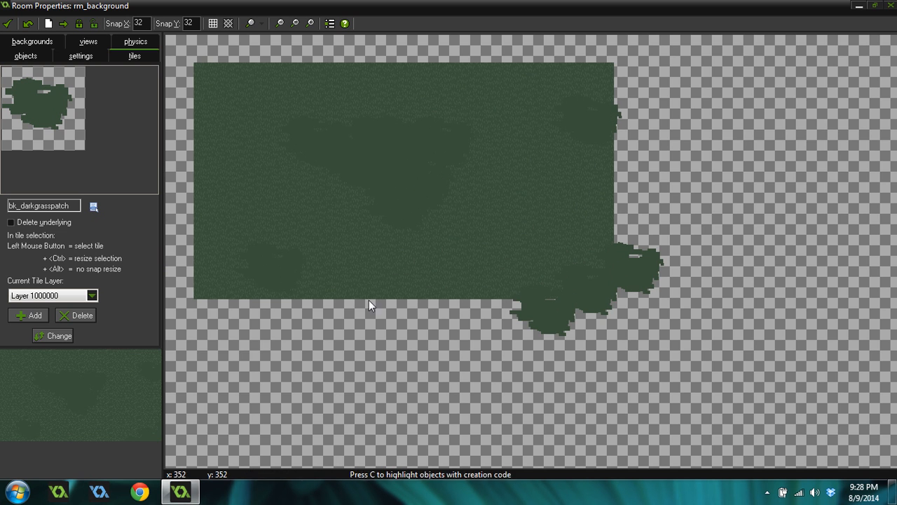
- Place overlapping dark patches across the room's left edge, above the patch in the lower-left corner
scroll(375, 127, "up", 3)
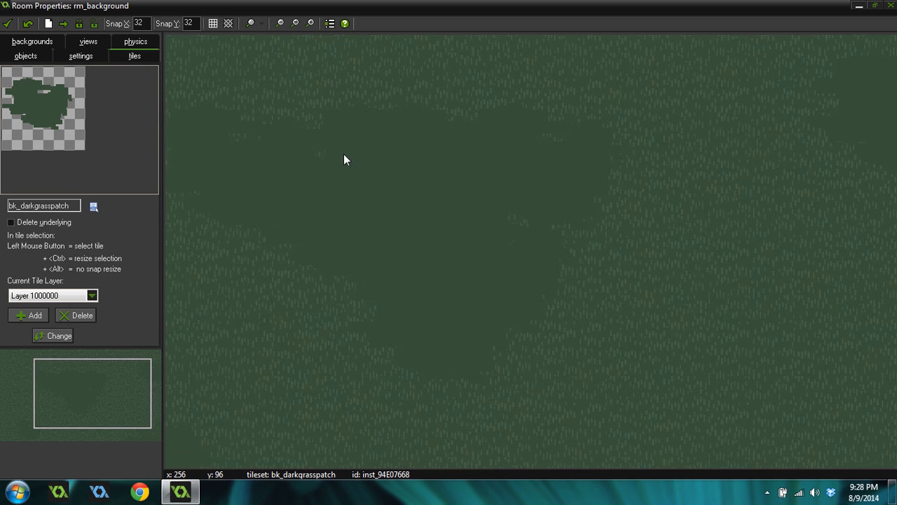
scroll(414, 225, "down", 2)
scroll(401, 242, "up", 1)
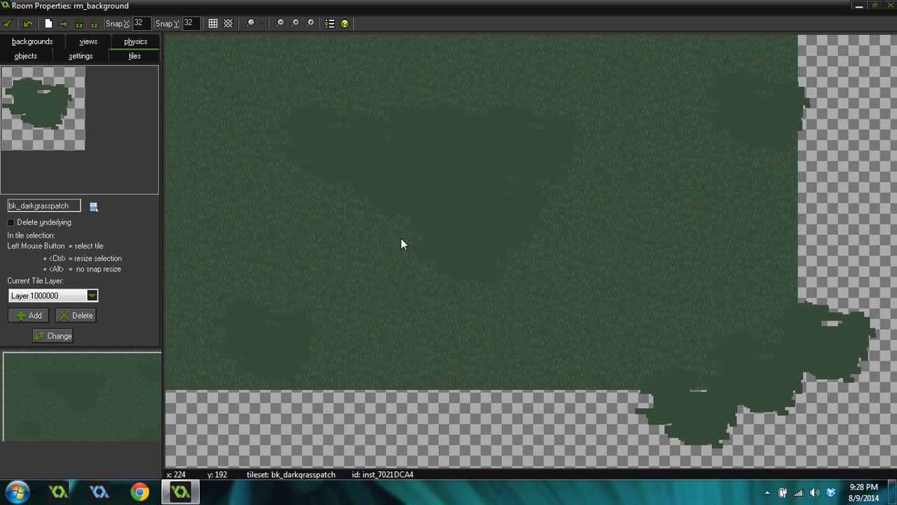
scroll(420, 238, "down", 2)
scroll(234, 254, "up", 2)
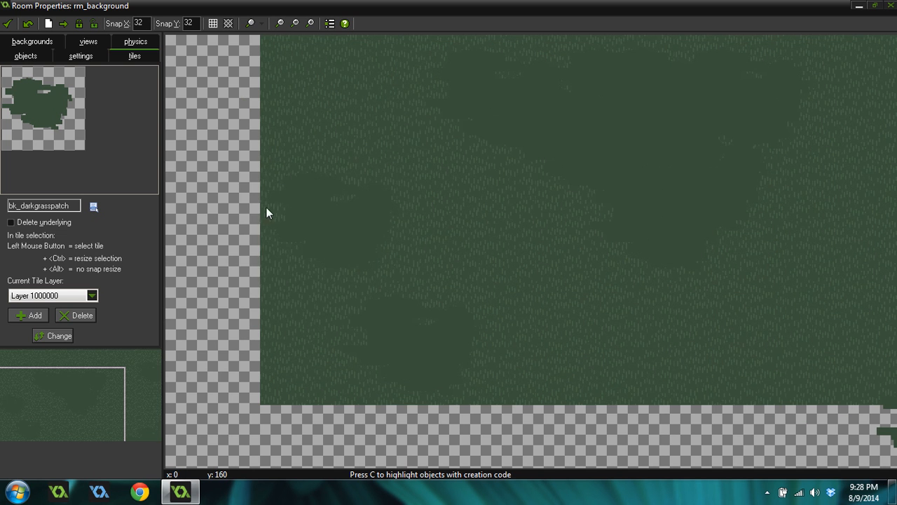
left_click_drag(266, 207, 227, 167)
left_click_drag(239, 123, 220, 117)
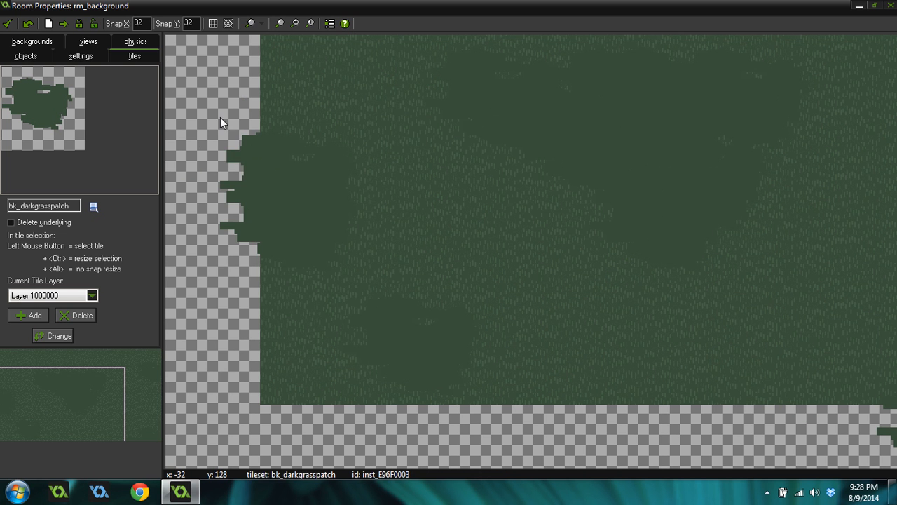
- Extend the cluster of dark patches on the room's left edge with more overlapping patches outward and downward
left_click(197, 221)
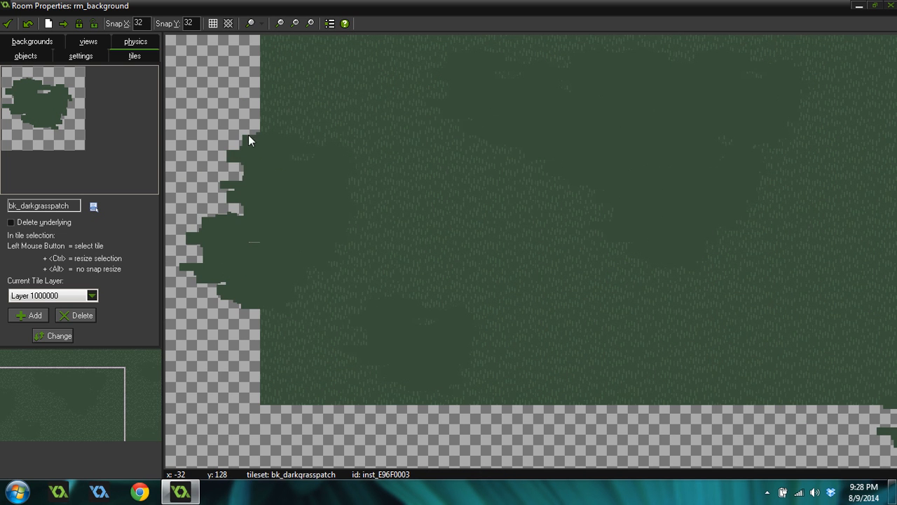
left_click_drag(274, 155, 170, 204)
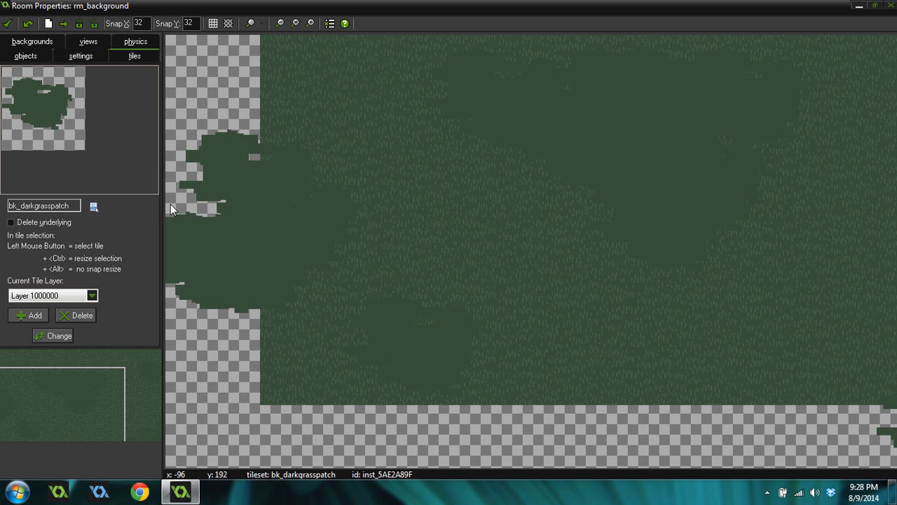
scroll(536, 225, "down", 5)
scroll(727, 206, "up", 2)
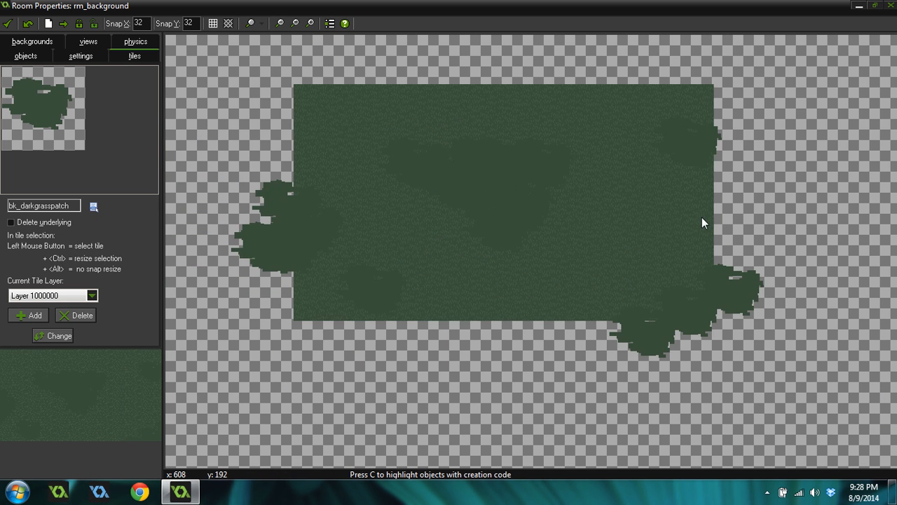
- Rearrange and add overlapping dark patches to fill the gaps around the room's lower-right corner
scroll(702, 217, "up", 1)
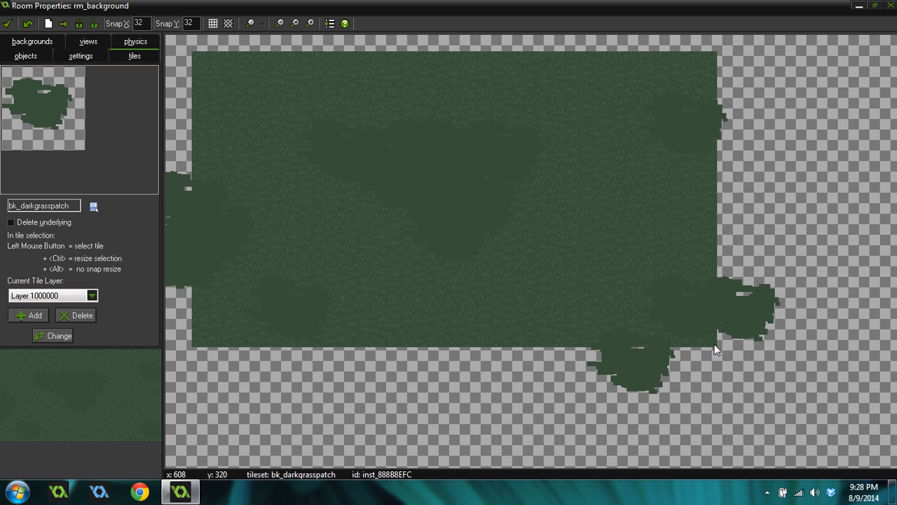
left_click_drag(715, 351, 672, 327)
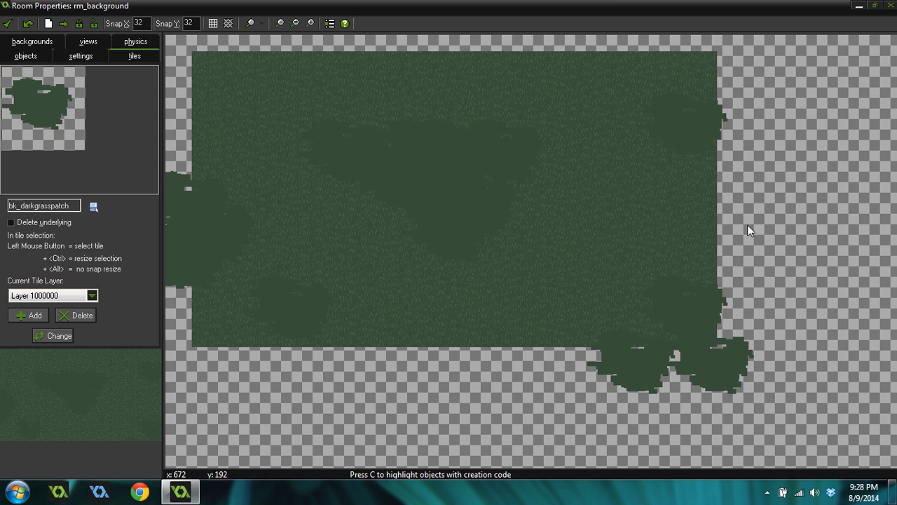
left_click_drag(754, 297, 683, 298)
left_click(637, 330)
left_click_drag(636, 330, 624, 308)
left_click_drag(649, 337, 622, 331)
- Place dark patches over the room's upper-right corner and its top edge near the upper-left corner, and accept the room changes
left_click_drag(568, 321, 695, 60)
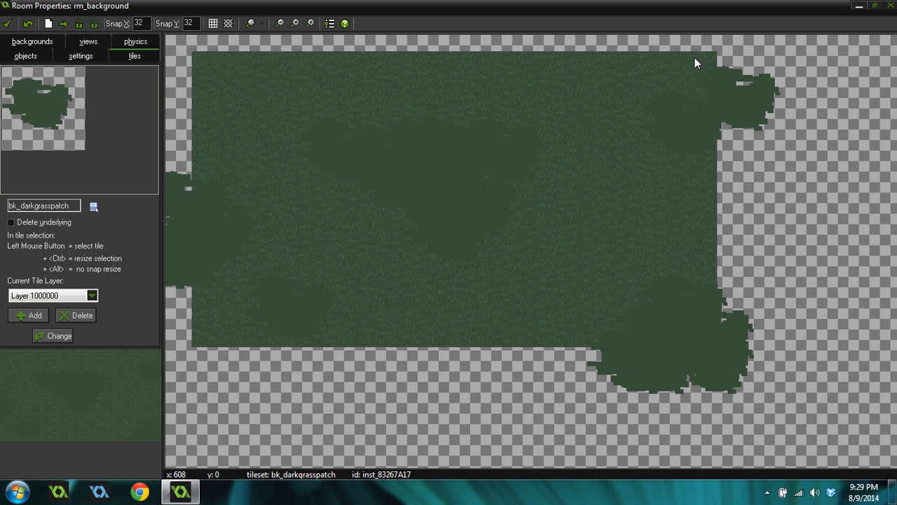
left_click_drag(823, 198, 547, 246)
left_click_drag(407, 44, 225, 35)
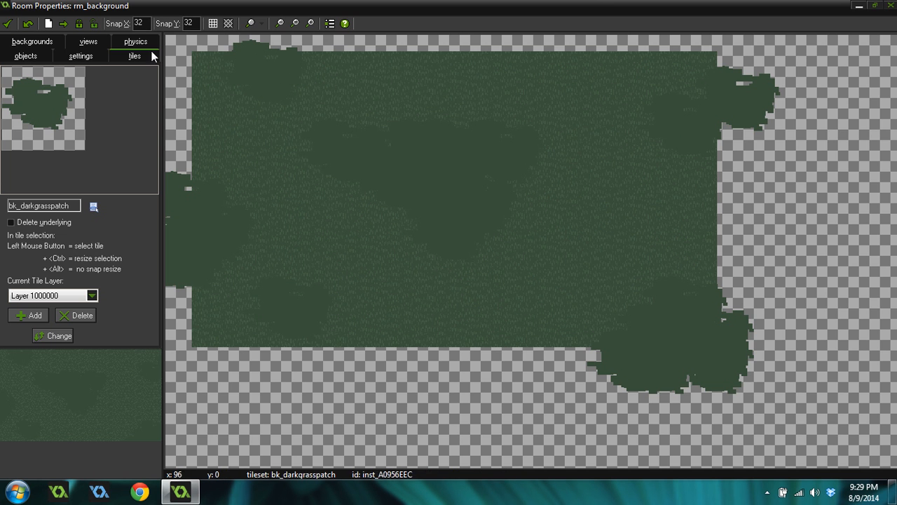
left_click(7, 23)
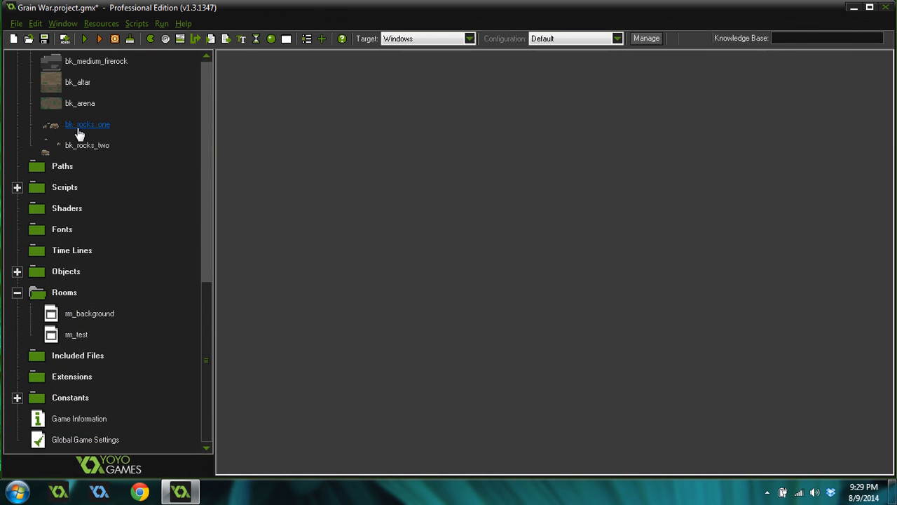
- Inspect the existing bk_grasspatch_one background for reference
left_click_drag(209, 302, 215, 133)
left_click(121, 274)
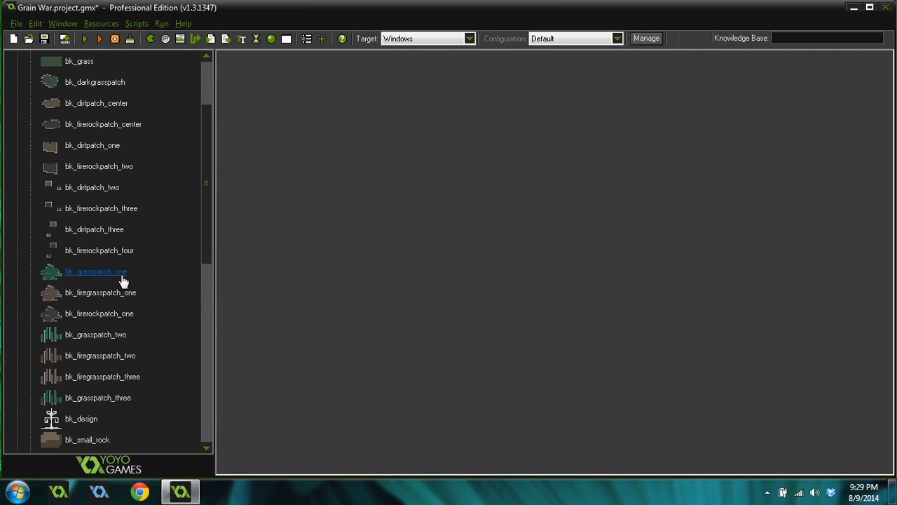
double_click(50, 274)
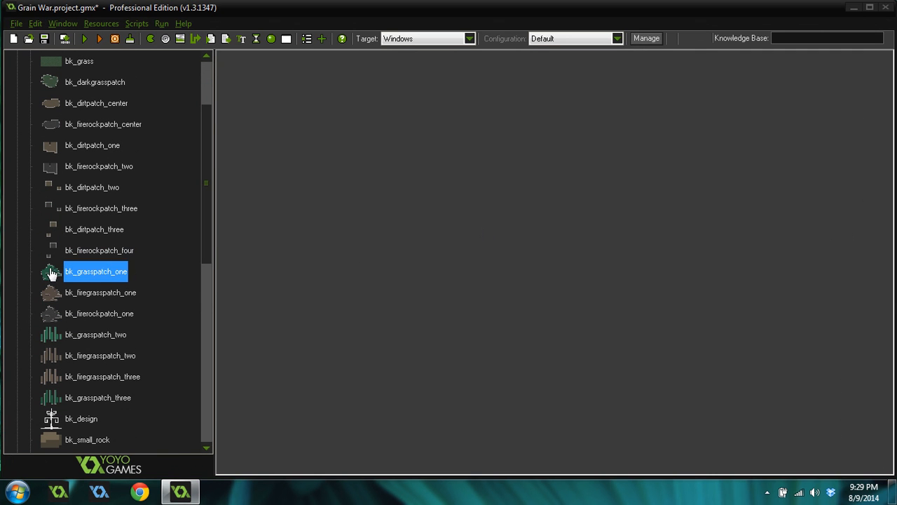
left_click(88, 260)
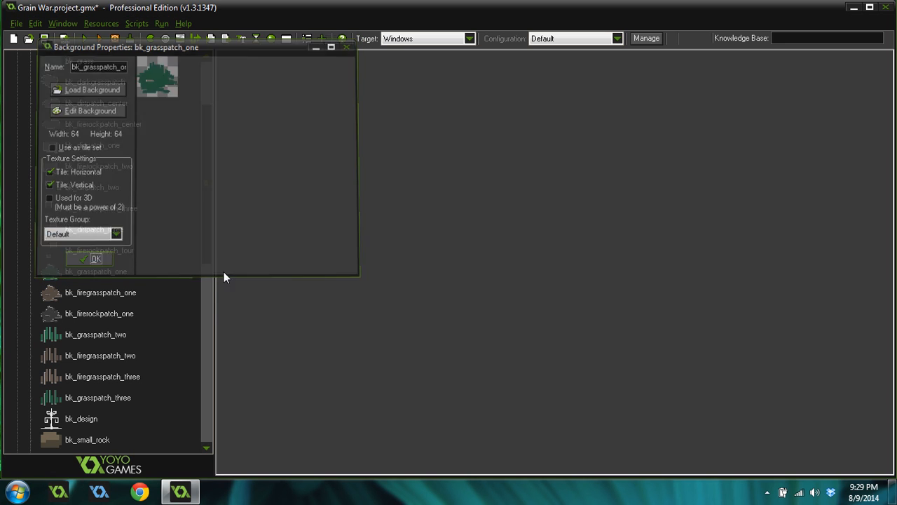
left_click_drag(210, 238, 207, 211)
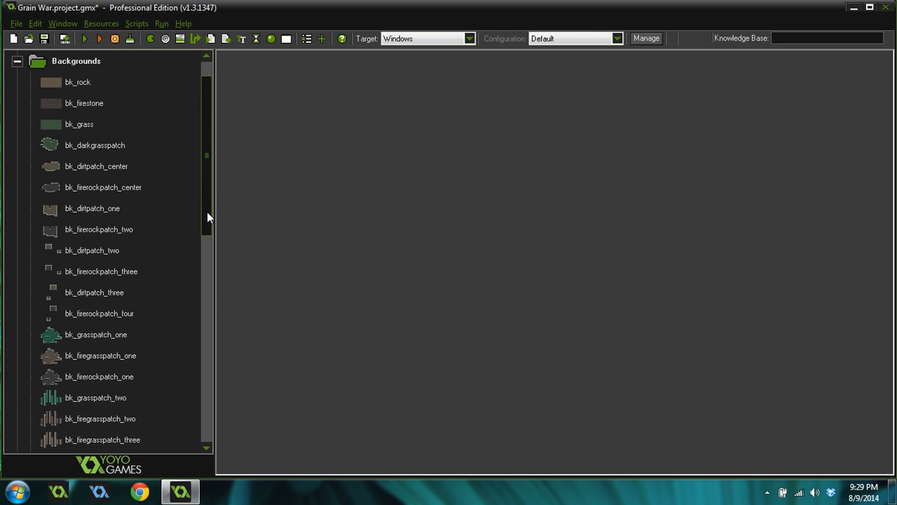
- Duplicate the bk_darkgrasspatch background and name the copy spr_darkgrasspatch_two
left_click(117, 144)
right_click(97, 145)
left_click(78, 183)
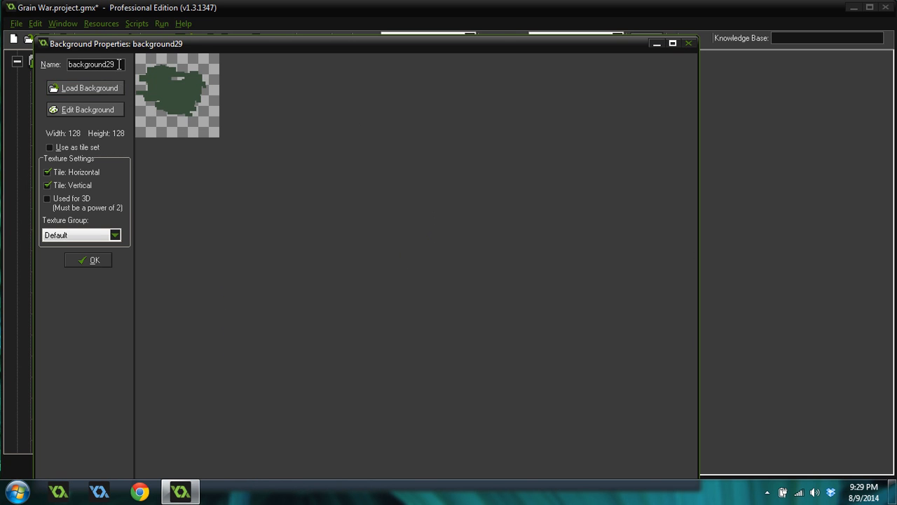
double_click(94, 64)
type("spr_")
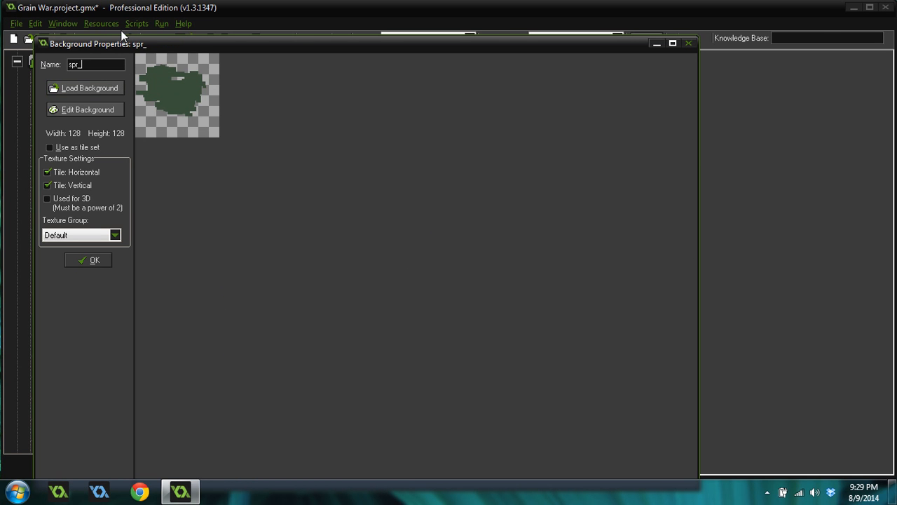
left_click_drag(122, 40, 330, 72)
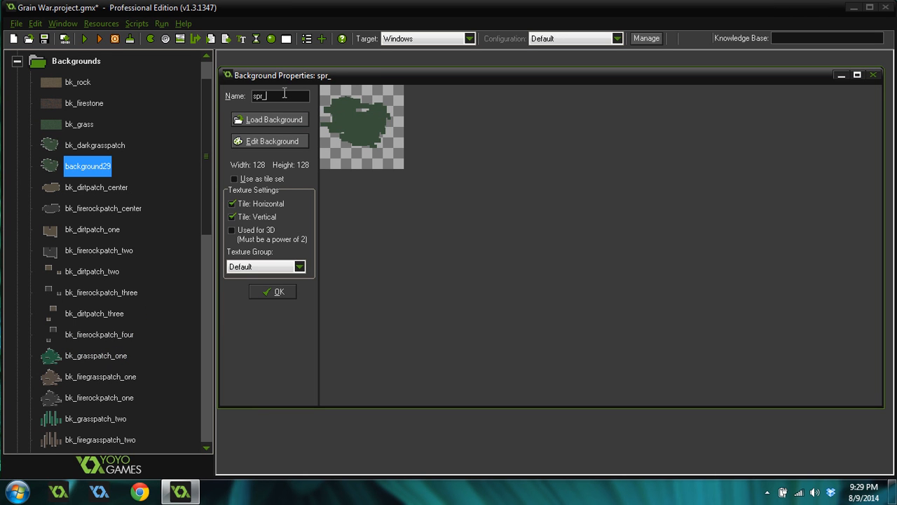
type("grasspatch_two")
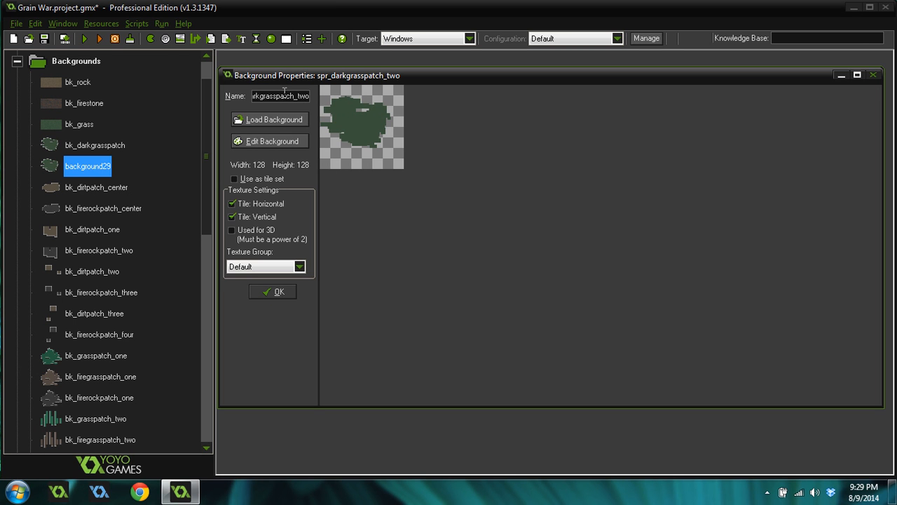
- Edit the image of spr_darkgrasspatch_two and erase the entire copied patch, including the remnant at the left edge
left_click(271, 140)
scroll(246, 206, "up", 2)
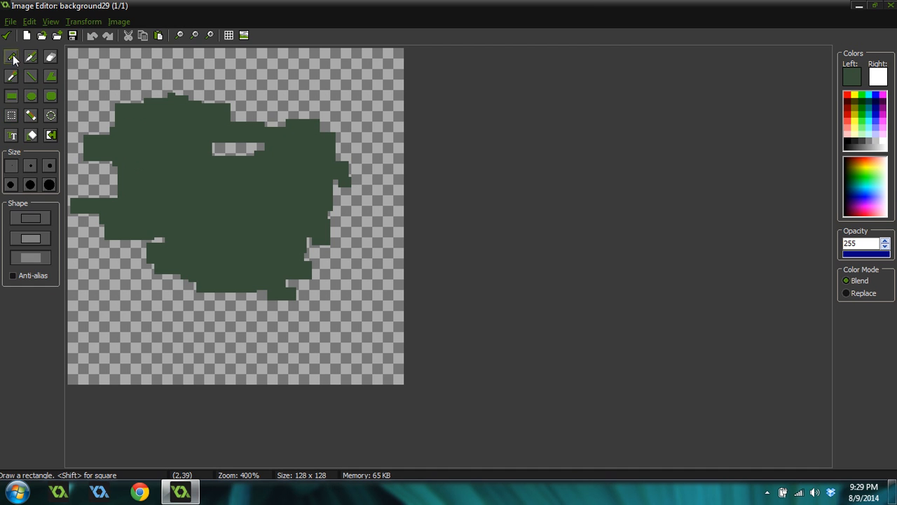
left_click(12, 59)
left_click(11, 115)
left_click_drag(74, 78, 395, 365)
key("Delete")
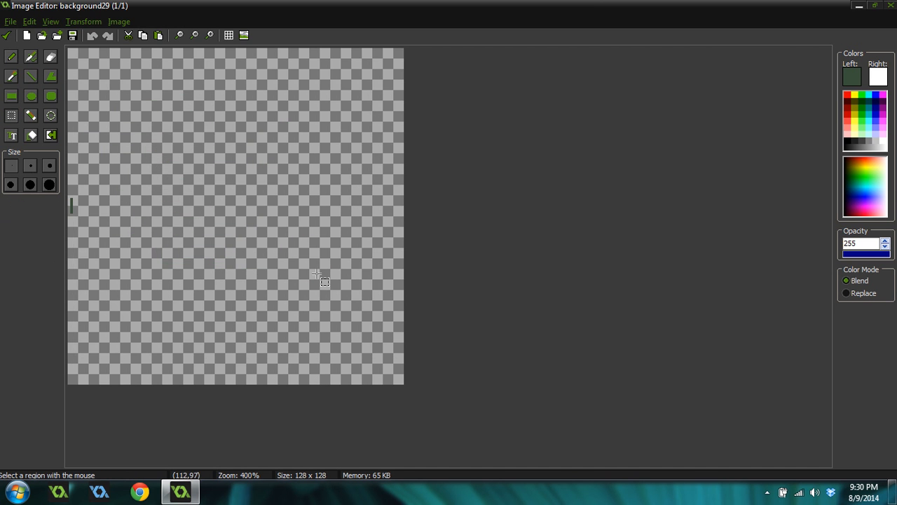
left_click_drag(92, 184, 68, 231)
key("Delete")
- Build an irregular dark green patch from overlapping filled rectangles in the image's upper-right area
left_click(11, 96)
left_click_drag(232, 80, 338, 155)
left_click_drag(283, 108, 355, 157)
left_click_drag(327, 80, 343, 103)
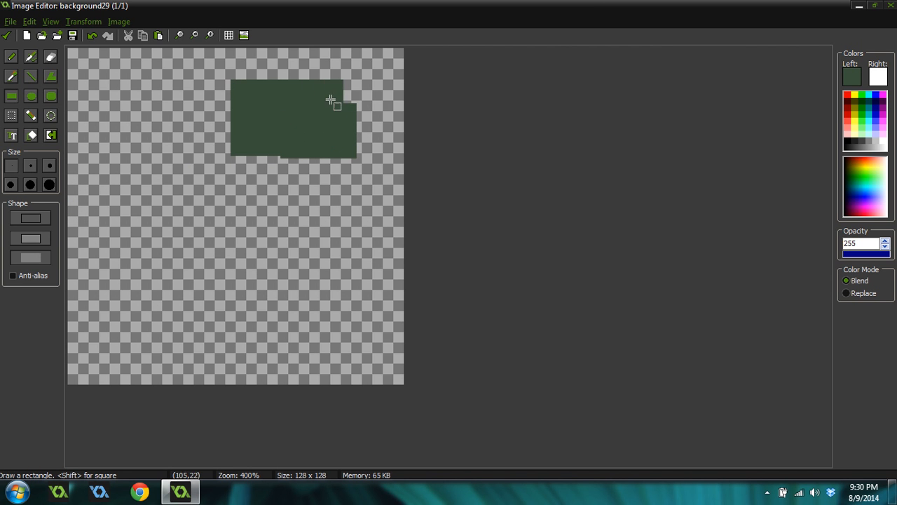
left_click_drag(255, 72, 282, 88)
left_click_drag(215, 109, 236, 124)
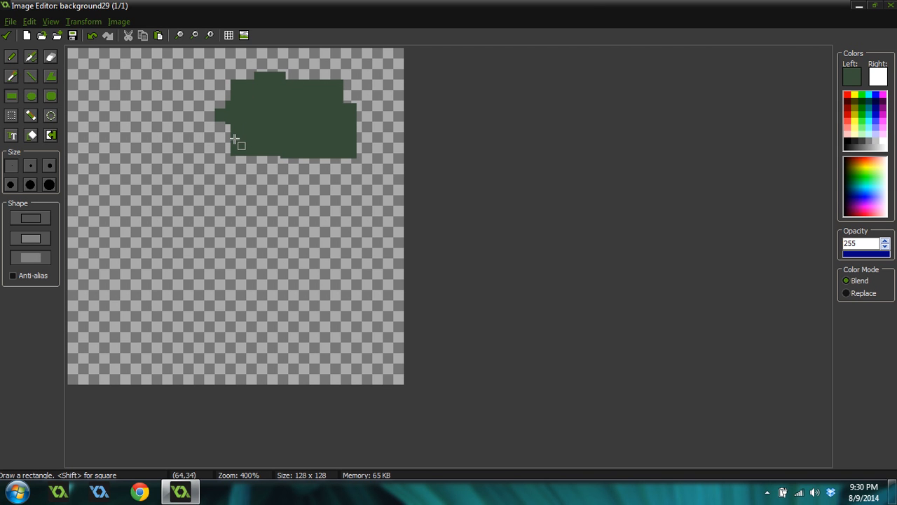
- Draw a small irregular patch in the image's lower-left area, add a bump under the large patch, and accept the background
mouse_move(113, 253)
left_mouse_down()
mouse_move(136, 276)
mouse_move(141, 266)
mouse_move(130, 268)
mouse_move(158, 275)
mouse_move(135, 289)
mouse_move(125, 273)
mouse_move(116, 285)
left_mouse_up()
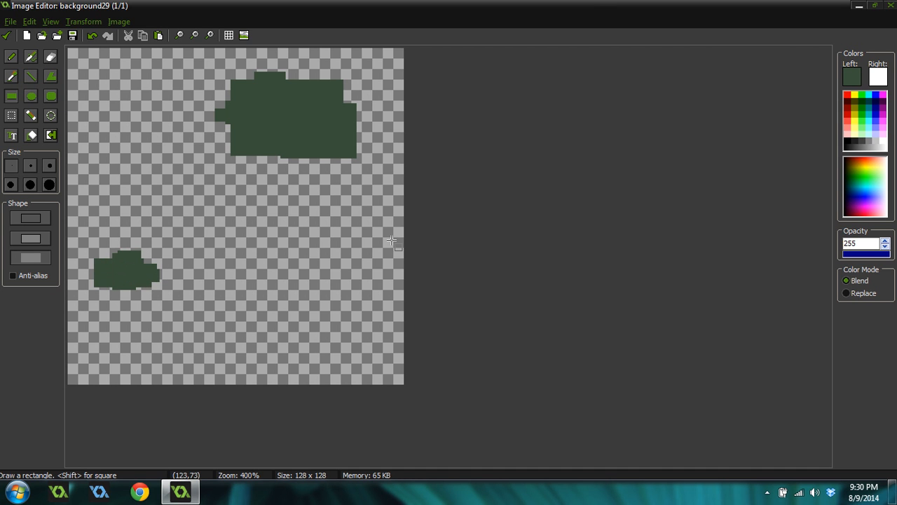
left_click_drag(277, 146, 312, 165)
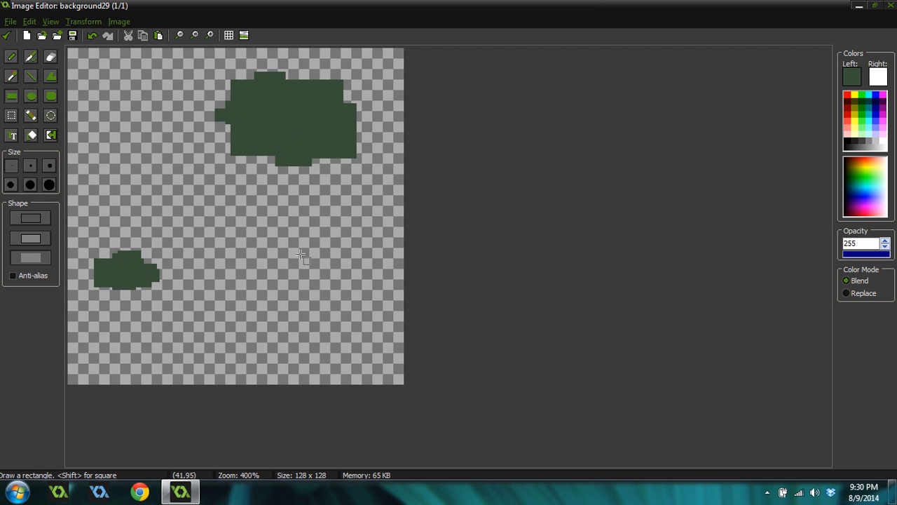
left_click(7, 36)
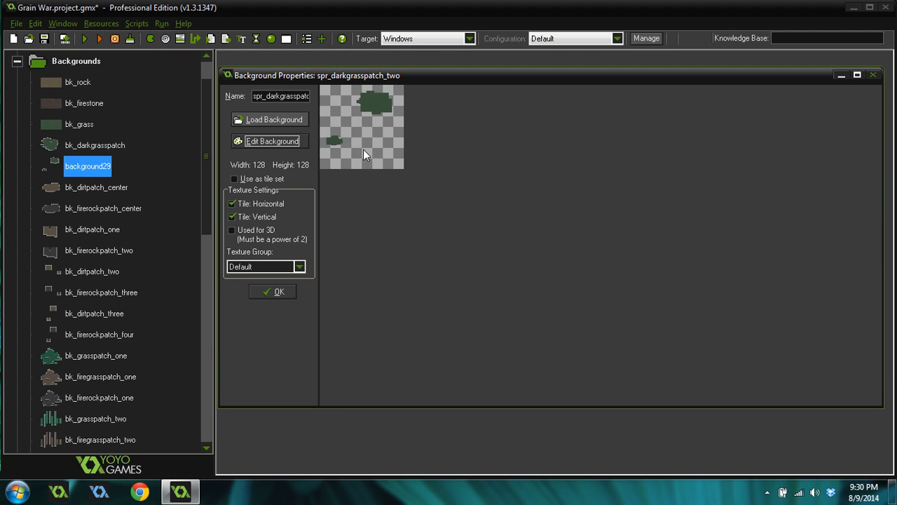
left_click(277, 292)
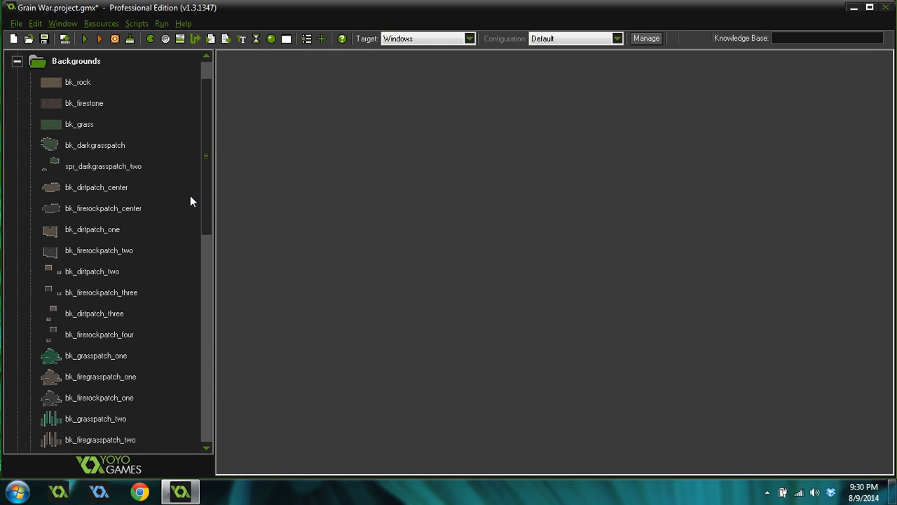
- Inspect the existing bk_dirtpatch_two and bk_dirtpatch_three backgrounds for comparison
double_click(84, 274)
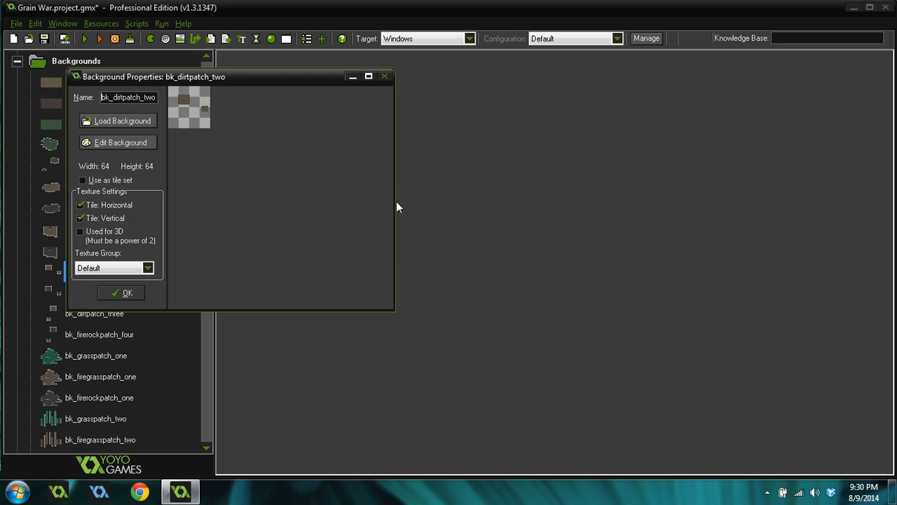
left_click(372, 338)
double_click(77, 314)
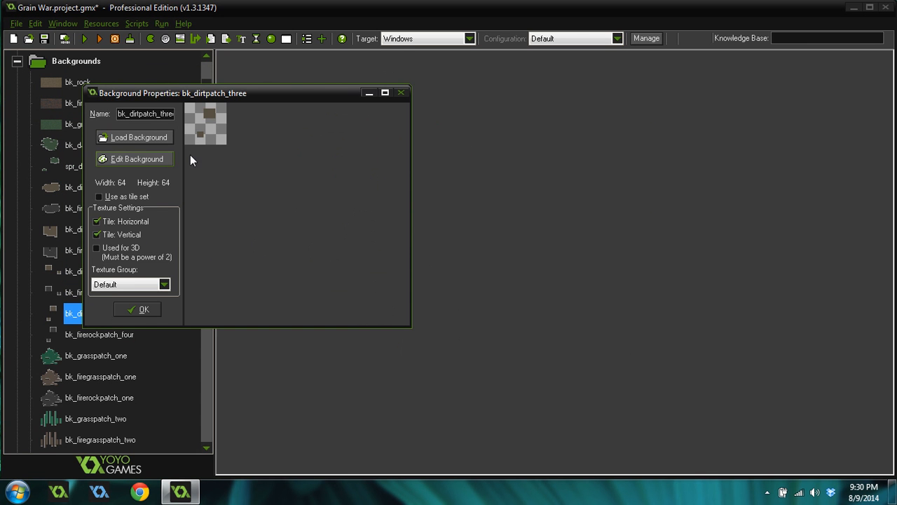
left_click(142, 309)
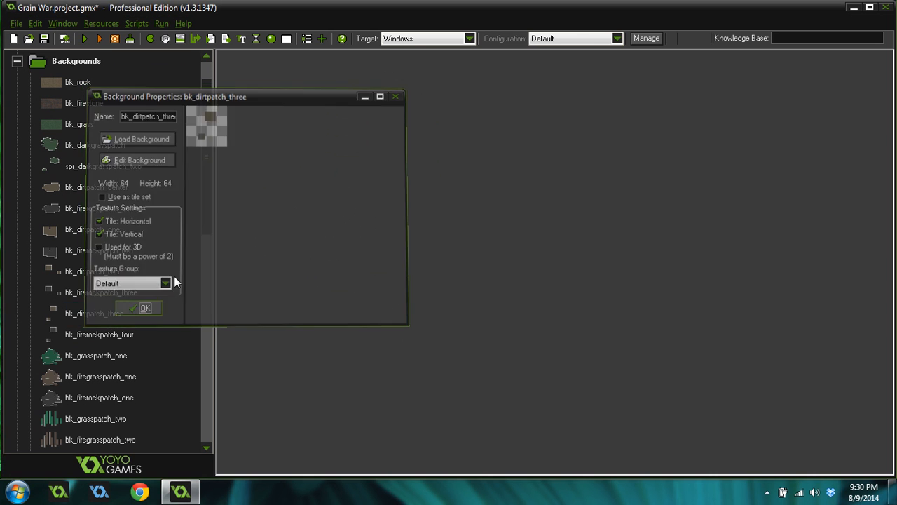
- Open rm_background and choose spr_darkgrasspatch_two as the tile set for placing tiles
left_click_drag(207, 183, 192, 417)
double_click(88, 316)
scroll(319, 235, "down", 2)
scroll(283, 186, "up", 3)
scroll(549, 321, "down", 2)
scroll(496, 242, "up", 2)
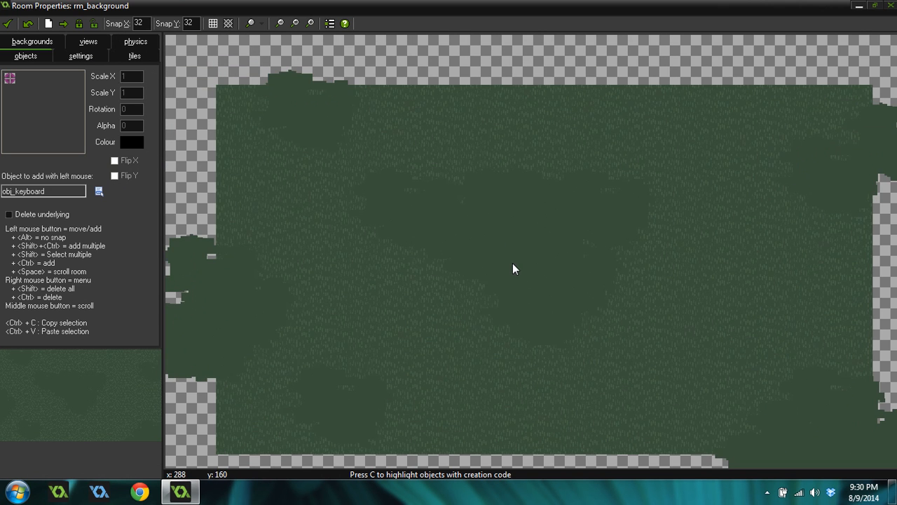
scroll(546, 340, "down", 1)
scroll(589, 343, "up", 1)
scroll(590, 342, "down", 2)
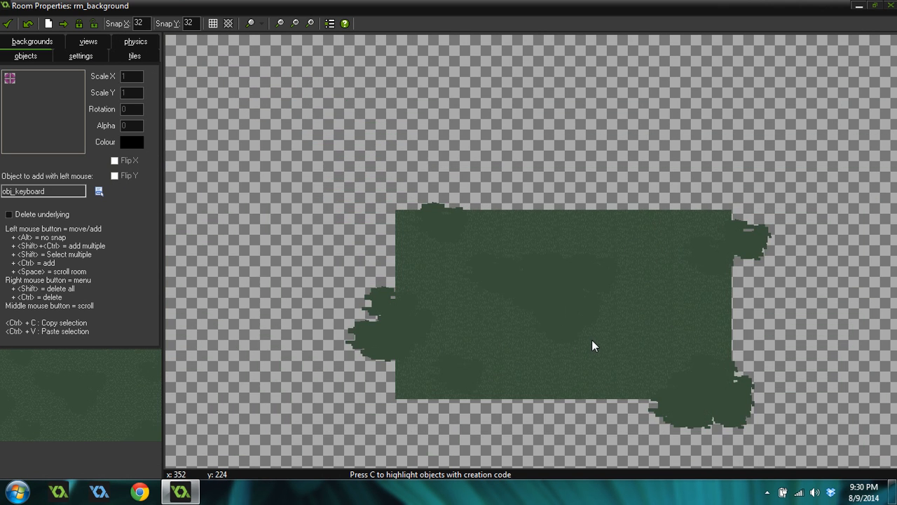
scroll(631, 346, "up", 1)
left_click(118, 57)
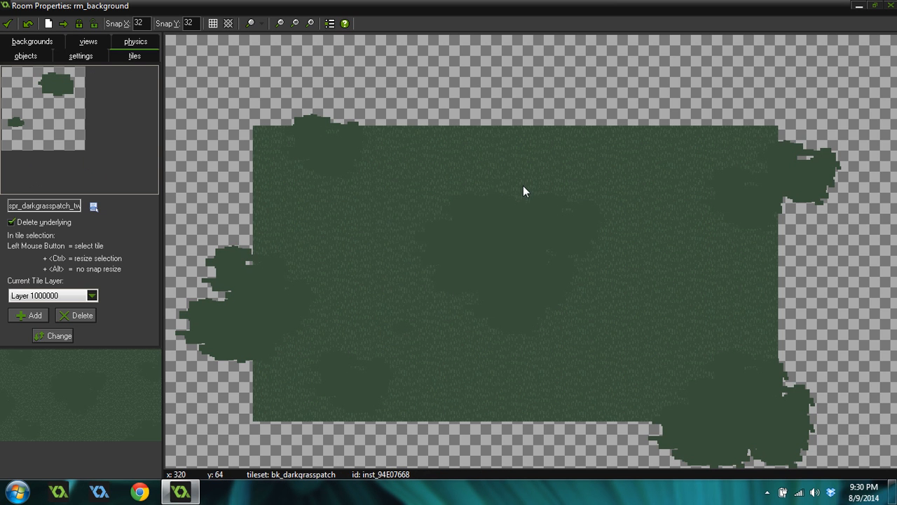
- Turn off deleting underlying tiles, and place spr_darkgrasspatch_two tiles near the room's right edge, bottom edge and upper-left edge
left_click(22, 222)
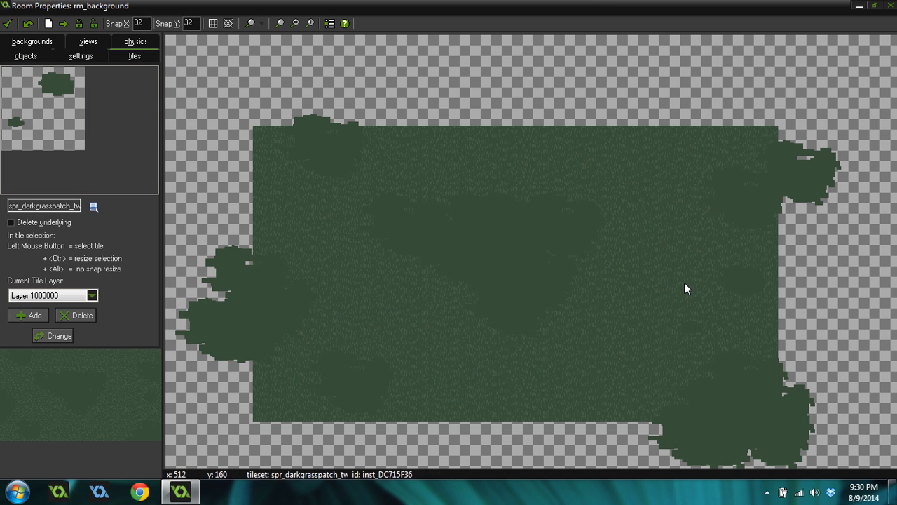
left_click_drag(567, 356, 502, 410)
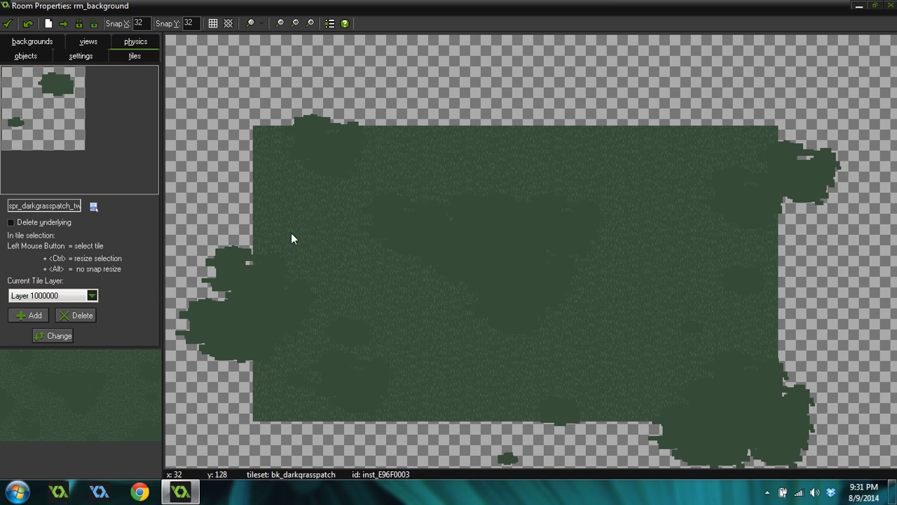
left_click_drag(234, 206, 226, 171)
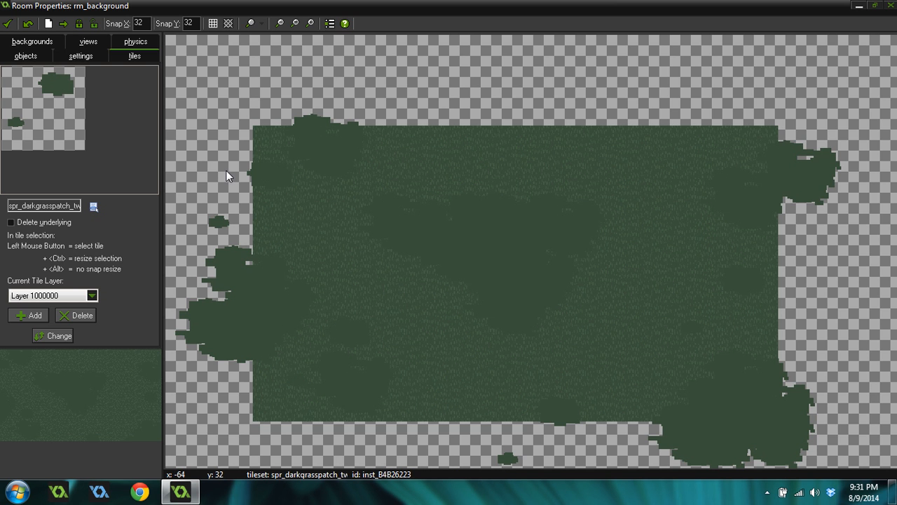
- Place spr_darkgrasspatch_two tiles over the top edge near the upper-right corner and below the large dark area in the middle
left_click_drag(641, 123, 645, 105)
left_click(560, 94)
left_click_drag(560, 95, 612, 348)
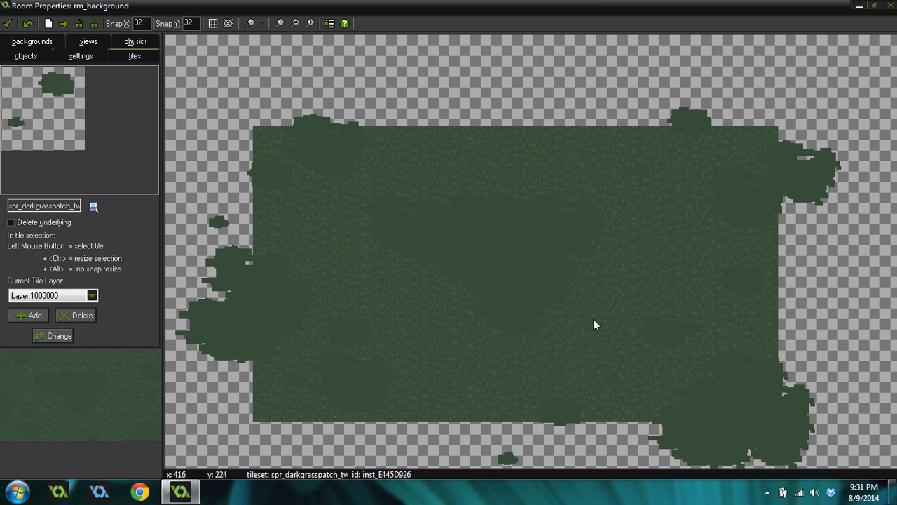
left_click_drag(481, 370, 495, 327)
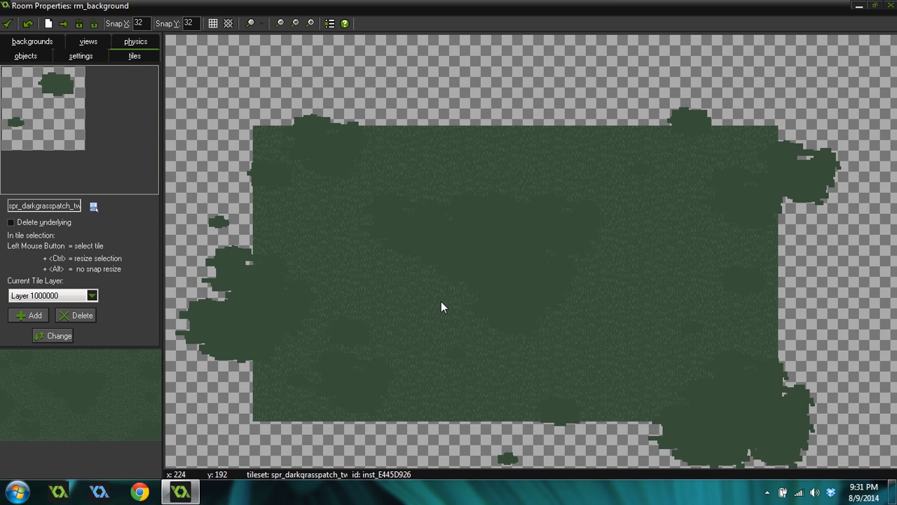
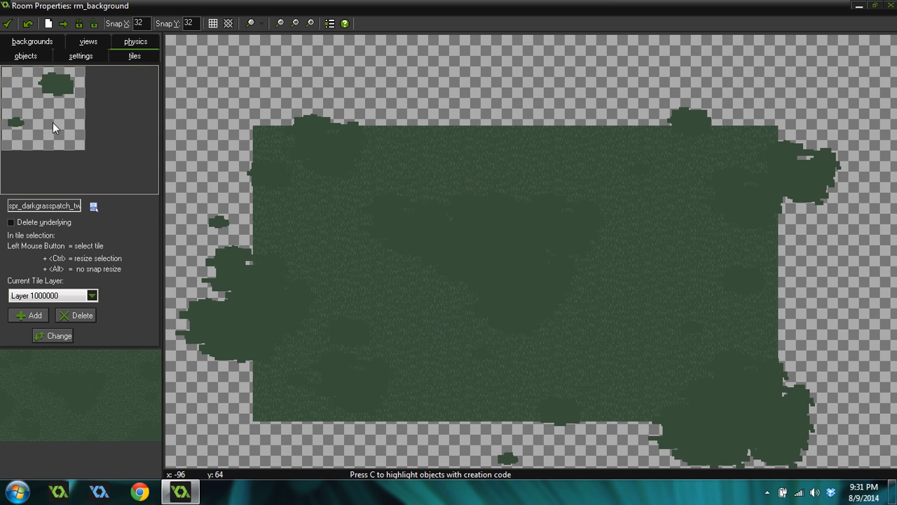
- Try a bk_dirtpatch_center tile over the middle of the room's top edge, and remove it again
left_click(58, 204)
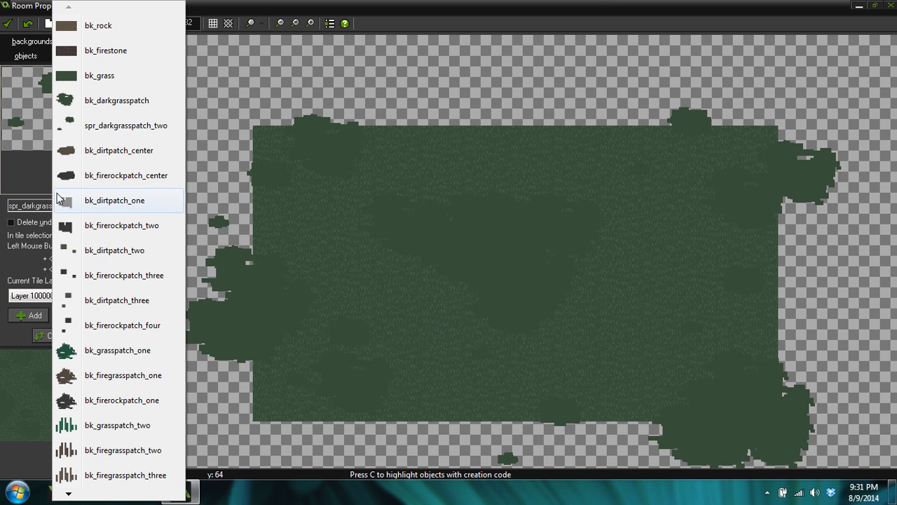
left_click(114, 155)
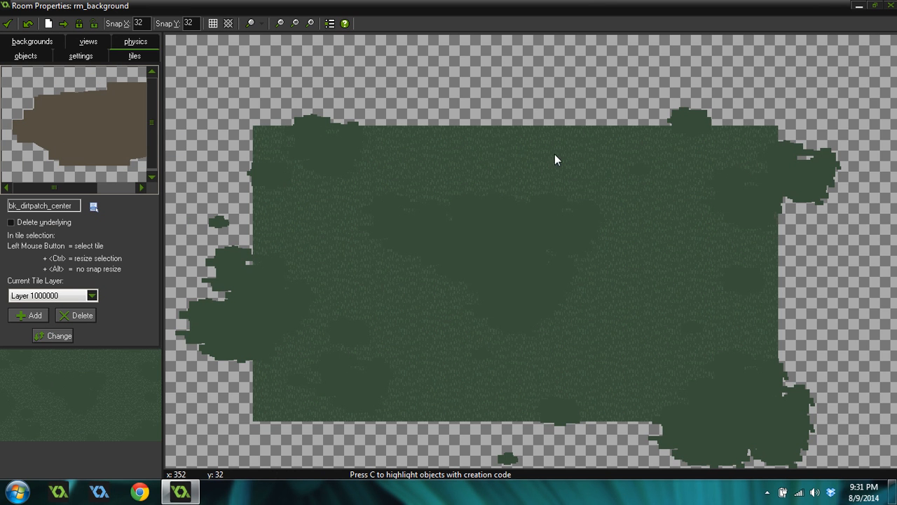
left_click(553, 157)
left_click_drag(481, 168, 378, 61)
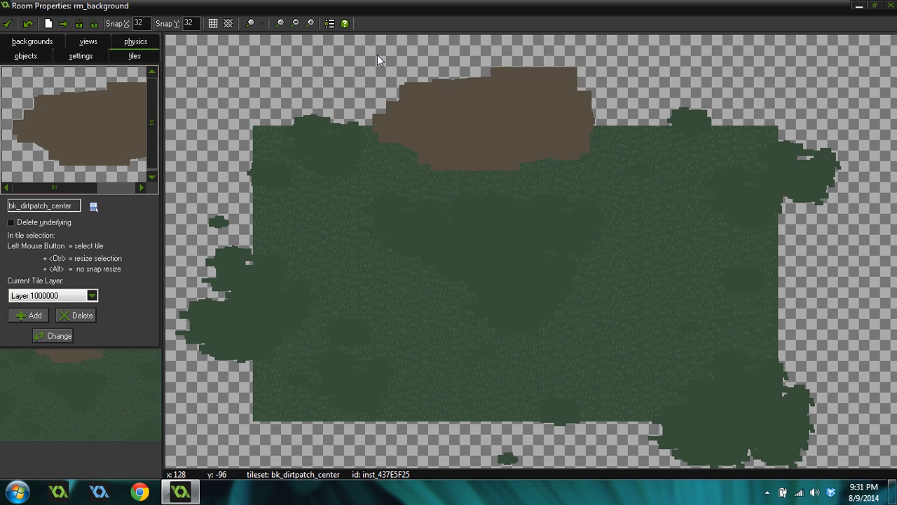
right_click(376, 59)
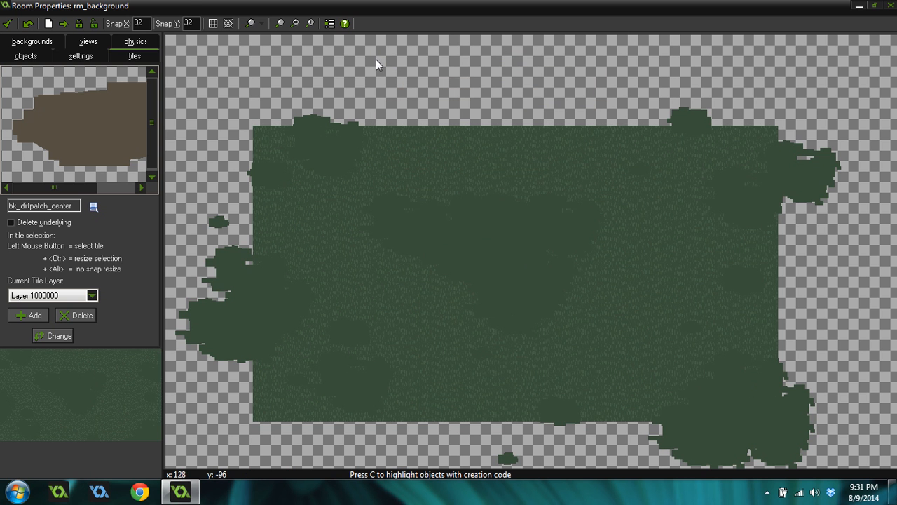
- Try bk_firerockpatch_three and bk_grasspatch_two as tile sets, and remove the two grass tufts placed on the central dark patch
left_click(61, 209)
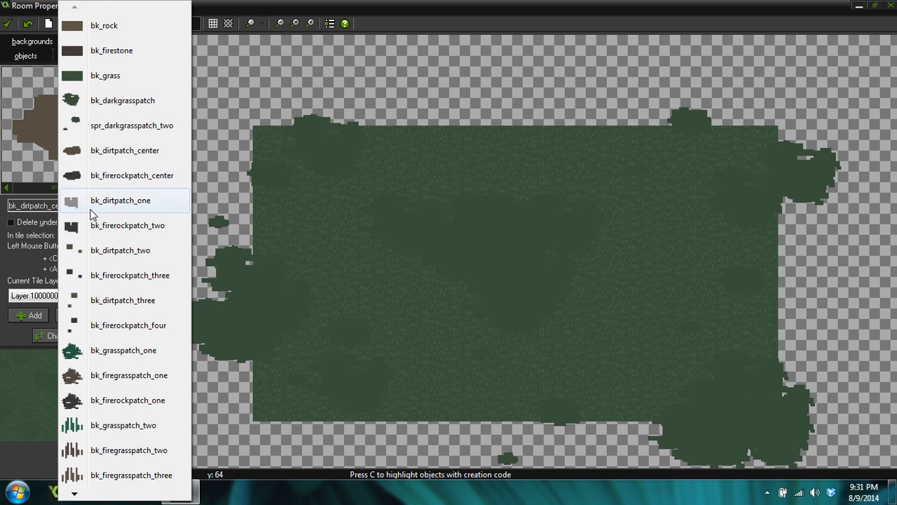
left_click(77, 275)
left_click_drag(423, 169, 457, 100)
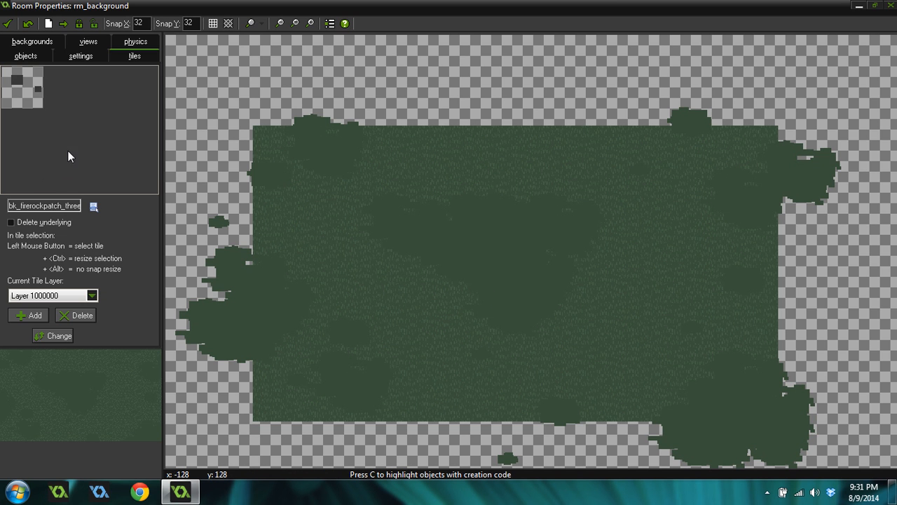
left_click(41, 205)
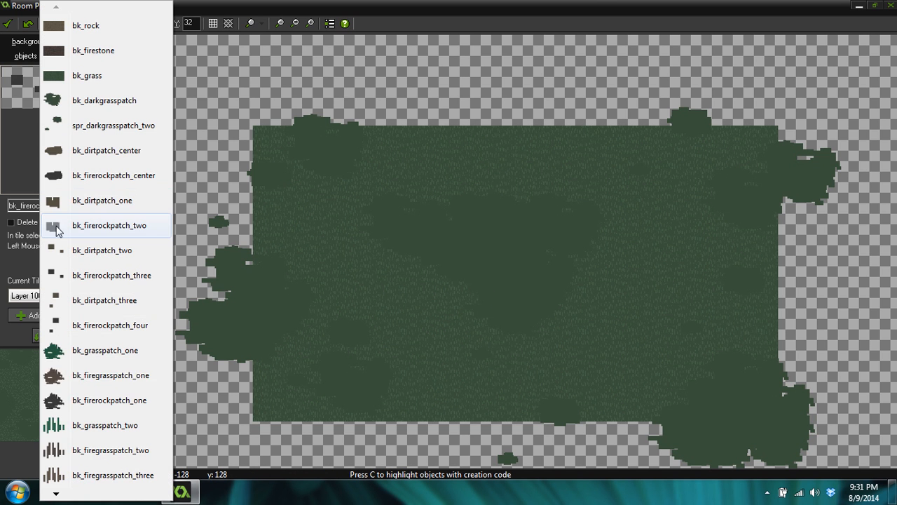
left_click(113, 427)
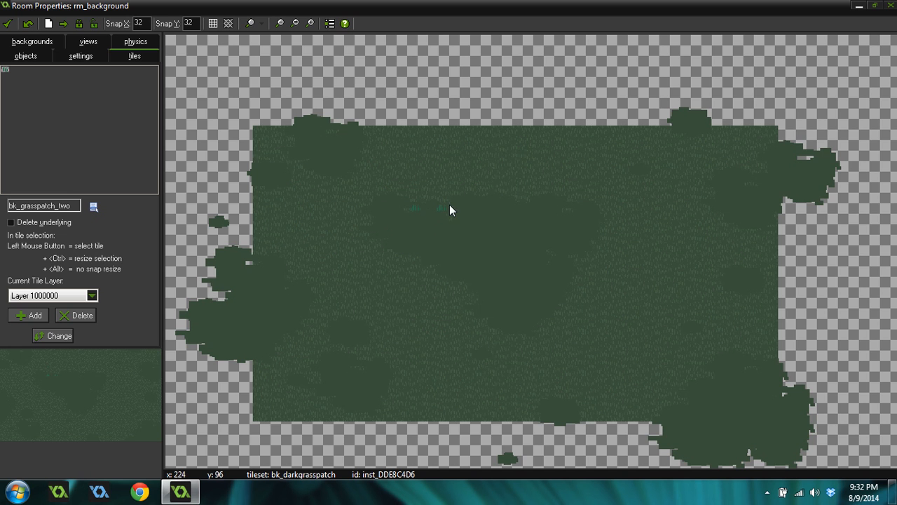
scroll(449, 206, "up", 2)
scroll(442, 253, "up", 1, "ctrl")
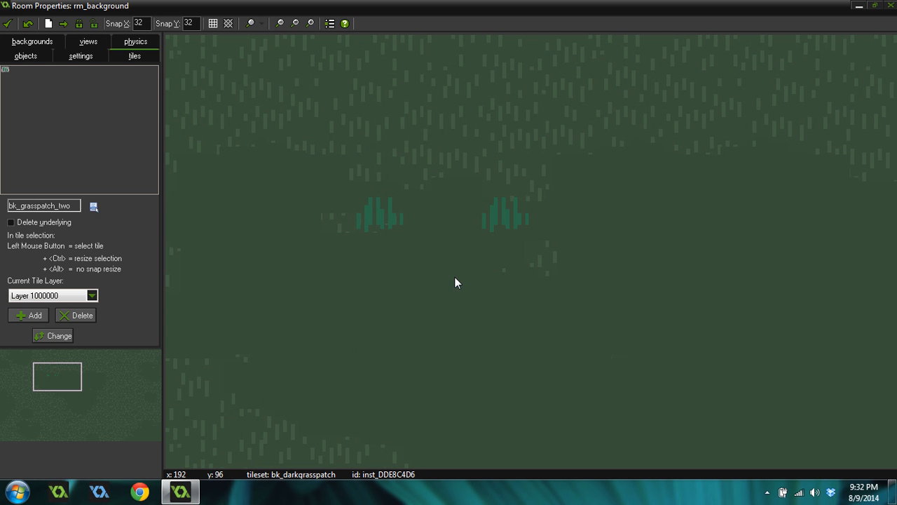
right_click(392, 211)
right_click(489, 223)
- Review the whole grass layout and accept the changes to rm_background
scroll(461, 292, "down", 1, "ctrl")
scroll(490, 309, "down", 2, "ctrl")
scroll(560, 344, "down", 1, "ctrl")
scroll(655, 396, "up", 1, "ctrl")
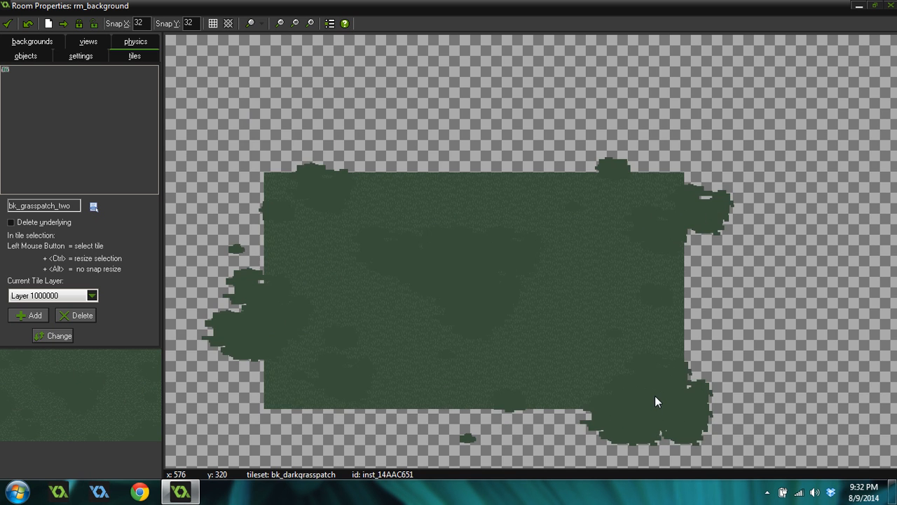
scroll(470, 341, "up", 1, "ctrl")
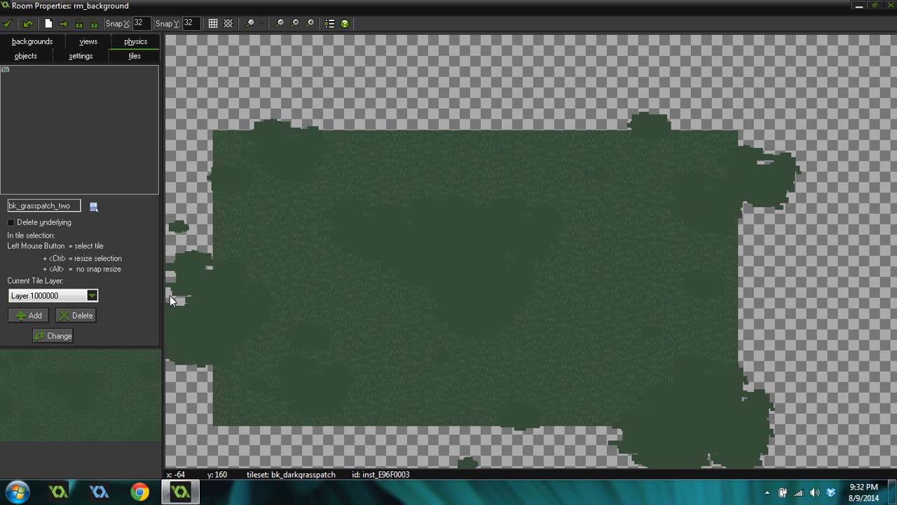
left_click(7, 23)
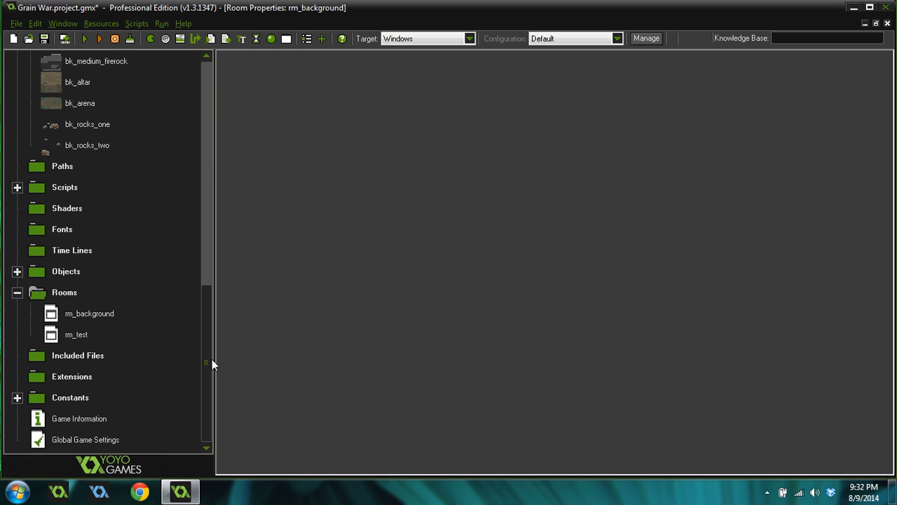
- Open rm_test and examine how its dirt, stone and grass patches break up the ground, and close the room
double_click(92, 335)
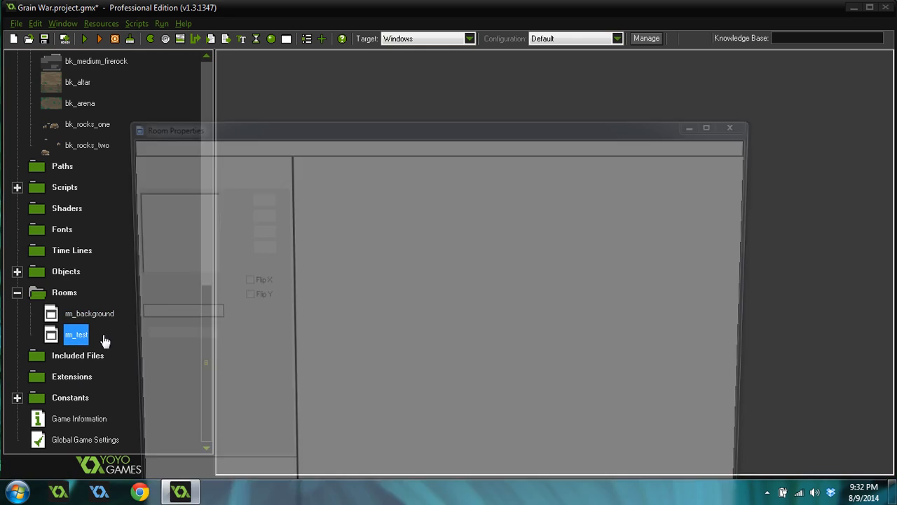
scroll(337, 153, "up", 2, "ctrl")
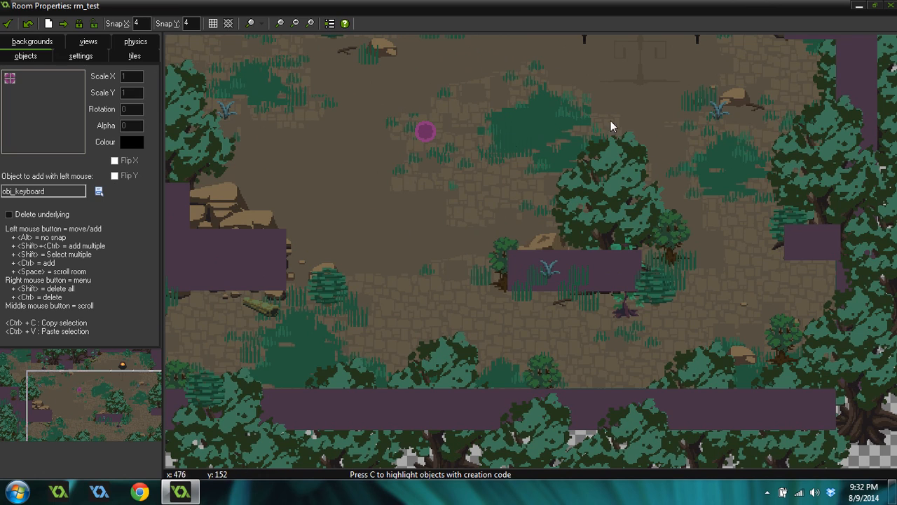
scroll(416, 210, "down", 1, "ctrl")
scroll(416, 206, "down", 1)
scroll(254, 204, "up", 1)
scroll(337, 176, "up", 2)
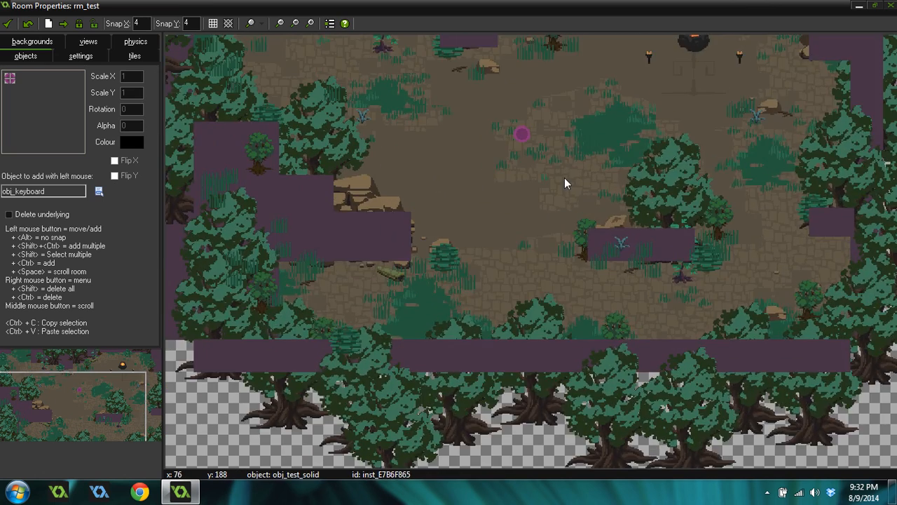
scroll(704, 181, "down", 2)
scroll(710, 181, "down", 1)
scroll(787, 126, "up", 1)
scroll(702, 166, "up", 3)
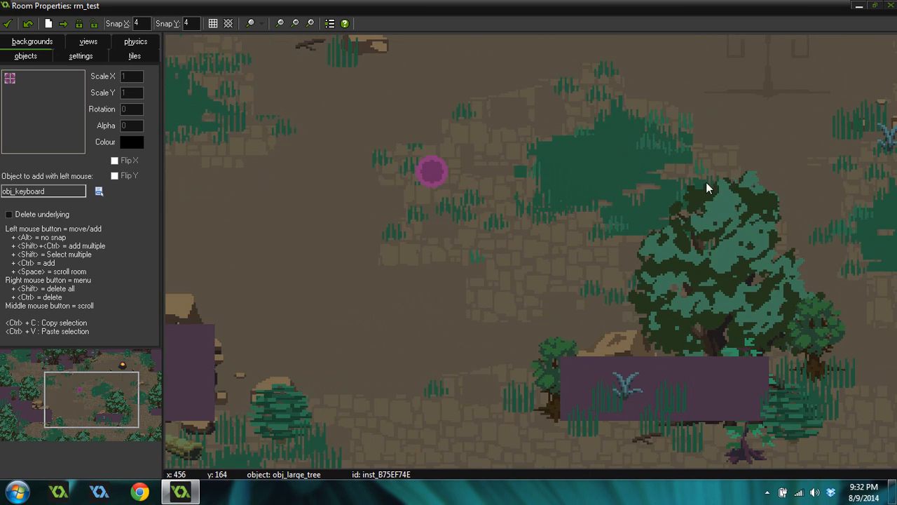
scroll(643, 148, "down", 3)
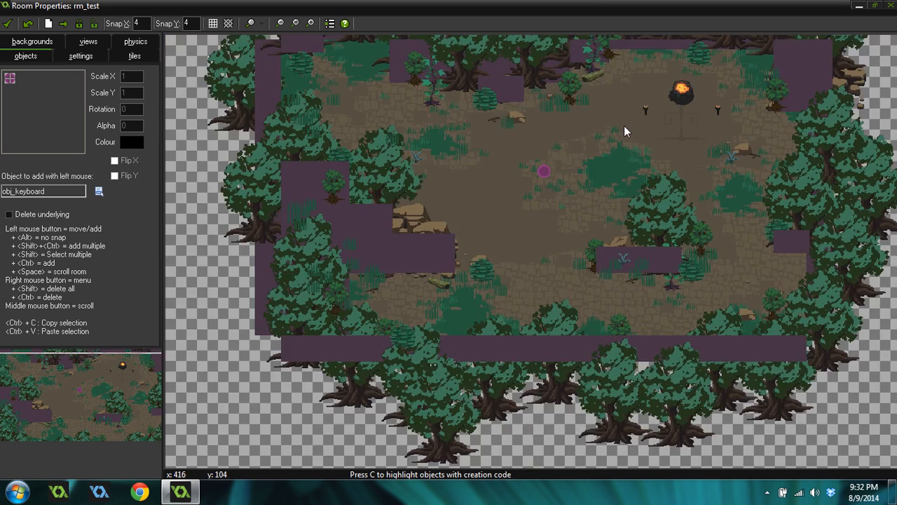
scroll(645, 168, "up", 3)
scroll(561, 210, "down", 2)
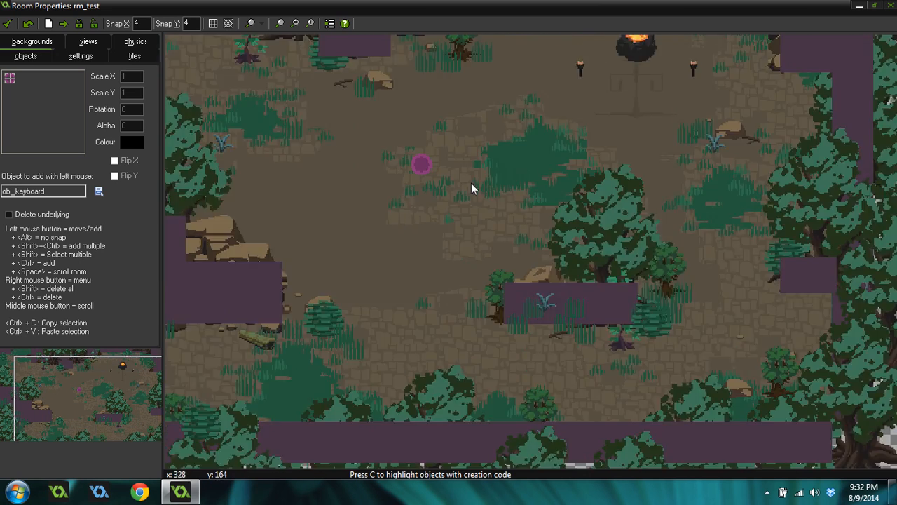
scroll(441, 181, "up", 2)
left_click(7, 23)
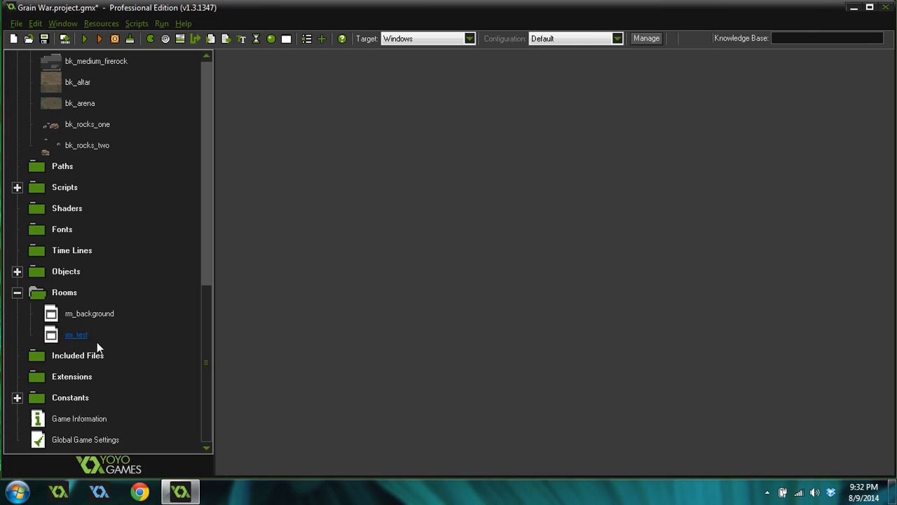
- Reopen rm_test and rm_background one after the other to compare their ground variation, closing each room
double_click(73, 337)
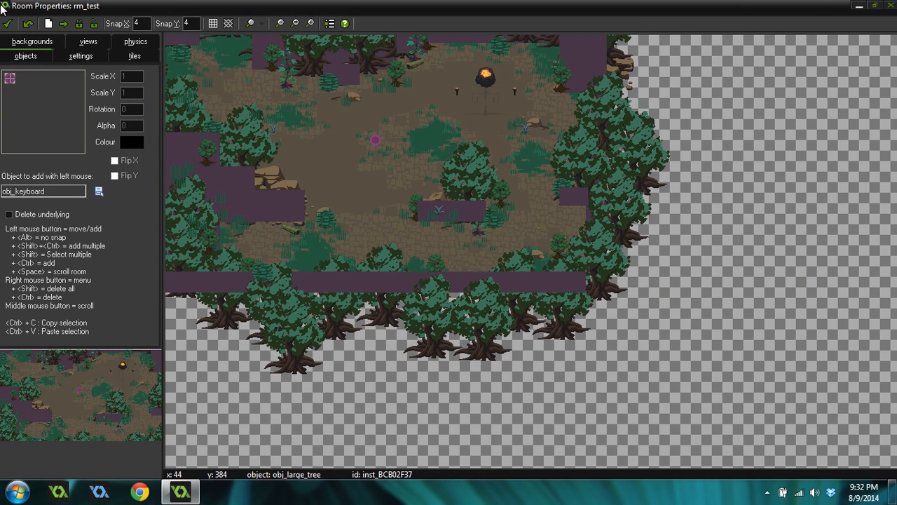
left_click(7, 23)
double_click(72, 316)
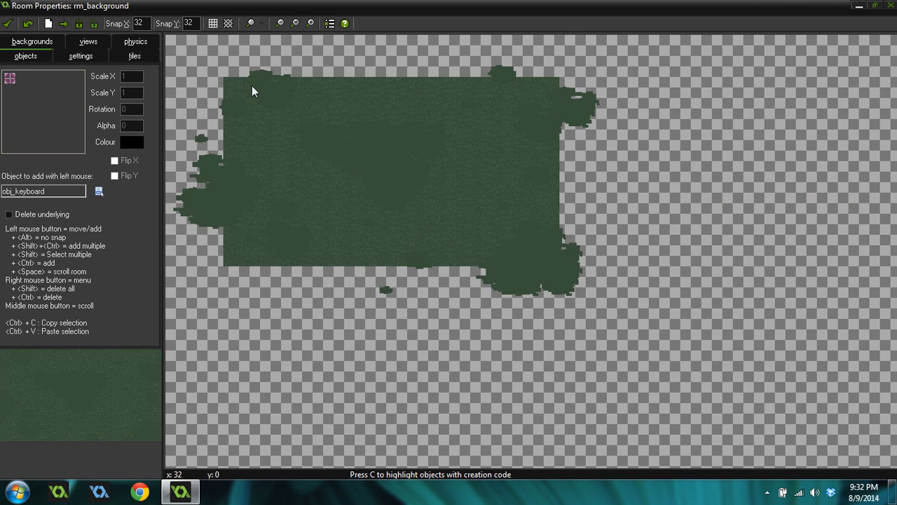
scroll(502, 191, "up", 1)
scroll(355, 180, "up", 1)
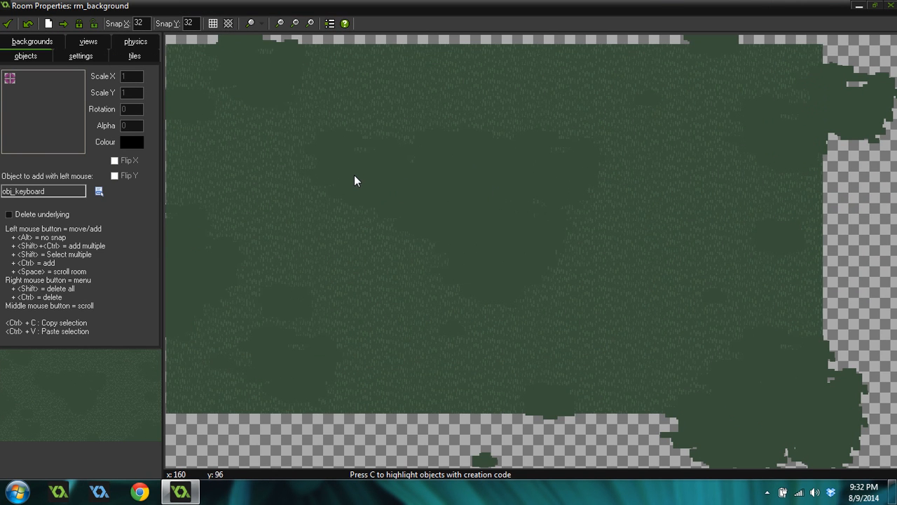
left_click(12, 24)
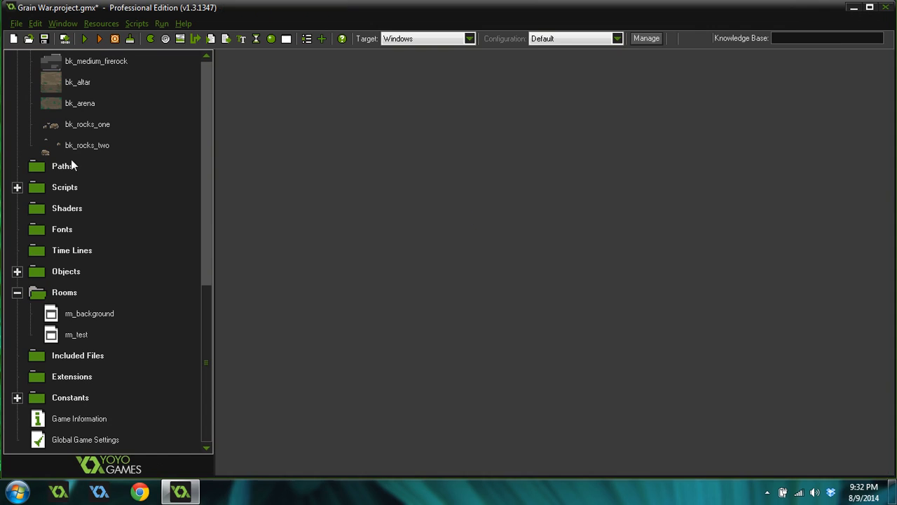
- Duplicate the bk_darkgrasspatch background and name the copy bk_darkdirt
left_click_drag(204, 320, 204, 105)
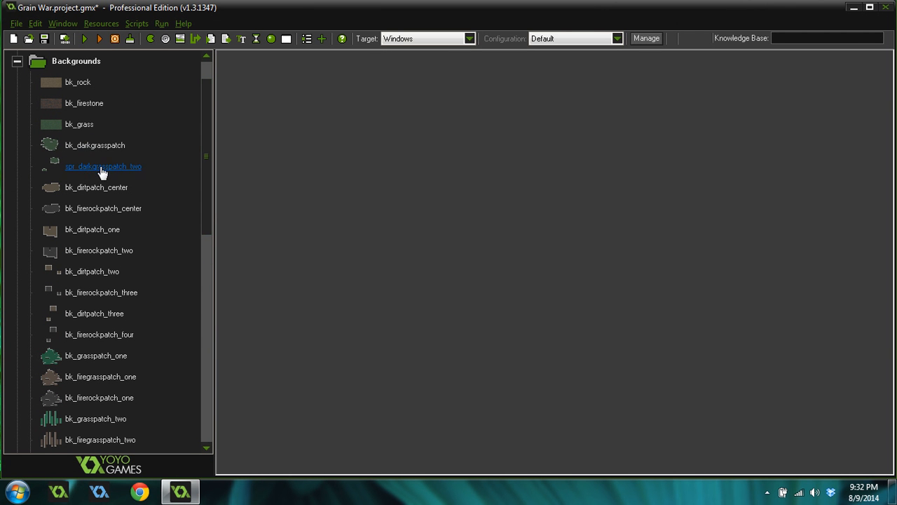
right_click(88, 145)
left_click(54, 175)
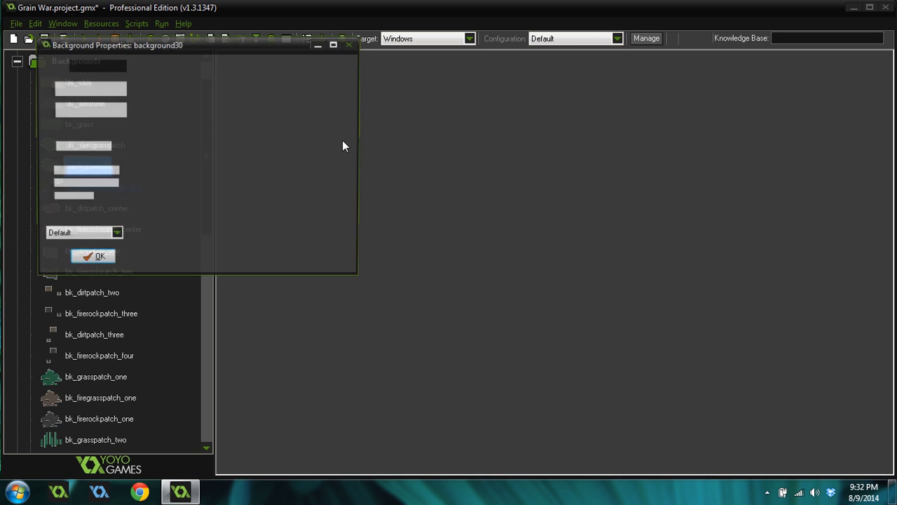
left_click_drag(174, 46, 496, 74)
left_click_drag(444, 101, 305, 110)
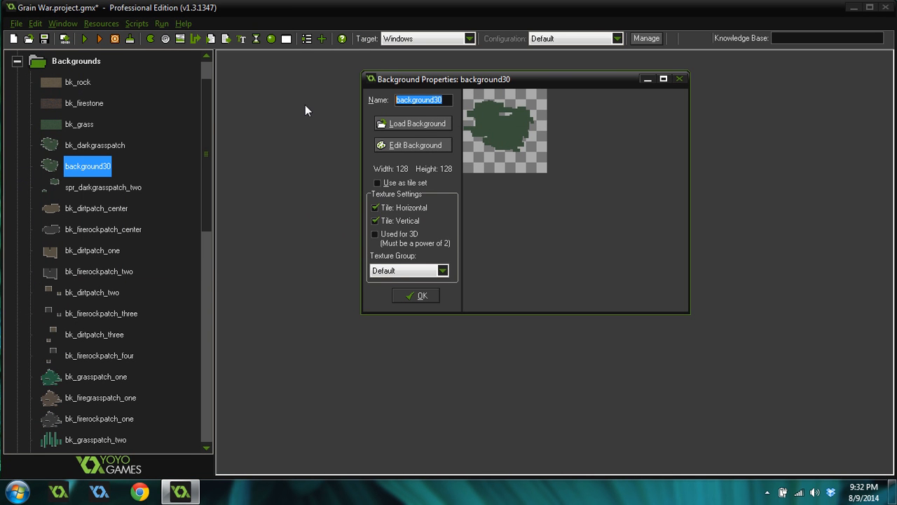
type("bk")
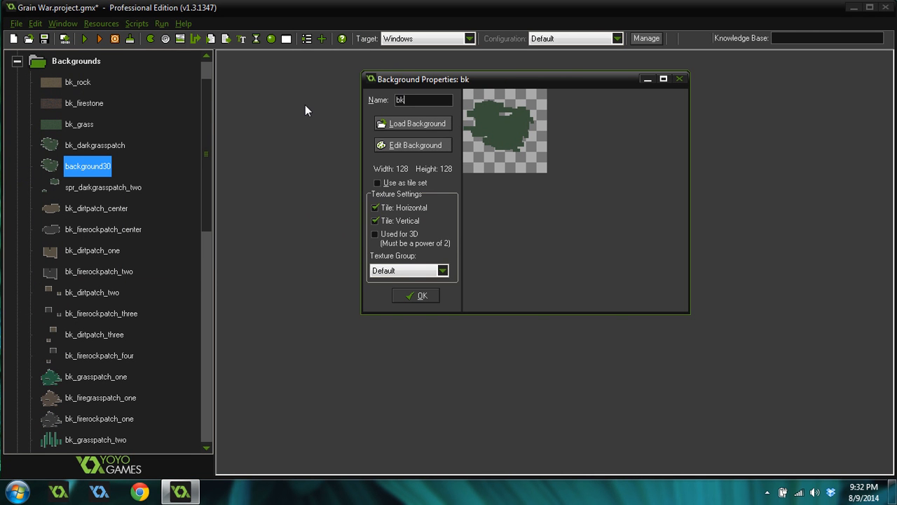
type("_darkdirt")
- Open the duplicate's image for editing and set the drawing colour to a dark olive-brown (red 81, green 82, blue 65)
left_click(434, 150)
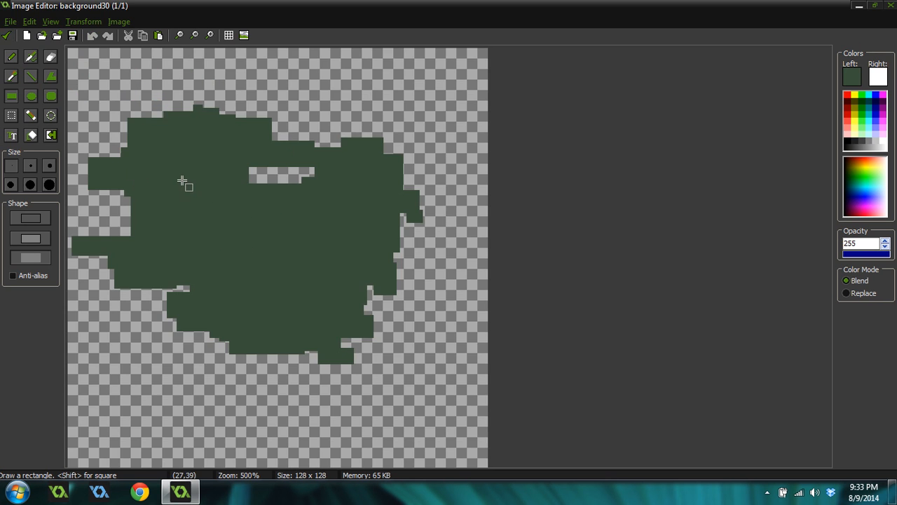
left_click(11, 76)
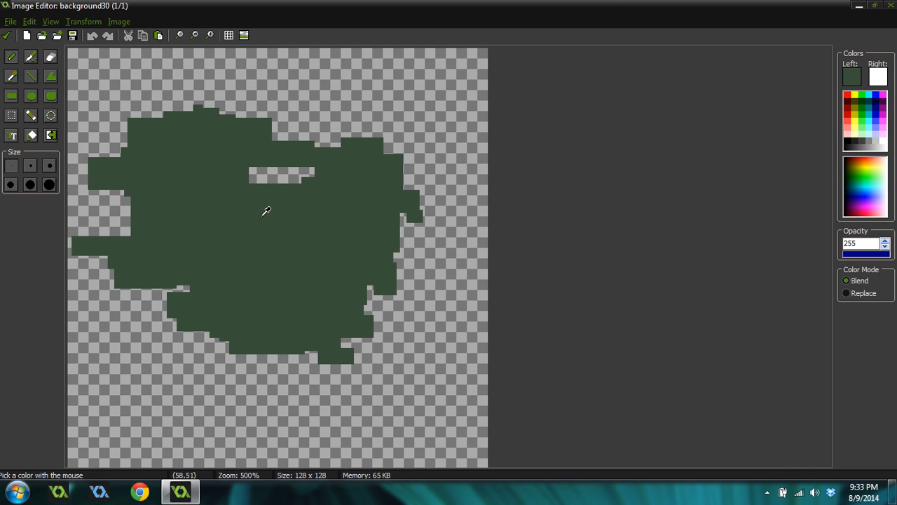
left_click(852, 77)
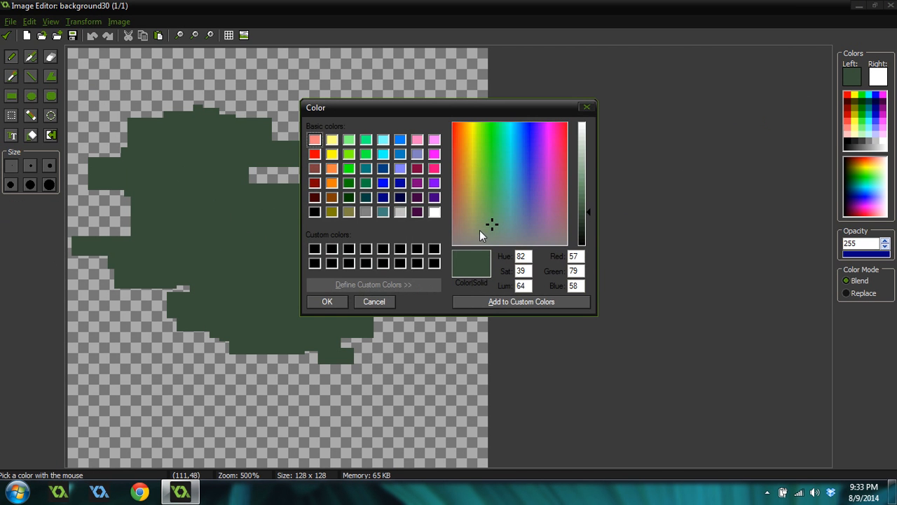
left_click(588, 210)
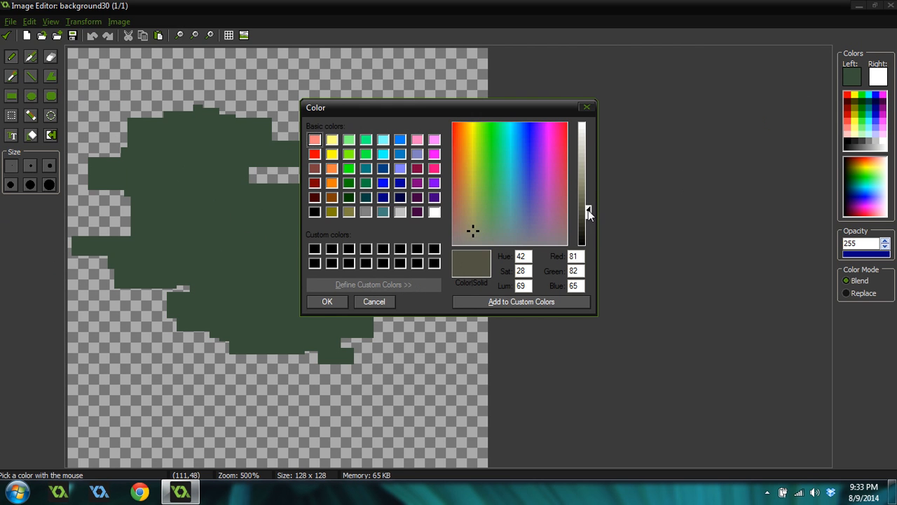
left_click(336, 297)
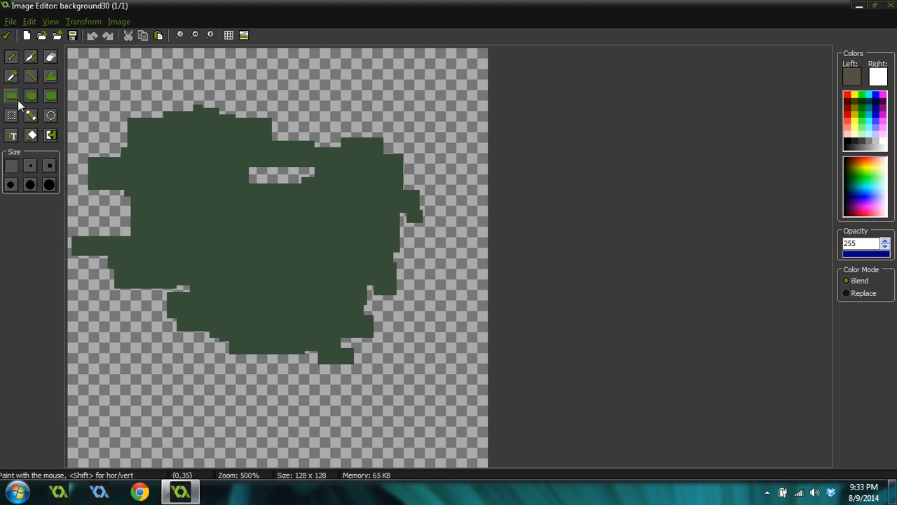
- Try painting overlapping filled rectangles in the dark olive-brown colour over the middle of the green patch
left_click(17, 99)
left_click_drag(170, 201, 288, 238)
mouse_move(223, 219)
left_mouse_down()
mouse_move(255, 248)
mouse_move(286, 254)
left_mouse_up()
left_click_drag(239, 218, 225, 198)
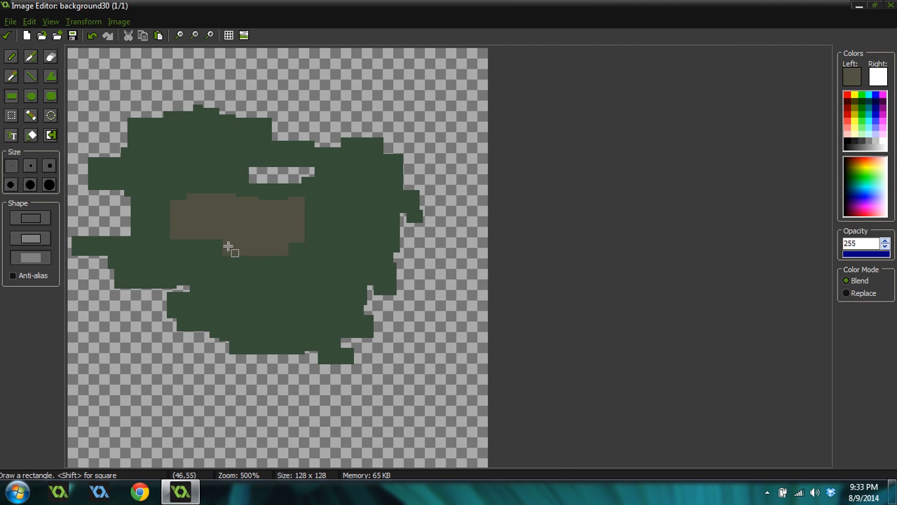
scroll(313, 259, "down", 3)
scroll(222, 259, "up", 2)
scroll(258, 278, "up", 2)
scroll(400, 284, "down", 2)
scroll(234, 265, "up", 4)
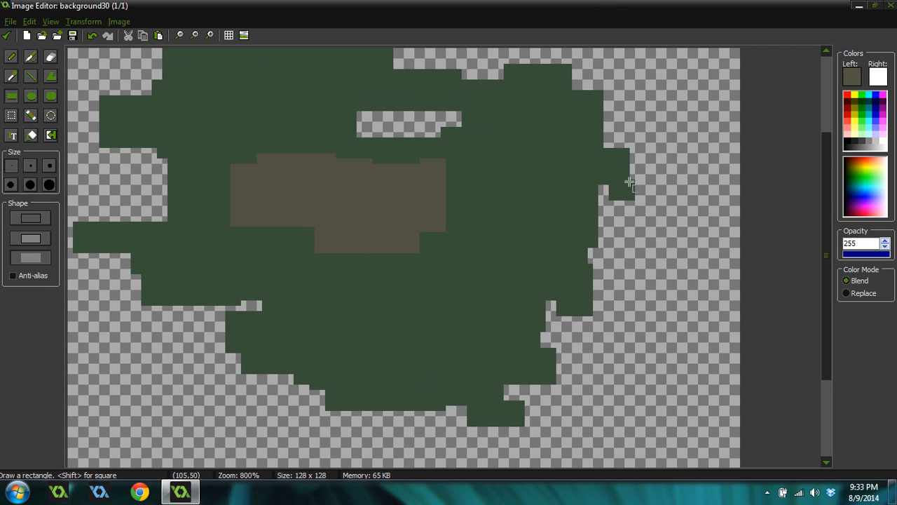
- Try a slightly greener drawing colour and paint overlapping filled rectangles over and around the brown area of the patch
left_click(851, 73)
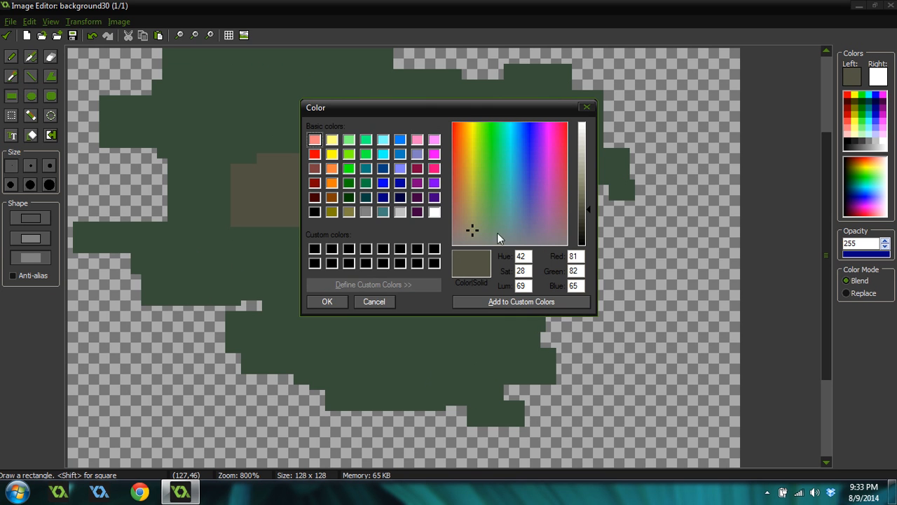
left_click_drag(483, 228, 481, 229)
left_click(337, 302)
left_click_drag(228, 180, 370, 242)
left_click_drag(265, 209, 382, 255)
left_click_drag(336, 210, 459, 255)
left_click_drag(341, 185, 428, 219)
left_click_drag(316, 135, 418, 203)
left_click_drag(344, 168, 469, 206)
left_click_drag(423, 163, 485, 199)
left_click_drag(411, 184, 474, 234)
scroll(453, 248, "down", 3)
scroll(386, 255, "down", 2)
scroll(387, 255, "up", 1)
scroll(330, 266, "down", 2)
scroll(329, 266, "up", 2)
scroll(321, 266, "up", 1)
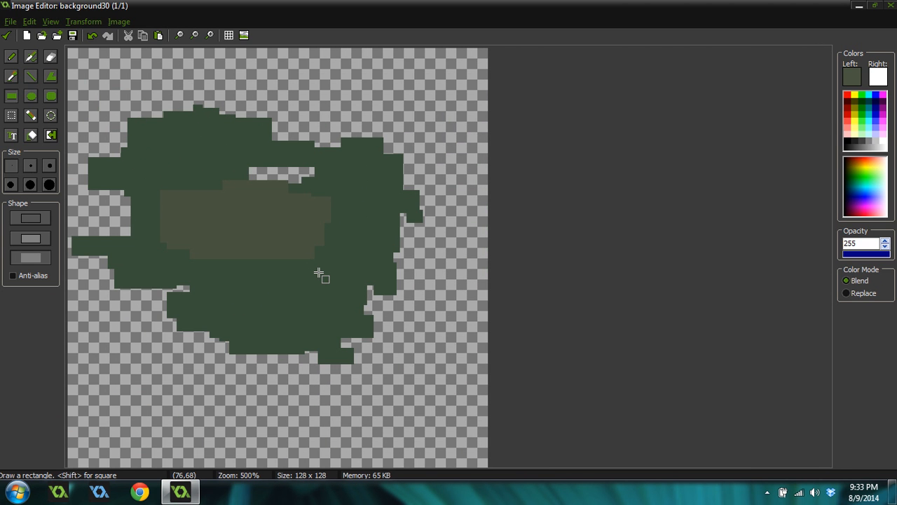
- Undo the greener rectangles painted over the brown area
scroll(319, 273, "down", 3)
scroll(310, 269, "up", 4)
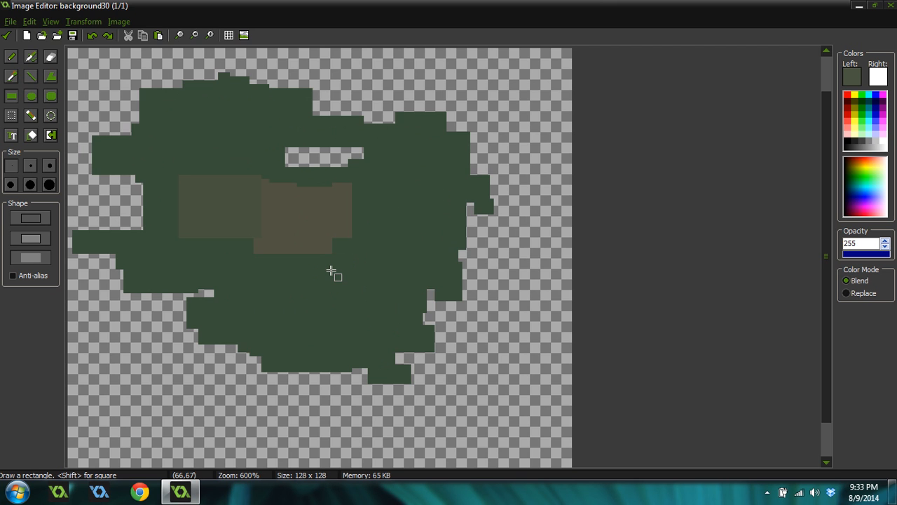
scroll(367, 257, "down", 4)
scroll(364, 257, "up", 4)
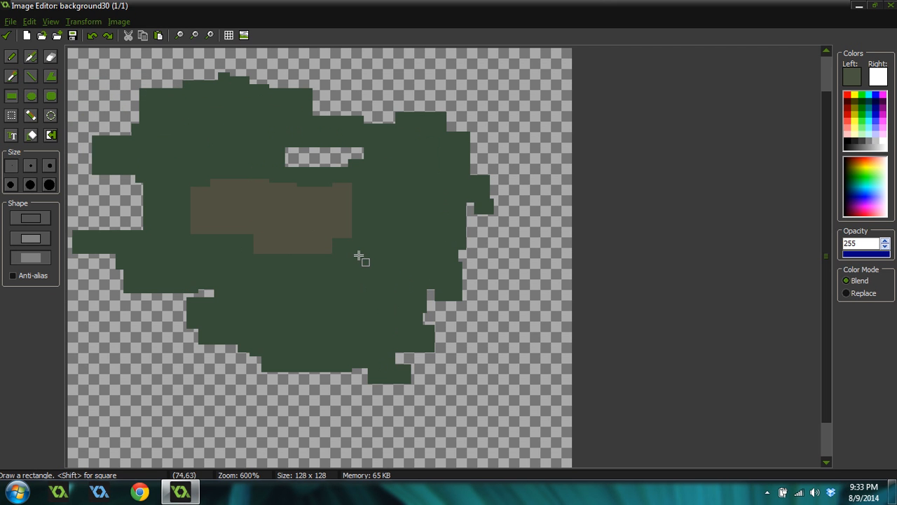
scroll(354, 260, "down", 2)
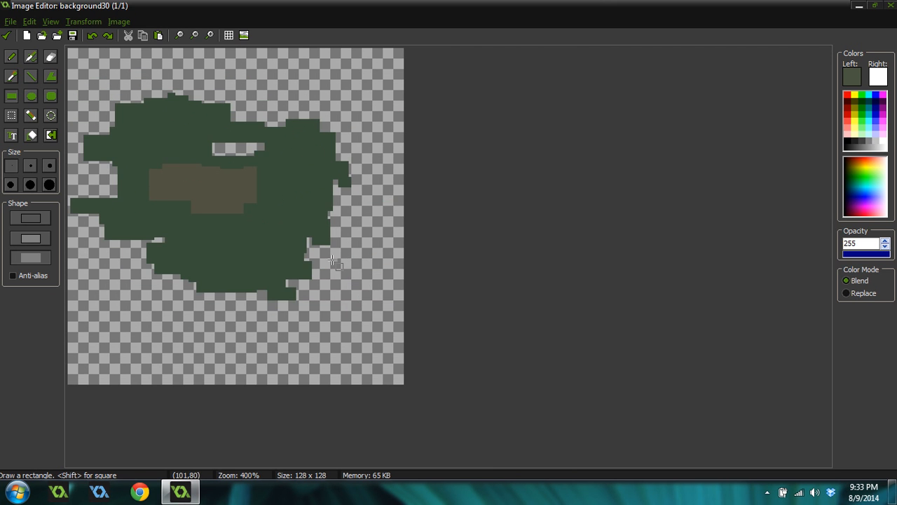
scroll(354, 259, "up", 2)
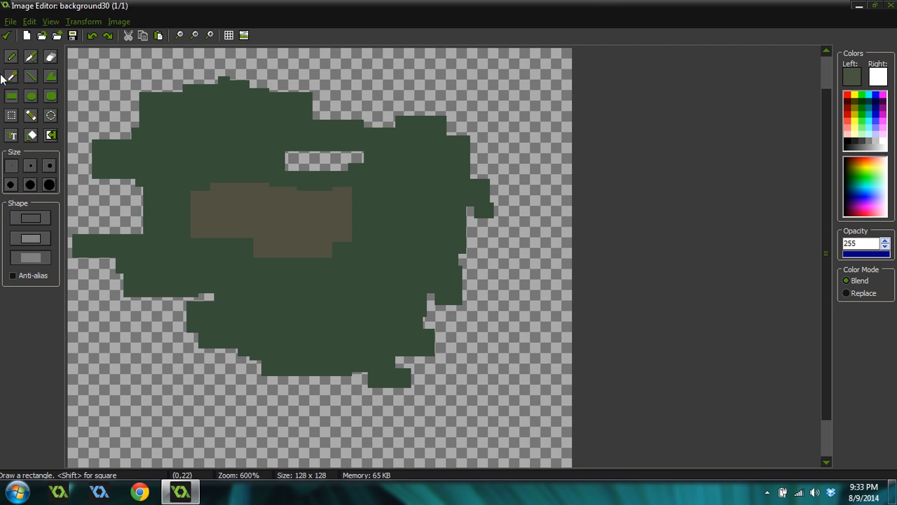
- Apply the image edit, close the bk_darkdirt properties, and delete the bk_darkdirt background
left_click(7, 35)
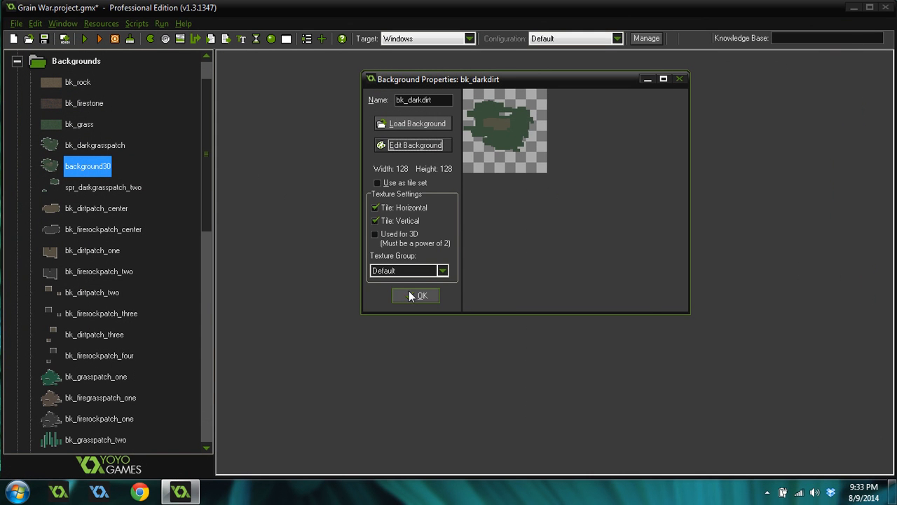
left_click(413, 295)
right_click(80, 168)
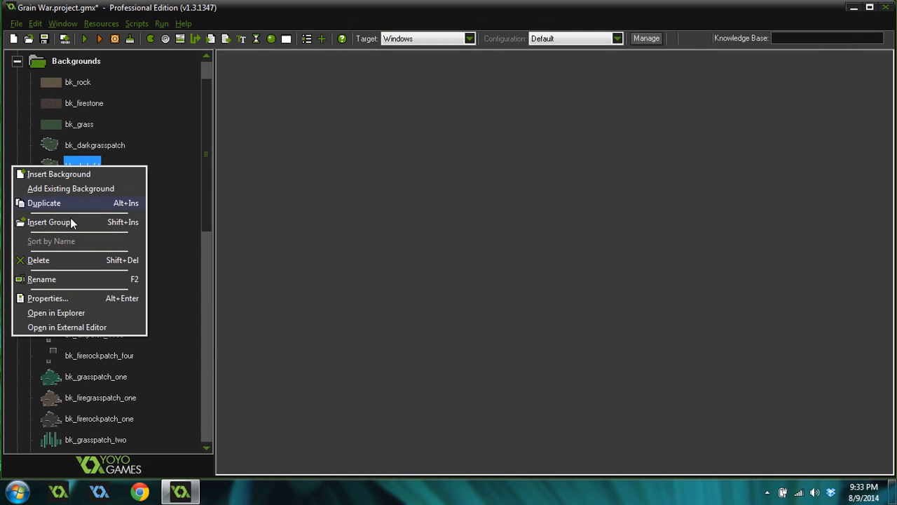
left_click(47, 260)
left_click(491, 273)
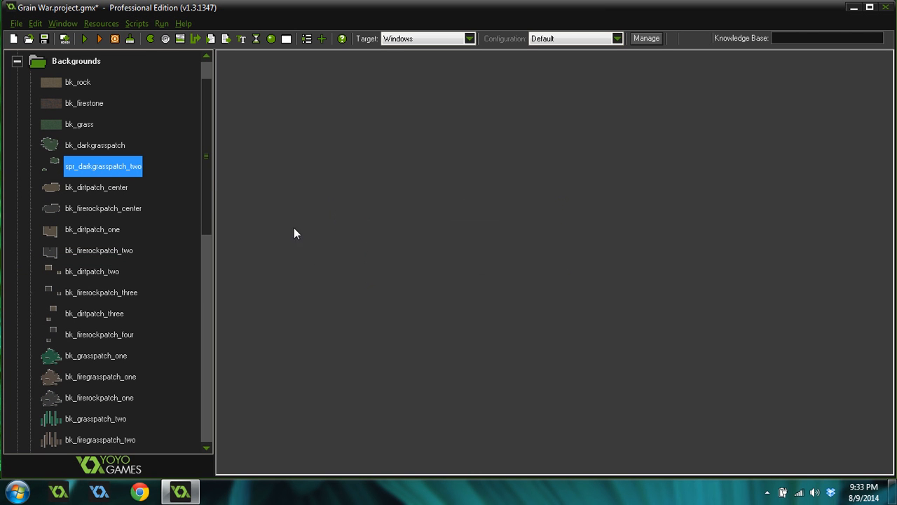
- Duplicate the bk_grasspatch_two background and name the copy bk_darkgrass
scroll(201, 183, "down", 3)
right_click(104, 275)
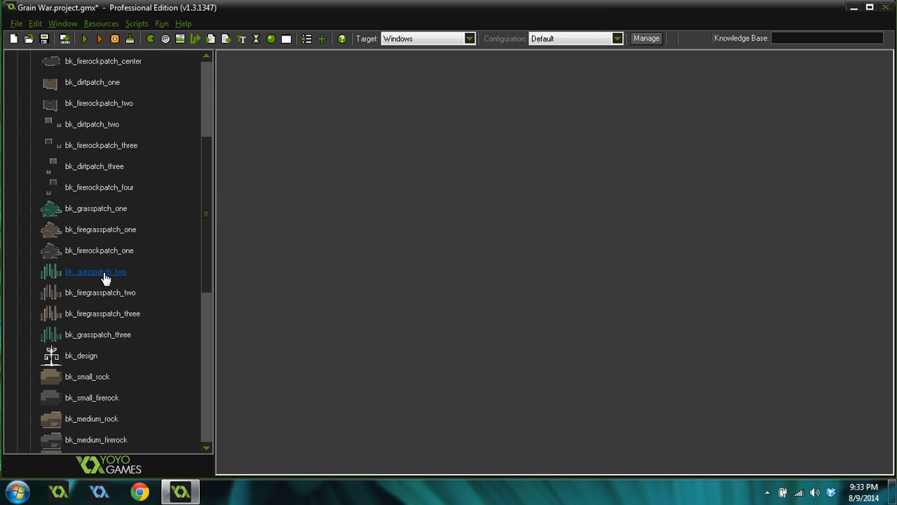
left_click(89, 310)
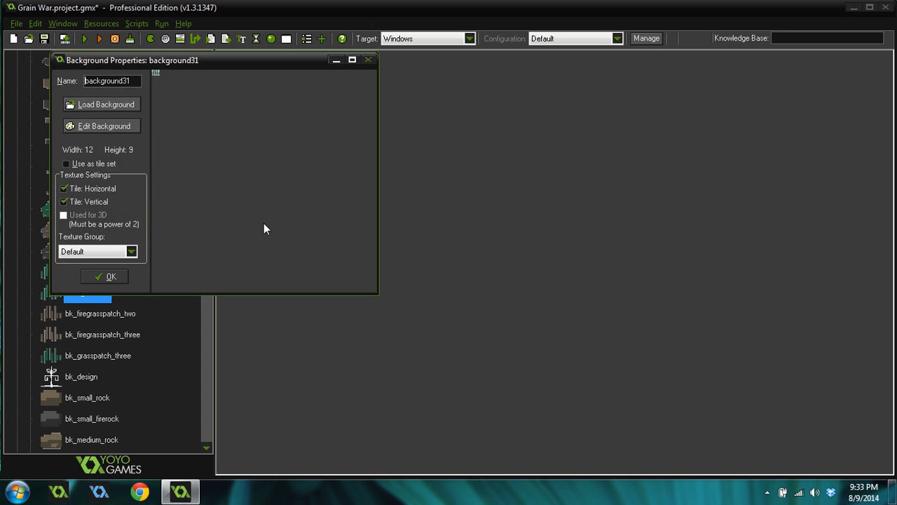
left_click_drag(162, 67, 388, 108)
double_click(339, 128)
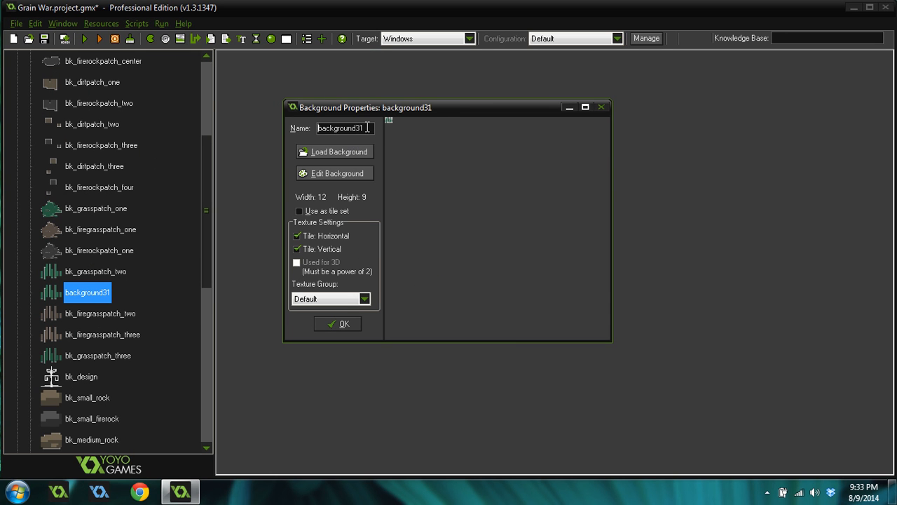
type("bk")
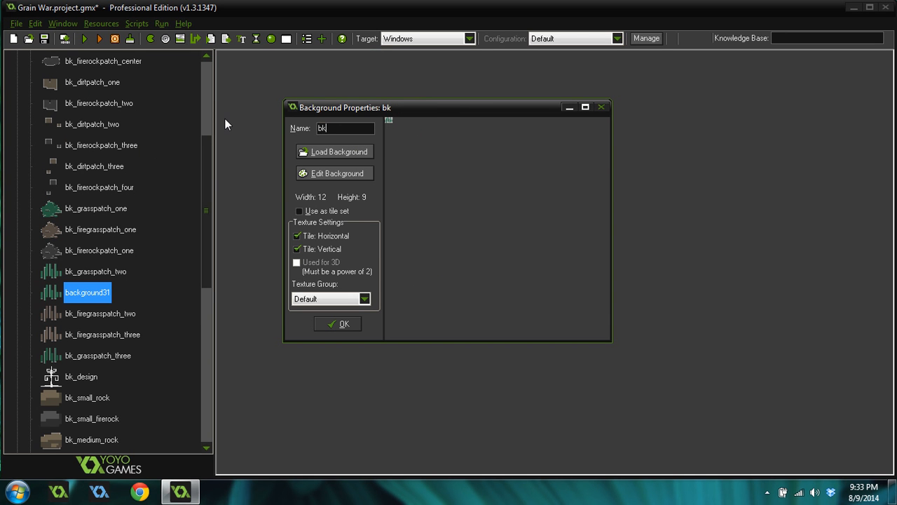
type("_darkgrass")
left_click(335, 324)
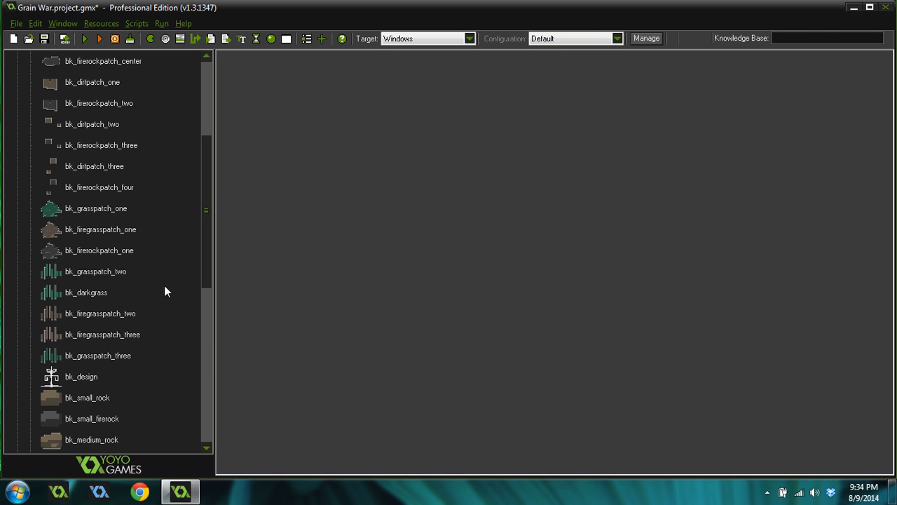
- Open the bk_grass image, sample the lighter blade green as the drawing colour, and close the background
left_click_drag(204, 251, 206, 178)
double_click(80, 168)
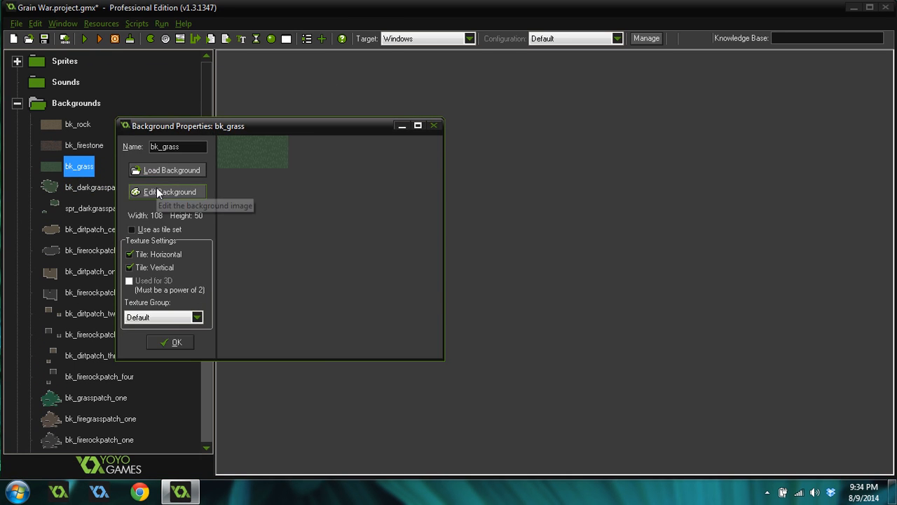
left_click(157, 188)
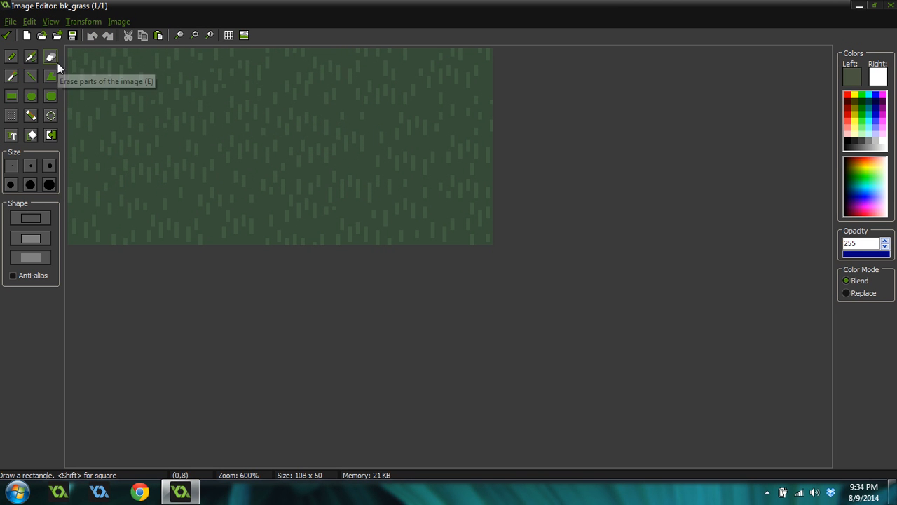
left_click(11, 76)
left_click(7, 35)
left_click(172, 342)
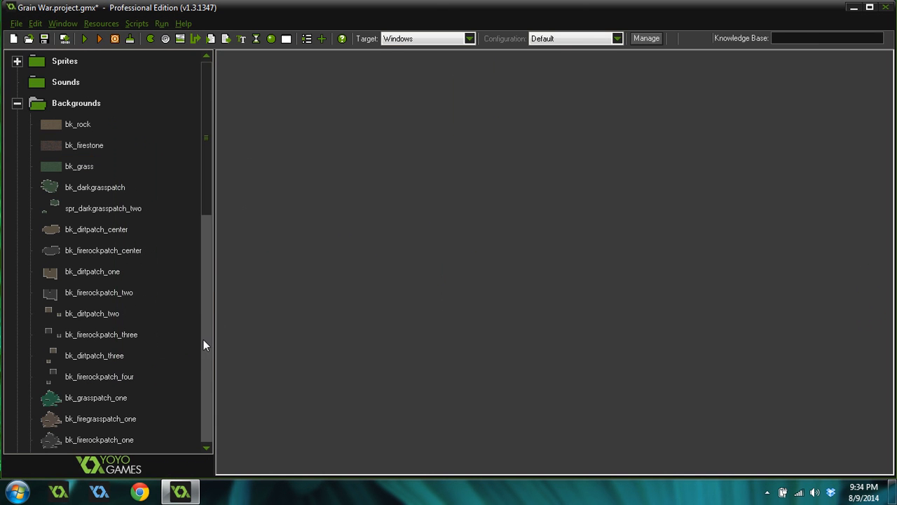
- Open the bk_darkgrass image and recolour its blades with a lightened version of the sampled green (red 80, green 114, blue 81)
left_click_drag(204, 205, 194, 307)
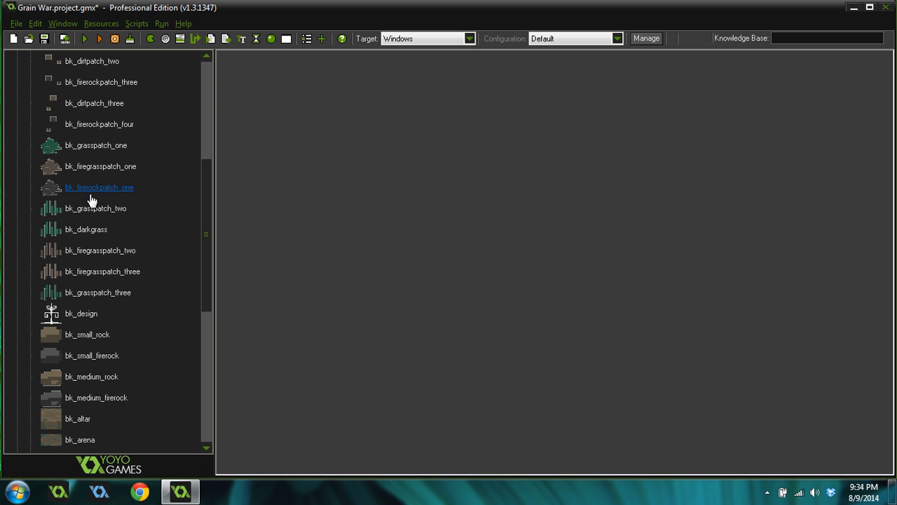
double_click(94, 232)
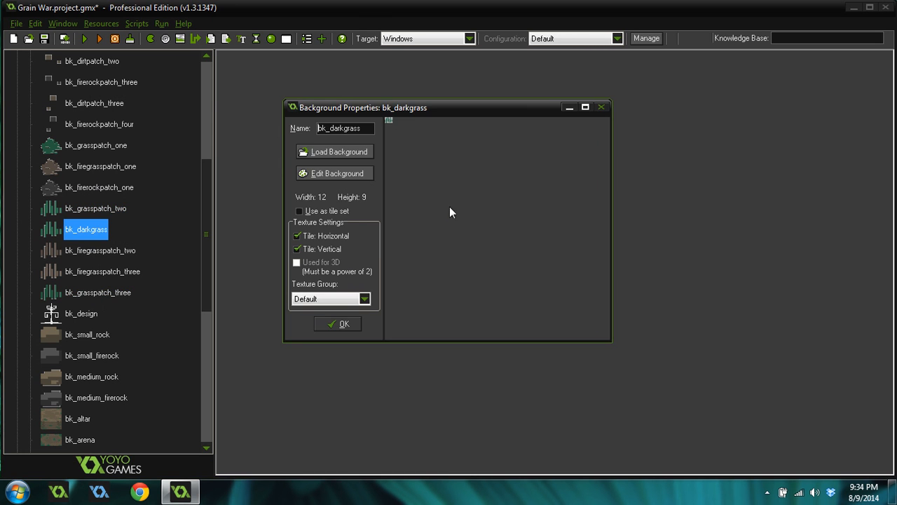
left_click(336, 174)
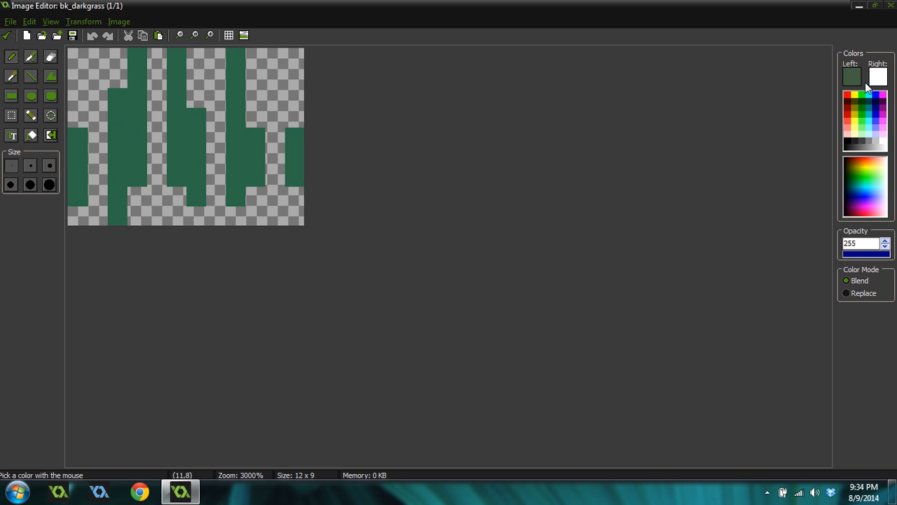
left_click(852, 78)
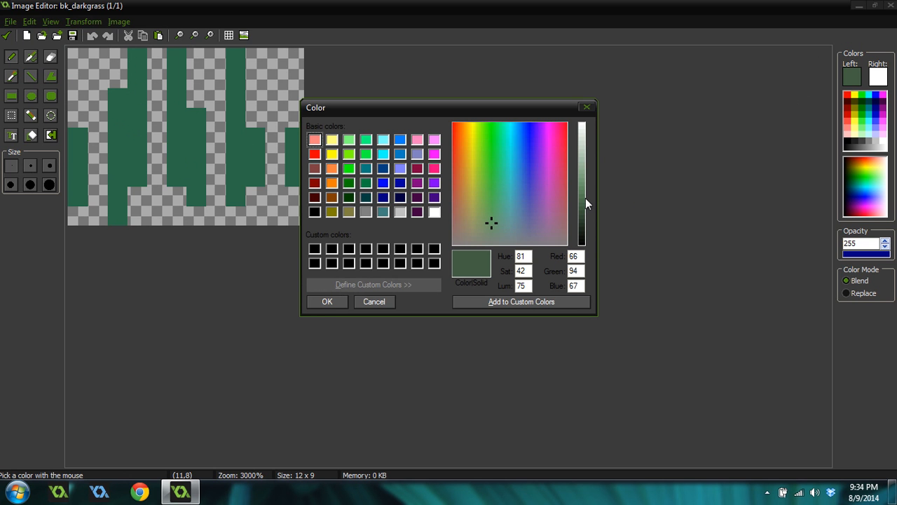
left_click(586, 199)
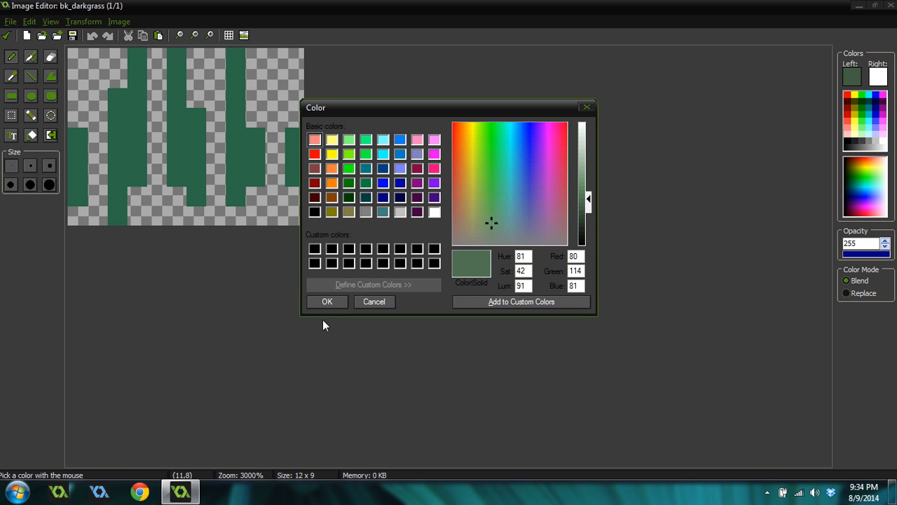
left_click(327, 301)
left_click(51, 135)
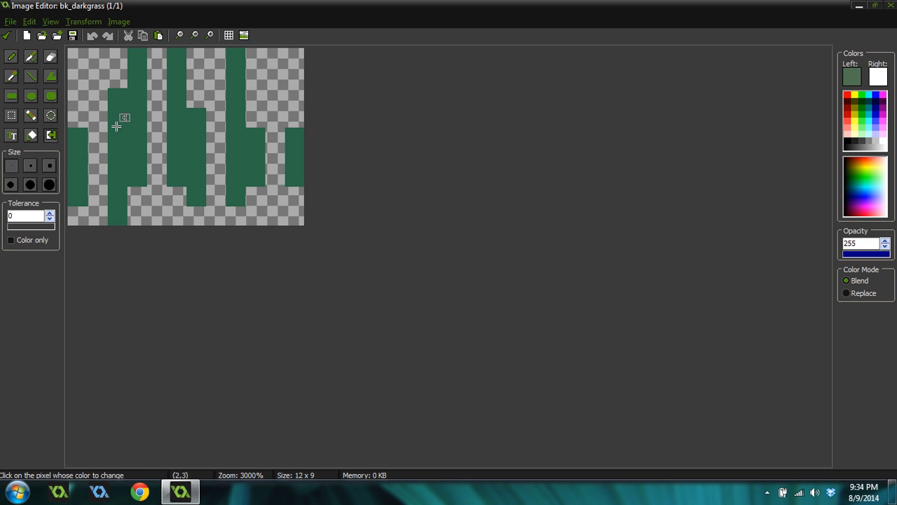
left_click(117, 126)
- Recolour the grass blades with a slightly darker green (red 72, green 104, blue 73), then apply the image and close bk_darkgrass
left_click(852, 76)
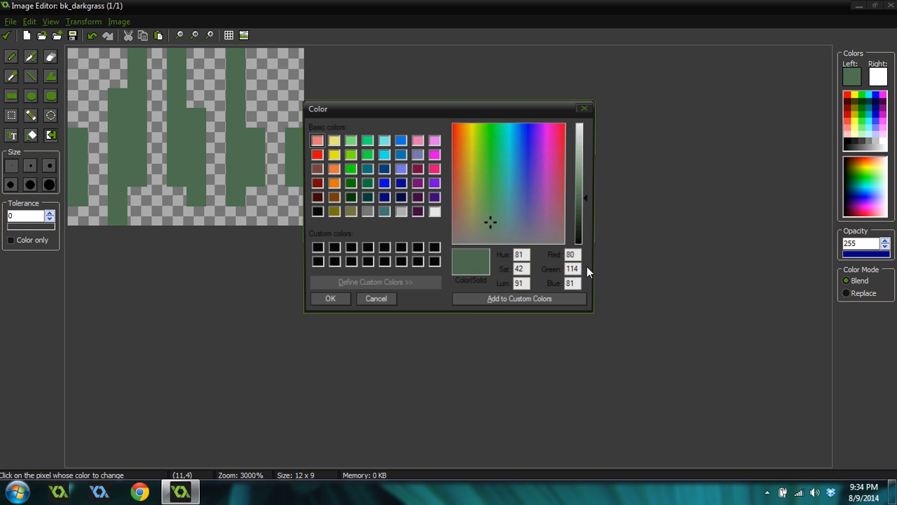
left_click(586, 202)
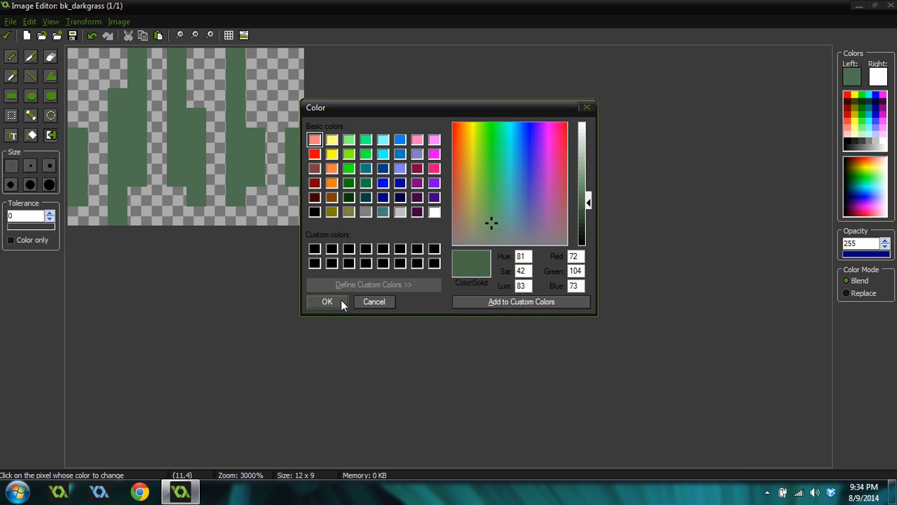
left_click(346, 301)
left_click(247, 141)
left_click(6, 34)
left_click(335, 328)
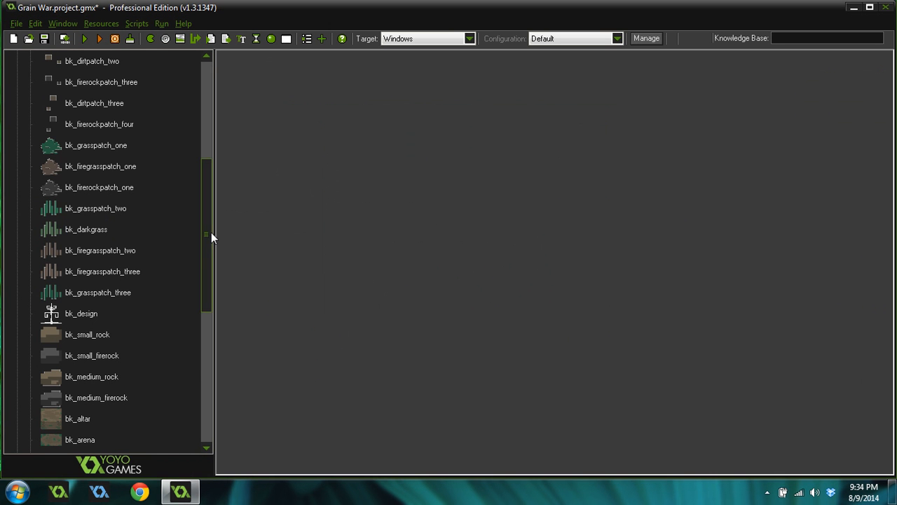
- Open the rm_background room for editing
left_click_drag(209, 232, 202, 364)
left_click(77, 336)
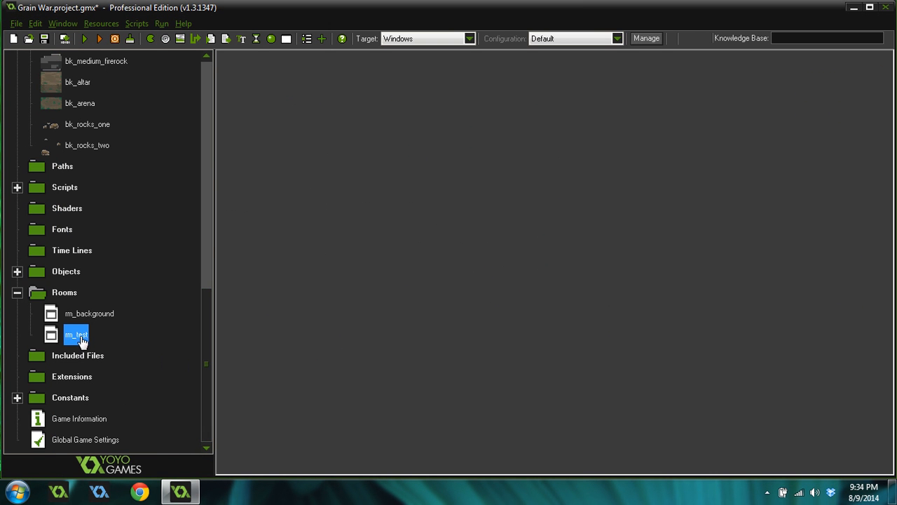
double_click(89, 314)
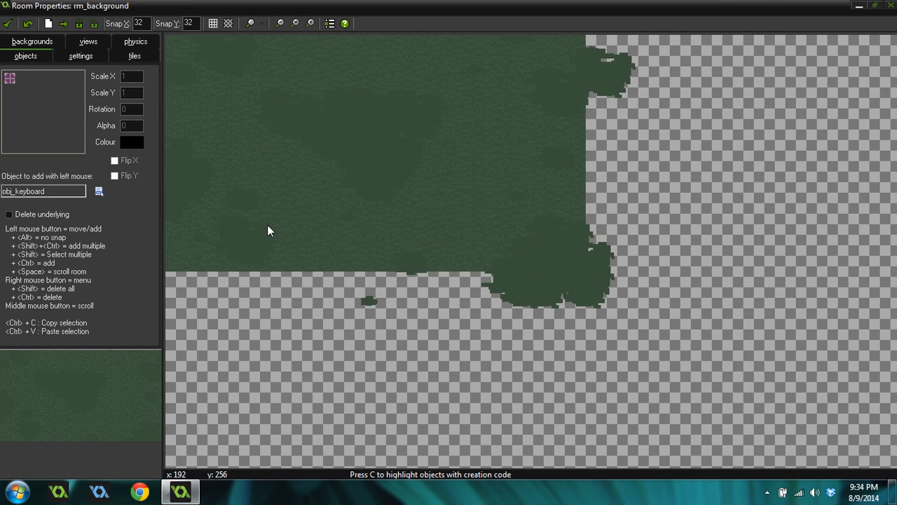
scroll(301, 246, "down", 3)
scroll(208, 148, "up", 4)
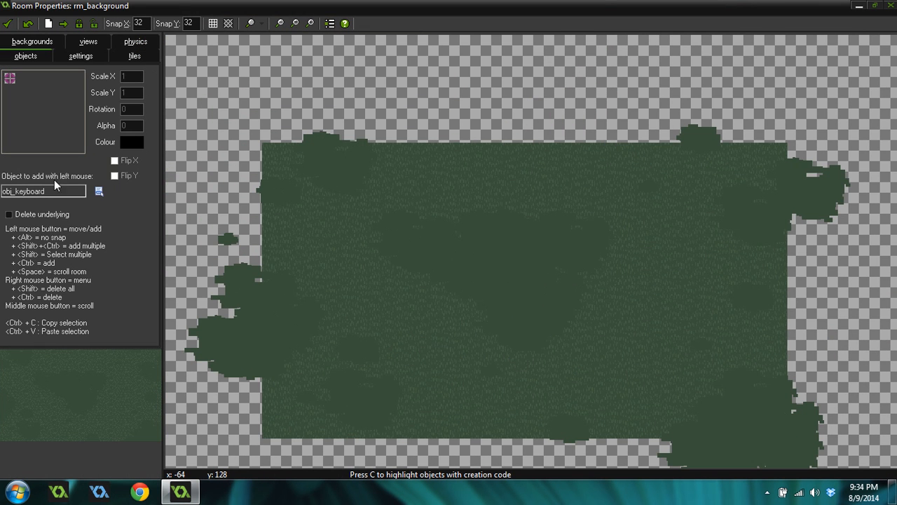
- Prepare the room for placing bk_darkgrass tiles: turn off Delete underlying and set Snap X and Snap Y to 4
left_click(131, 56)
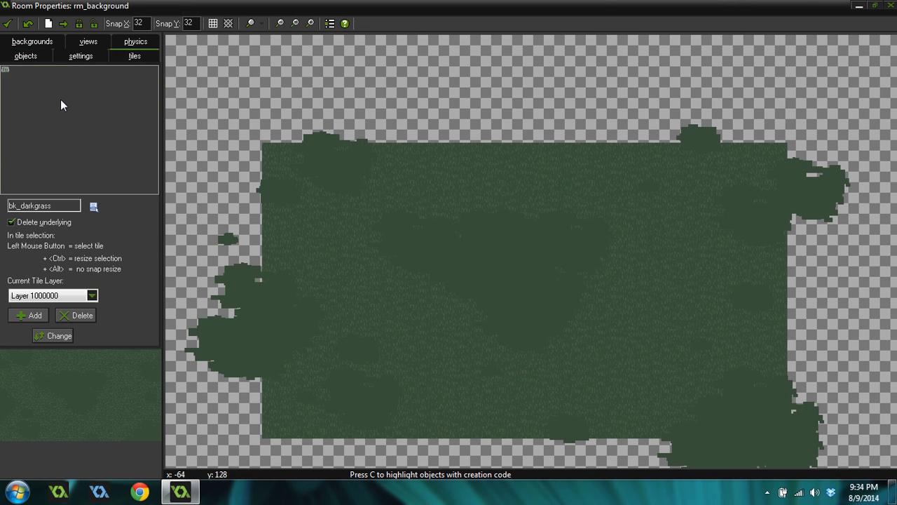
left_click(47, 206)
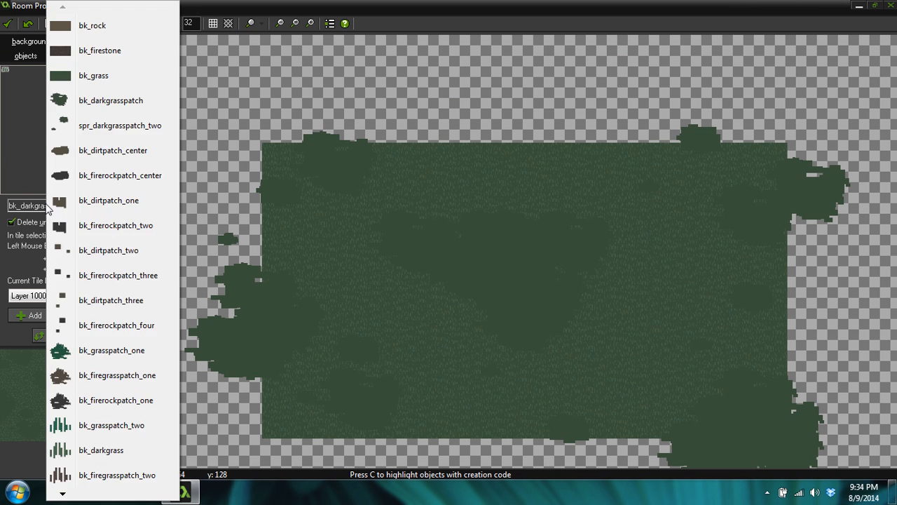
left_click(11, 223)
left_click(11, 222)
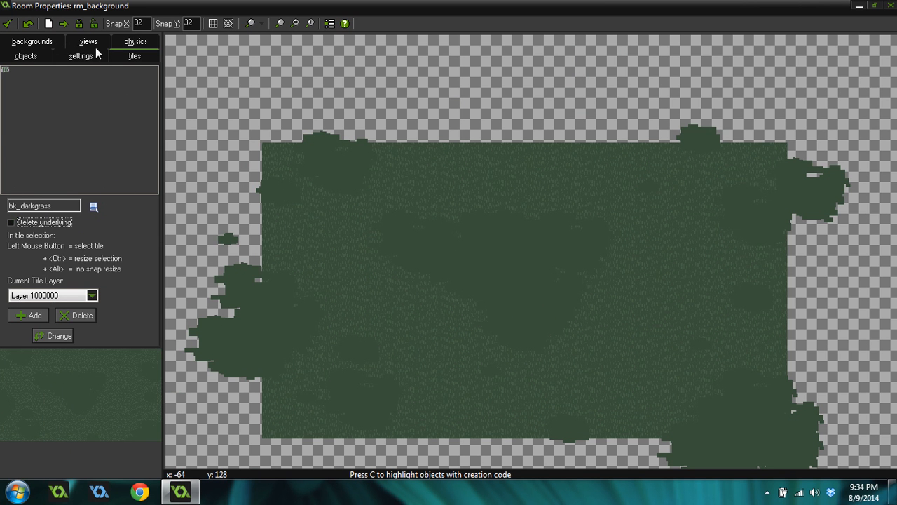
left_click(140, 23)
type("4")
scroll(300, 193, "up", 6)
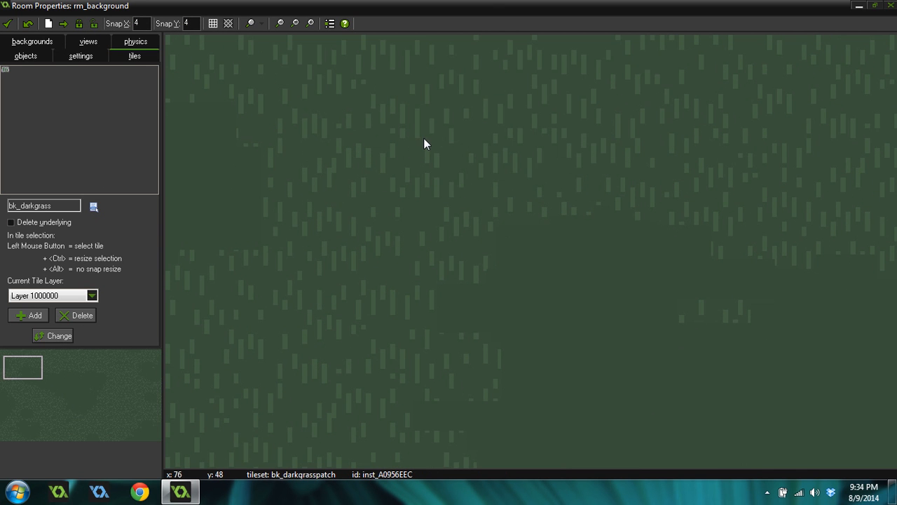
- Place two small clusters of overlapping bk_darkgrass tiles along the lower edge of the dark patch near the room's upper-left corner
left_click_drag(413, 163, 410, 135)
left_click_drag(468, 164, 456, 154)
left_click(413, 168)
left_click_drag(323, 159, 342, 153)
left_click_drag(296, 102, 299, 123)
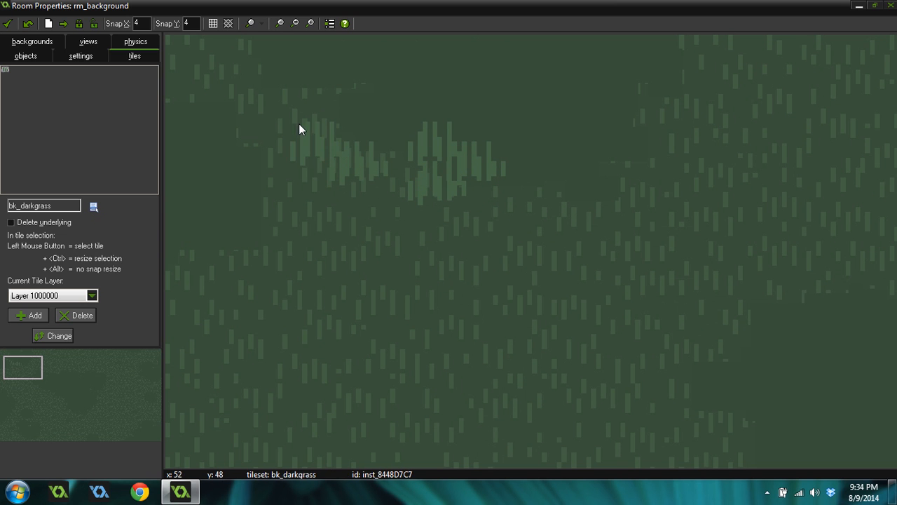
- Scatter more bk_darkgrass tiles from the two clusters across the neighbouring dark patch to the room's left edge
scroll(404, 228, "down", 7)
scroll(396, 237, "up", 5)
left_click(312, 233)
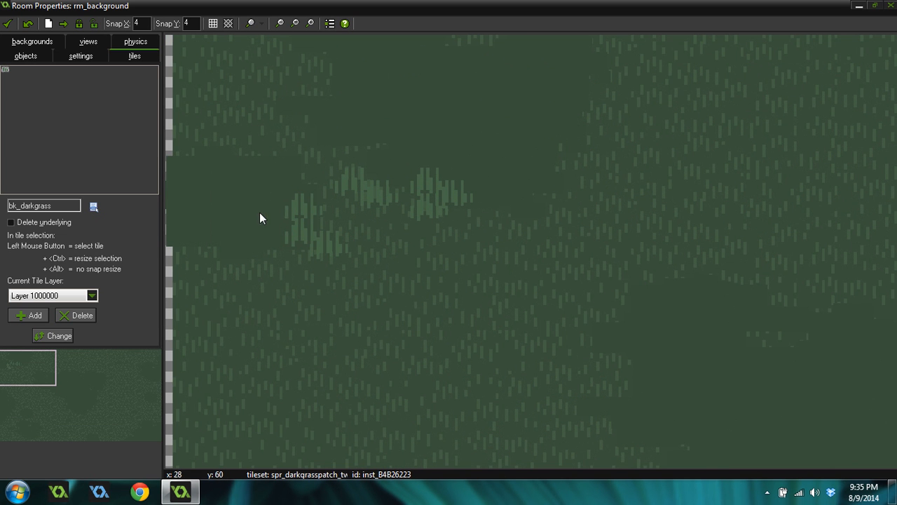
mouse_move(216, 213)
left_mouse_down()
mouse_move(238, 230)
mouse_move(215, 227)
left_mouse_up()
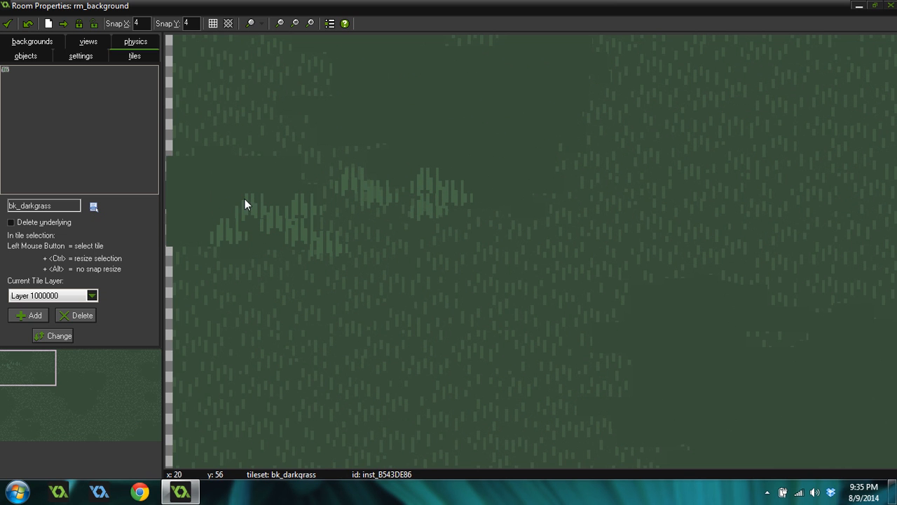
left_click_drag(318, 241, 294, 243)
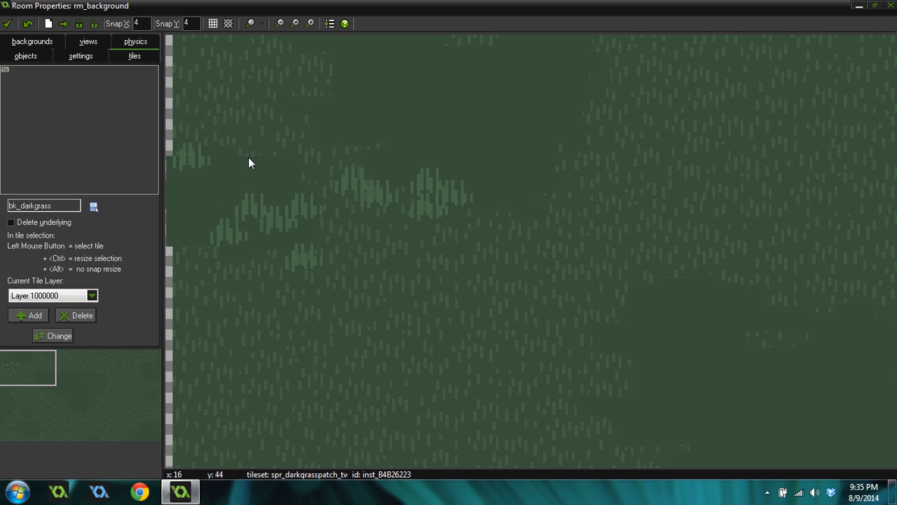
scroll(335, 254, "down", 4)
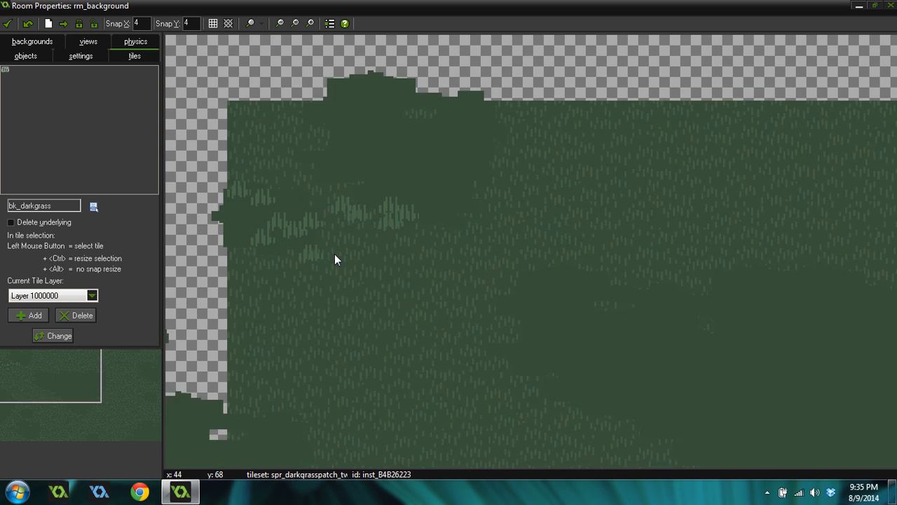
scroll(282, 290, "up", 3)
left_click(235, 218)
scroll(541, 363, "down", 4)
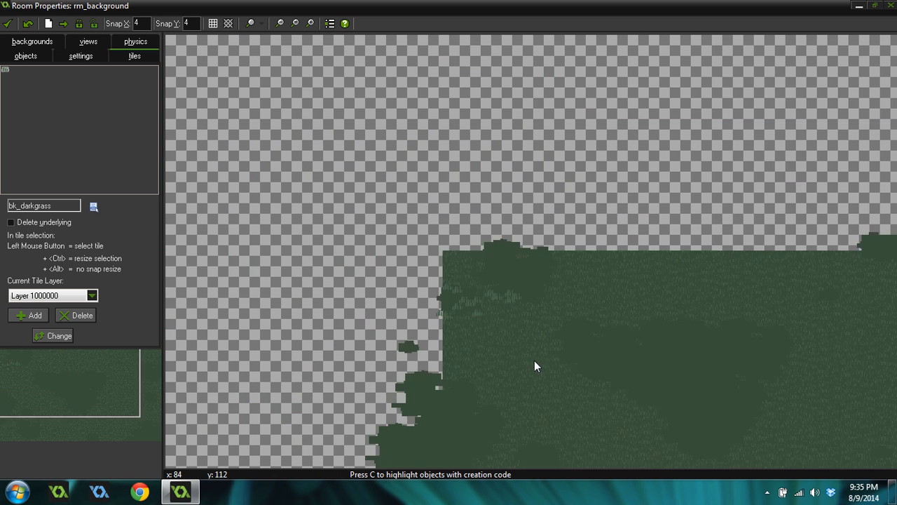
- Build a denser cluster of bk_darkgrass tiles with a few outlying ones in the open grass below the first group
scroll(588, 363, "up", 2)
scroll(457, 359, "up", 2)
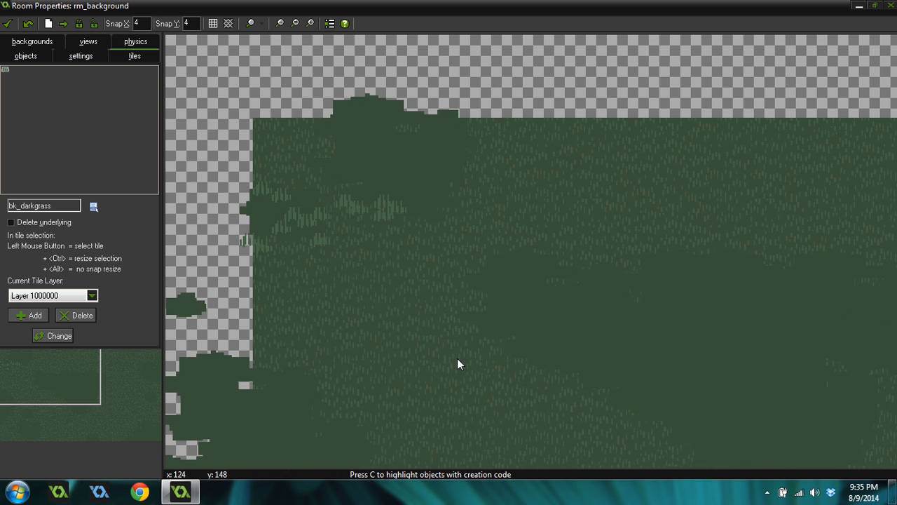
left_click(358, 284)
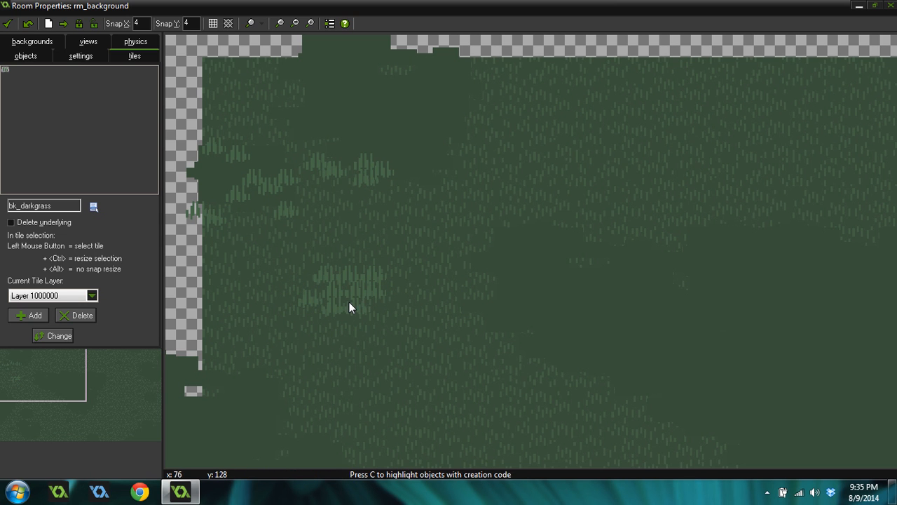
scroll(427, 300, "down", 3)
scroll(423, 304, "up", 4)
left_click(378, 311)
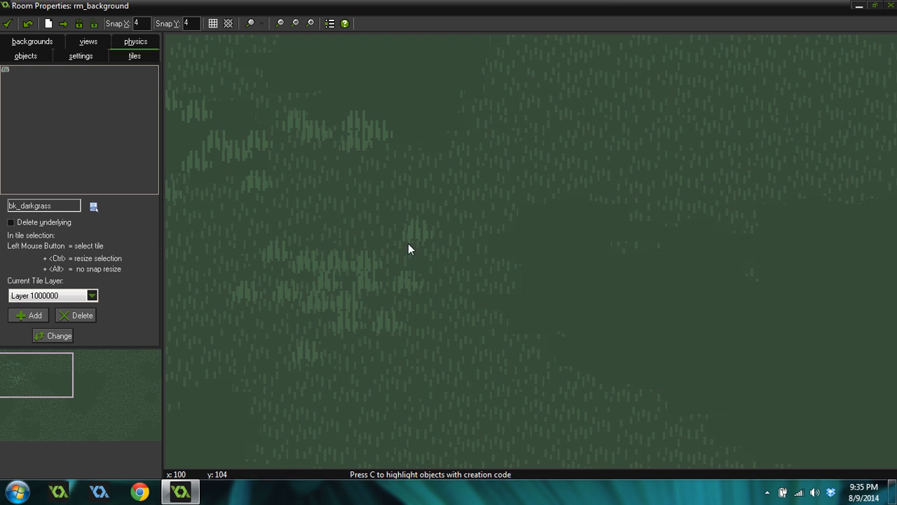
- Add another bk_darkgrass cluster with scattered outliers in the grass to the lower left of the large central dark patch
scroll(434, 315, "down", 4)
scroll(471, 348, "down", 1)
scroll(485, 393, "up", 1)
scroll(491, 393, "up", 3)
scroll(519, 381, "down", 5)
scroll(596, 419, "up", 2)
scroll(479, 421, "up", 2)
scroll(480, 435, "down", 4)
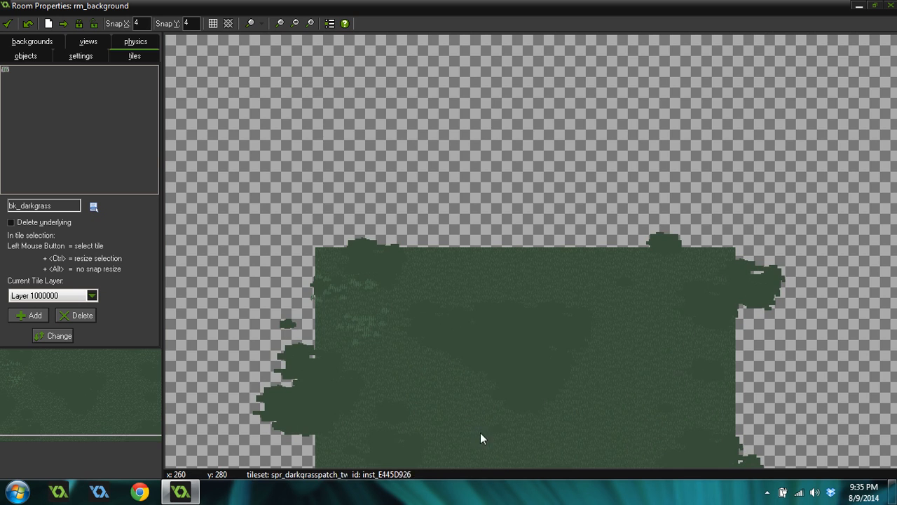
scroll(453, 352, "up", 2)
scroll(389, 317, "up", 2)
scroll(323, 276, "up", 1)
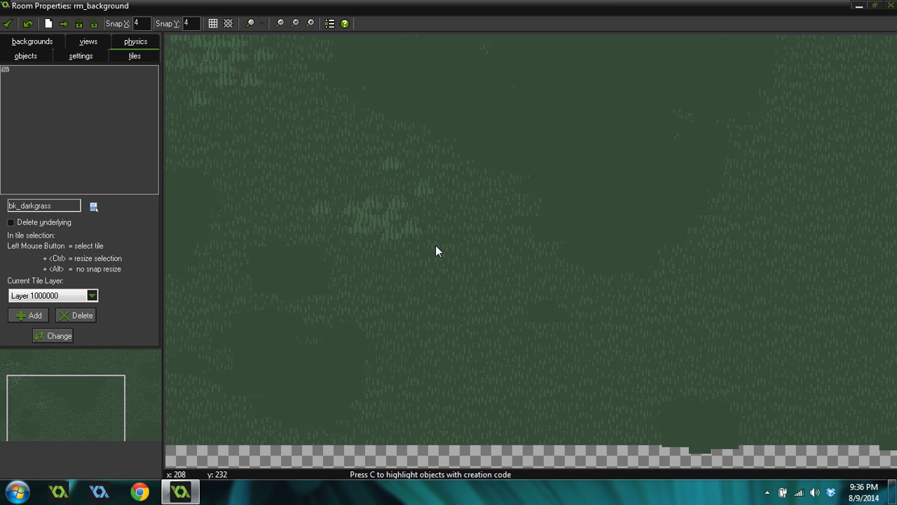
- Scatter a loose group of bk_darkgrass tiles in the room's bottom-left corner
scroll(467, 267, "down", 2)
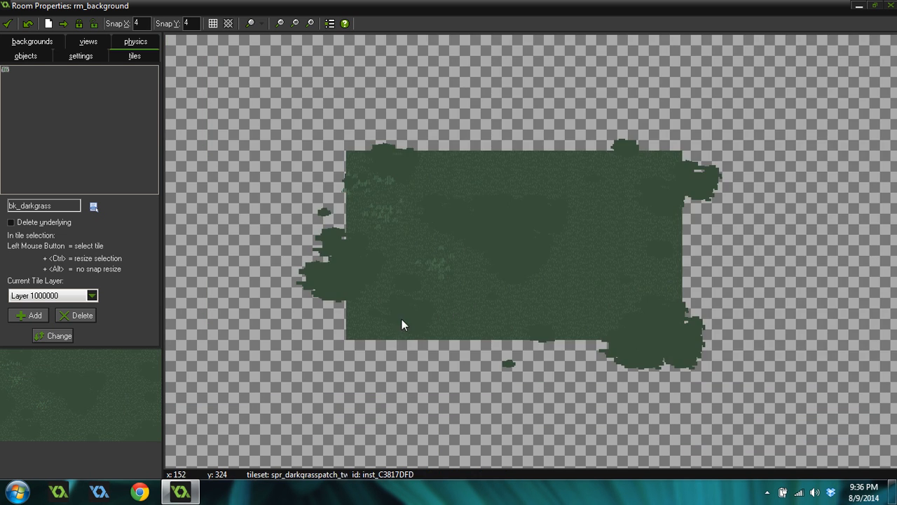
scroll(333, 323, "up", 3)
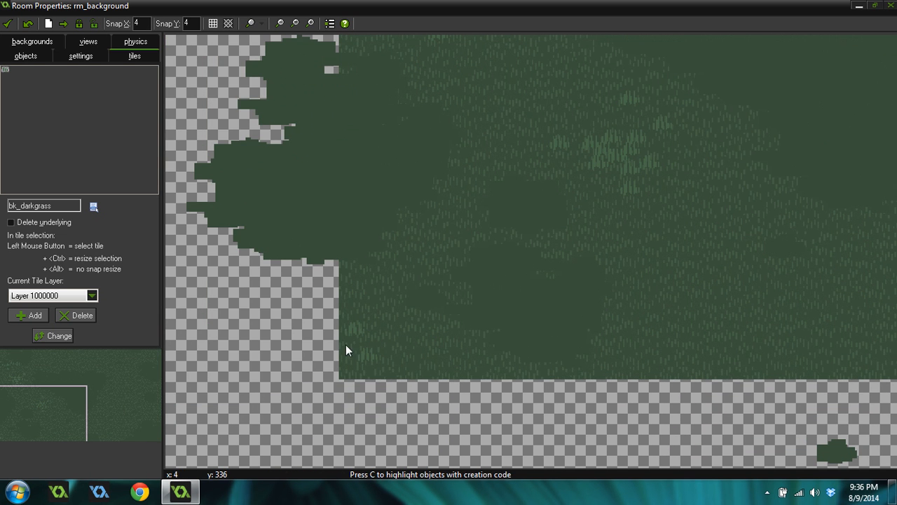
left_click(336, 338)
left_click(381, 347)
left_click(402, 337)
left_click(401, 357)
scroll(533, 308, "down", 2)
scroll(700, 333, "up", 1)
scroll(700, 333, "down", 2)
scroll(741, 267, "up", 3)
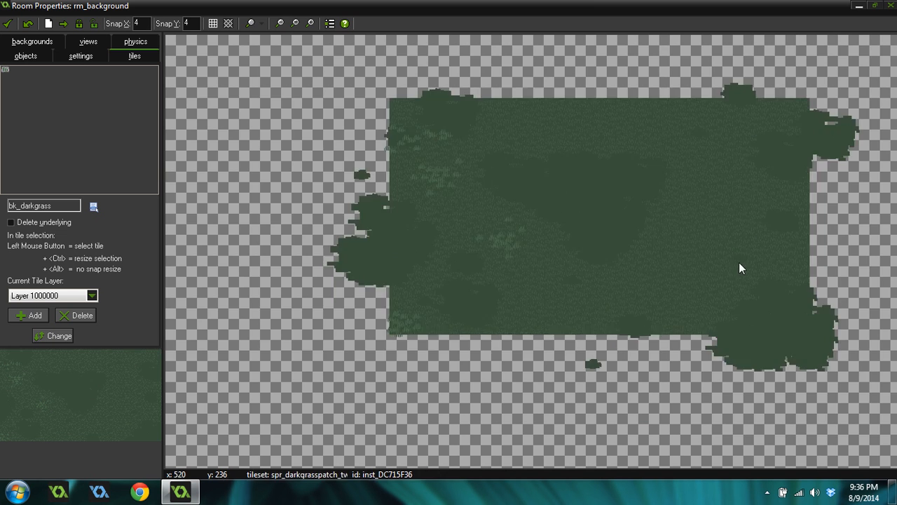
- Place bk_darkgrass tufts along the lower edge of the room, just before its middle
left_click(409, 376)
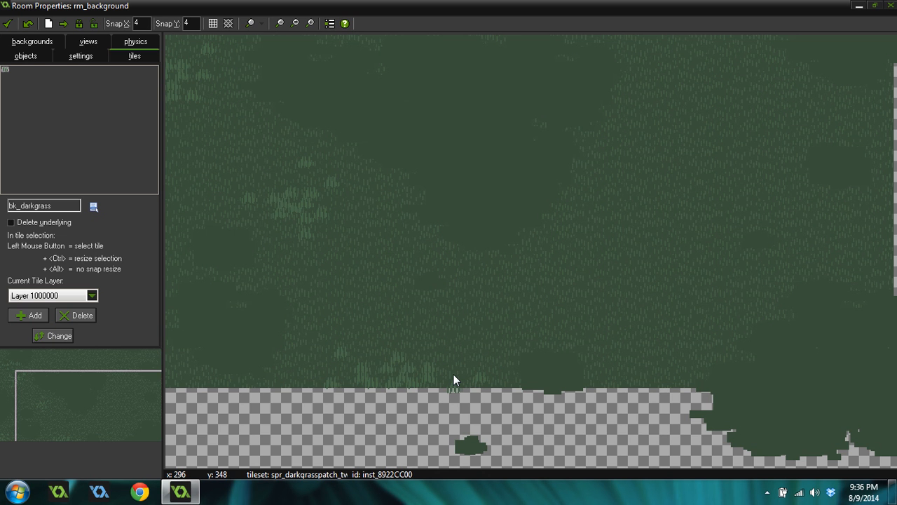
scroll(490, 351, "down", 3)
scroll(624, 322, "up", 2)
scroll(633, 324, "up", 1)
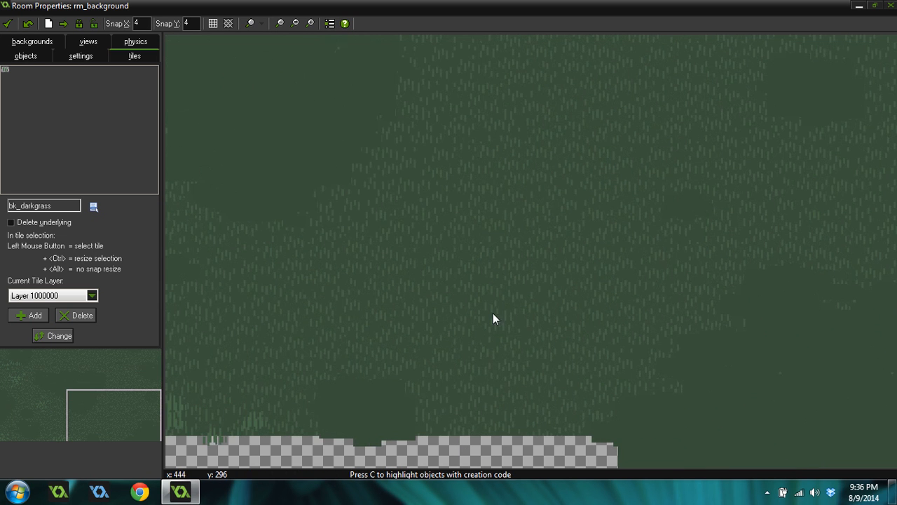
- Place a cluster of bk_darkgrass tufts around x 410, y 270, with scattered ones beside it and down toward the room's lower edge
left_click(452, 247)
left_click(443, 292)
left_click(427, 273)
left_click(468, 269)
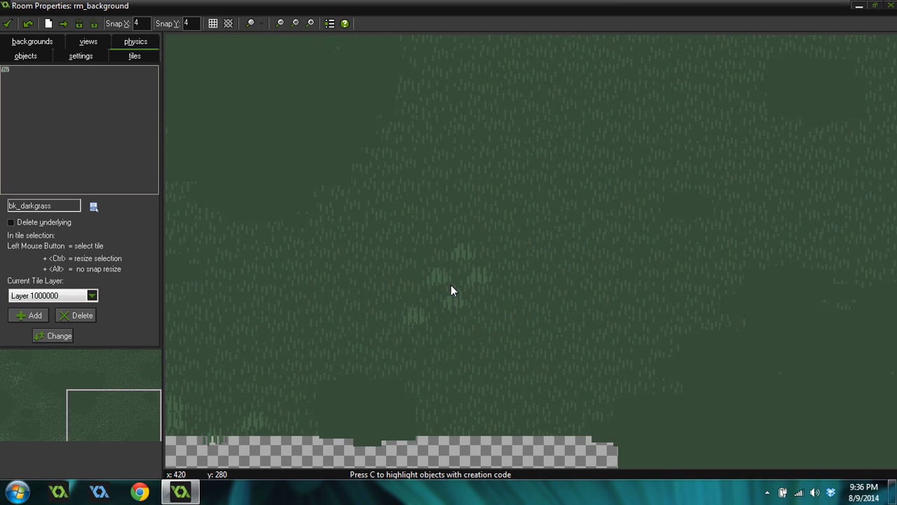
left_click(425, 294)
left_click(401, 270)
left_click(438, 246)
left_click(378, 284)
left_click(393, 254)
left_click(423, 238)
left_click(493, 275)
left_click(480, 231)
left_click(525, 199)
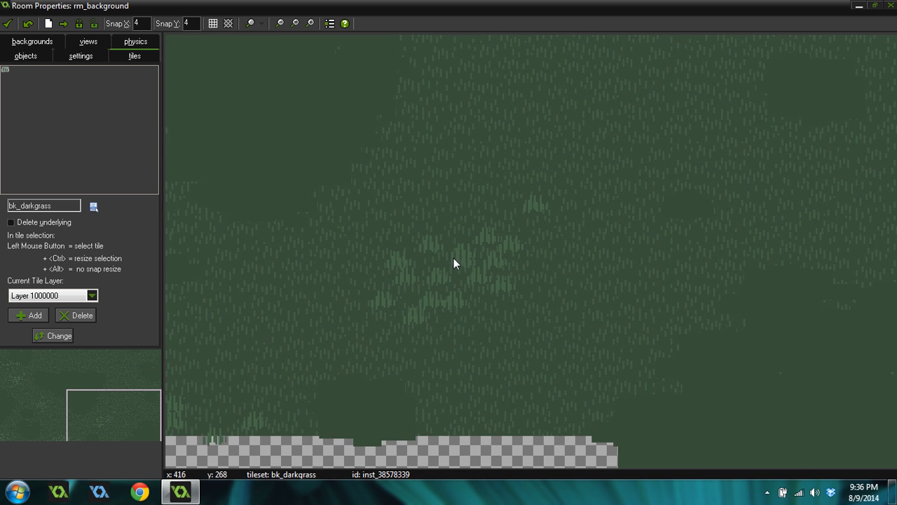
left_click(293, 247)
left_click(309, 289)
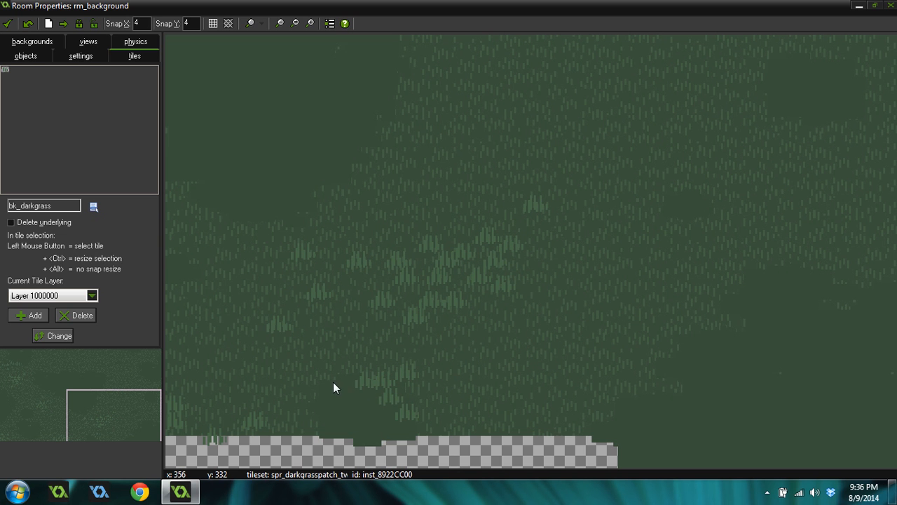
- Place a cluster of bk_darkgrass tufts over the dark patch in the room's lower-right corner
scroll(488, 377, "down", 10)
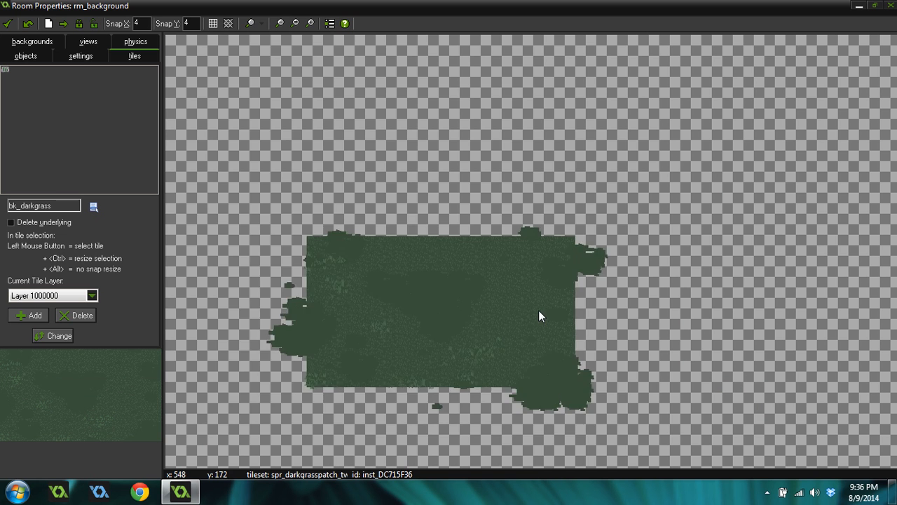
scroll(538, 310, "up", 6)
left_click(523, 290)
left_click(495, 303)
left_click(515, 304)
left_click(520, 315)
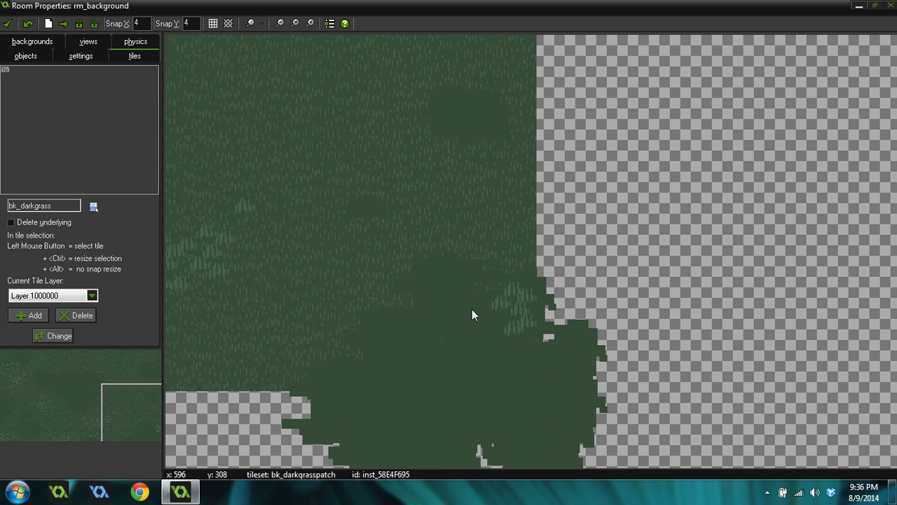
left_click(431, 328)
left_click(480, 339)
left_click(545, 256)
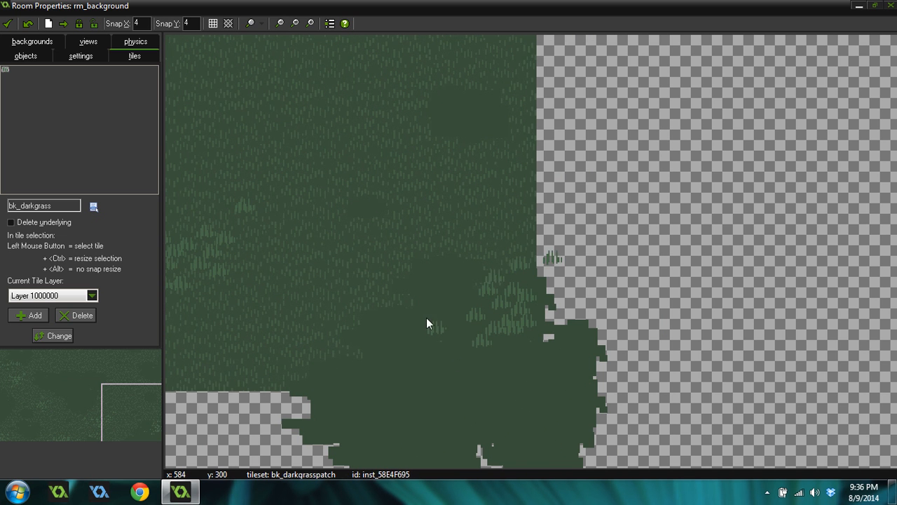
- Place a group of bk_darkgrass tufts along the upper edge of the large central dark patch
scroll(491, 272, "down", 4)
scroll(255, 387, "up", 3)
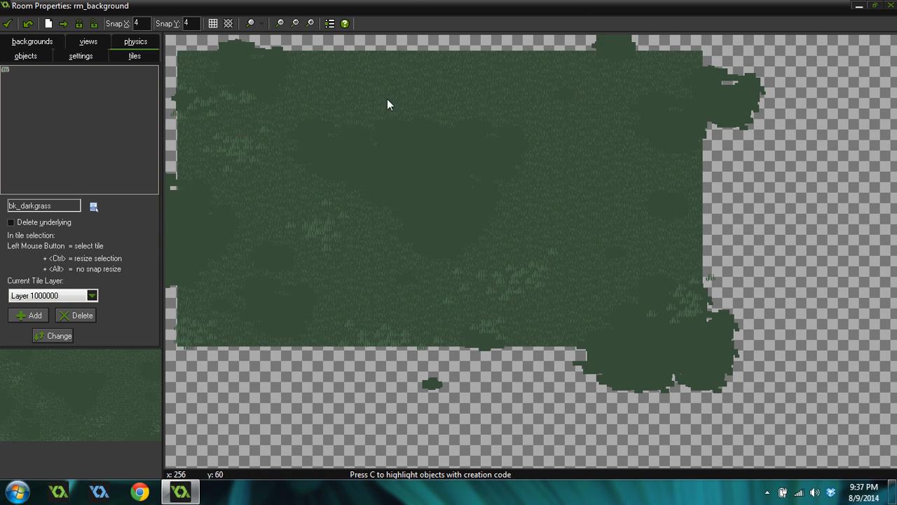
scroll(421, 112, "up", 2)
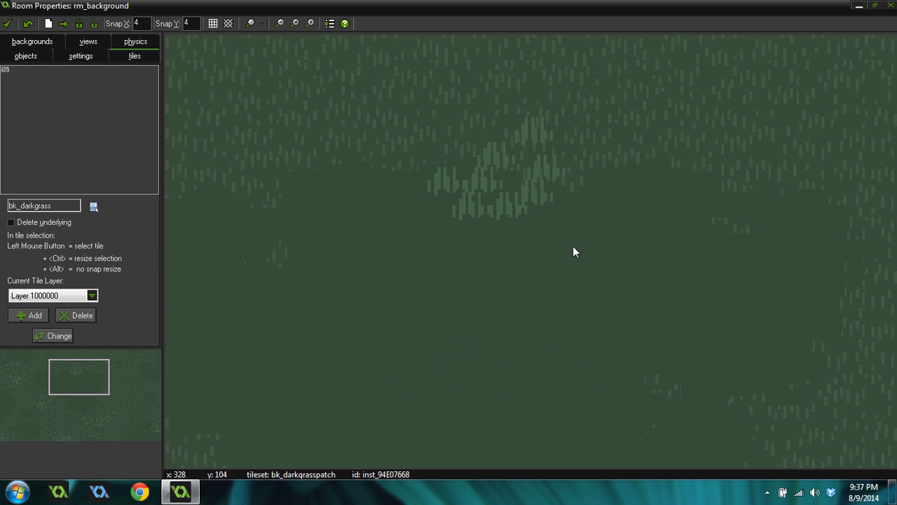
left_click_drag(508, 220, 497, 210)
left_click(570, 211)
- Scatter bk_darkgrass tufts along the room's upper edge, right of its centre
scroll(576, 287, "down", 8)
scroll(730, 252, "up", 4)
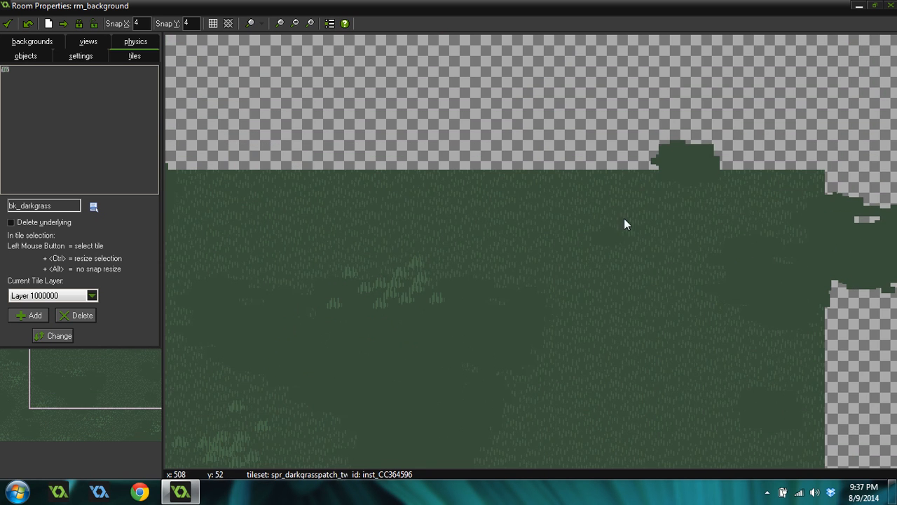
left_click(545, 187)
left_click(502, 196)
left_click(573, 214)
left_click(604, 222)
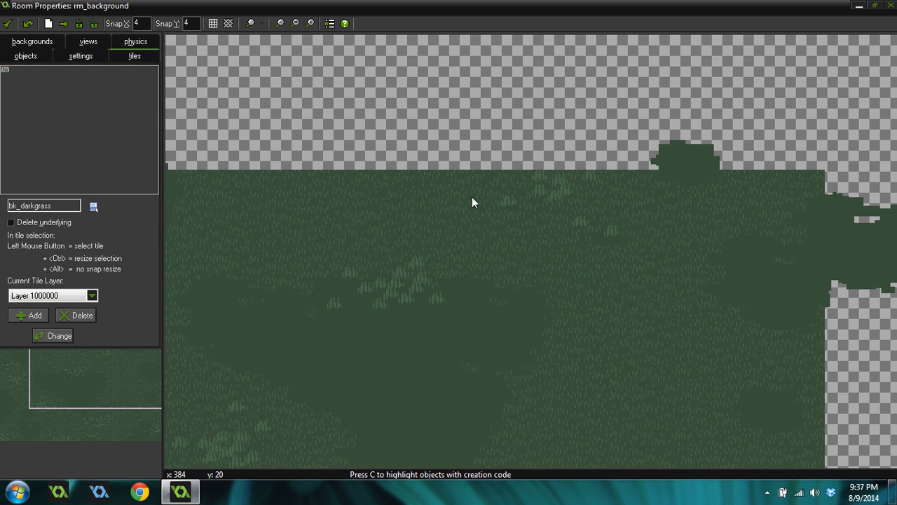
- Place a cluster of bk_darkgrass tufts in the right-hand part of the room, below the upper-right dark patch
left_click(745, 337)
left_click(678, 373)
left_click(691, 318)
left_click(673, 345)
left_click(716, 341)
left_click(695, 364)
left_click(691, 350)
left_click(661, 356)
left_click(661, 307)
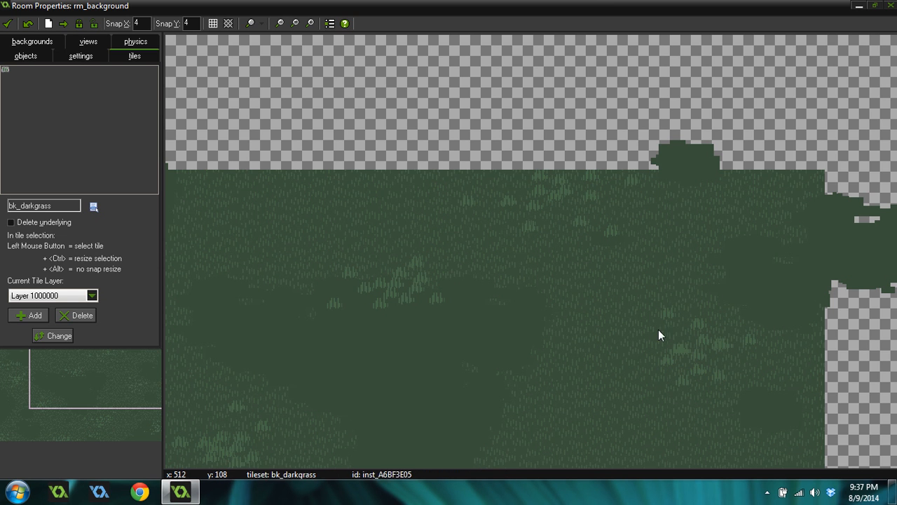
left_click(656, 330)
left_click(633, 348)
left_click(630, 369)
- Fill out the right-hand grass cluster and scatter single tufts between it and the upper-edge group
scroll(717, 327, "up", 3)
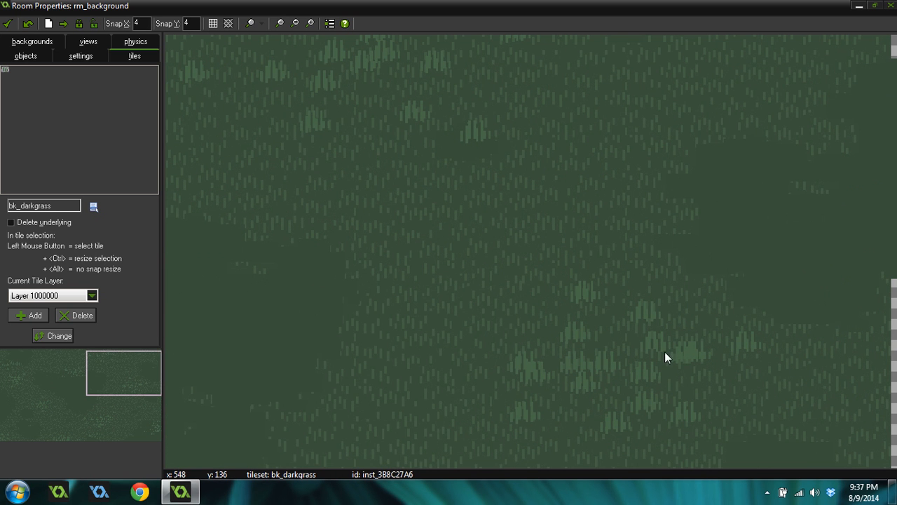
left_click(665, 374)
left_click(525, 320)
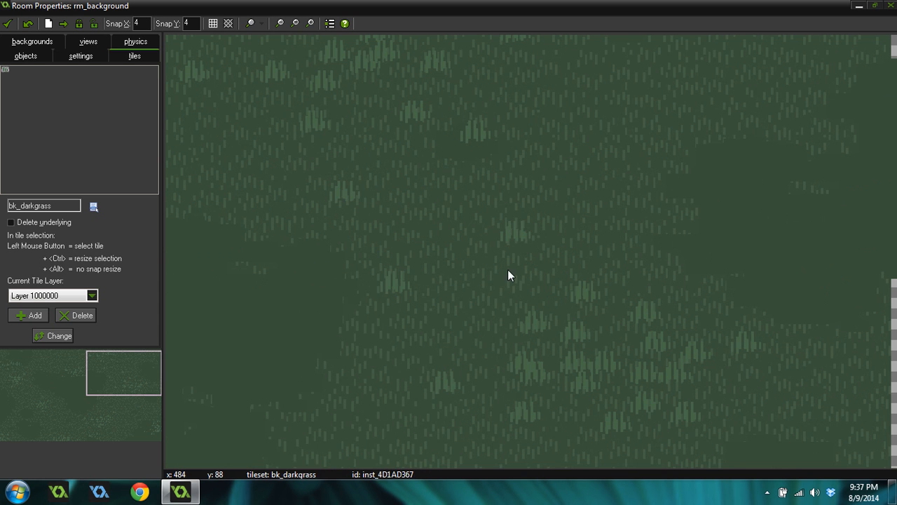
- Examine how the grass tufts and dark patches are distributed across the whole room, both overall and close up
scroll(532, 345, "down", 3)
scroll(580, 410, "up", 1)
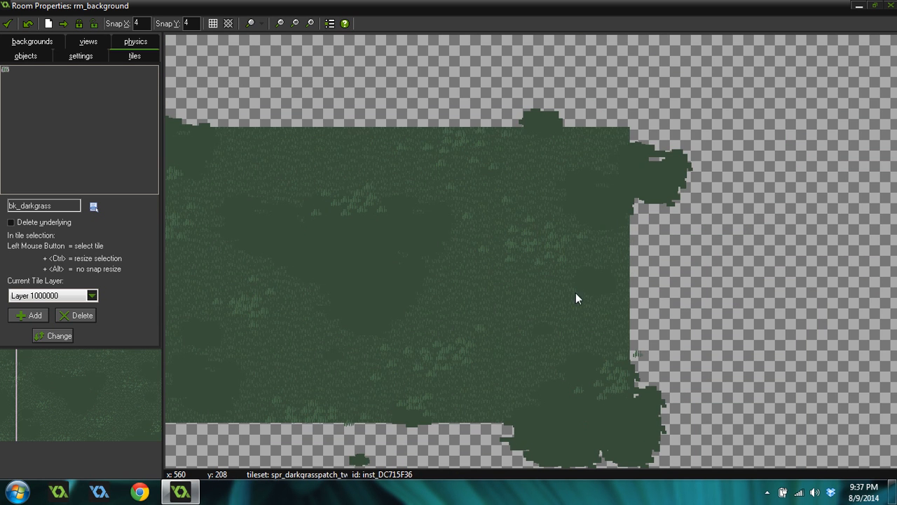
scroll(587, 314, "down", 2)
scroll(515, 376, "up", 2)
scroll(430, 391, "down", 1)
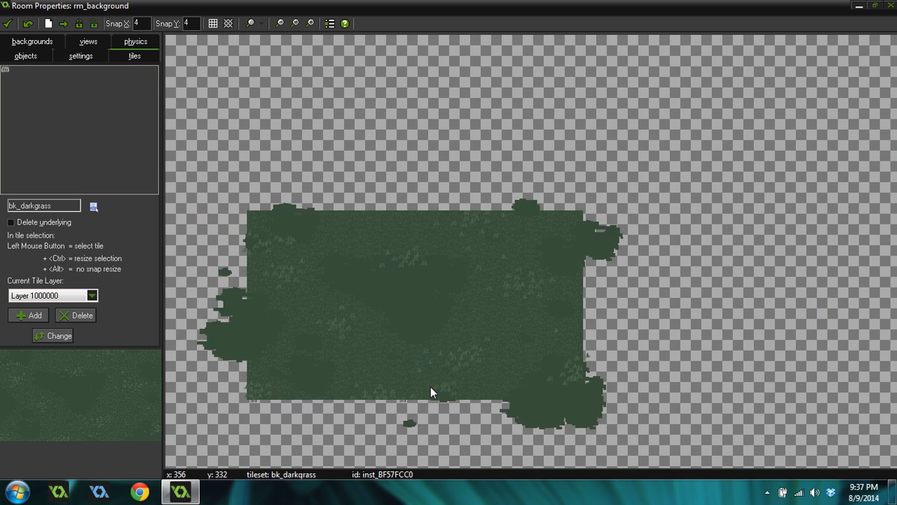
scroll(217, 343, "up", 1)
scroll(381, 334, "up", 1)
scroll(404, 321, "up", 1)
scroll(509, 205, "up", 1)
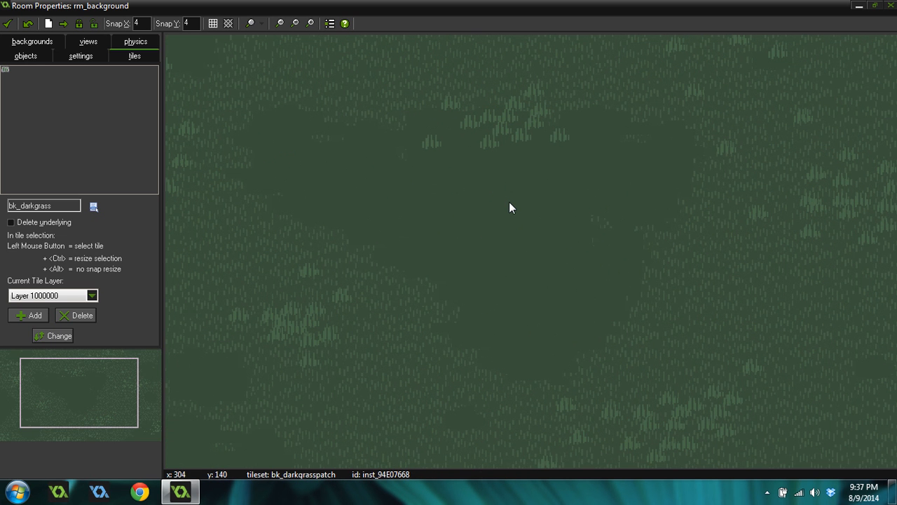
scroll(502, 144, "up", 1)
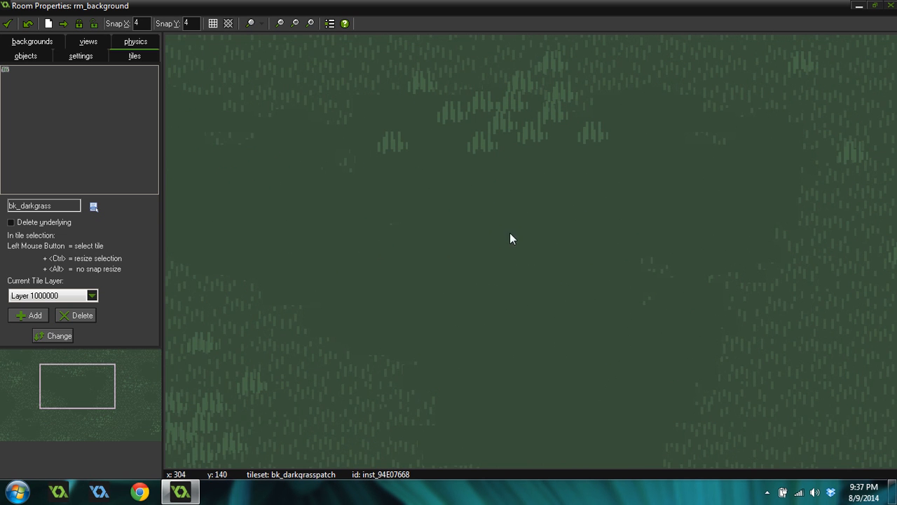
scroll(631, 277, "down", 2)
scroll(629, 310, "up", 1)
scroll(697, 304, "down", 1)
scroll(695, 299, "up", 2)
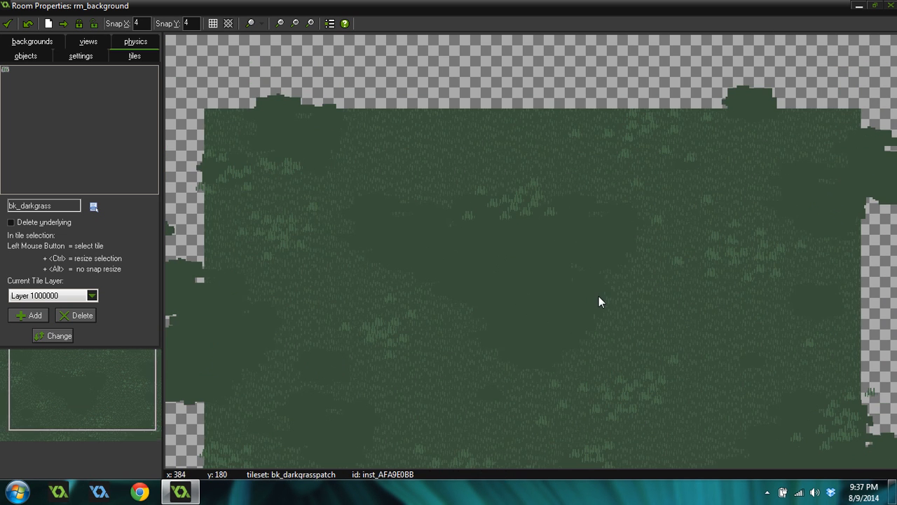
scroll(636, 294, "up", 1)
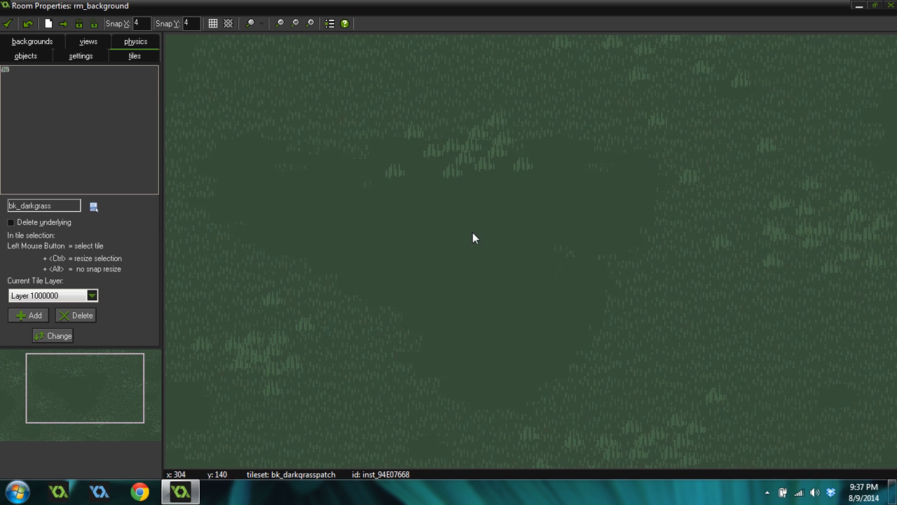
- Accept the changes to the rm_background room and close its editor
left_click(7, 23)
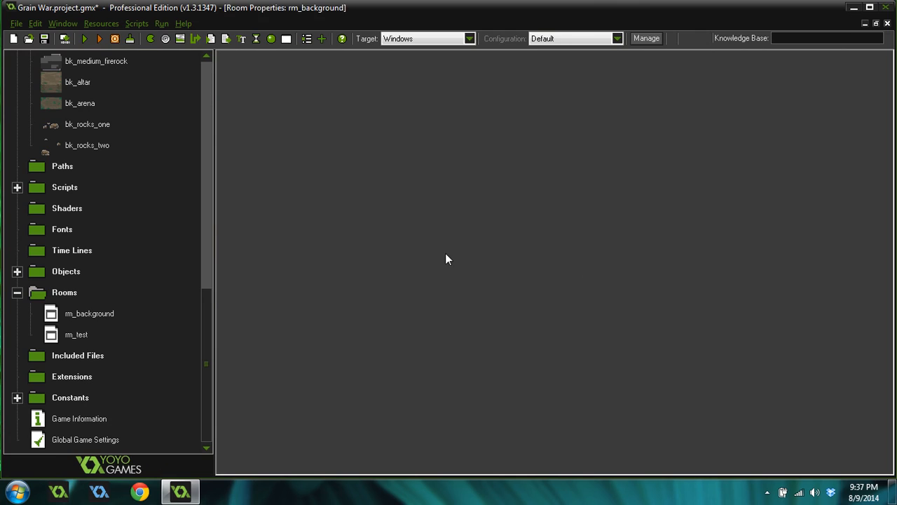
left_click_drag(205, 340, 202, 110)
right_click(77, 126)
left_click(74, 168)
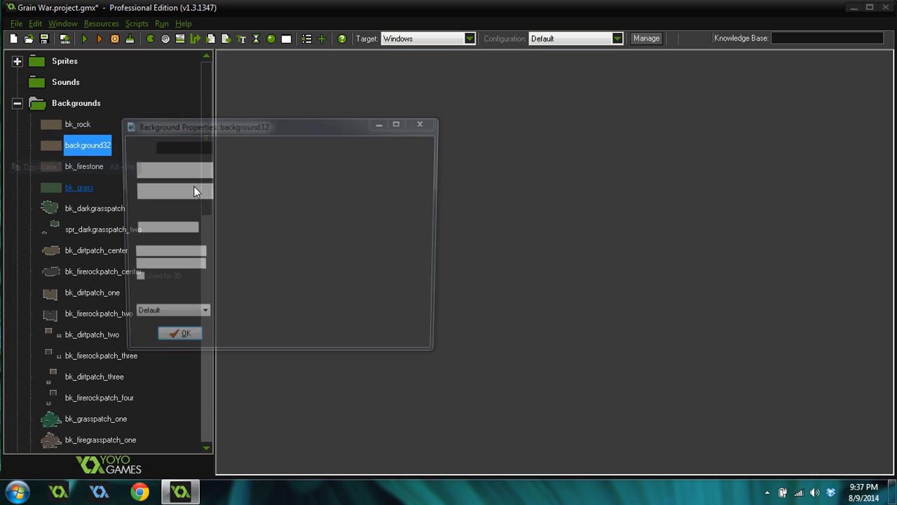
left_click_drag(198, 150, 89, 153)
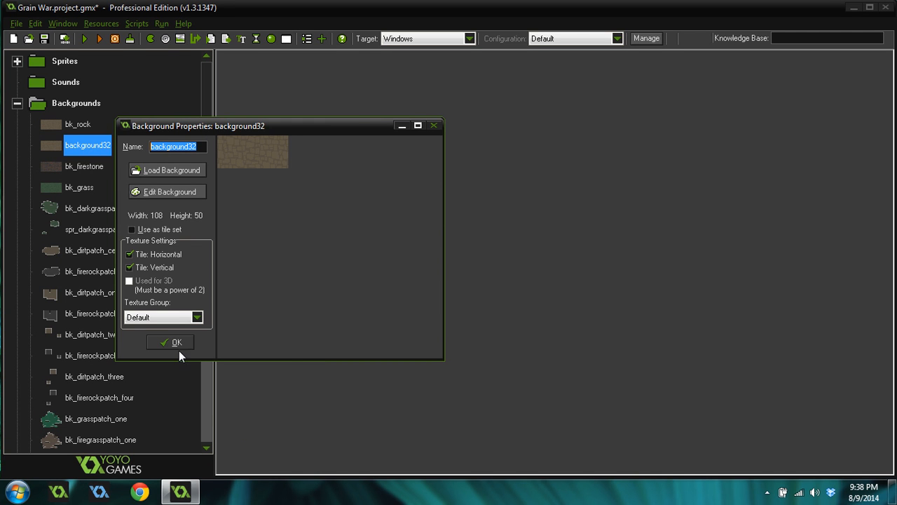
left_click(177, 347)
right_click(84, 145)
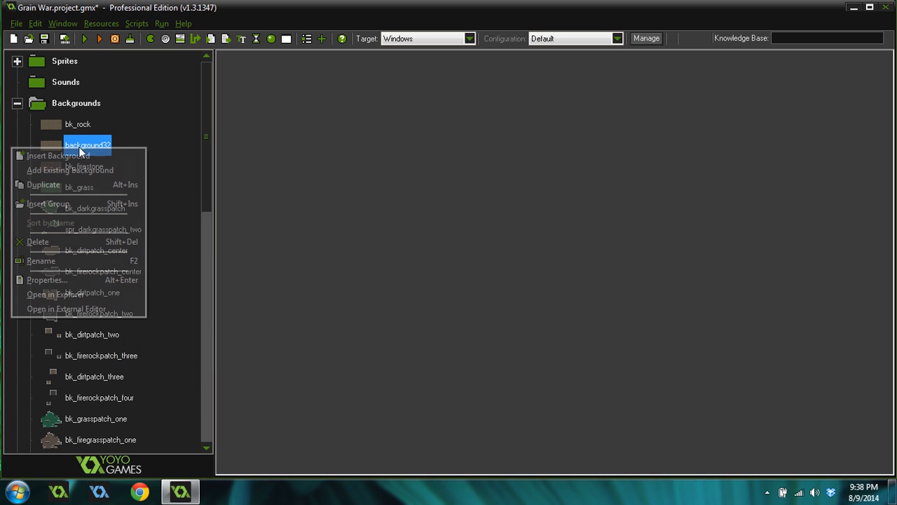
left_click(38, 242)
left_click(482, 271)
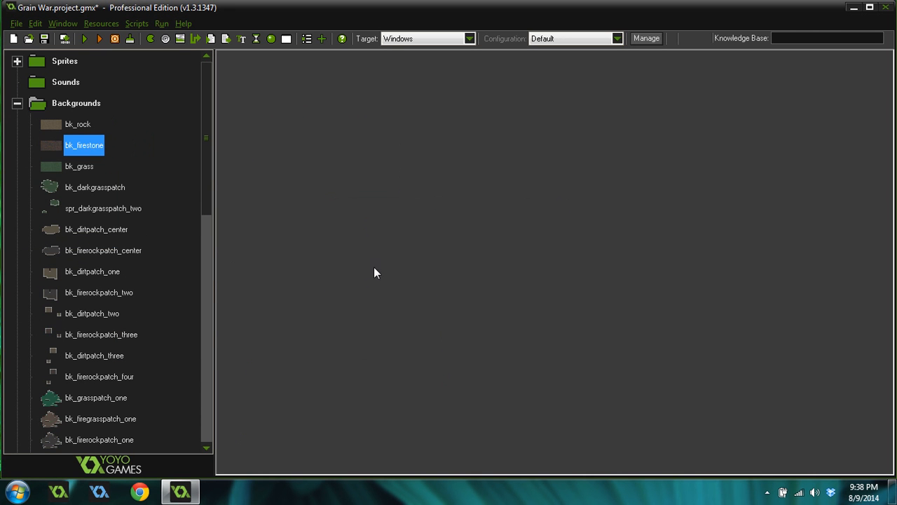
- Duplicate the bk_darkgrasspatch background and name the copy bk_darkdirt
right_click(81, 187)
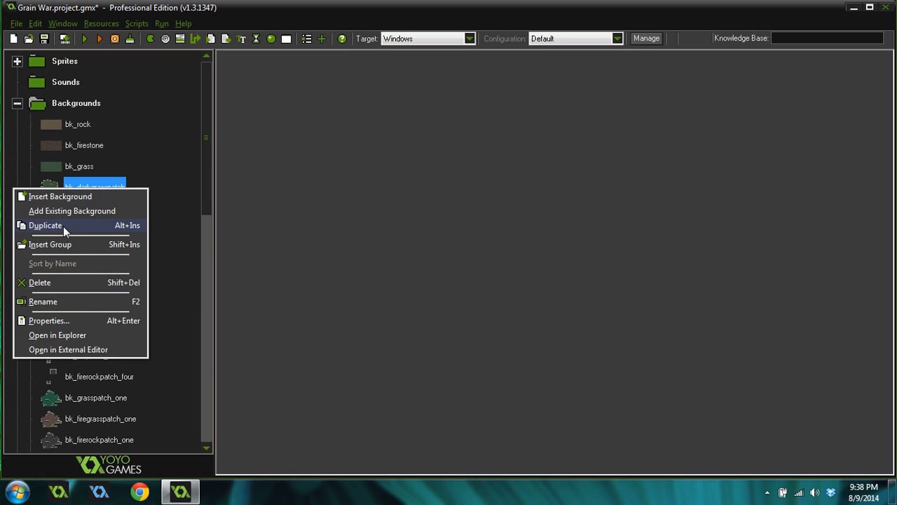
left_click(64, 228)
left_click_drag(156, 28, 366, 150)
double_click(313, 169)
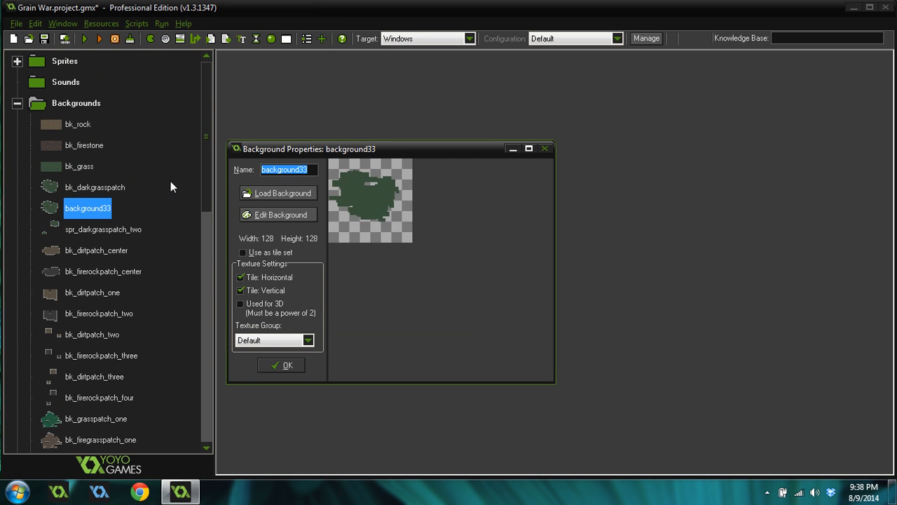
type("bk_da")
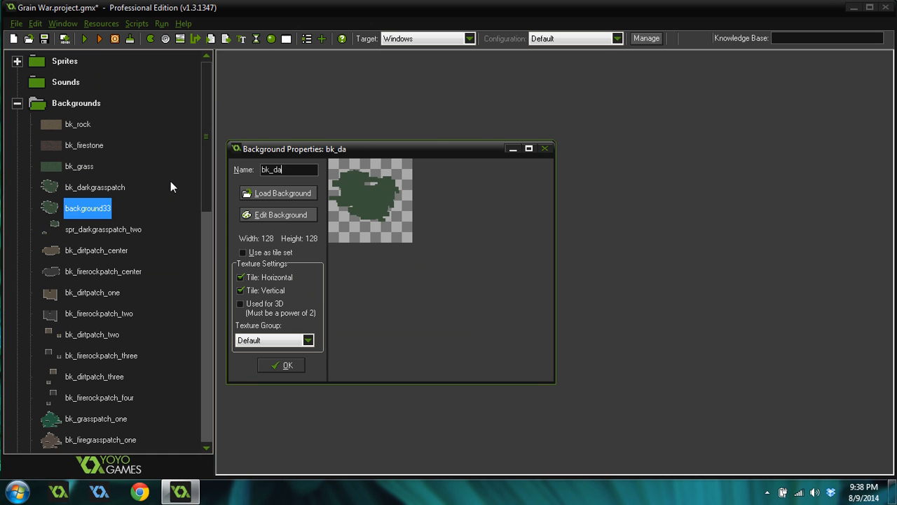
type("rkdirt")
- Open the duplicated background's image for editing and sample the patch's green as the left drawing colour
left_click(290, 213)
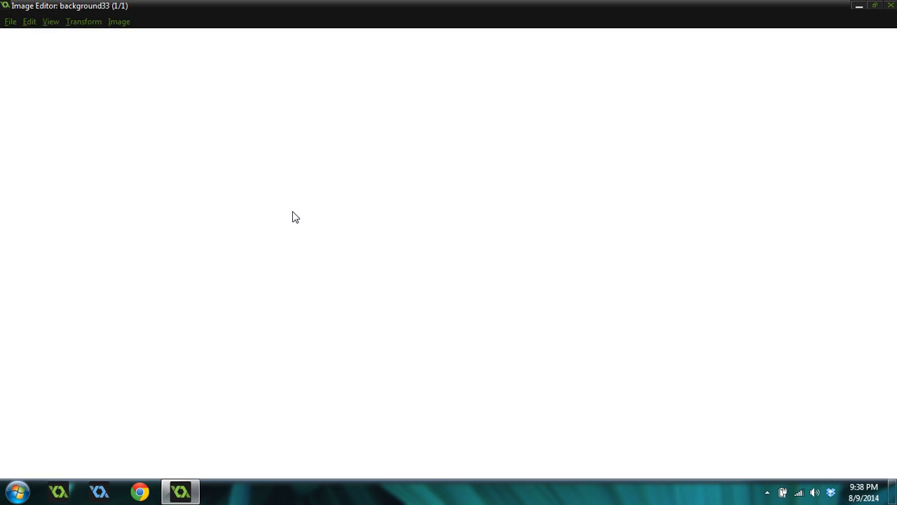
scroll(228, 248, "up", 1)
scroll(217, 253, "down", 1)
scroll(229, 249, "up", 1)
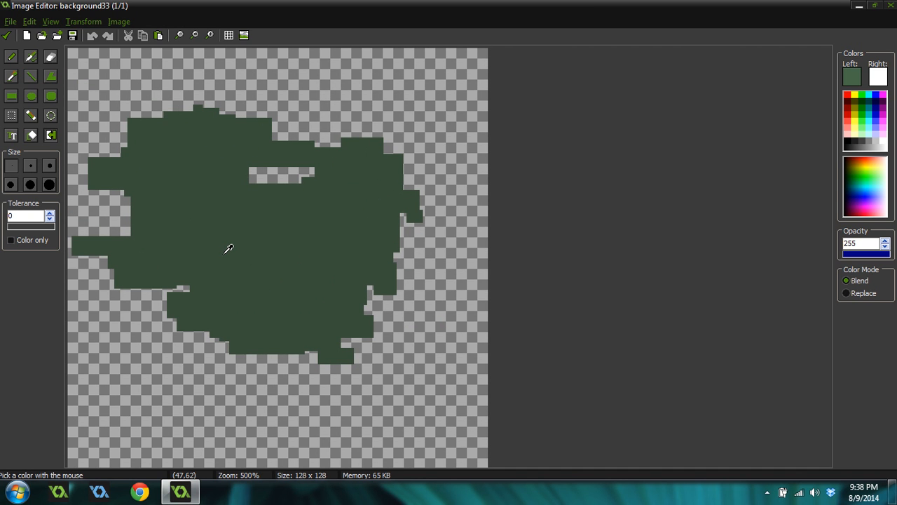
left_click(284, 226)
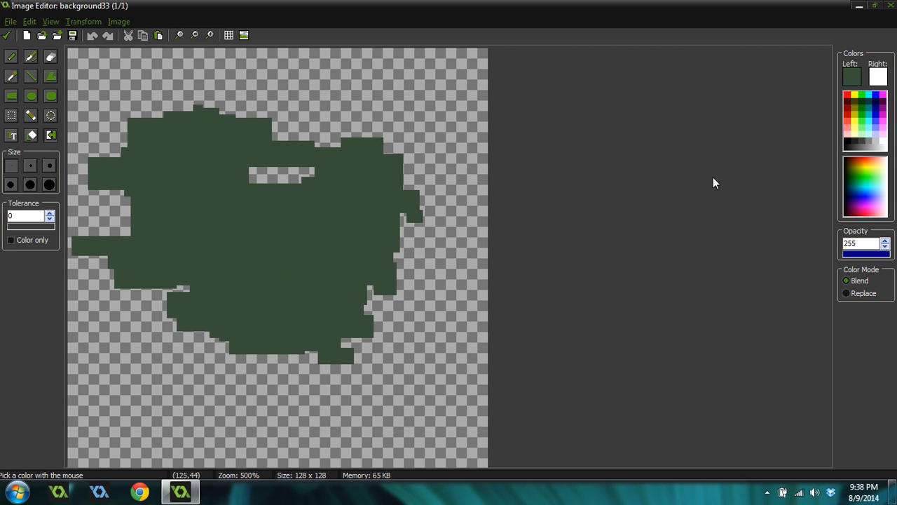
- Change the left colour to a dark brown (red 71, green 71, blue 58) and flood-fill the patch with it
left_click(852, 77)
left_click(586, 213)
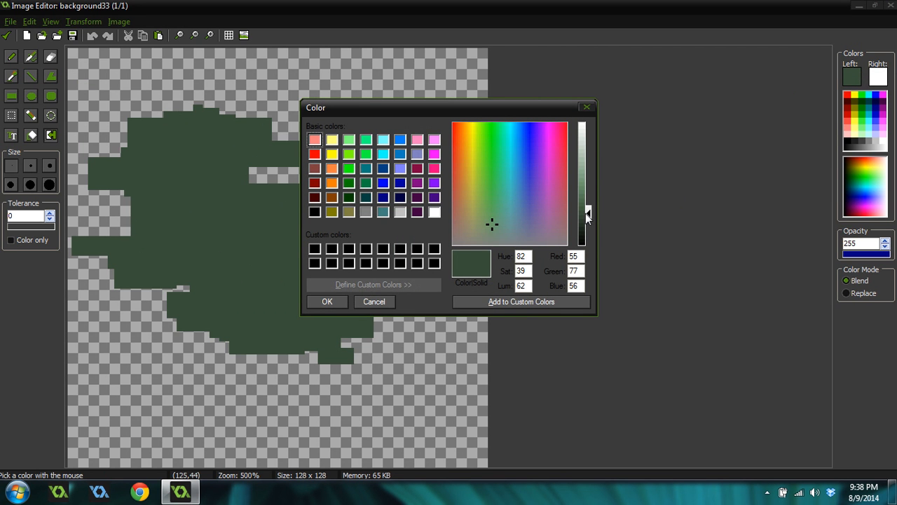
left_click_drag(475, 232, 473, 232)
left_click(327, 301)
left_click(255, 260)
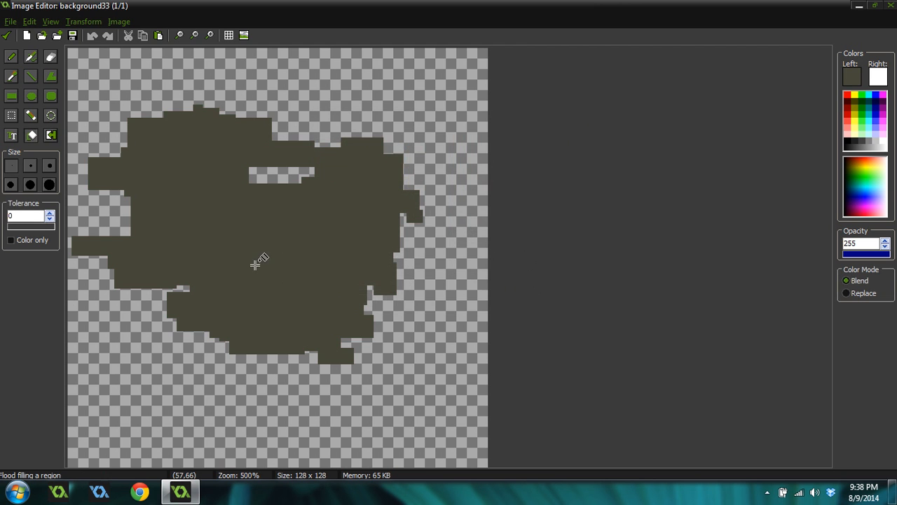
- Darken the left drawing colour slightly from the patch's brown fill colour
left_click(851, 78)
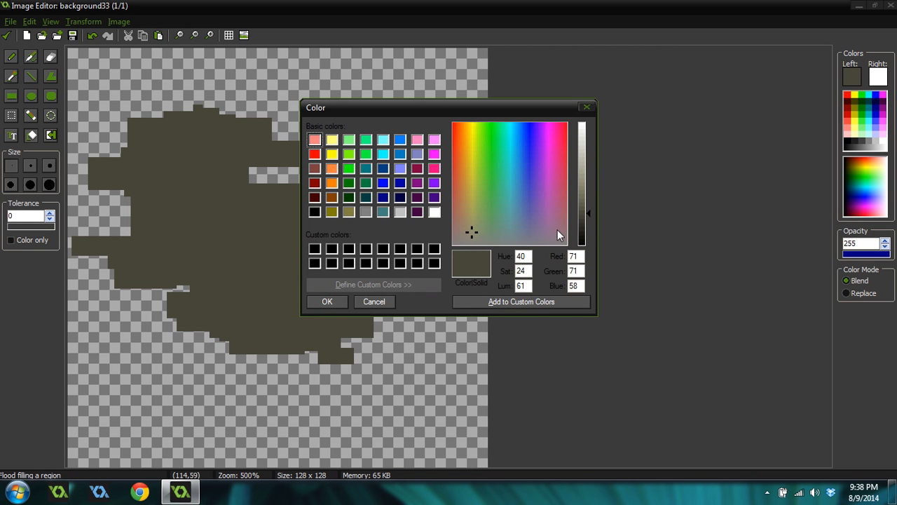
left_click(585, 217)
left_click(327, 302)
- Pencil thin, connected crack-like lines and a small solid block in the darker brown across the middle of the patch
scroll(87, 145, "up", 1, "ctrl")
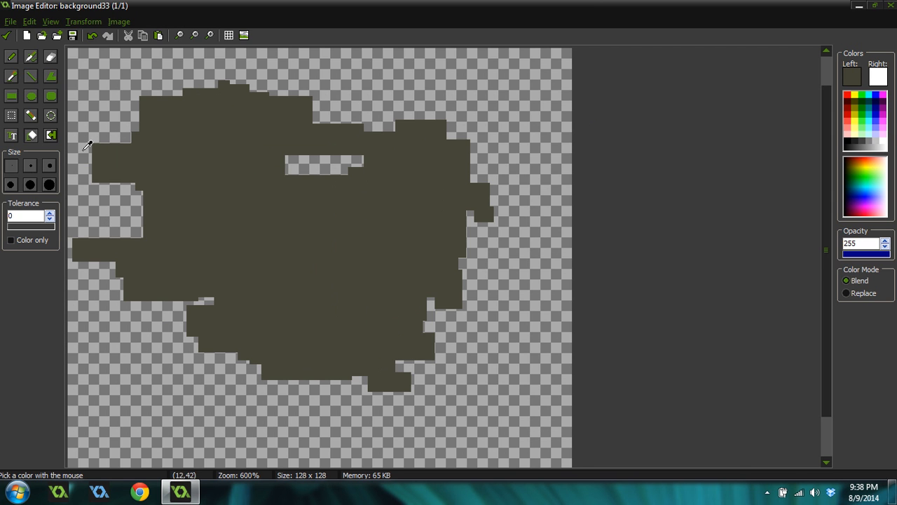
left_click(11, 56)
scroll(321, 216, "up", 2, "ctrl")
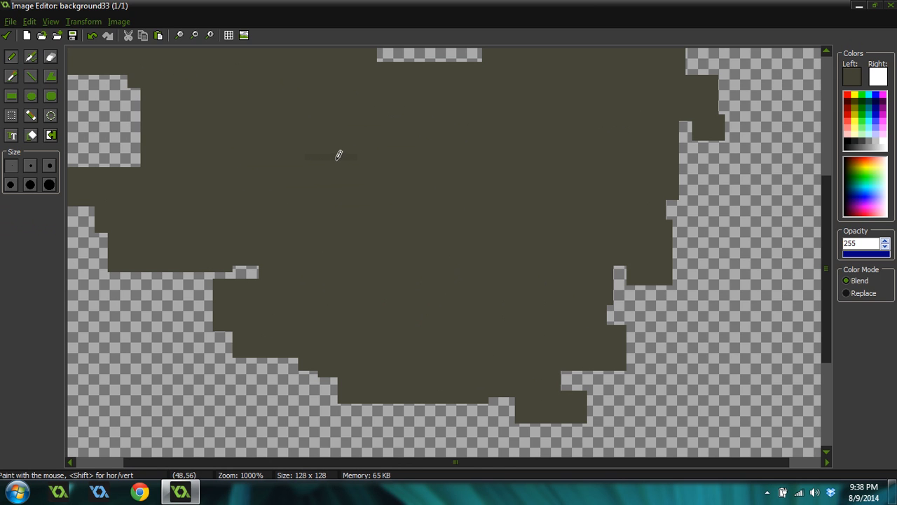
left_click_drag(335, 176, 287, 174)
left_click(497, 164, "ctrl")
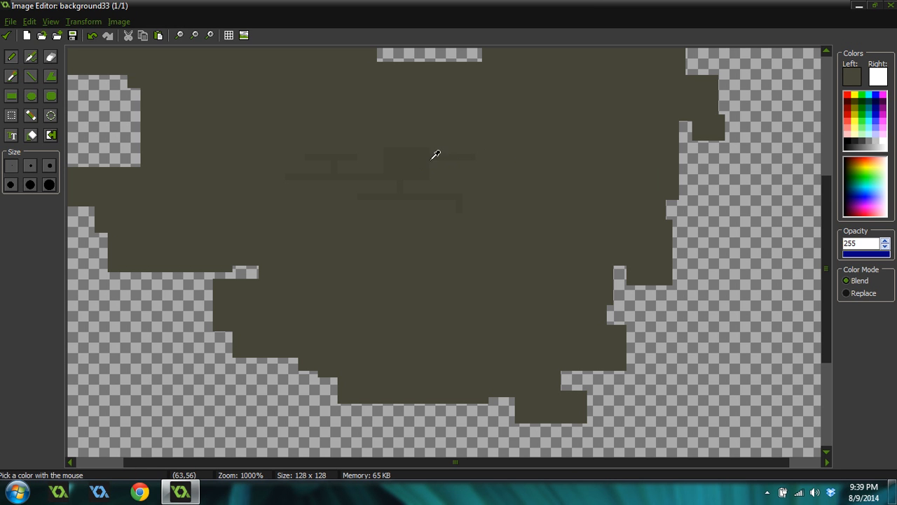
scroll(351, 215, "down", 2, "ctrl")
scroll(204, 267, "up", 3, "ctrl")
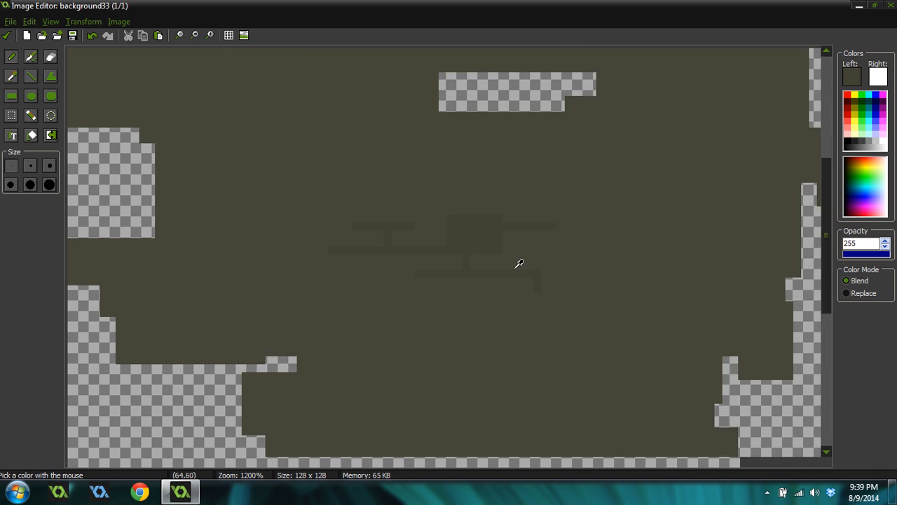
scroll(435, 288, "down", 3, "ctrl")
scroll(435, 288, "up", 3, "ctrl")
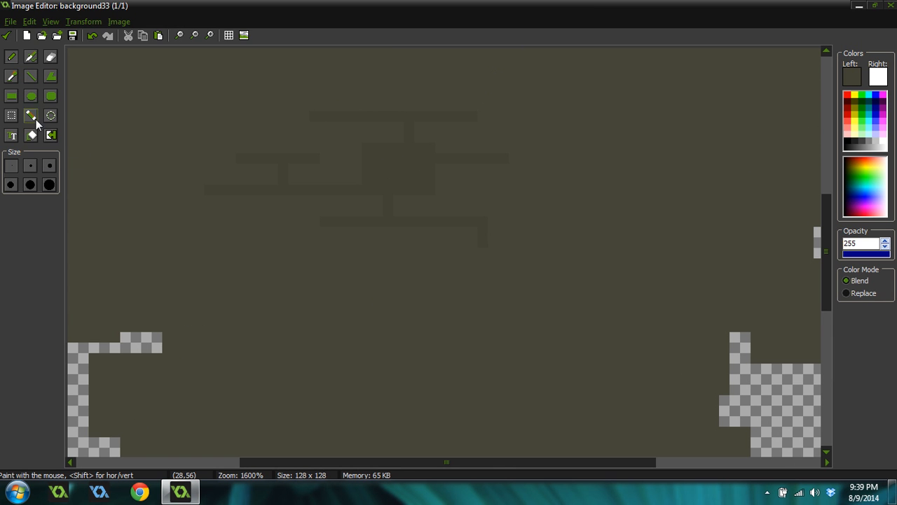
- Draw filled dark brown rectangles of varied sizes and thin horizontal bars around the pencilled cracks
left_click(12, 96)
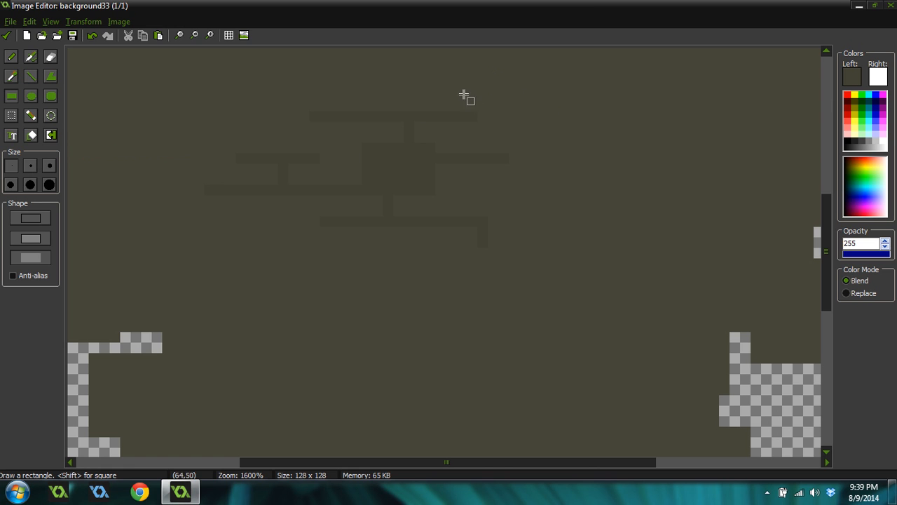
left_click_drag(551, 143, 654, 152)
left_click_drag(506, 157, 655, 155)
left_click_drag(175, 99, 253, 147)
left_click_drag(200, 241, 375, 230)
left_click_drag(328, 289, 537, 283)
left_click_drag(662, 193, 560, 192)
scroll(478, 246, "down", 3)
scroll(478, 246, "up", 1)
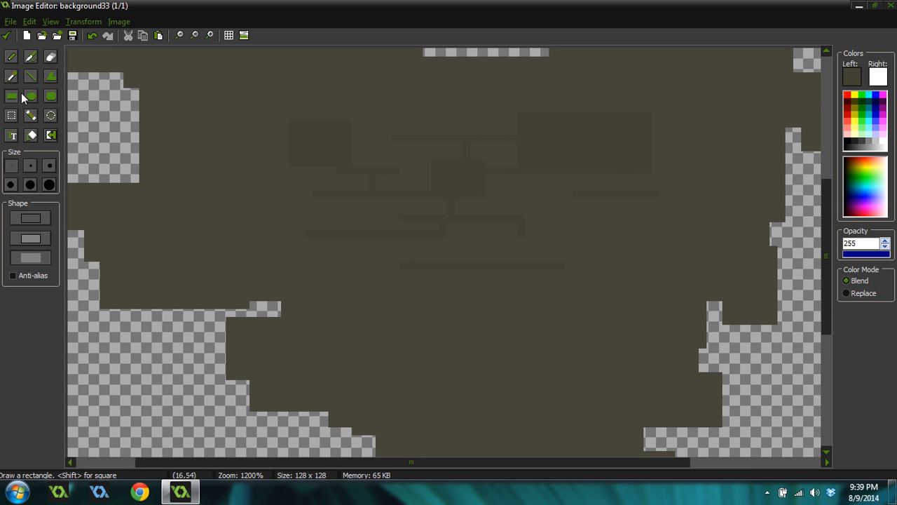
- Select all the darker crack markings with the magic wand, adding the two detached bars to the selection
key("s")
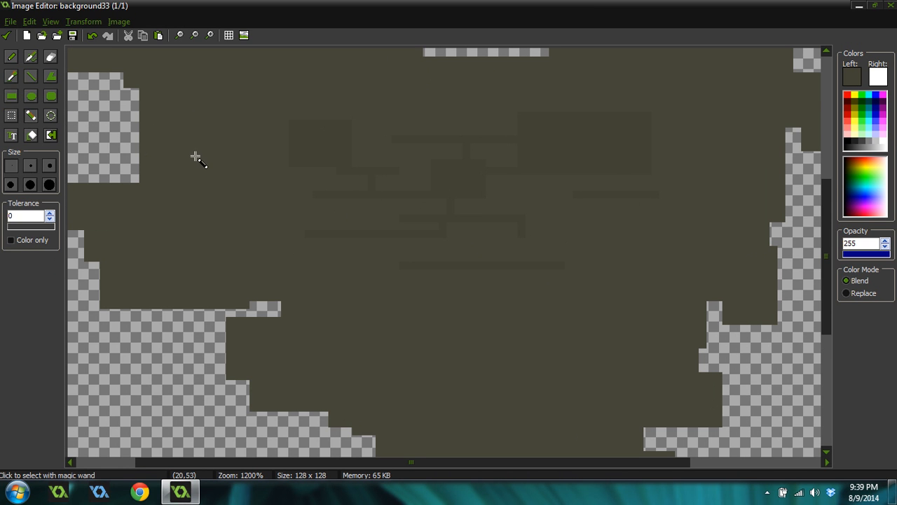
left_click(437, 182)
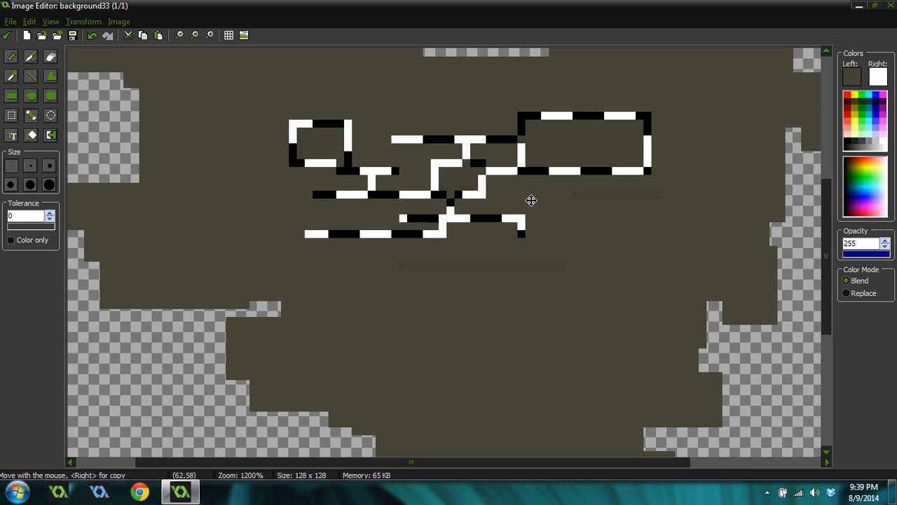
left_click(621, 194, "shift")
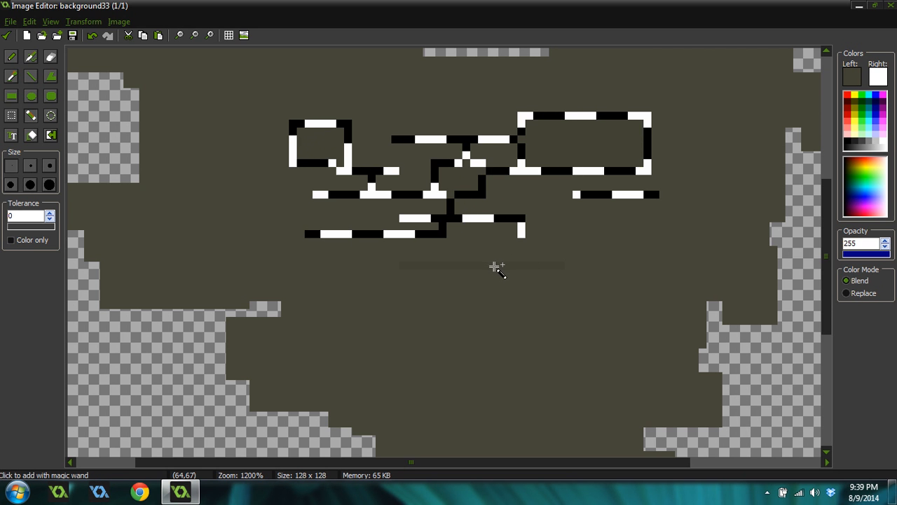
left_click(496, 265, "shift")
scroll(621, 229, "down", 1, "ctrl")
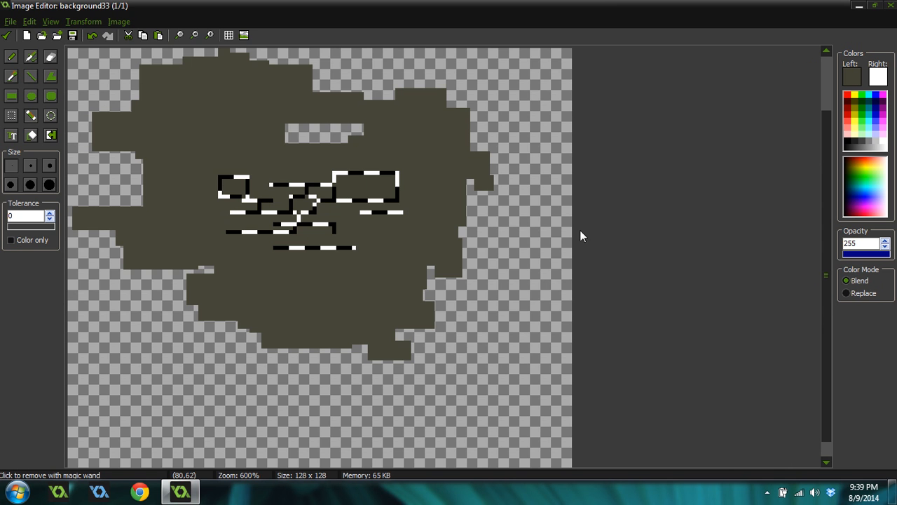
- Copy the selected markings and paste copies over the patch's upper-left and lower-left areas, moving a third copy off the canvas
key("ctrl+c")
key("ctrl+v")
left_click_drag(159, 94, 190, 133)
key("ctrl+v")
left_click_drag(176, 91, 190, 247)
key("ctrl+v")
left_click_drag(178, 80, 408, 301)
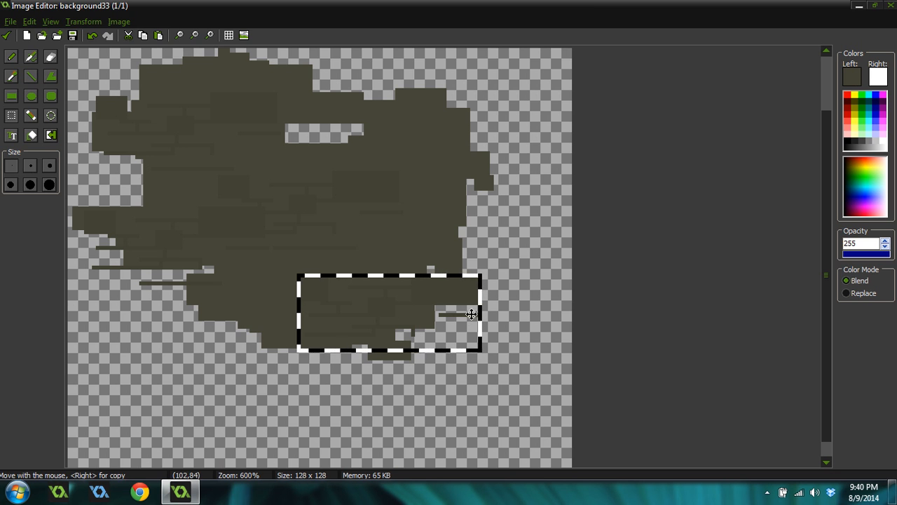
left_click_drag(368, 302, 818, 274)
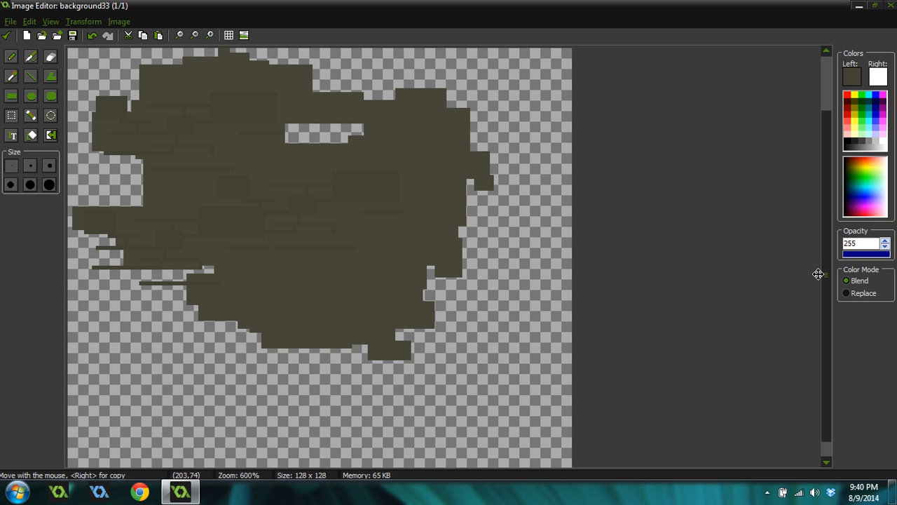
- Mirror the whole dirt patch image horizontally
left_click(82, 21)
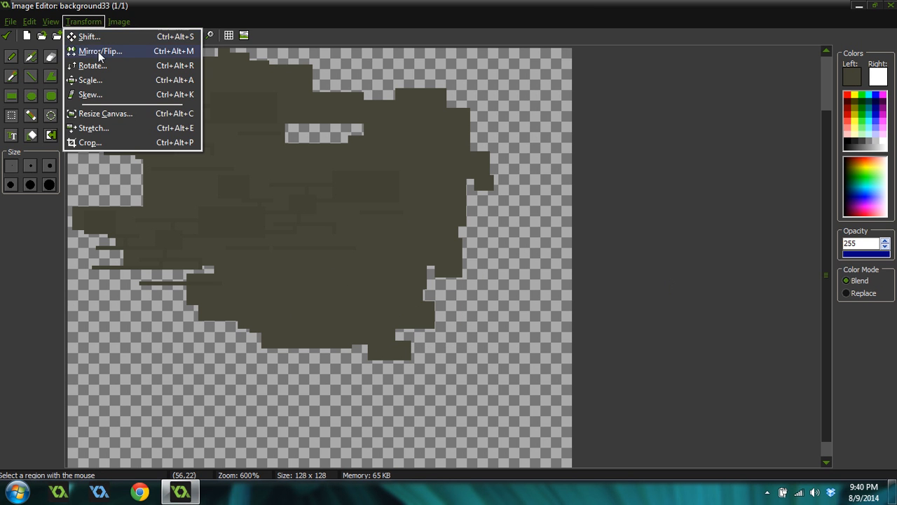
left_click(97, 52)
left_click(365, 340)
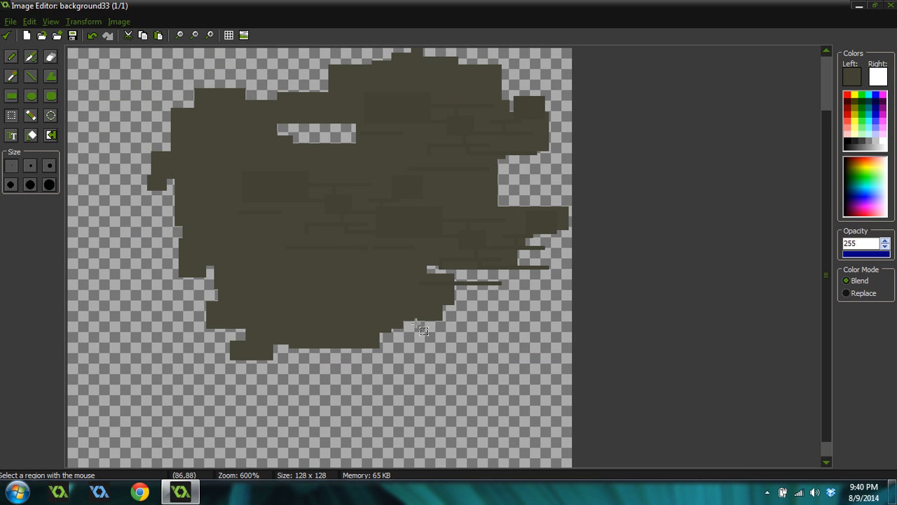
- Paste two more copies of the crack markings over the lower-left and upper-left areas of the mirrored patch
key("ctrl+v")
left_click_drag(190, 96, 298, 281)
key("ctrl+v")
mouse_move(141, 71)
left_mouse_down()
mouse_move(182, 138)
mouse_move(186, 105)
mouse_move(176, 116)
left_mouse_up()
- Select and delete the stray pasted markings that stick out beyond the patch's upper-left edge
left_click(11, 56)
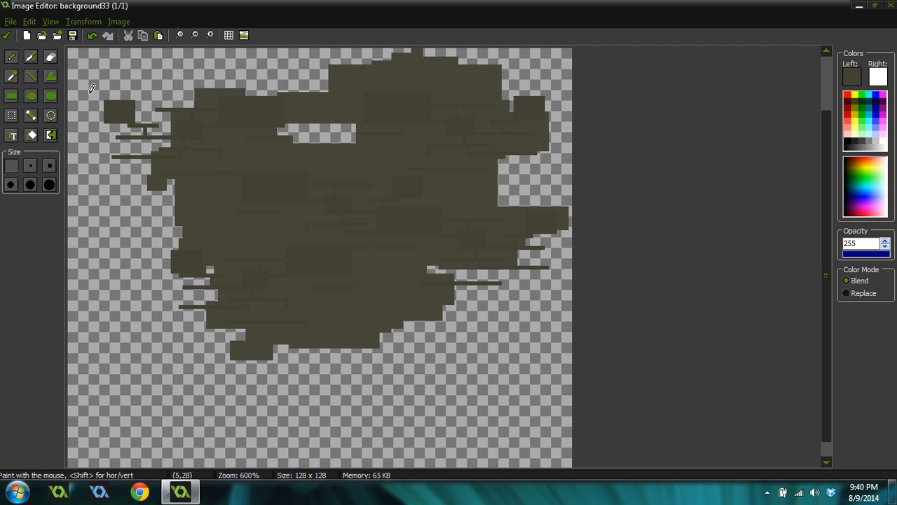
key("s")
left_click_drag(86, 86, 150, 155)
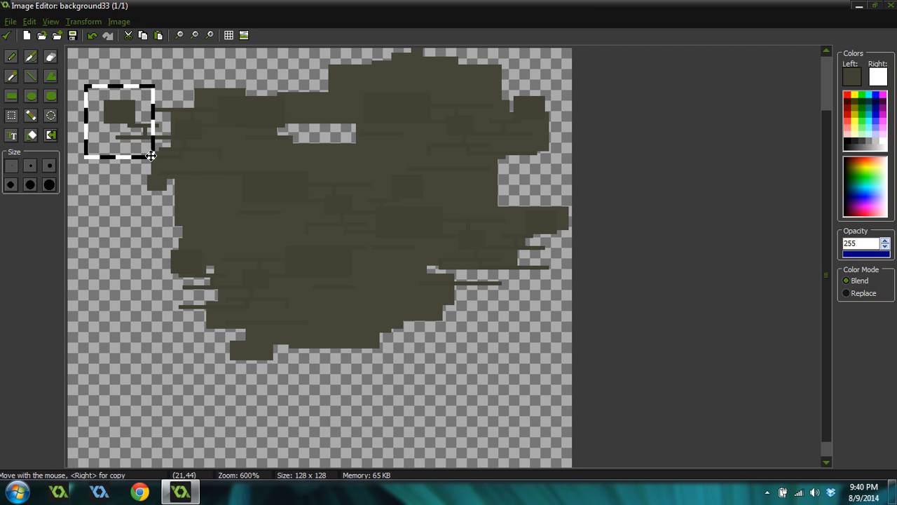
key("Delete")
left_click_drag(145, 117, 160, 129)
key("Delete")
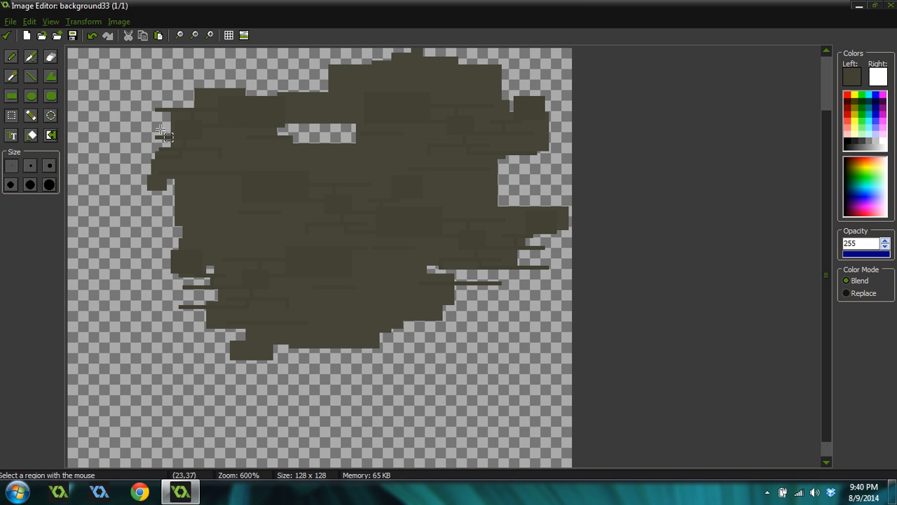
- Cut rectangular notches out of the patch's lower, left and upper edges to make its outline more irregular
left_click_drag(319, 311, 414, 353)
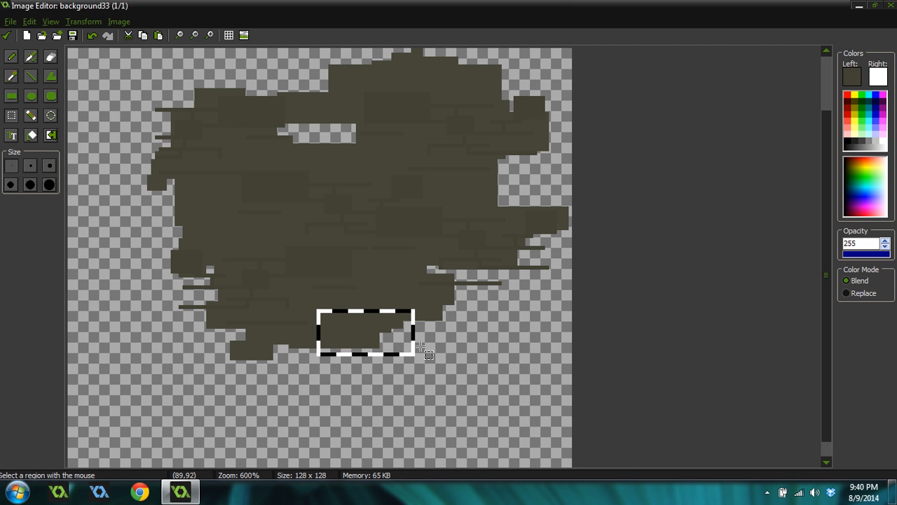
key("Delete")
left_click_drag(161, 201, 210, 223)
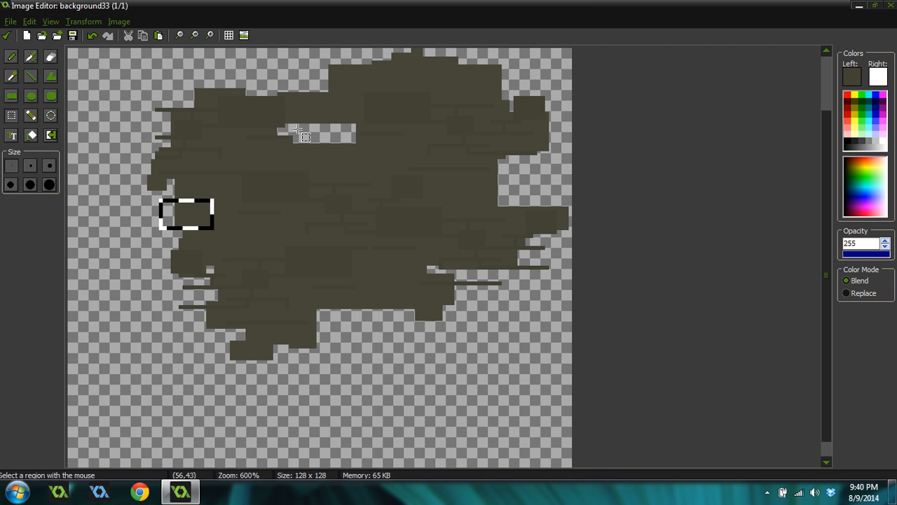
key("Delete")
left_click_drag(309, 57, 327, 123)
key("Delete")
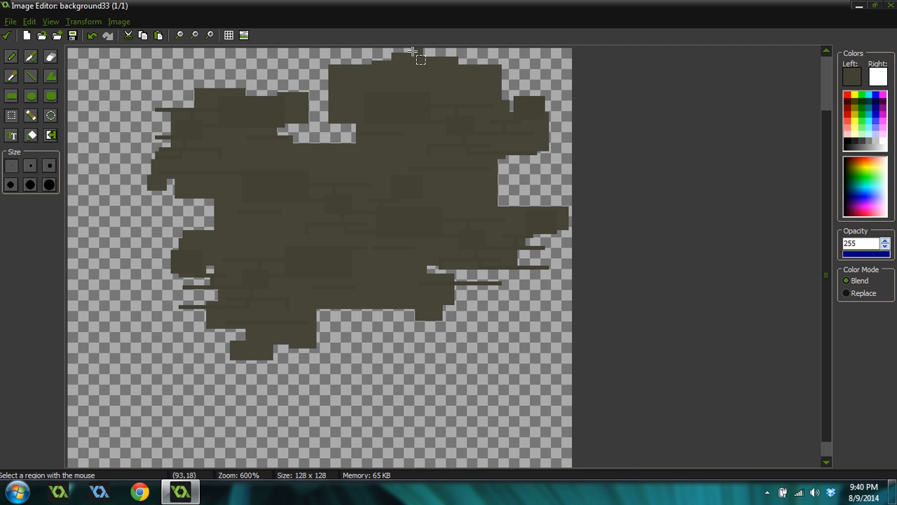
left_click_drag(391, 52, 519, 93)
key("Delete")
left_click_drag(469, 68, 369, 48)
key("Delete")
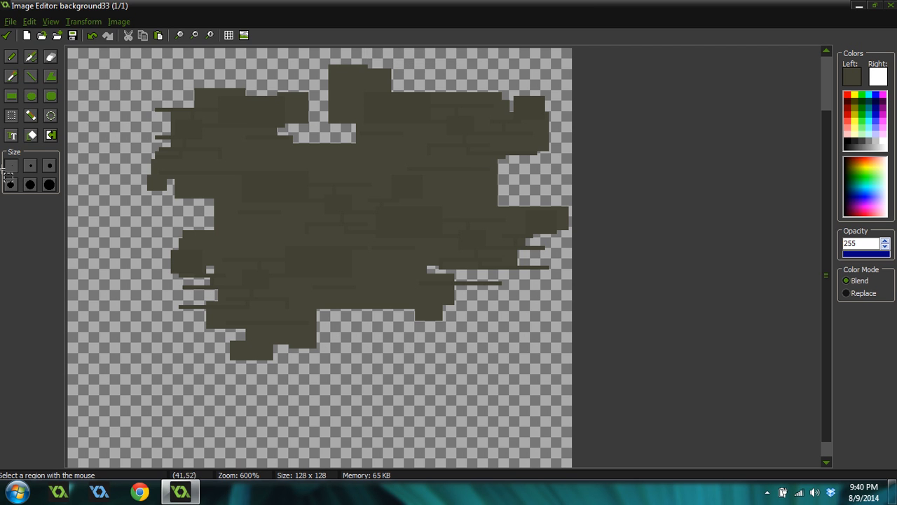
- Accept the edited image and close the bk_darkdirt background's properties
left_click(7, 37)
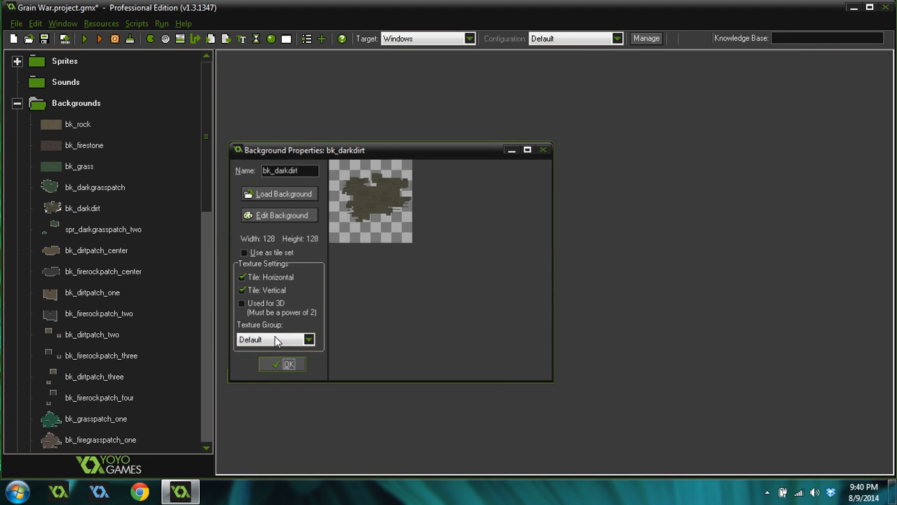
left_click(286, 367)
- Open the rm_background room and choose bk_darkdirt as the tile background to place
left_click_drag(206, 190, 215, 416)
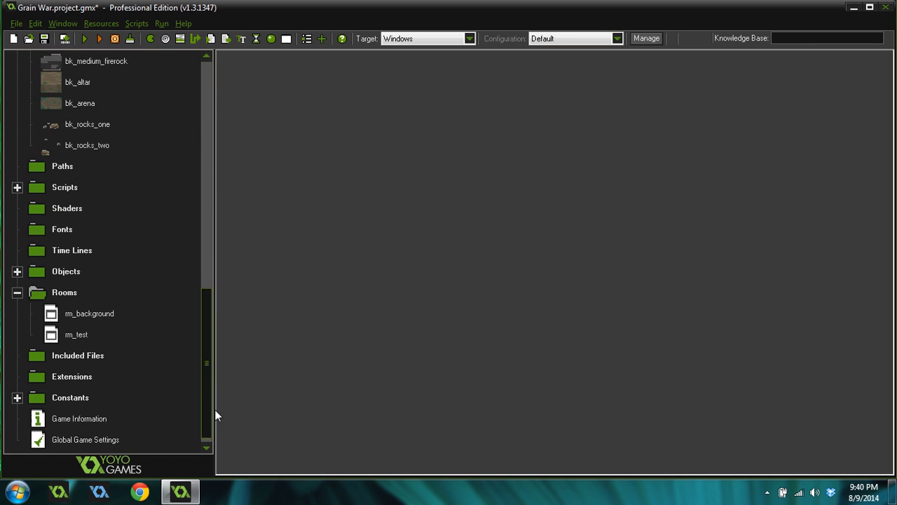
double_click(82, 314)
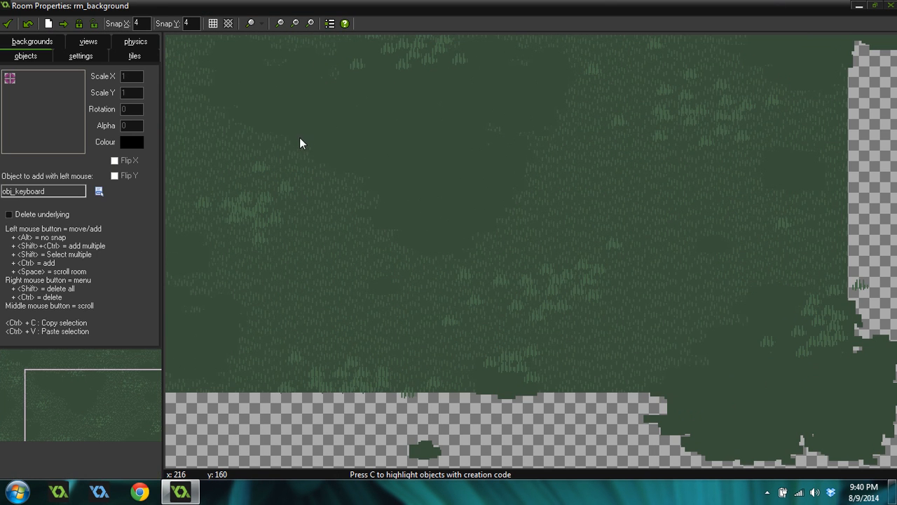
left_click(44, 144)
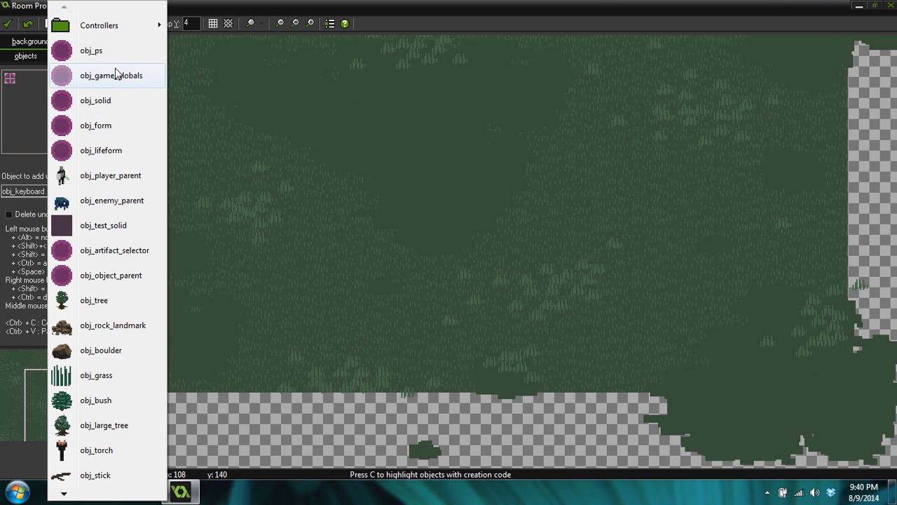
left_click(34, 40)
left_click(133, 41)
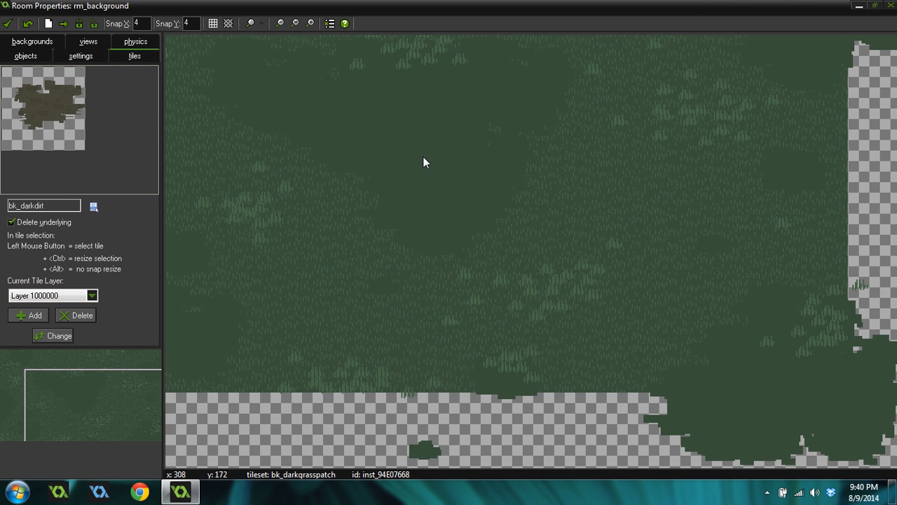
- Turn off deleting underlying tiles and try placing a bk_darkdirt tile on the dark grass area, removing the trial tile
scroll(423, 164, "down", 1)
scroll(321, 213, "up", 3)
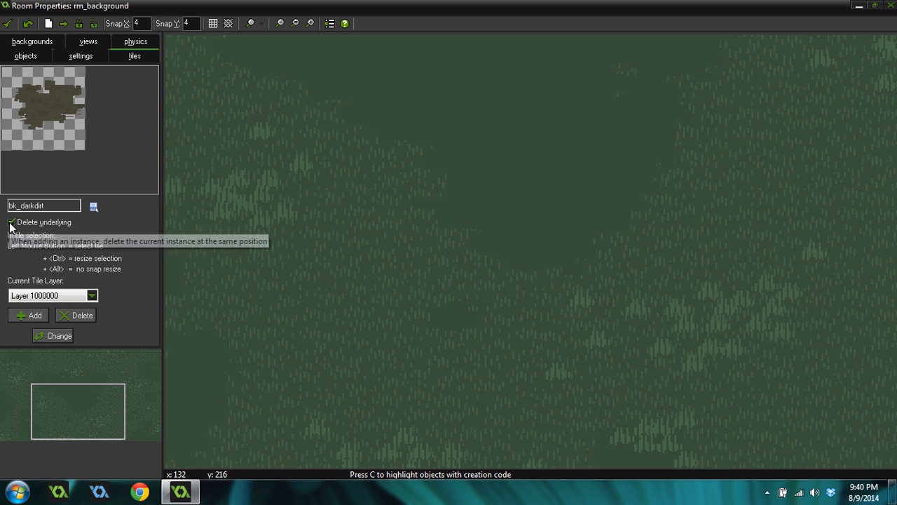
left_click(10, 223)
scroll(628, 343, "down", 3)
scroll(539, 148, "up", 2)
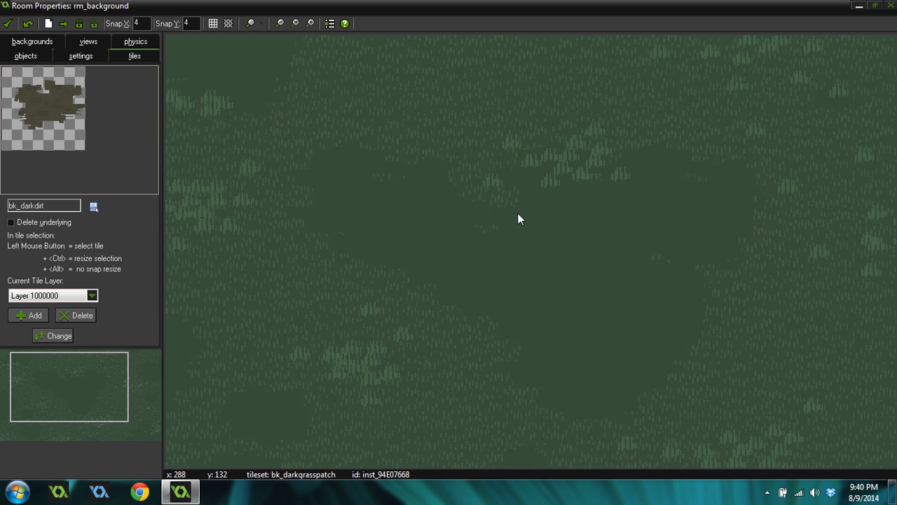
left_click(492, 203)
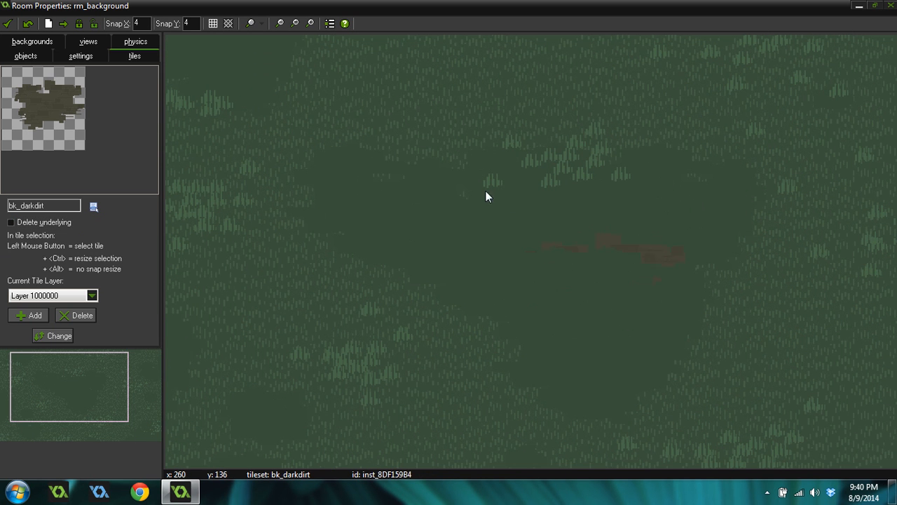
right_click(452, 171)
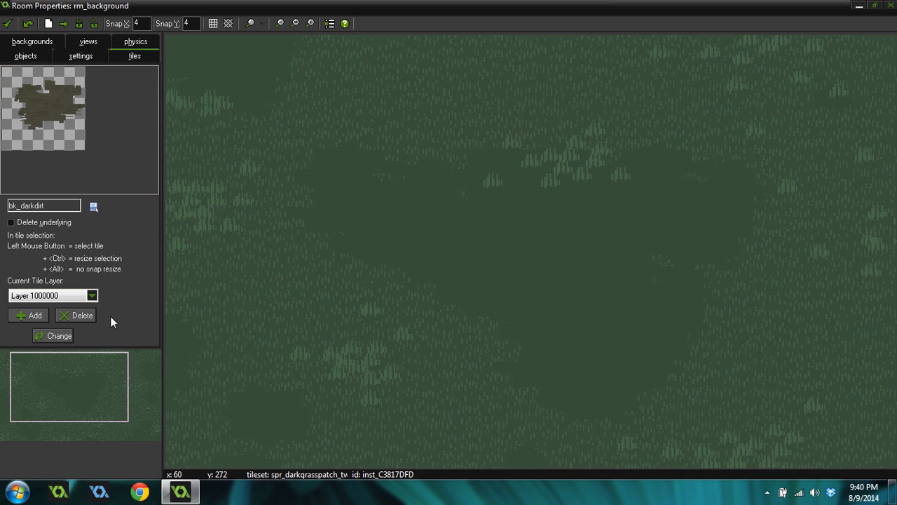
- Add a new tile layer to the room with a depth of 100000
left_click(92, 295)
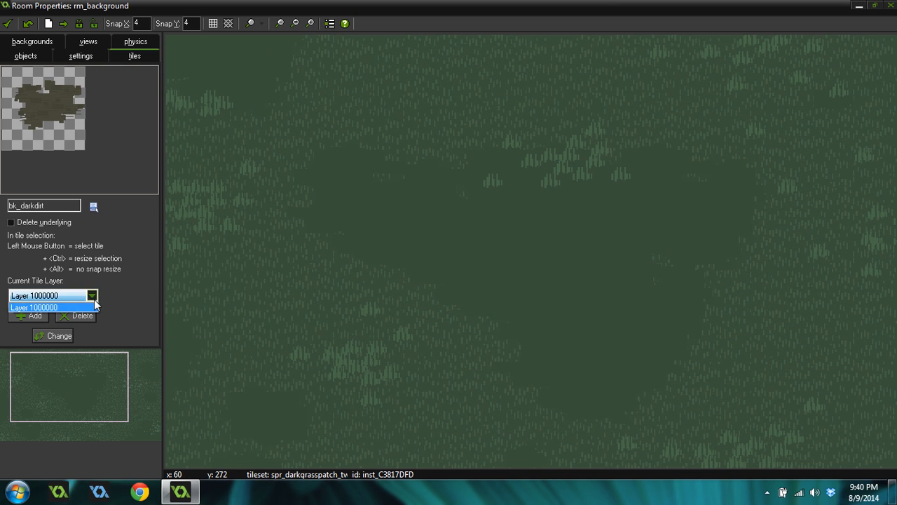
left_click(49, 303)
left_click(35, 316)
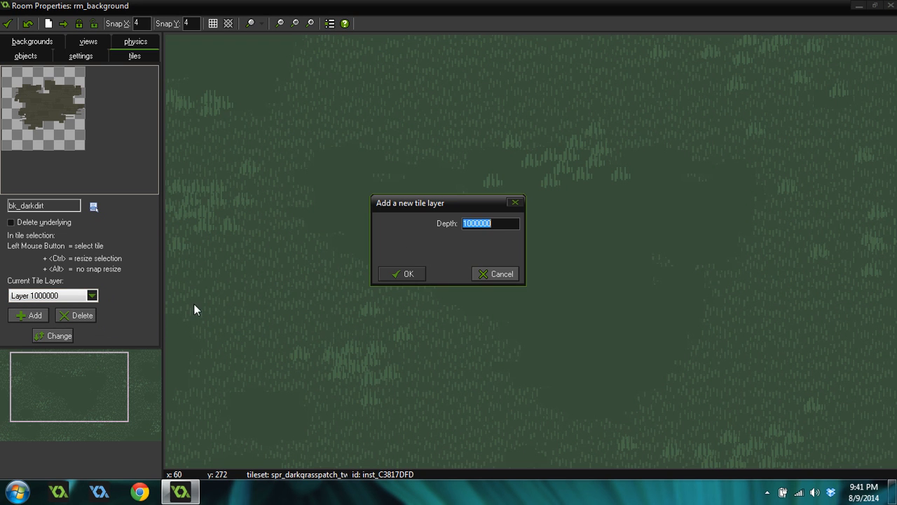
left_click(497, 223)
left_click(416, 274)
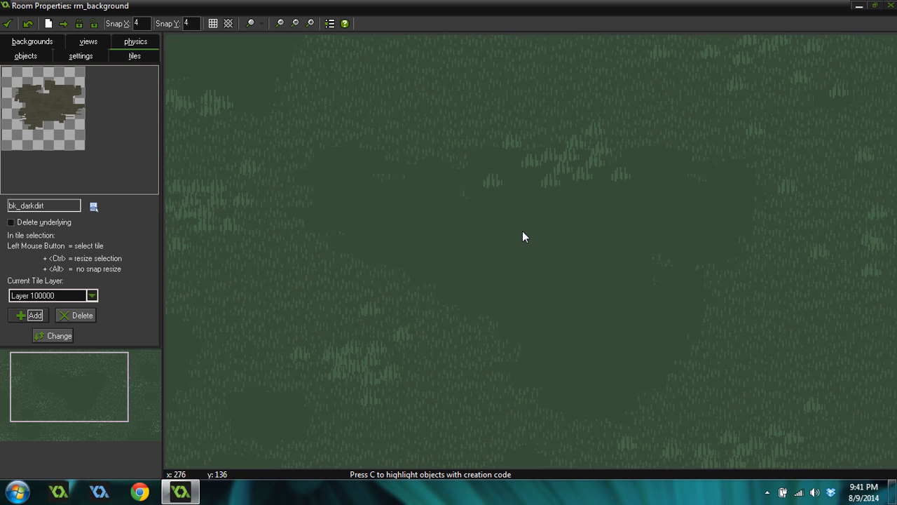
- Place a bk_darkdirt tile on the dark grass near the room's centre using the 100000 tile layer
left_click_drag(529, 227, 427, 178)
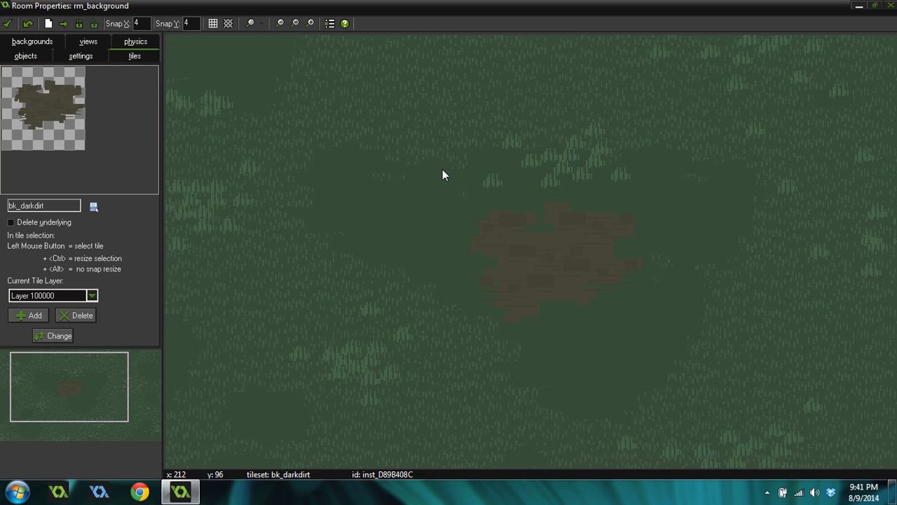
scroll(567, 265, "down", 4)
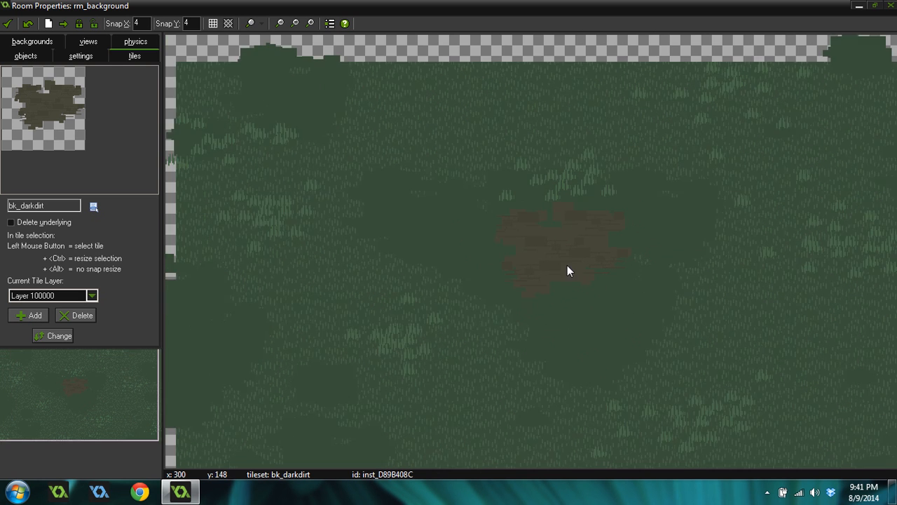
scroll(605, 292, "up", 3)
scroll(615, 290, "up", 3)
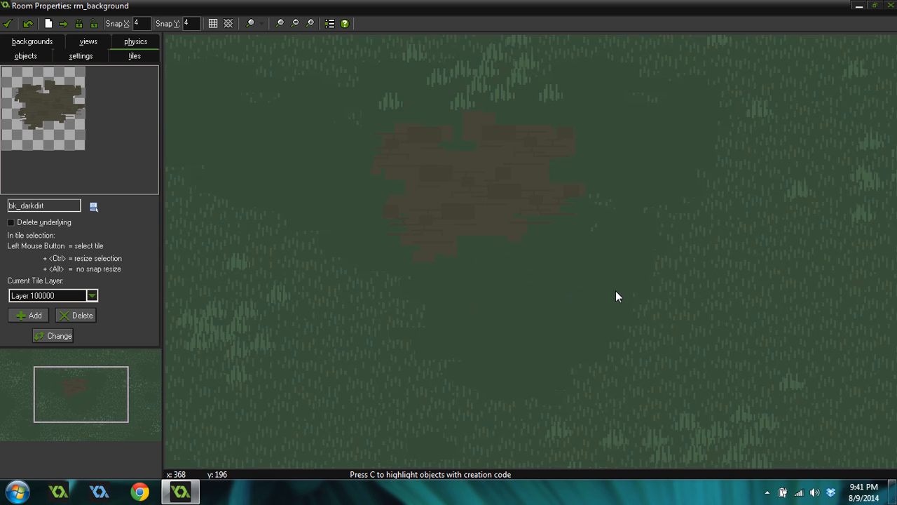
scroll(570, 290, "down", 4)
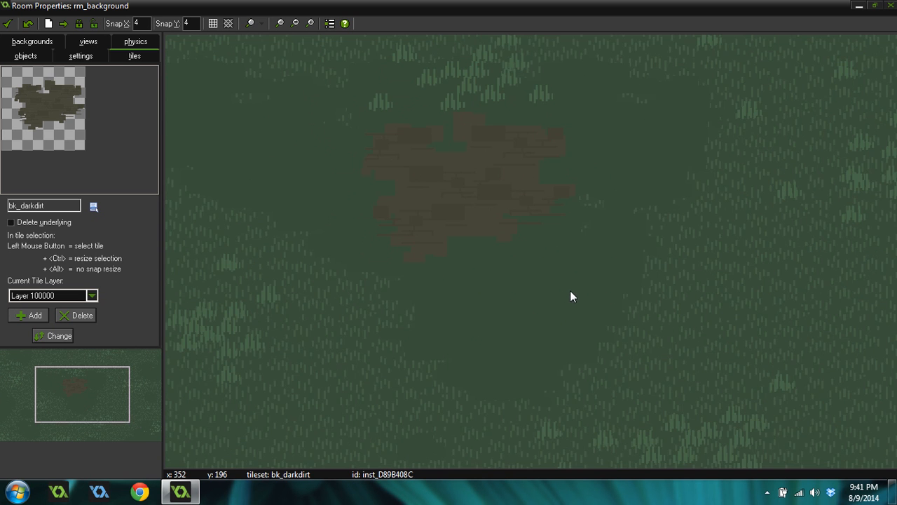
scroll(621, 310, "down", 2)
- Try more bk_darkdirt tiles over the room's left edge and overlapping the central dirt patch to enlarge it
left_click_drag(246, 311, 225, 287)
left_click(461, 204)
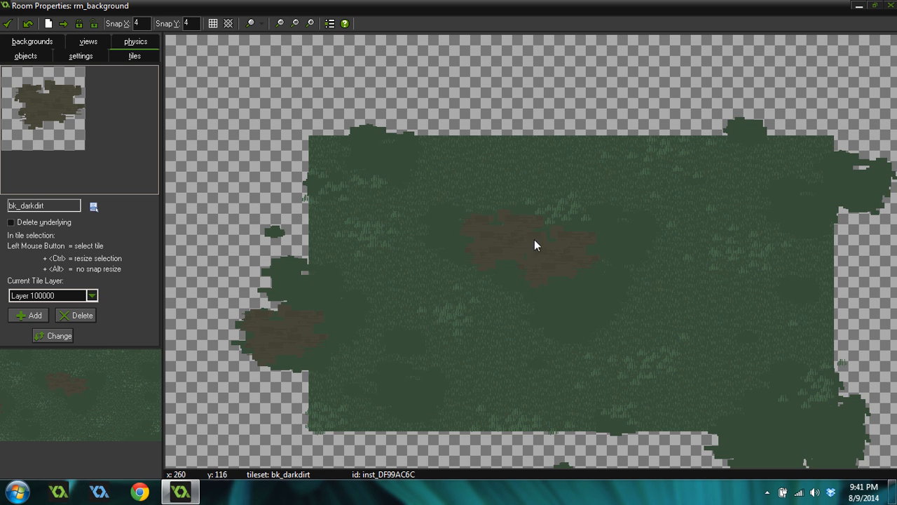
scroll(758, 367, "up", 1)
scroll(770, 379, "down", 2)
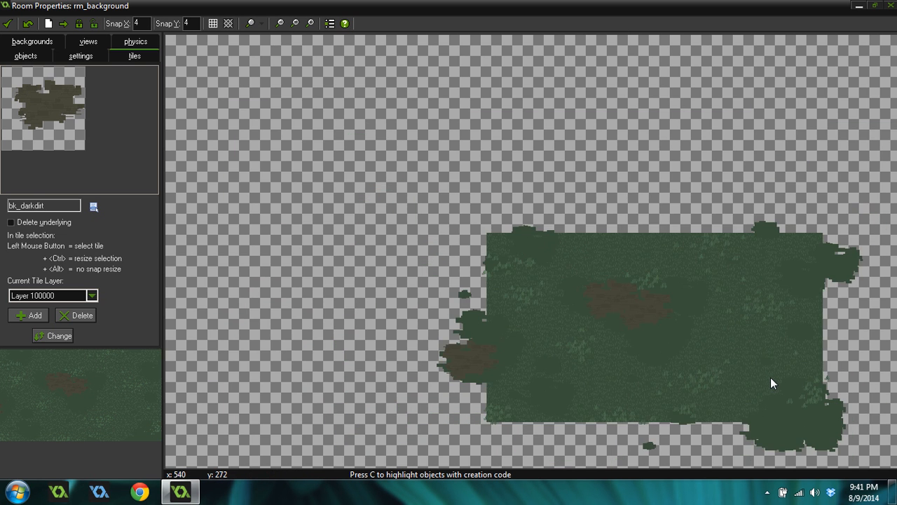
scroll(736, 373, "up", 2)
left_click_drag(349, 170, 259, 70)
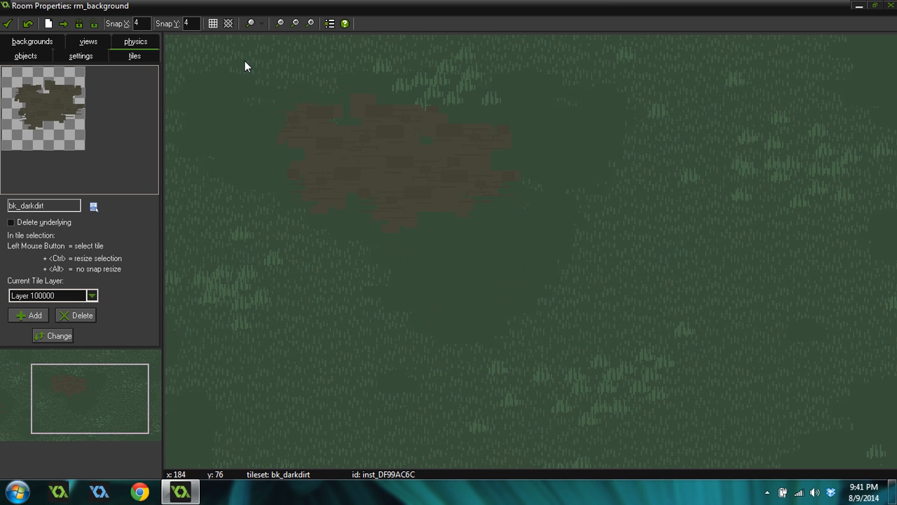
left_click_drag(277, 128, 277, 127)
left_click_drag(301, 147, 419, 92)
left_click_drag(420, 199, 400, 182)
- Remove all the trial dirt tiles and place a single bk_darkdirt tile on the central dark grass area
scroll(595, 246, "down", 3)
scroll(614, 275, "up", 1)
scroll(614, 274, "down", 2)
scroll(581, 262, "up", 3)
right_click(502, 209)
right_click(548, 131)
right_click(505, 138)
right_click(349, 146)
scroll(440, 292, "down", 1)
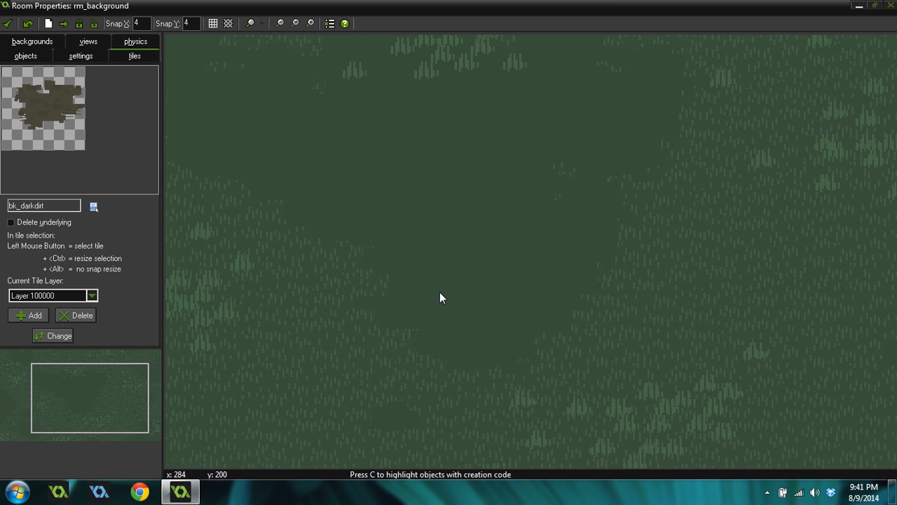
scroll(302, 305, "down", 1)
scroll(205, 313, "up", 2)
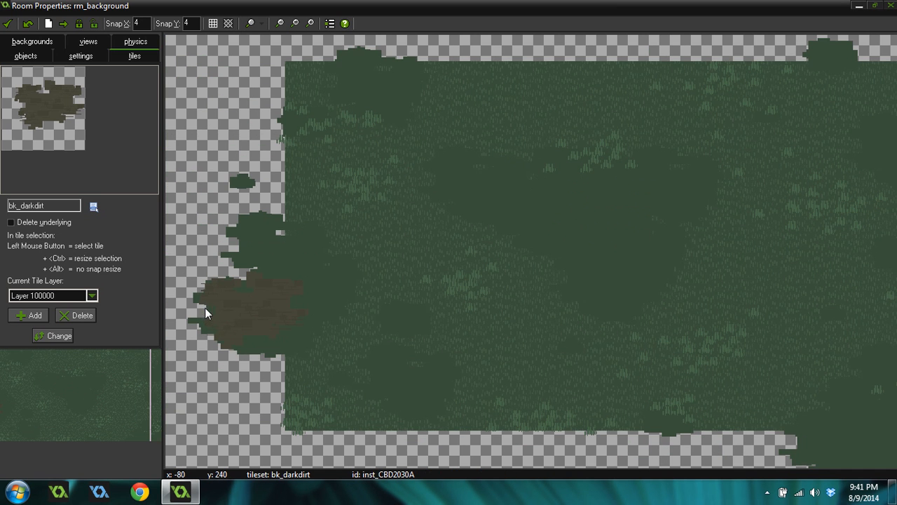
right_click(243, 311)
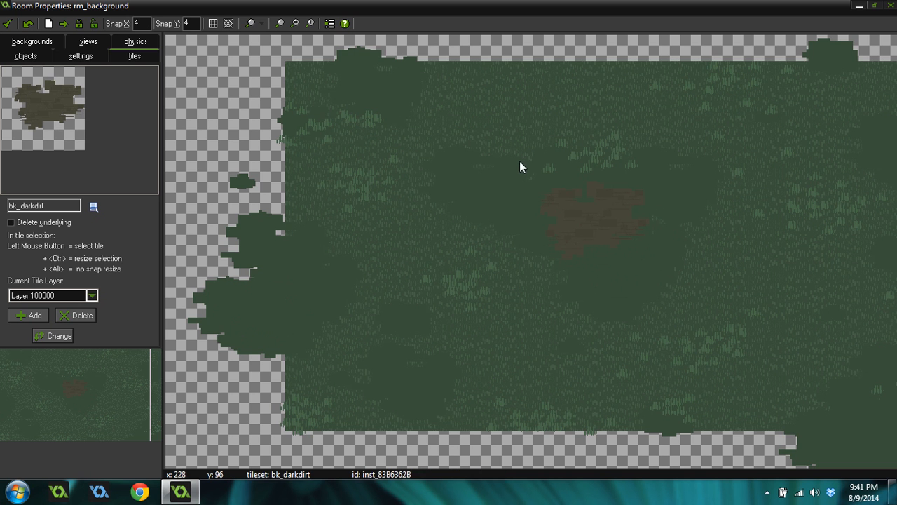
- Examine how the dirt patch blends with the surrounding grass across the whole room
scroll(785, 242, "down", 1)
scroll(797, 219, "up", 1)
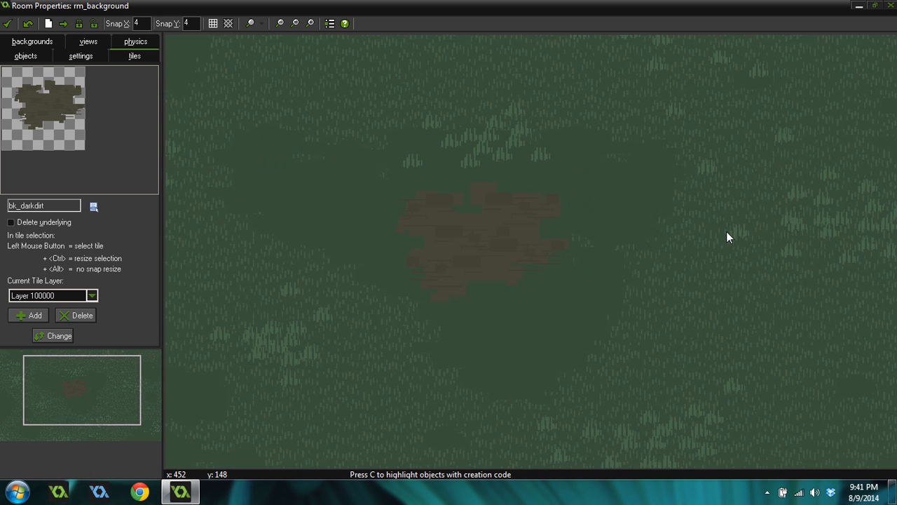
scroll(729, 235, "down", 2)
scroll(765, 268, "up", 2)
scroll(703, 188, "up", 1)
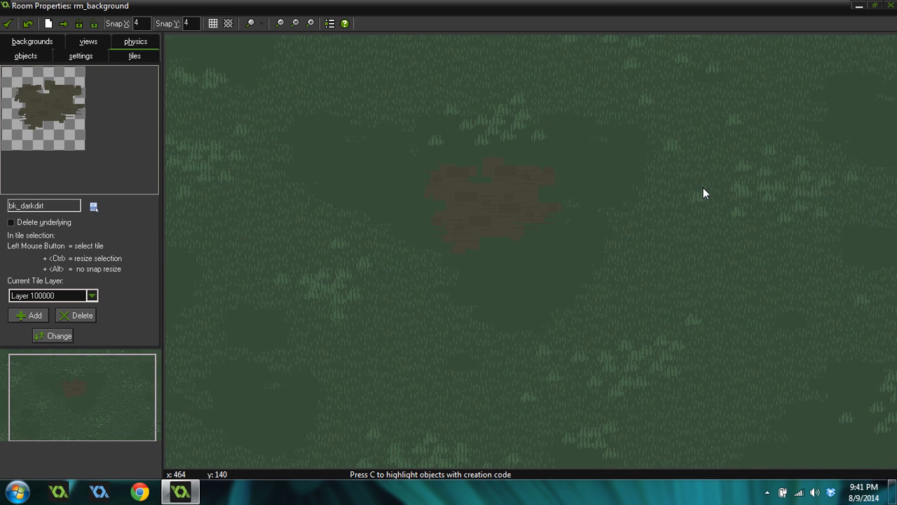
scroll(658, 188, "down", 2)
scroll(562, 189, "up", 2)
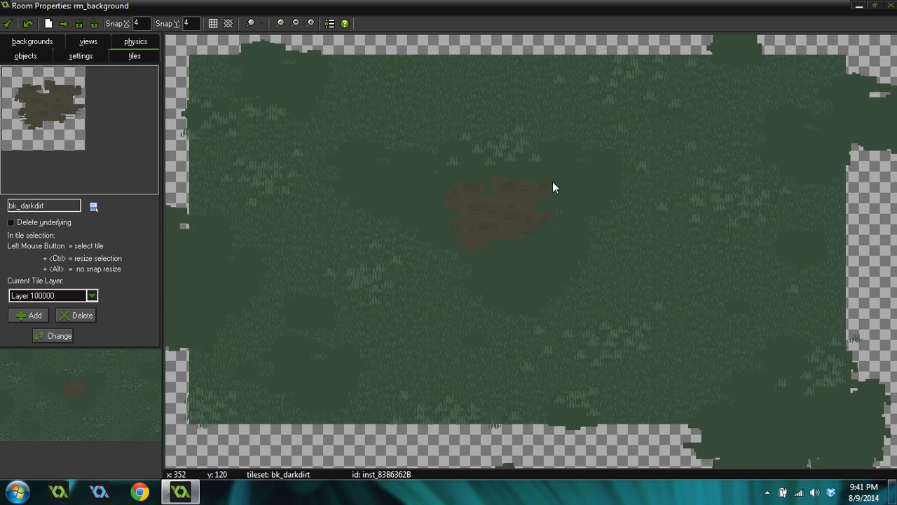
scroll(539, 245, "down", 1)
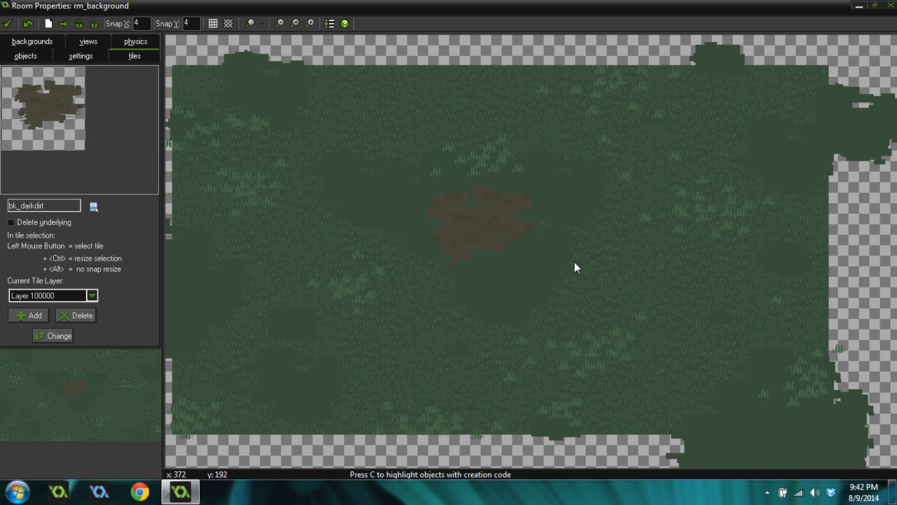
- Accept the room changes and open the bk_darkdirt background's image for editing
left_click(7, 23)
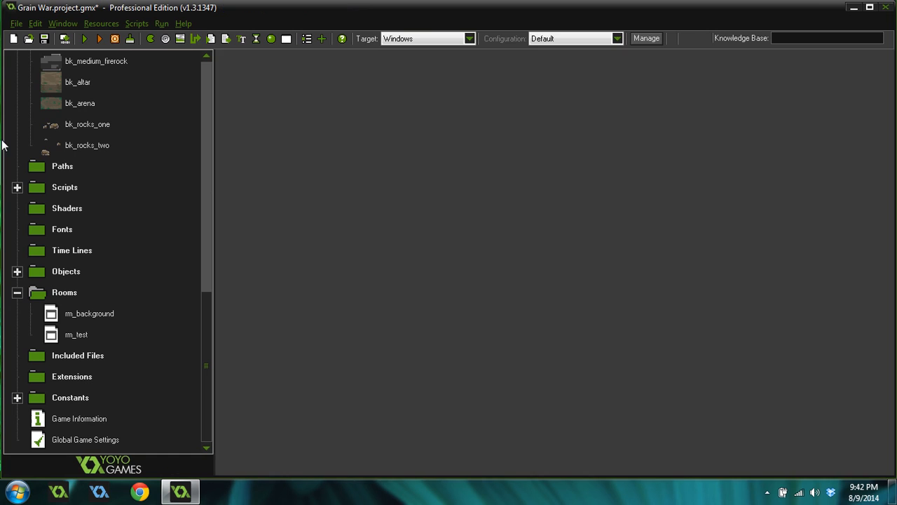
left_click_drag(202, 212, 196, 106)
double_click(77, 173)
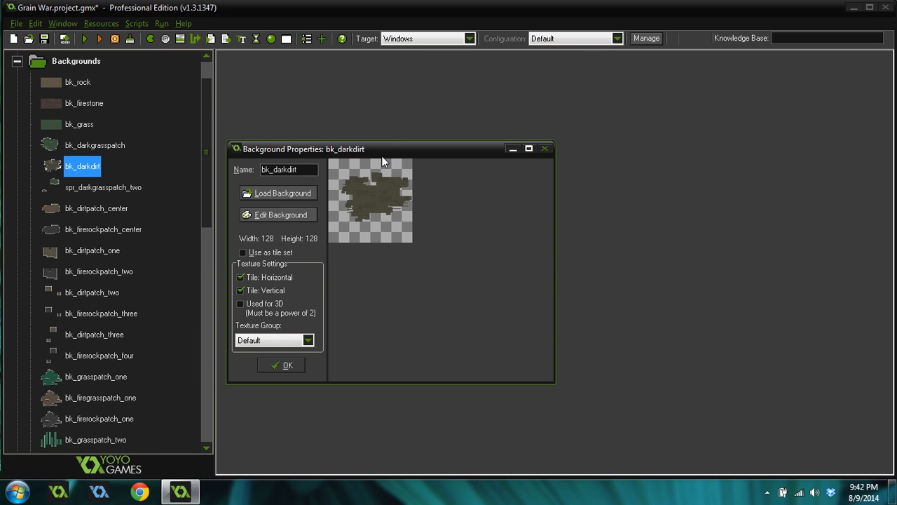
left_click(290, 210)
- Adjust the dirt patch's intensity, raising its value to 145 and slightly lowering its saturation
left_click(90, 27)
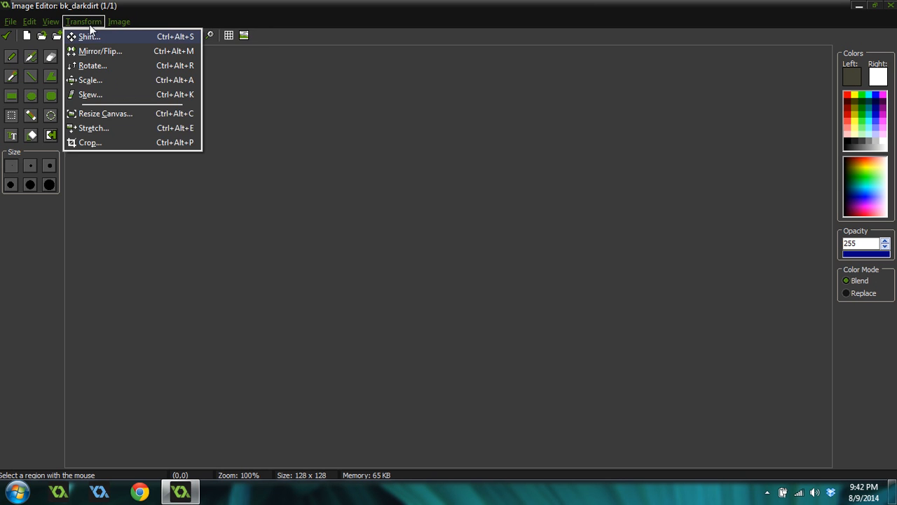
mouse_move(118, 22)
left_click(140, 81)
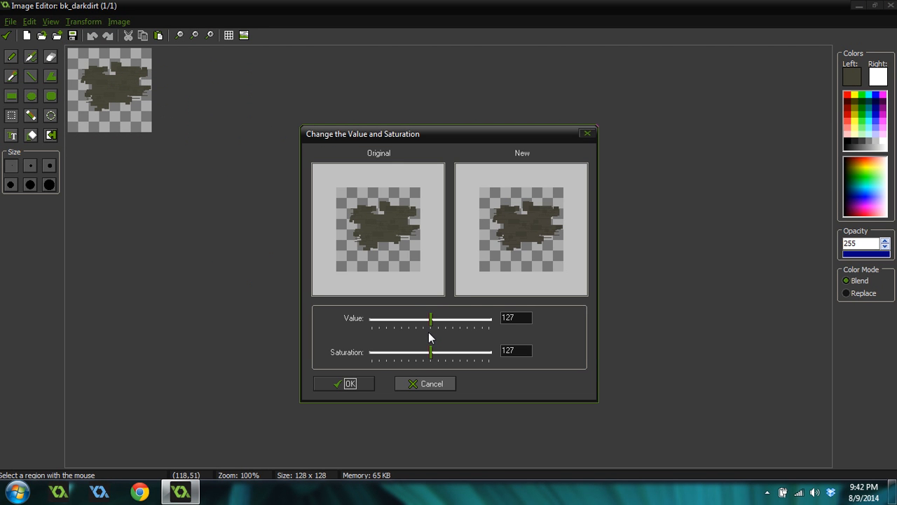
left_click_drag(432, 325, 441, 324)
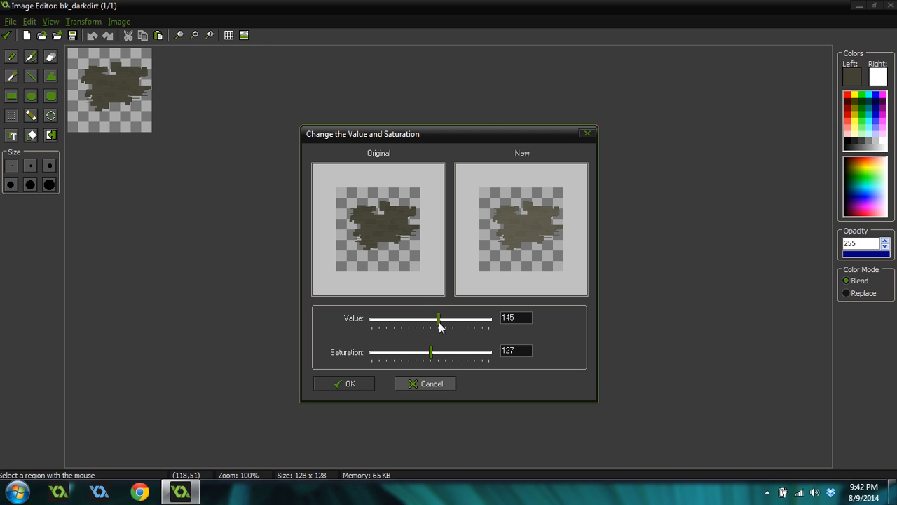
mouse_move(432, 356)
left_mouse_down()
mouse_move(443, 355)
mouse_move(407, 356)
mouse_move(423, 357)
left_mouse_up()
left_click(360, 384)
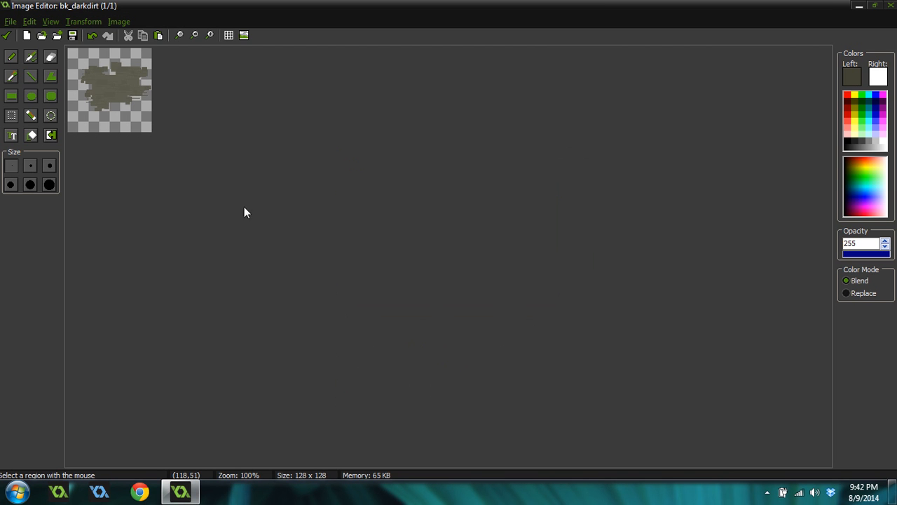
scroll(210, 183, "up", 4, "ctrl")
scroll(335, 205, "down", 1, "ctrl")
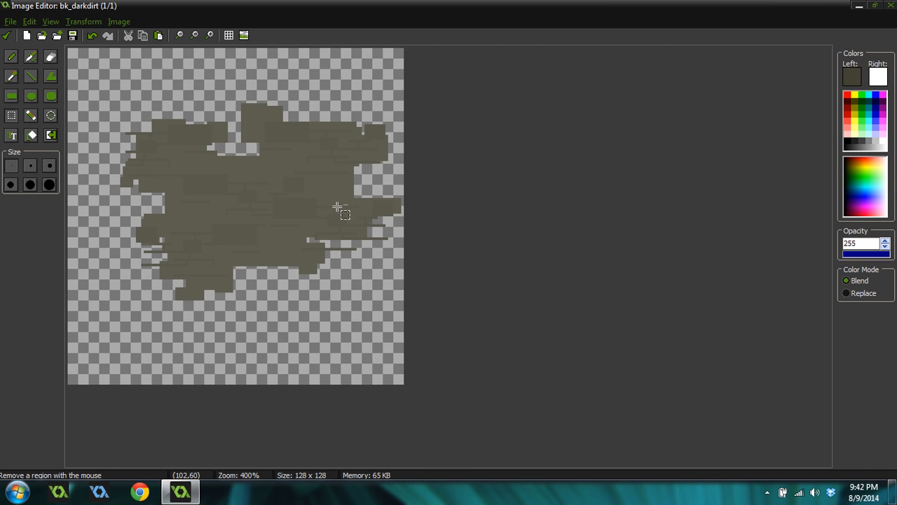
- Accept the edited image and its background properties, and check the recoloured patch in the rm_background room
left_click(6, 35)
left_click(263, 366)
left_click_drag(203, 222, 112, 388)
double_click(80, 399)
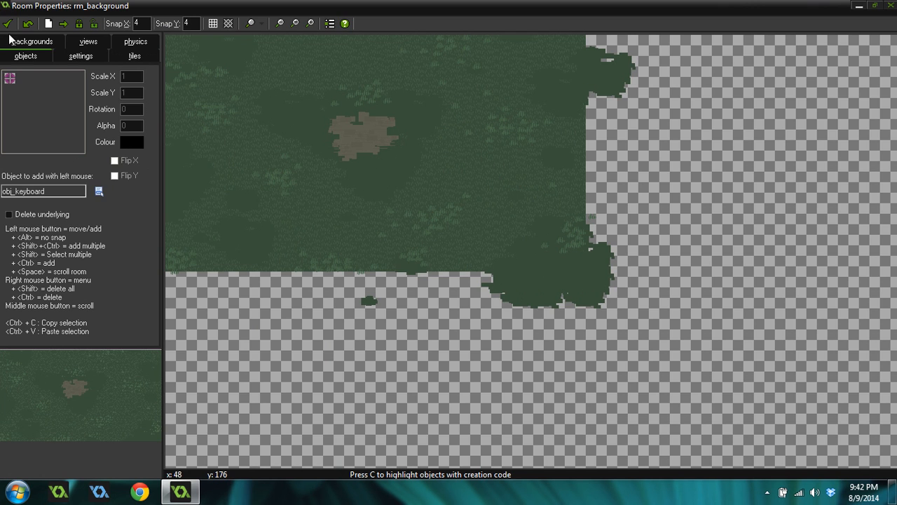
left_click(7, 23)
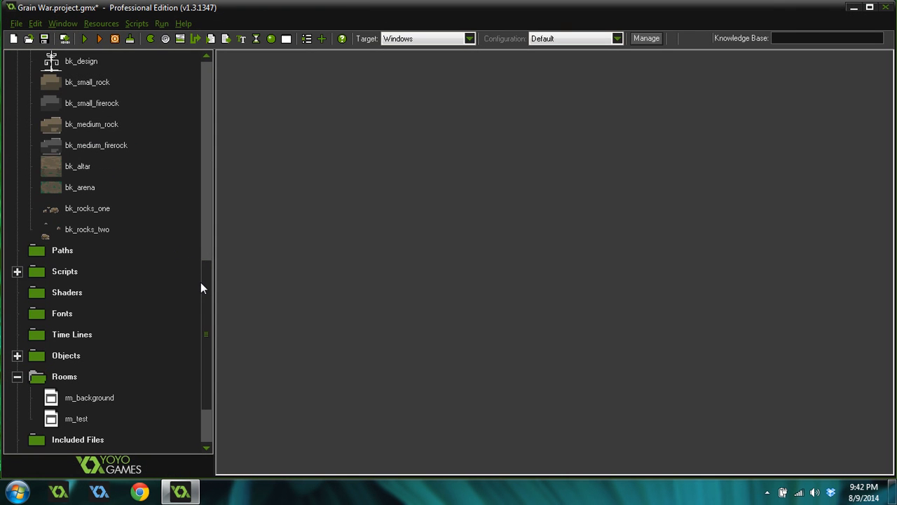
- Reopen the bk_darkdirt image for editing and pick the patch's main brown as the drawing colour for the Pencil tool
left_click_drag(203, 287, 208, 88)
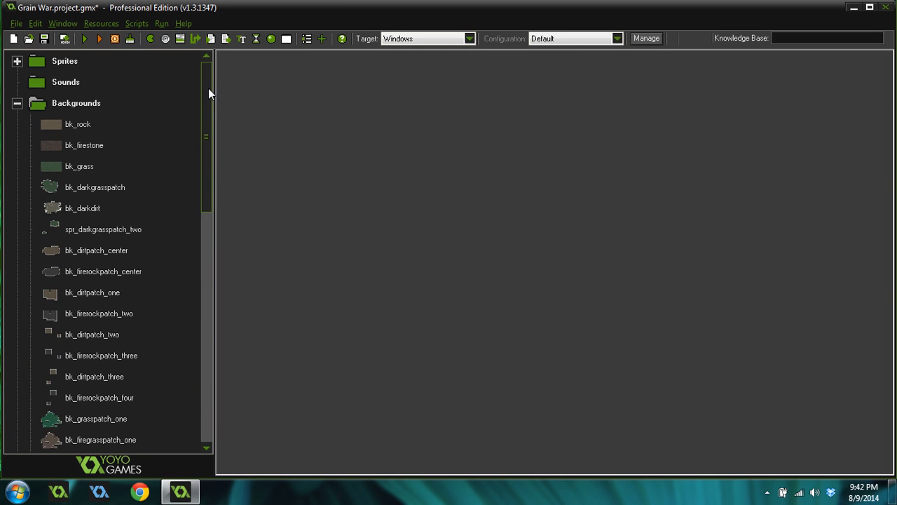
double_click(82, 210)
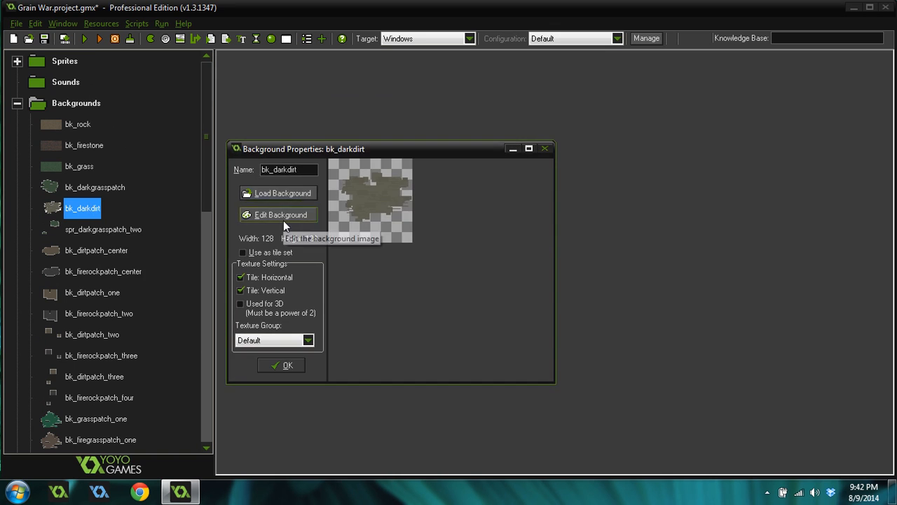
left_click(284, 223)
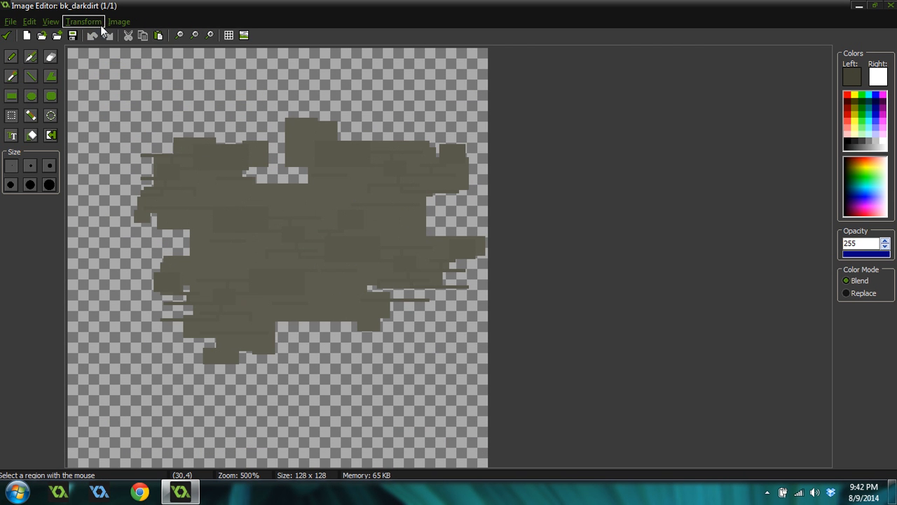
left_click(85, 22)
left_click(9, 68)
left_click(11, 58)
key("o")
left_click(276, 188)
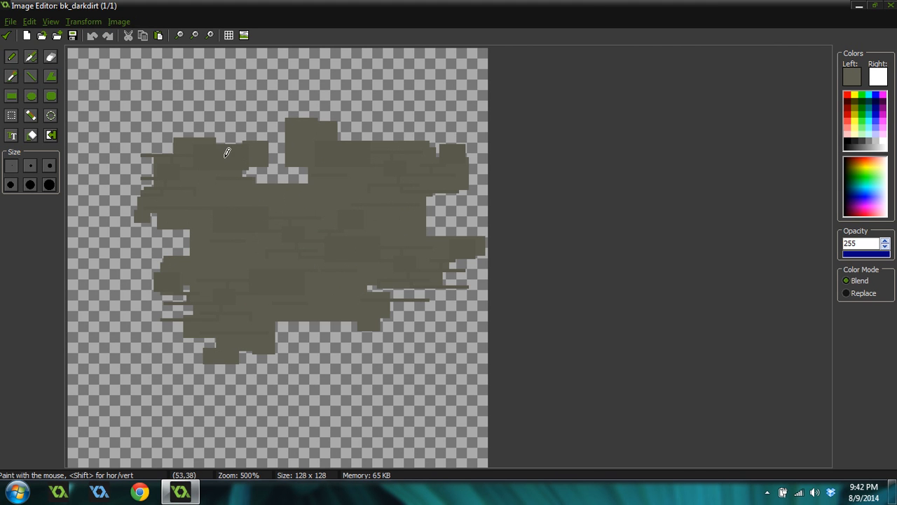
left_click(88, 23)
mouse_move(120, 21)
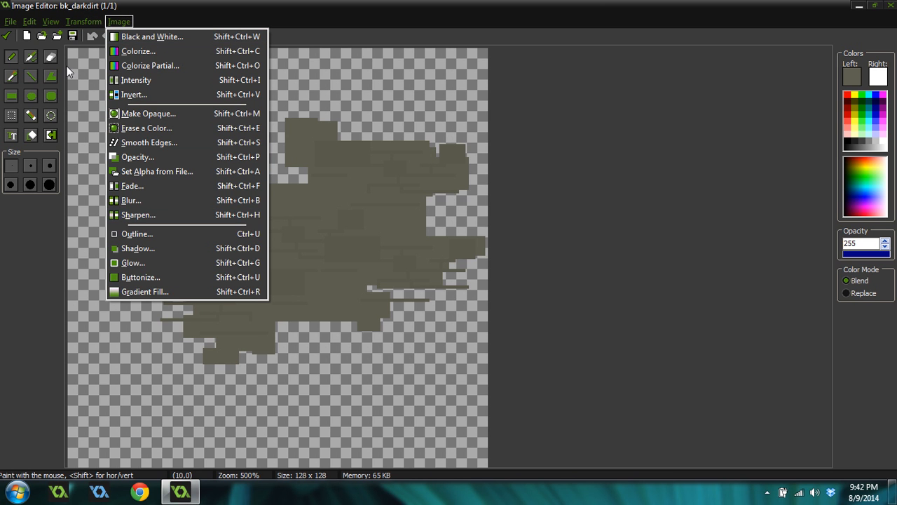
left_click(61, 50)
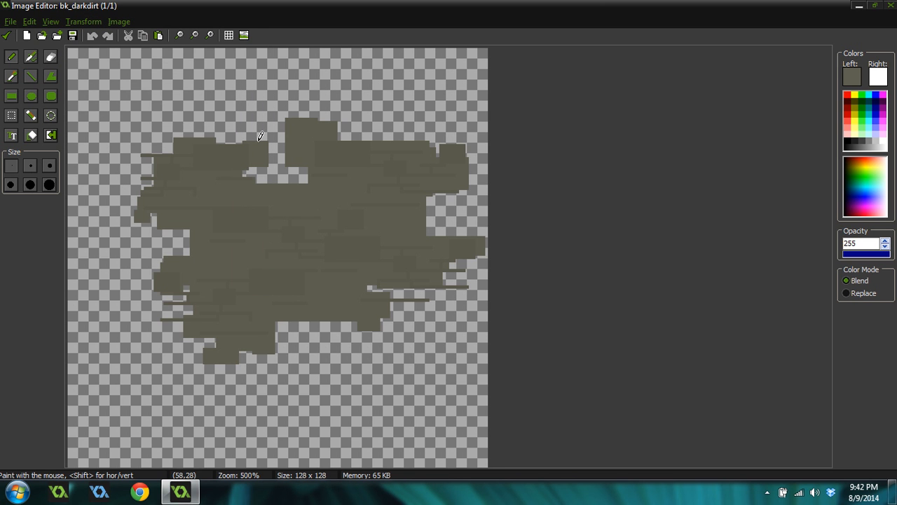
left_click(118, 22)
left_click(136, 232)
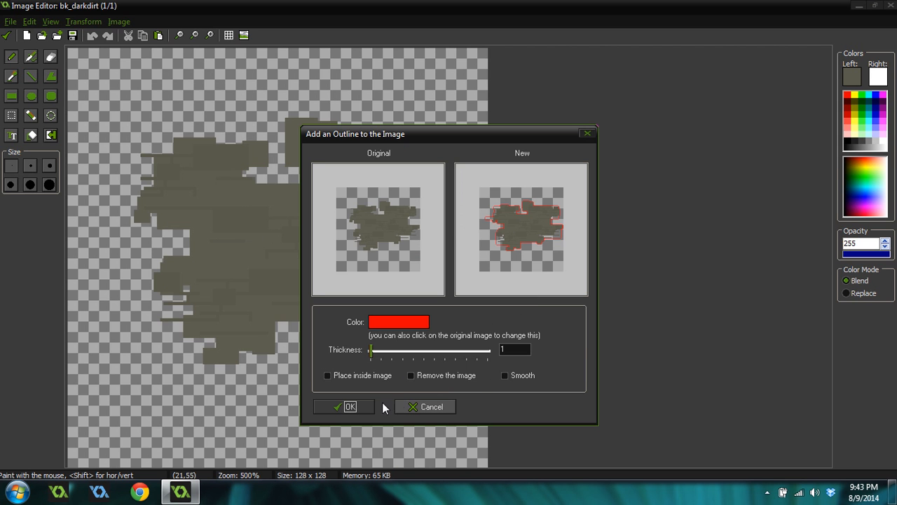
left_click(411, 406)
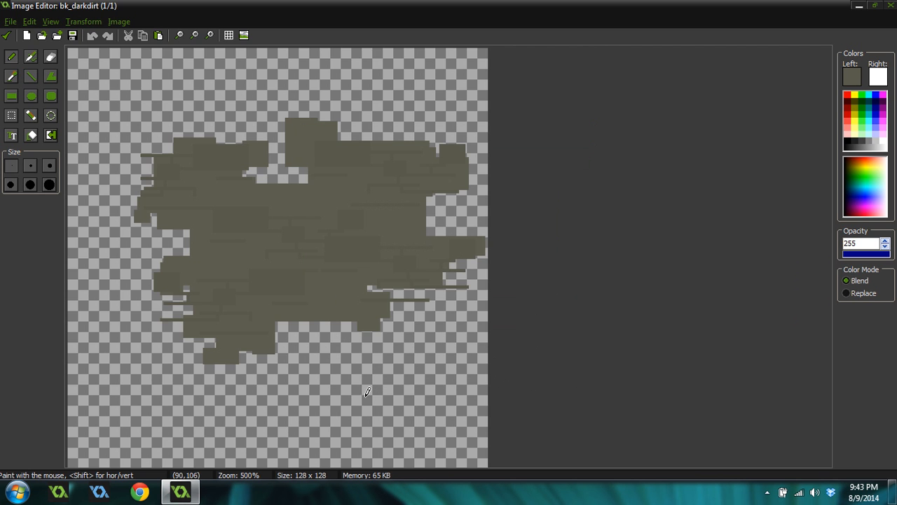
- Select the transparent area around the dirt patch with the magic wand and delete its contents
left_click(30, 115)
left_click(158, 376)
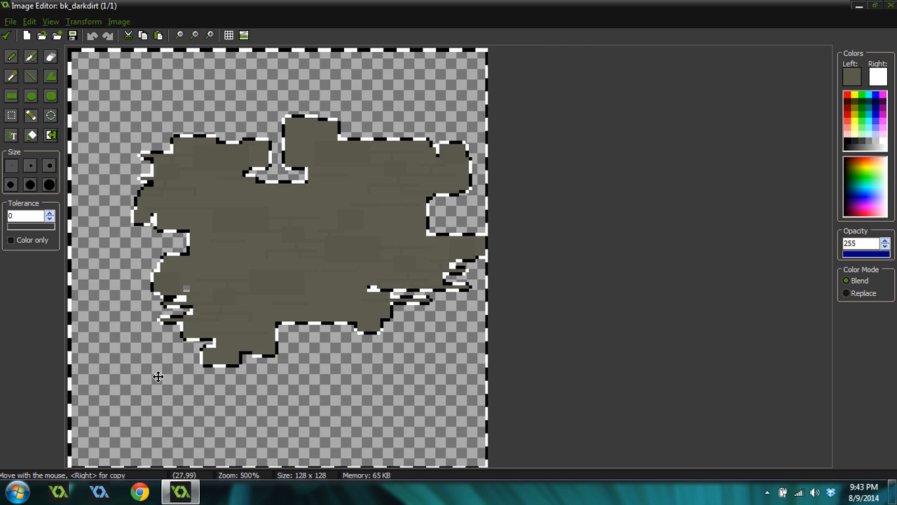
key("Delete")
- Add a red outline with a thickness of 1 around the dirt patch
left_click(115, 21)
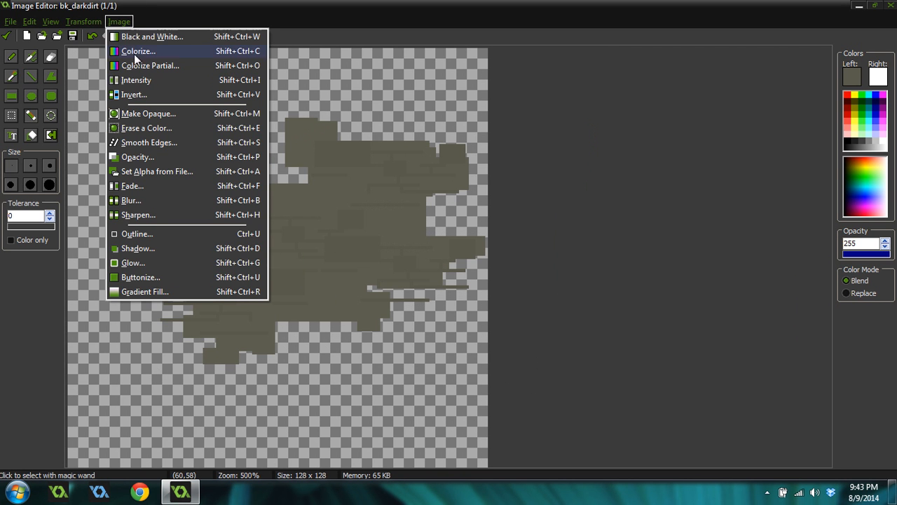
left_click(143, 233)
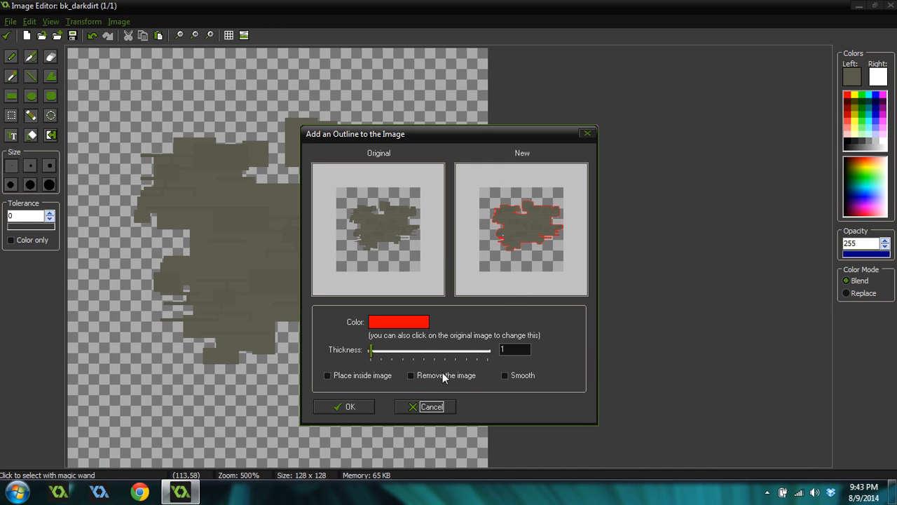
left_click(350, 406)
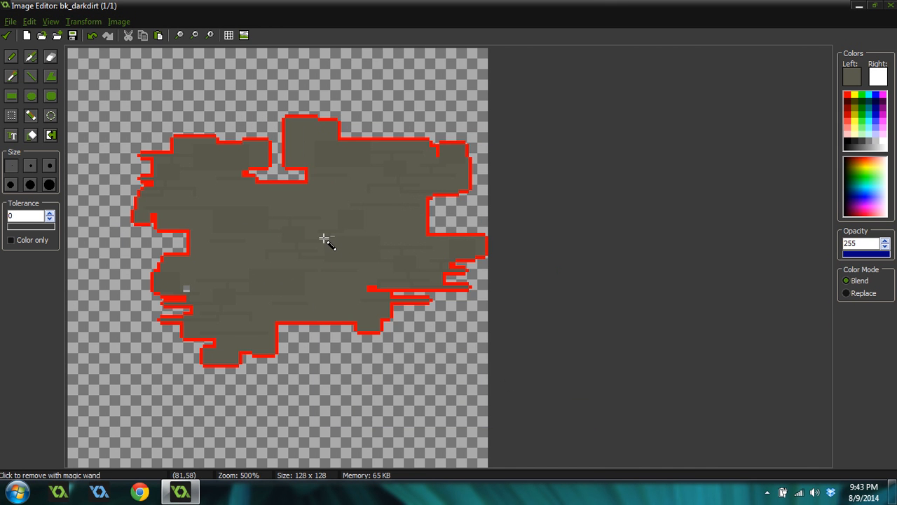
- Pick the patch's slightly darker detail brown as the drawing colour and replace the red outline with it
scroll(319, 236, "up", 1)
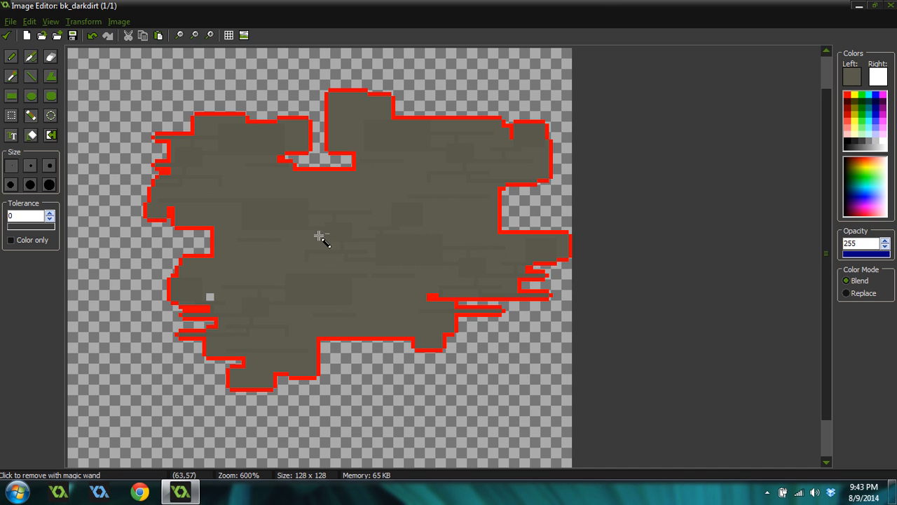
left_click(29, 77)
key("ctrl")
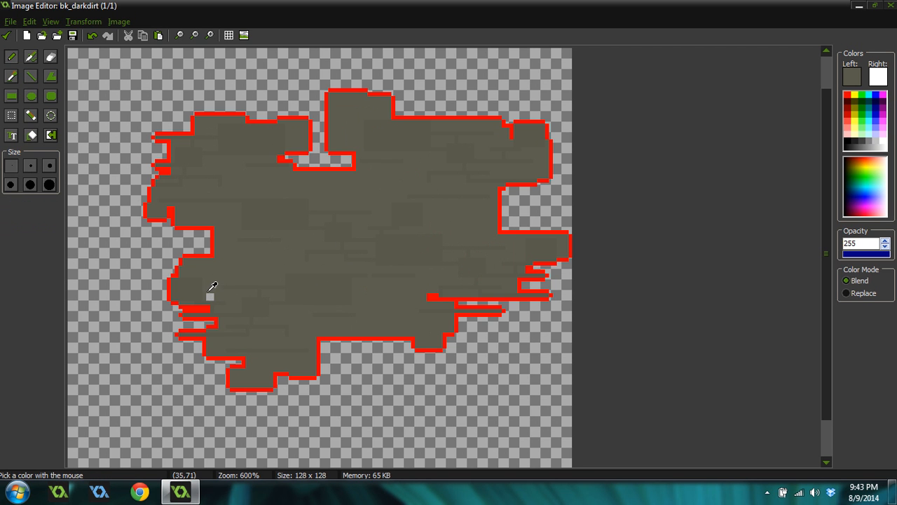
key("ctrl")
left_click(49, 136)
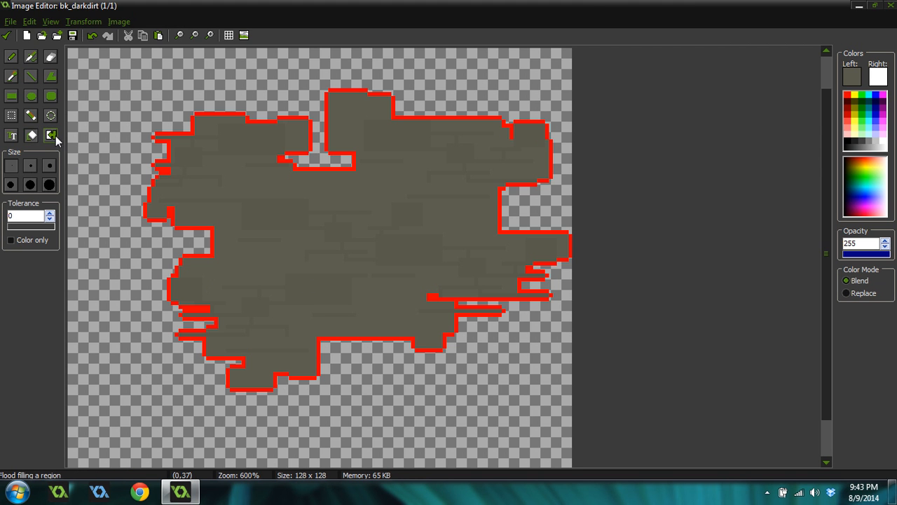
left_click(166, 170)
scroll(380, 208, "down", 2, "ctrl")
scroll(377, 234, "up", 2, "ctrl")
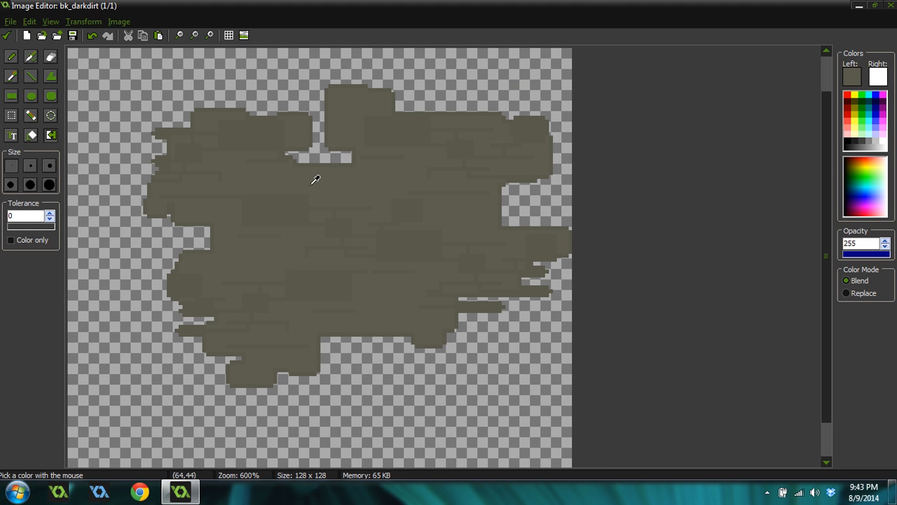
- Darken the drawing colour to RGB 79, 78, 66 and apply it to the patch's outline and detail pattern
left_click(851, 76)
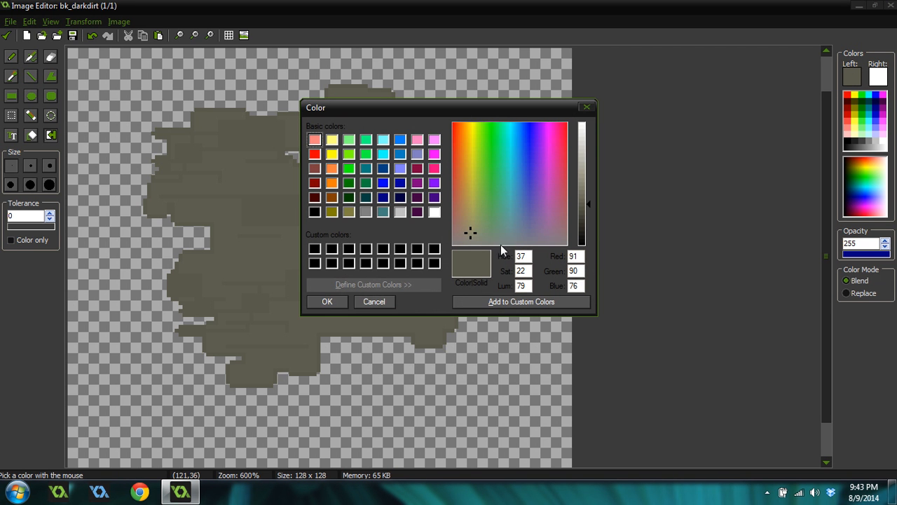
left_click(584, 210)
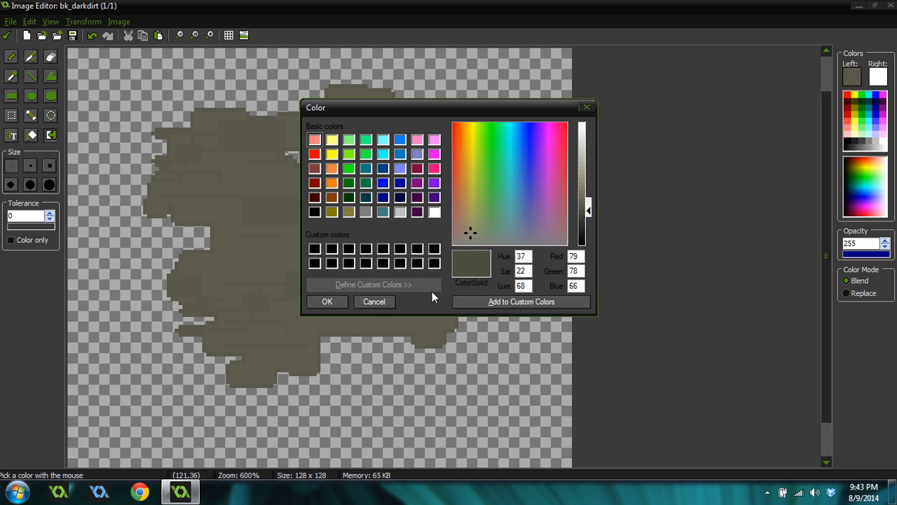
left_click(327, 302)
left_click(277, 201)
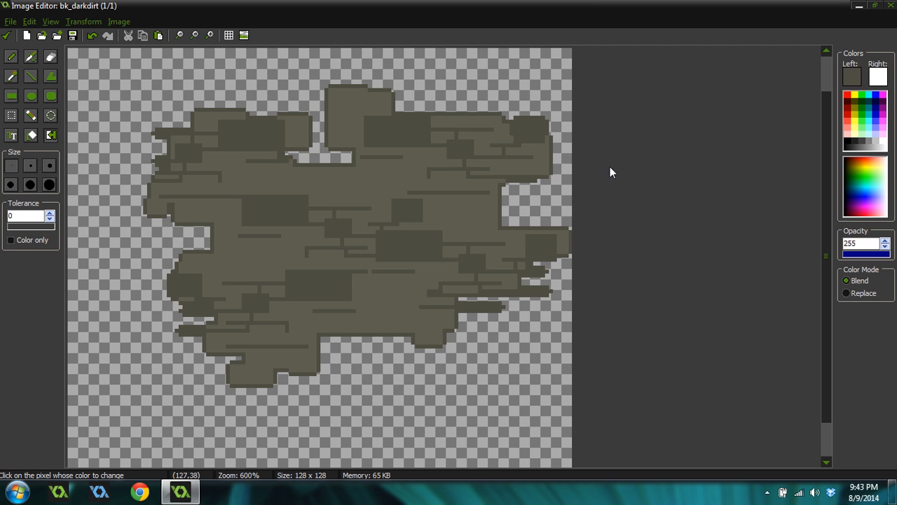
- Try recolouring the patch's base brown with RGB 77, 75, 64
left_click(852, 78)
left_click(588, 211)
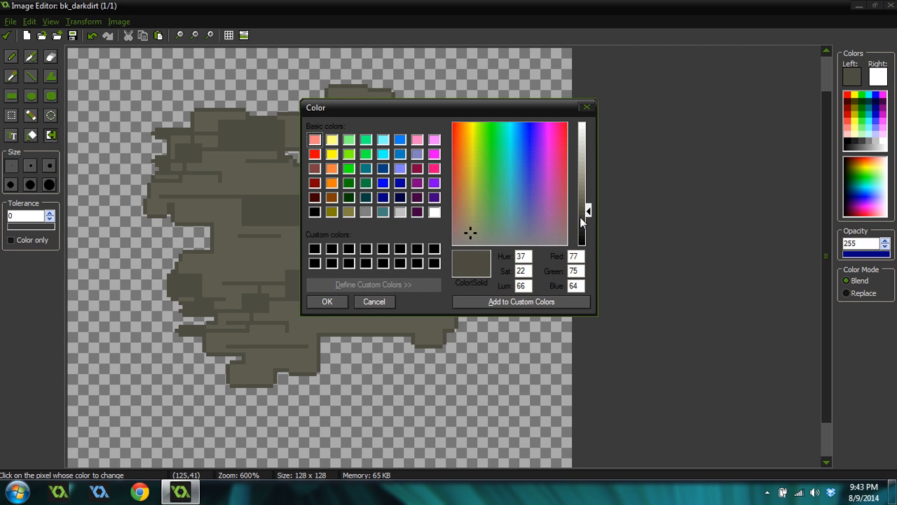
left_click(327, 301)
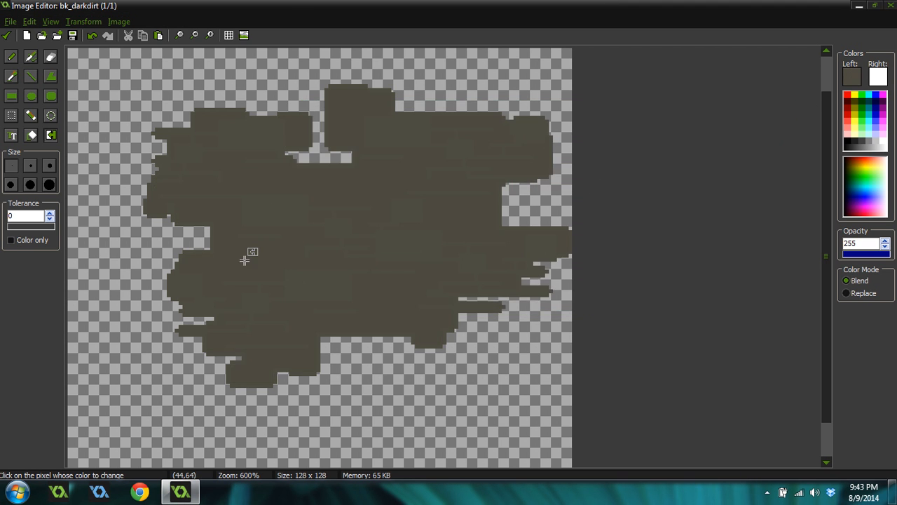
left_click(333, 269)
- Pick the base brown, darken it to RGB 79, 78, 68, try it on the patch's base and undo the change
left_click(309, 249)
left_click(859, 68)
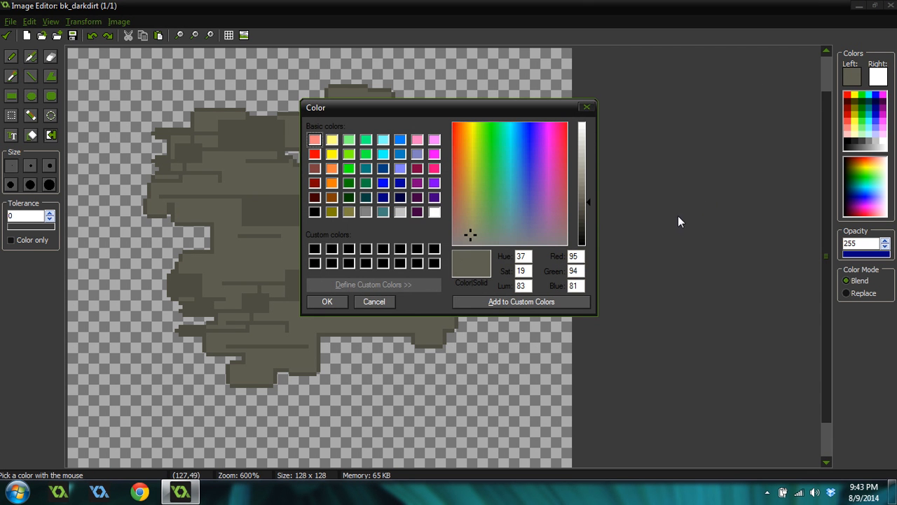
left_click_drag(588, 207, 587, 209)
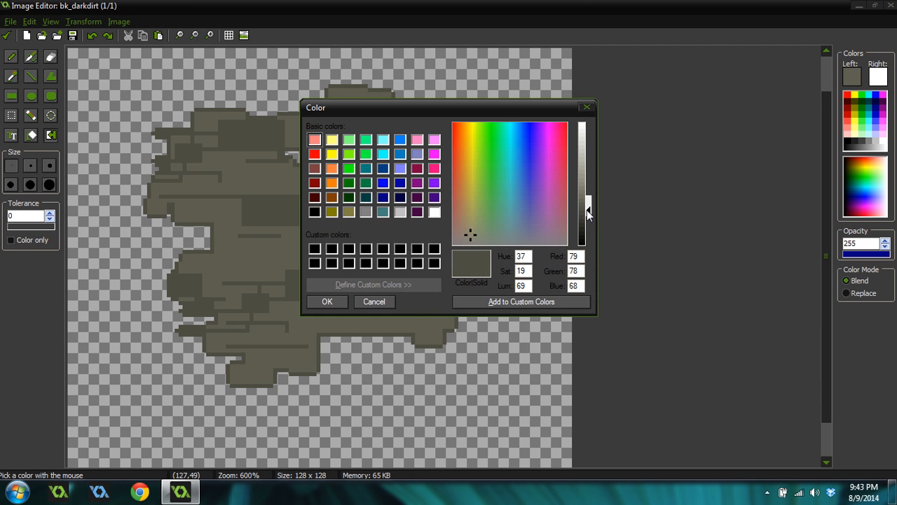
left_click(326, 300)
left_click(356, 245)
key("ctrl+z")
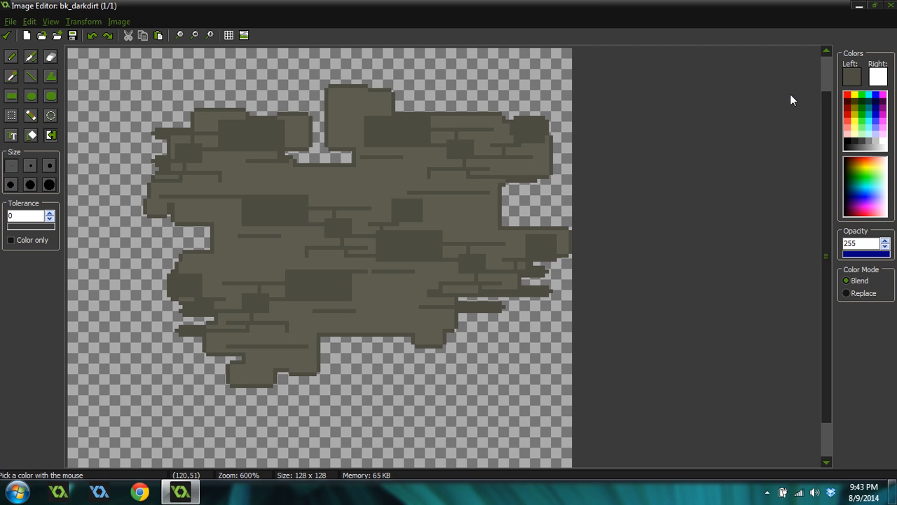
- Set the drawing colour to RGB 82, 81, 69 and recolour the patch's base with it
left_click(852, 76)
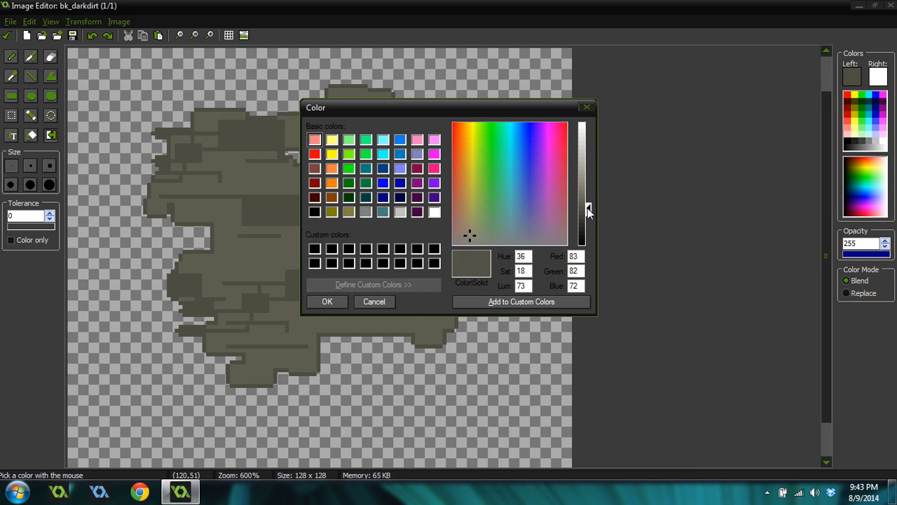
left_click(326, 301)
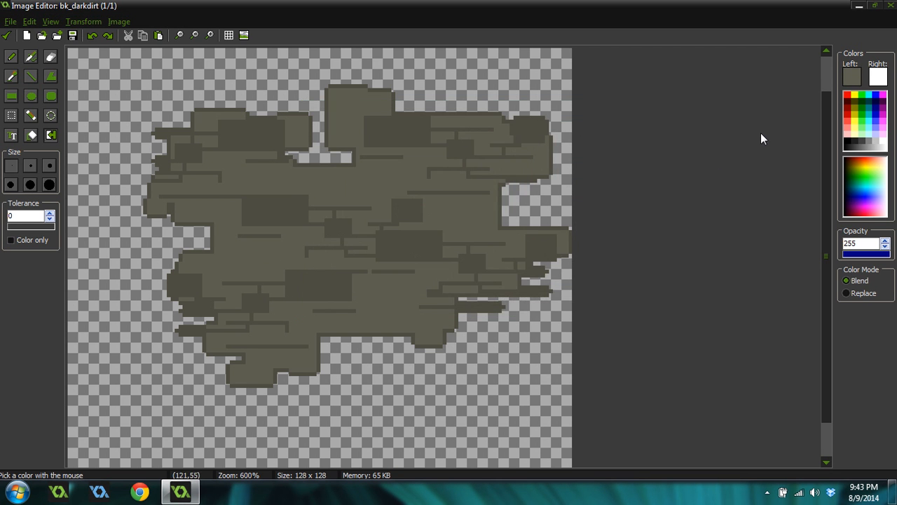
left_click(849, 78)
left_click_drag(589, 199, 587, 209)
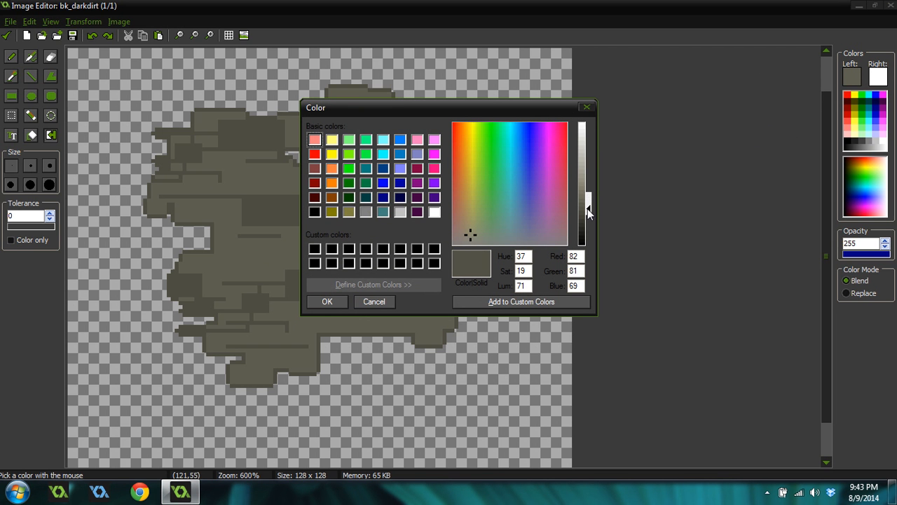
left_click(326, 301)
left_click(51, 140)
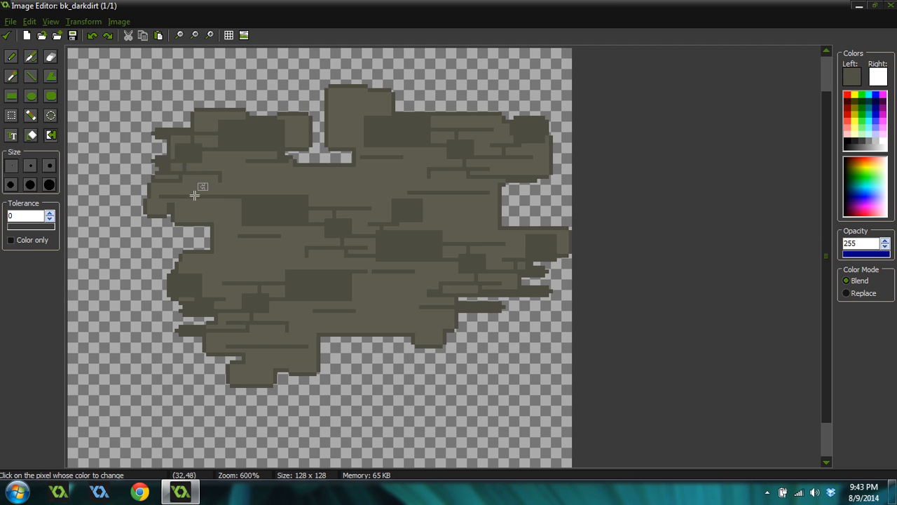
left_click(204, 207)
scroll(423, 248, "down", 1, "ctrl")
scroll(407, 254, "up", 1, "ctrl")
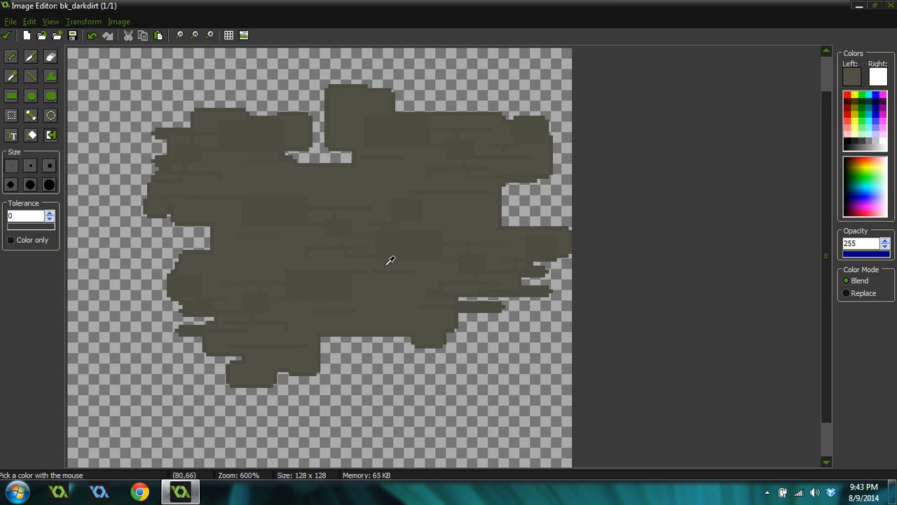
- Adjust the drawing colour to a slightly lighter brown and recolour the patch's base with it
left_click(852, 77)
left_click(586, 204)
left_click_drag(586, 204, 586, 207)
left_click(327, 302)
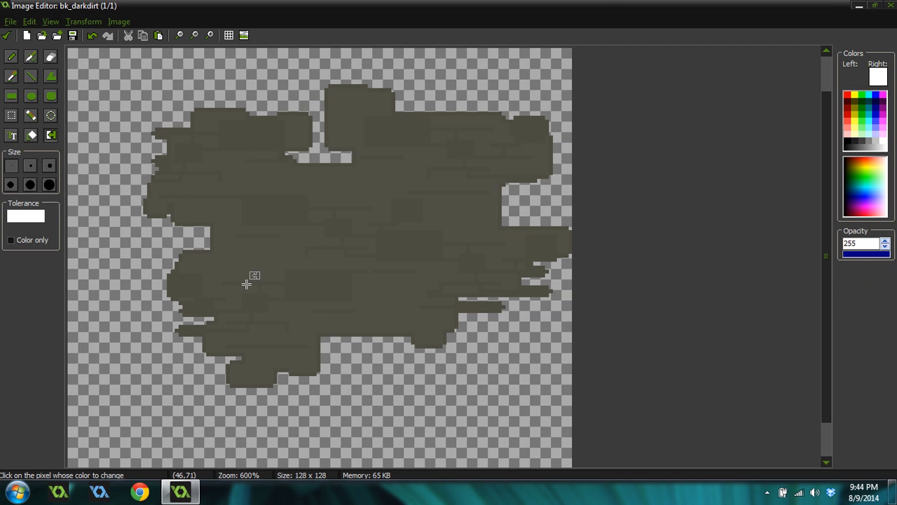
scroll(232, 280, "down", 4, "ctrl")
scroll(232, 280, "up", 2, "ctrl")
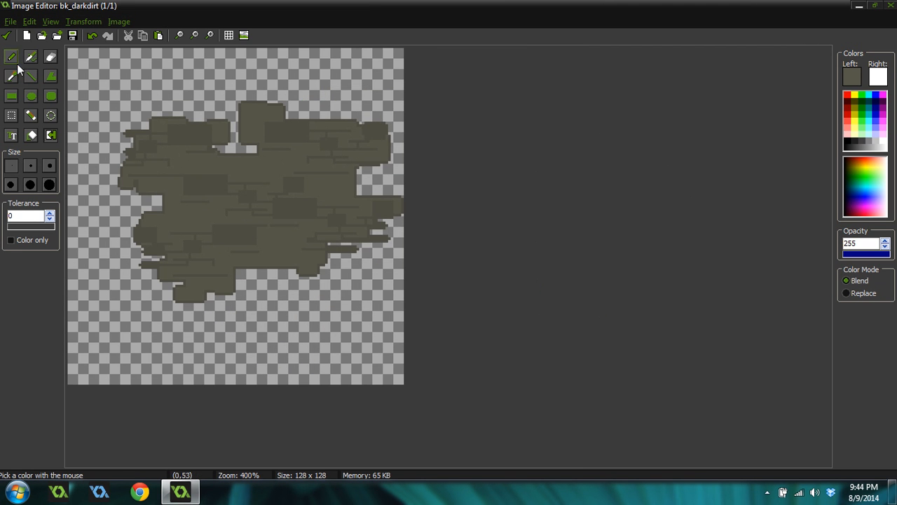
- Accept the edited bk_darkdirt image and its properties, check the patch in the rm_background room, and close the room
left_click(9, 46)
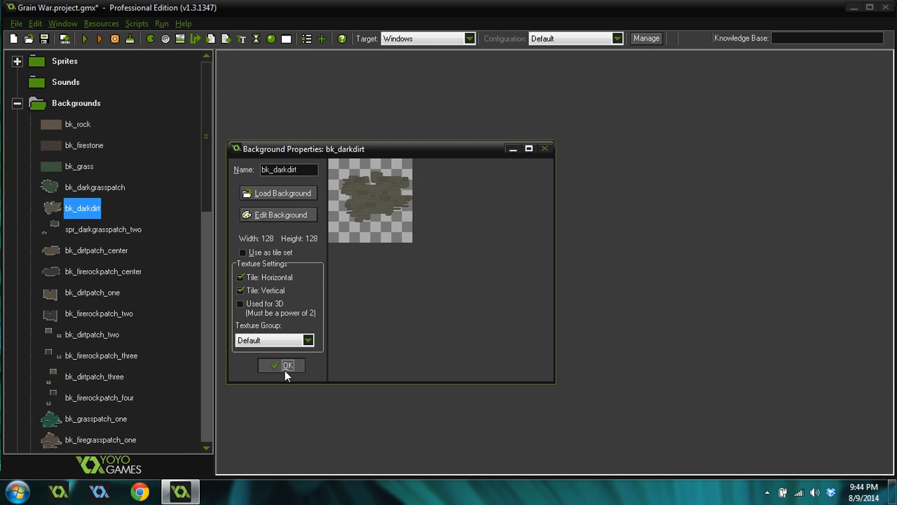
left_click(284, 370)
left_click_drag(206, 220, 195, 386)
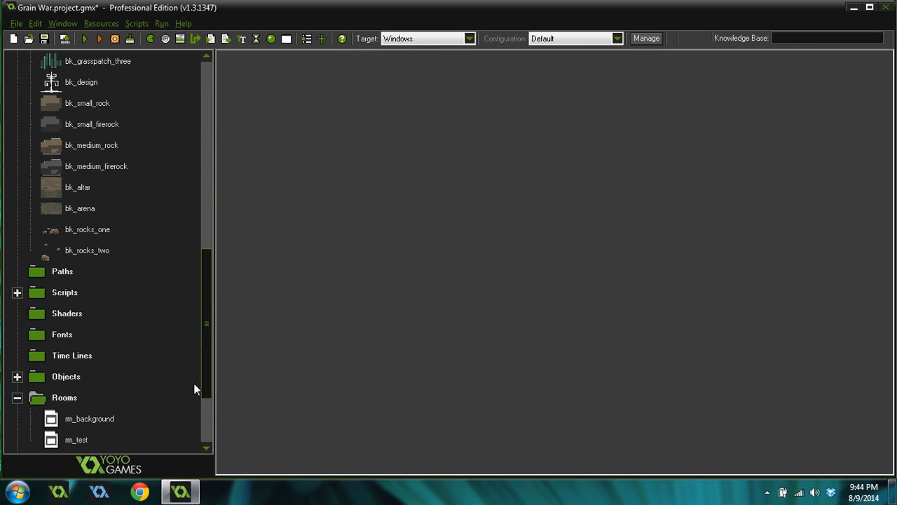
left_click_drag(206, 295, 128, 337)
double_click(89, 314)
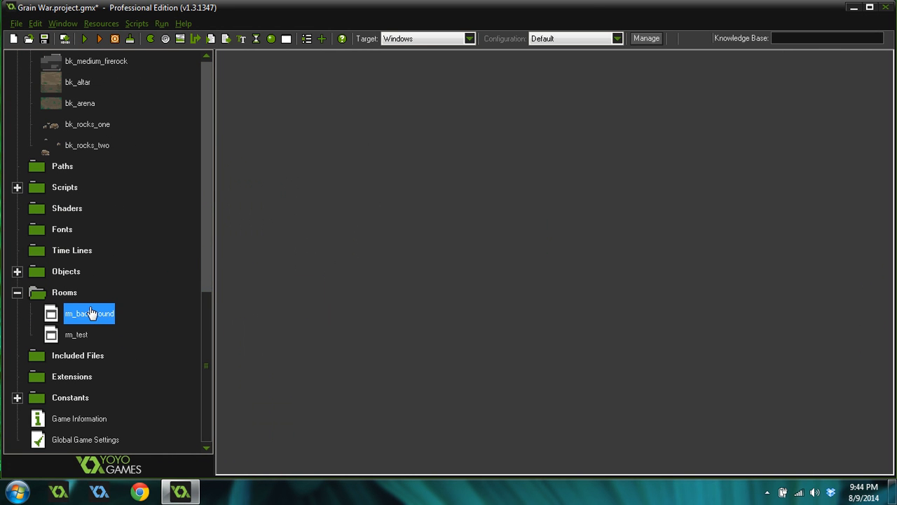
scroll(338, 132, "up", 5)
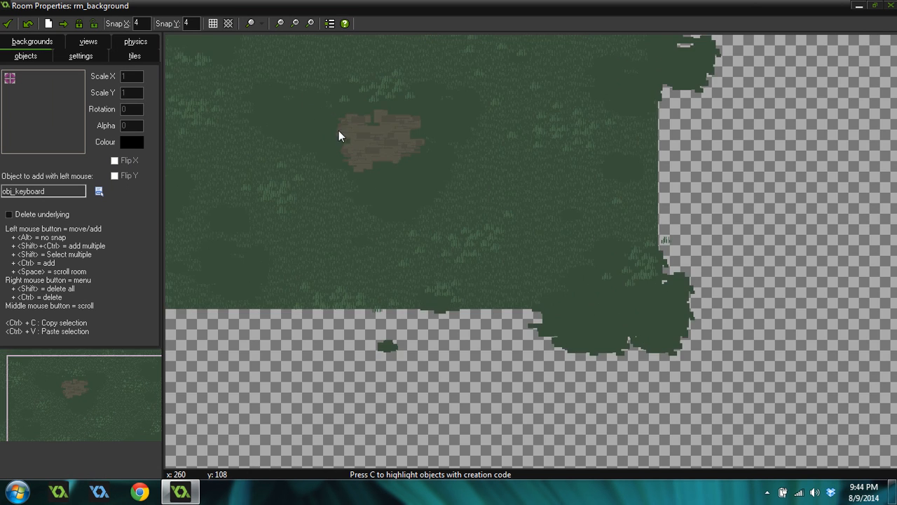
scroll(484, 219, "down", 2)
scroll(501, 189, "up", 4)
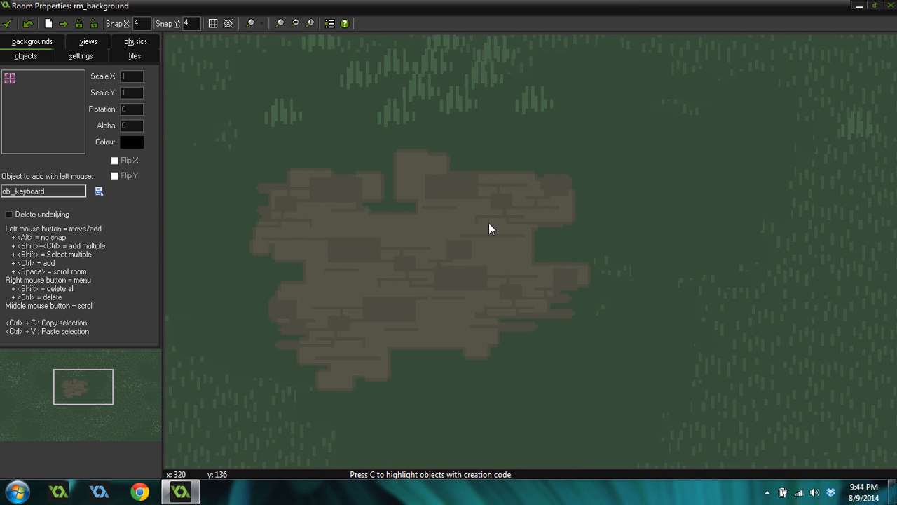
scroll(489, 223, "down", 1)
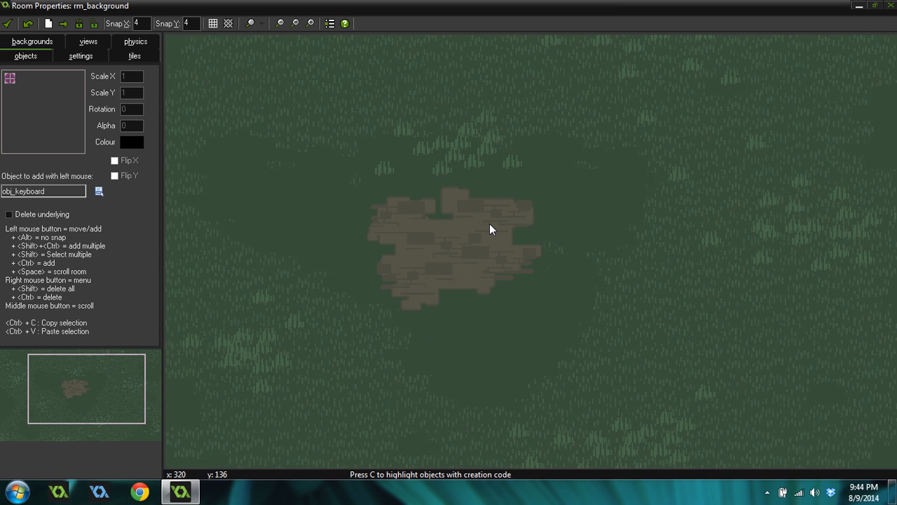
scroll(490, 229, "down", 1)
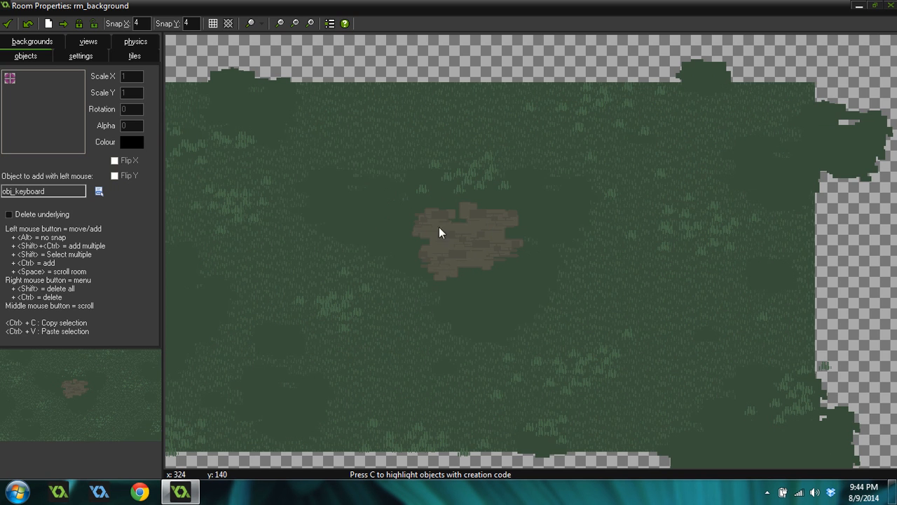
left_click(7, 23)
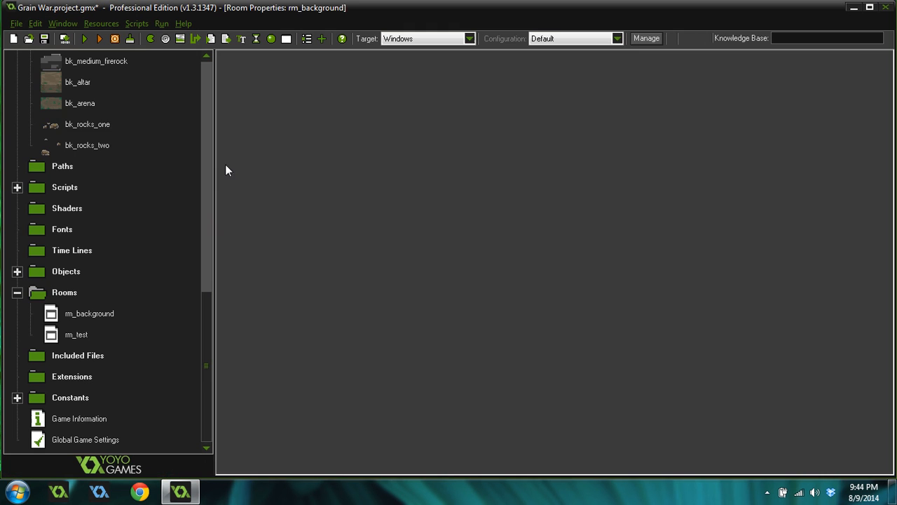
- Reopen the bk_darkdirt image and replace the base brown with the darker detail brown, making the patch one flat colour
left_click_drag(201, 301, 163, 114)
left_click(98, 145)
double_click(90, 166)
left_click(296, 212)
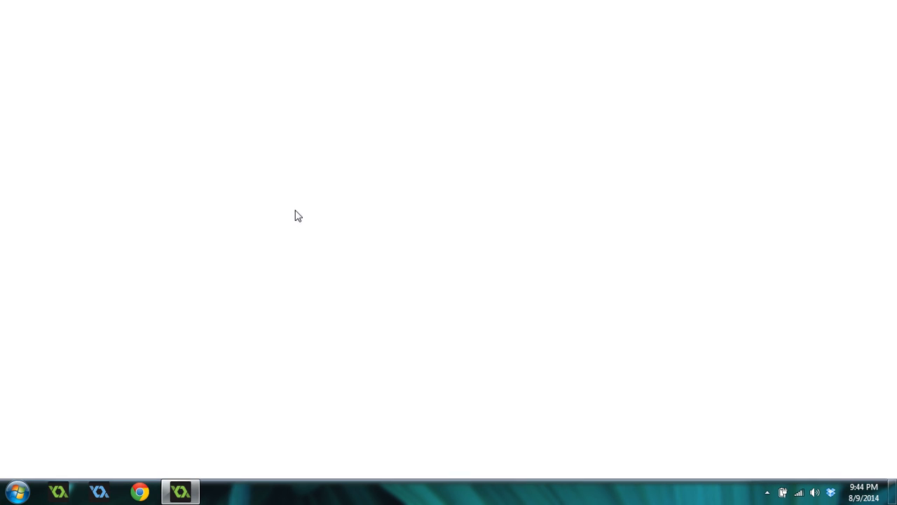
scroll(155, 134, "up", 5)
key("c")
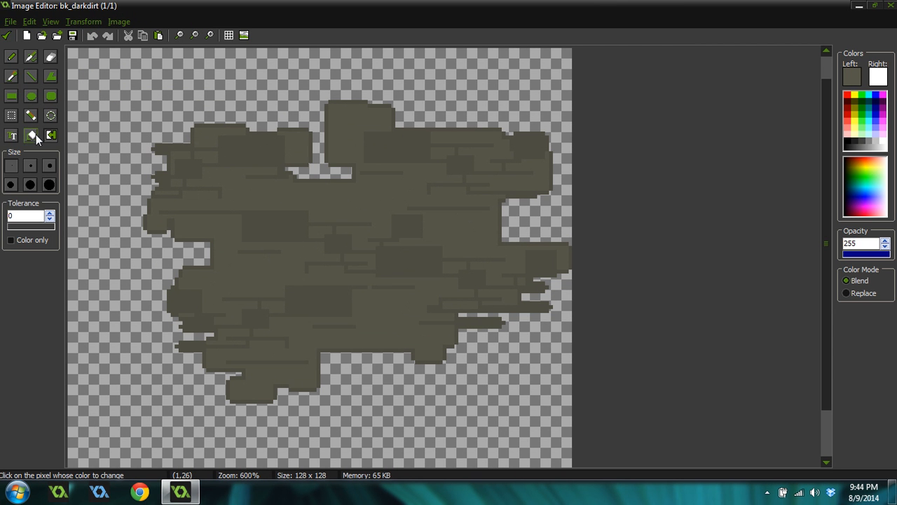
left_click(246, 185)
left_click(287, 214, "ctrl")
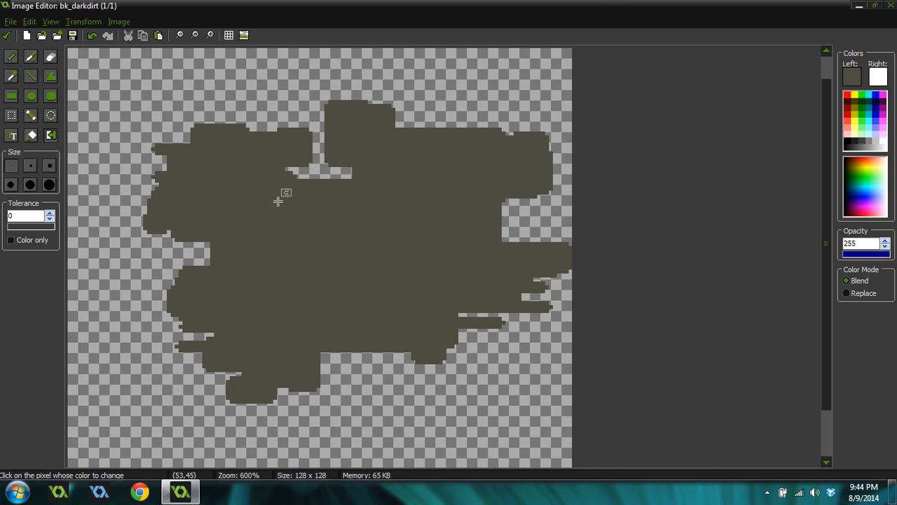
- Accept the flat-coloured image and its background properties, and view the patch against the grass in rm_background
left_click(7, 35)
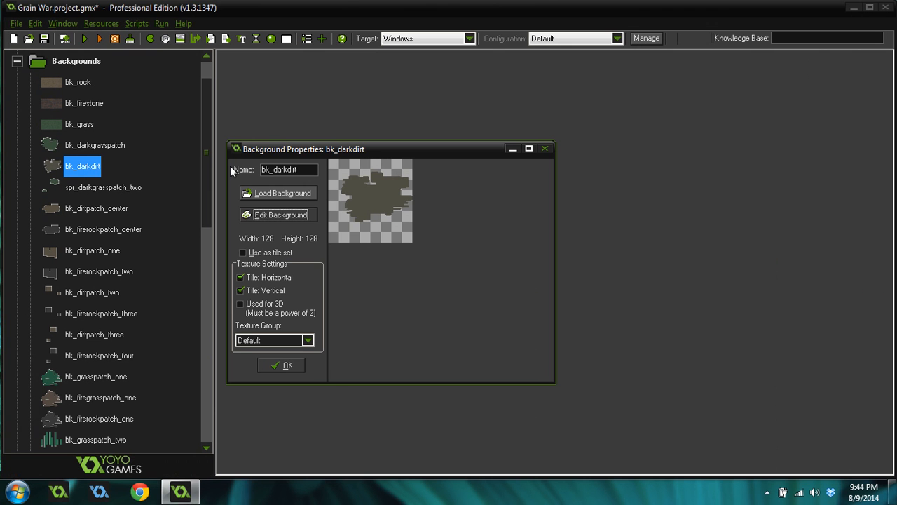
left_click(281, 366)
left_click_drag(203, 197, 203, 479)
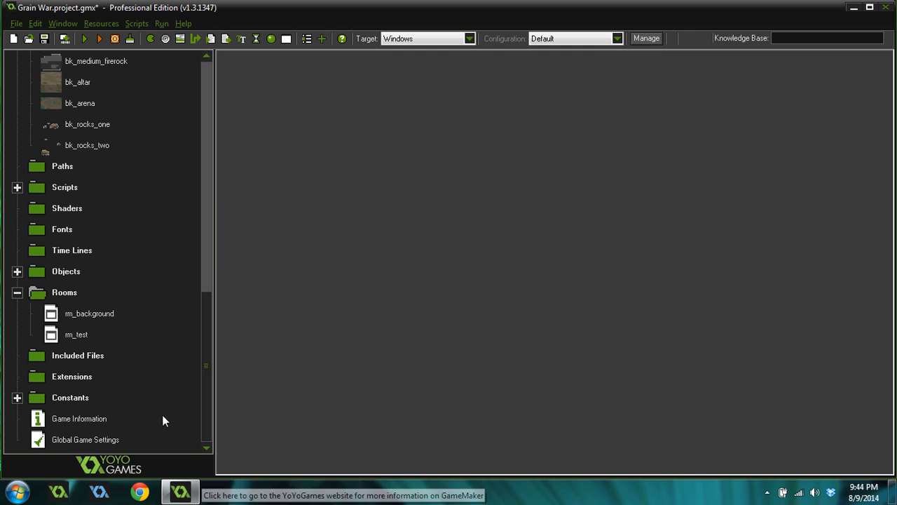
double_click(89, 315)
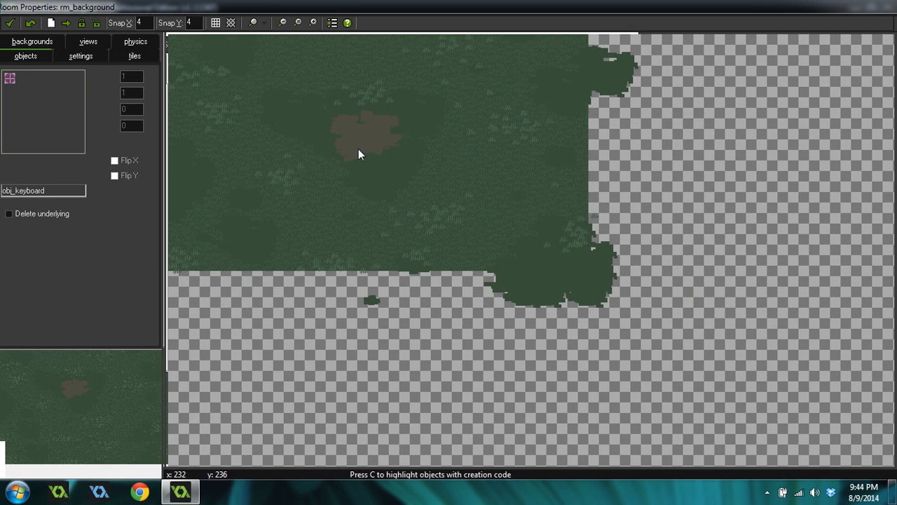
scroll(348, 126, "up", 4, "ctrl")
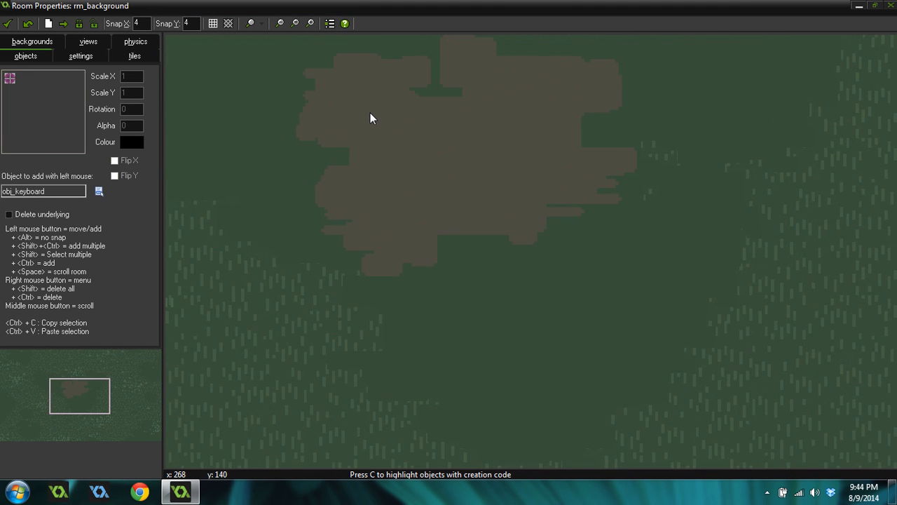
scroll(463, 158, "down", 4, "ctrl")
scroll(497, 105, "up", 4, "ctrl")
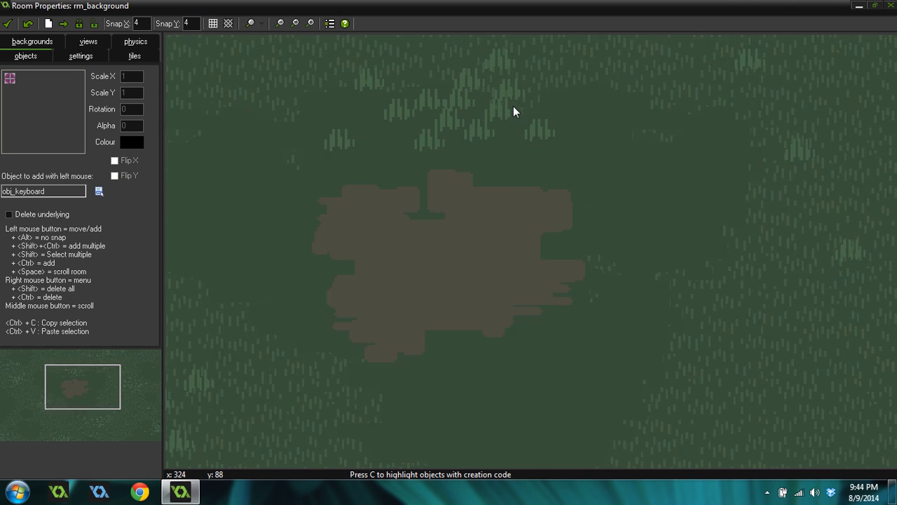
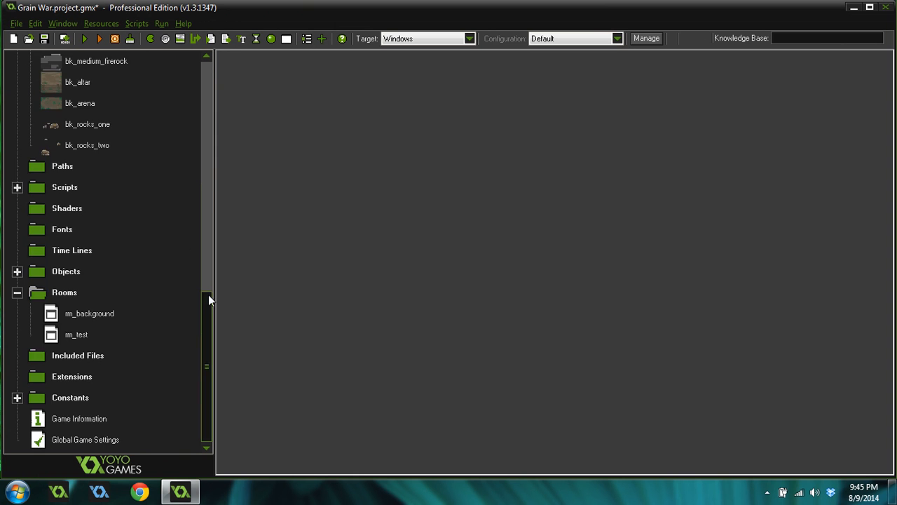
- Open the bk_darkdirt background from the Backgrounds folder and bring up its image for editing
left_click_drag(208, 295, 214, 169)
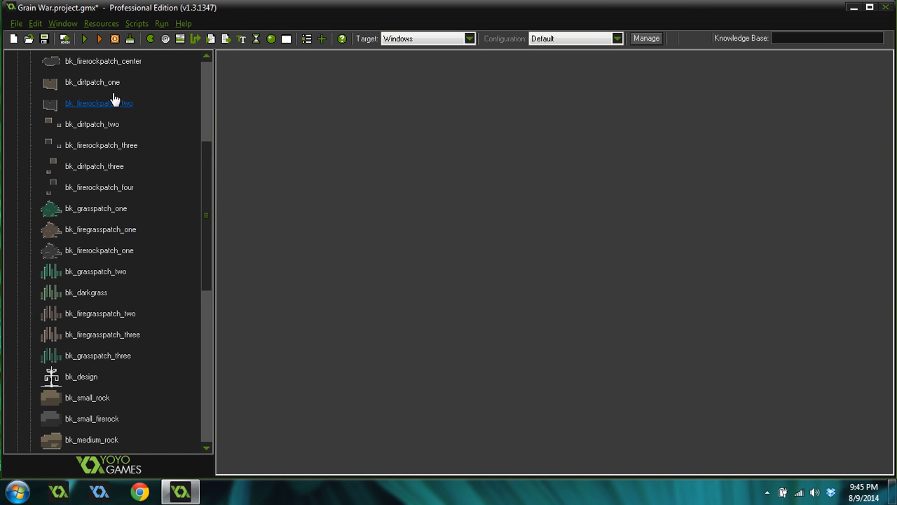
left_click_drag(203, 194, 120, 103)
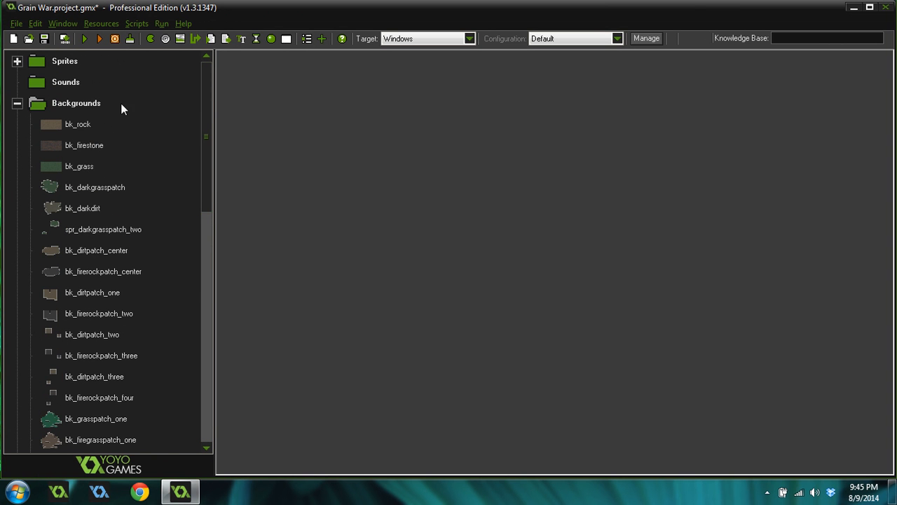
double_click(92, 207)
left_click(307, 216)
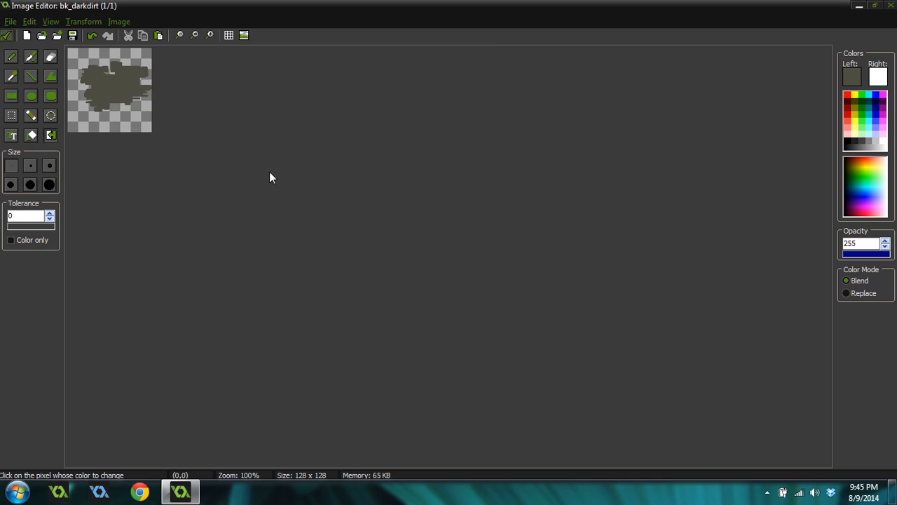
- Extend the dirt patch's upper-left and top edges with thin horizontal strips in the same brown, using the Line and Rectangle tools
left_click(31, 76)
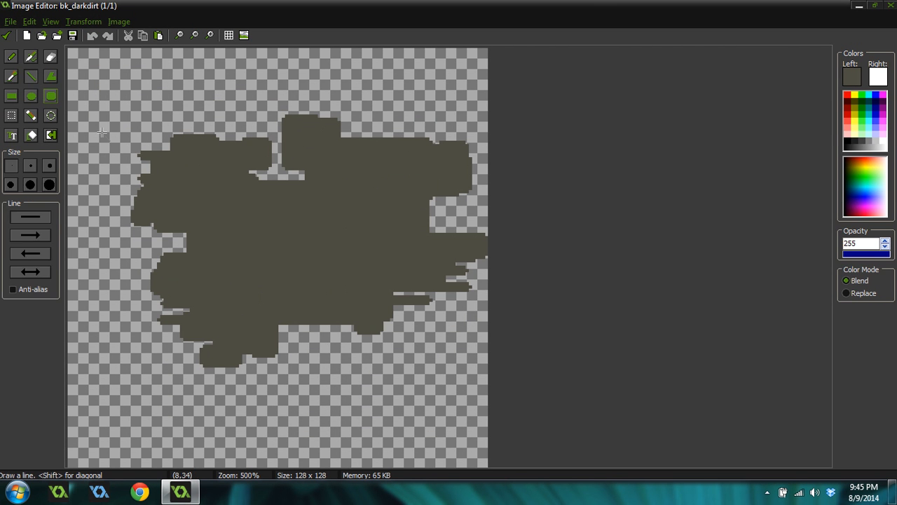
left_click_drag(159, 193, 100, 191)
left_click(11, 95)
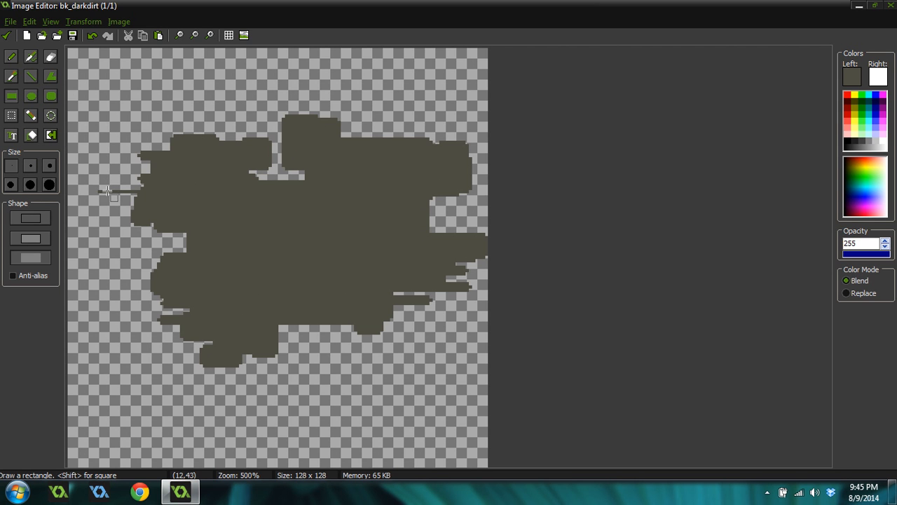
left_click_drag(150, 153, 90, 163)
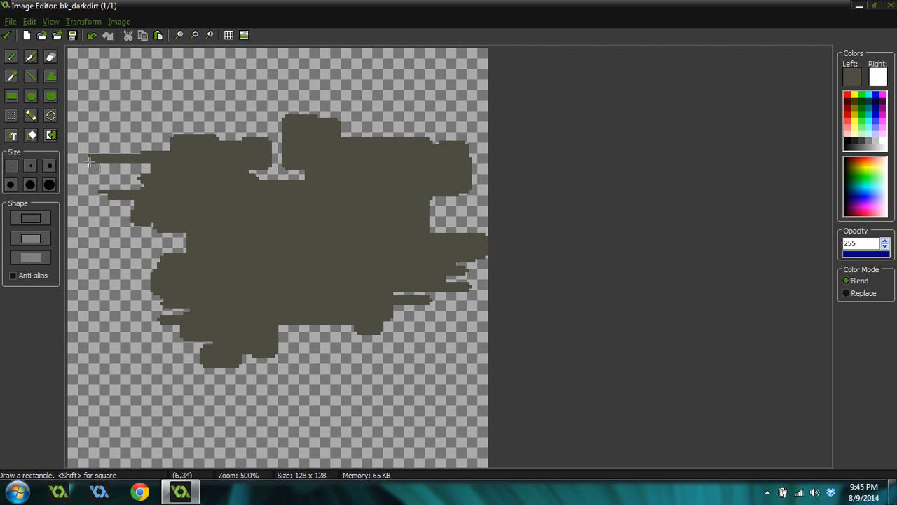
left_click_drag(141, 142, 195, 139)
left_click_drag(99, 190, 130, 199)
left_click_drag(341, 122, 379, 129)
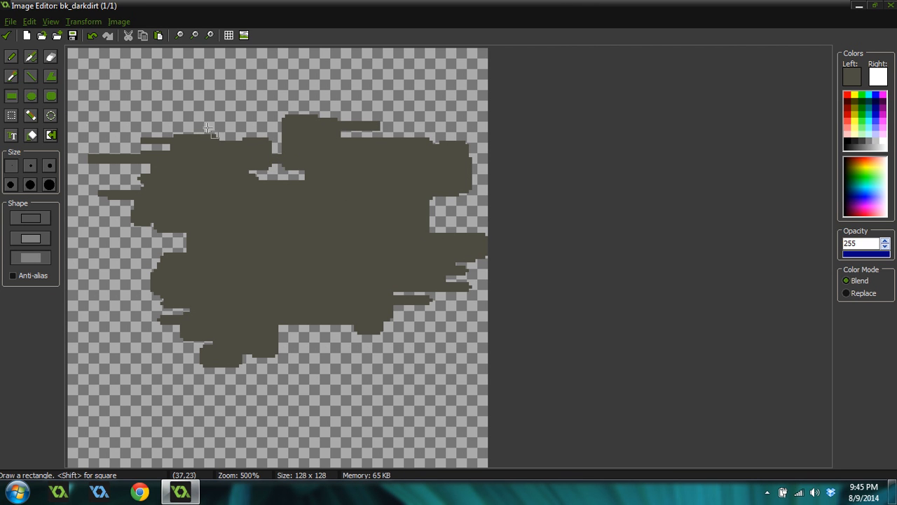
left_click_drag(190, 124, 248, 131)
- Add thin brown rectangles along the patch's lower-left, bottom and lower-right edges to make that outline ragged
mouse_move(134, 259)
left_mouse_down()
mouse_move(176, 267)
mouse_move(186, 258)
left_mouse_up()
left_click_drag(163, 304, 100, 292)
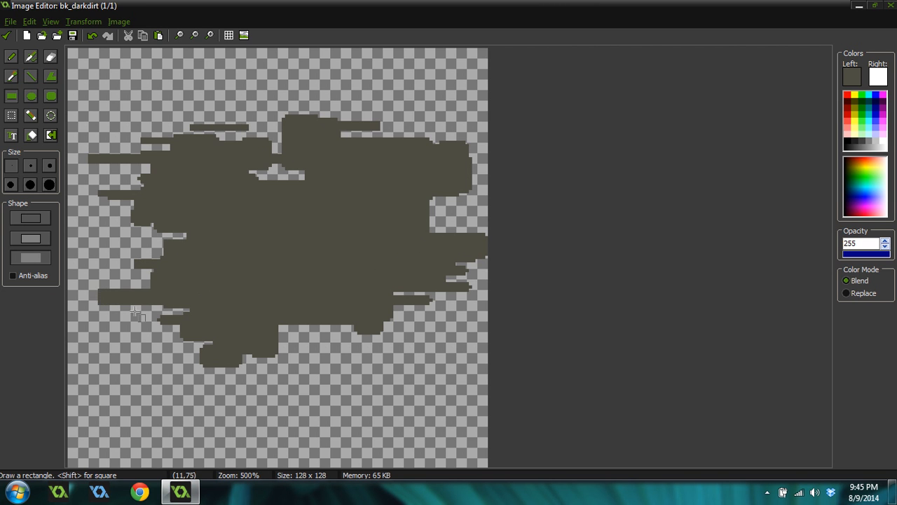
left_click_drag(148, 317, 180, 329)
mouse_move(279, 326)
left_mouse_down()
mouse_move(293, 338)
mouse_move(243, 364)
mouse_move(172, 365)
mouse_move(221, 354)
left_mouse_up()
left_click_drag(349, 327, 365, 332)
left_click_drag(426, 284, 475, 293)
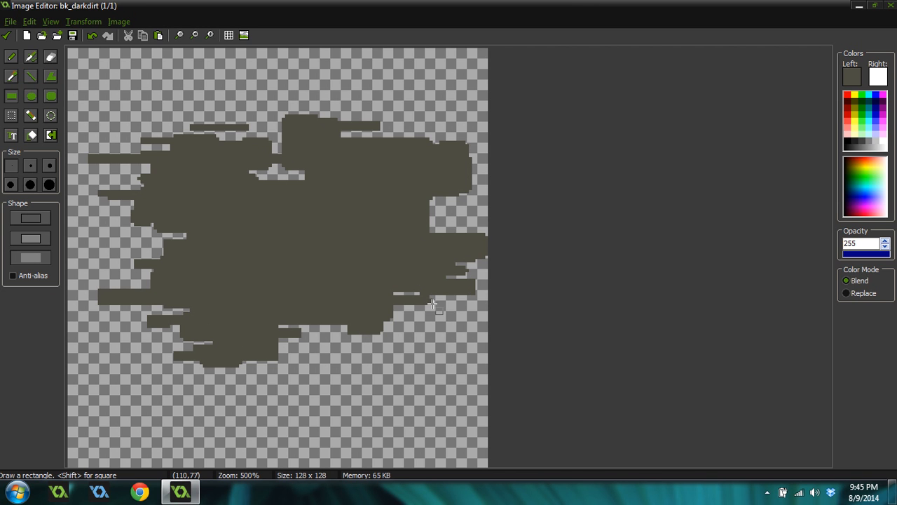
left_click_drag(278, 344, 318, 354)
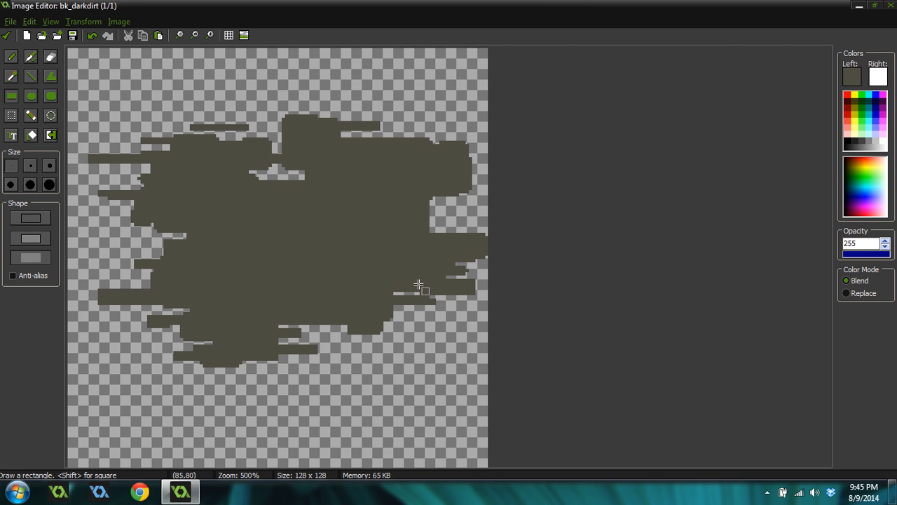
- Darken the drawing colour slightly, outline the whole patch, and recolour the red outline with that darker brown
left_click(858, 78)
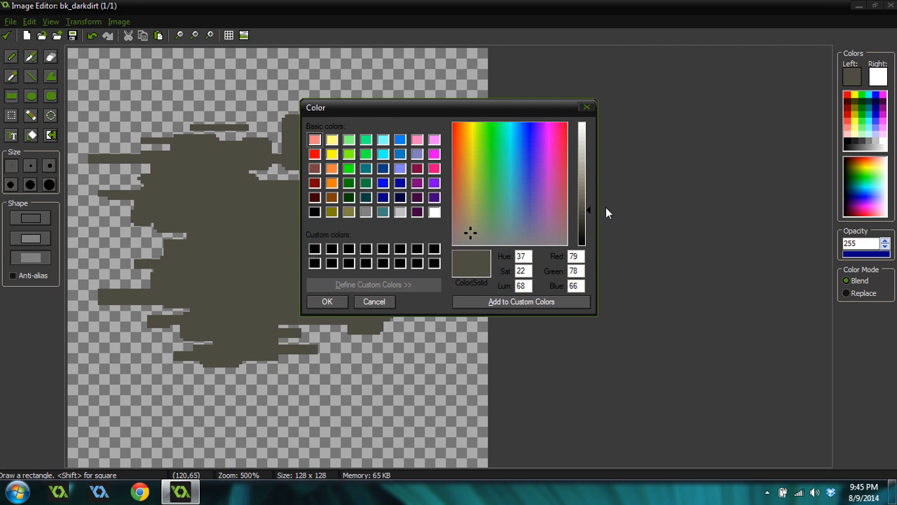
left_click(588, 211)
left_click(326, 303)
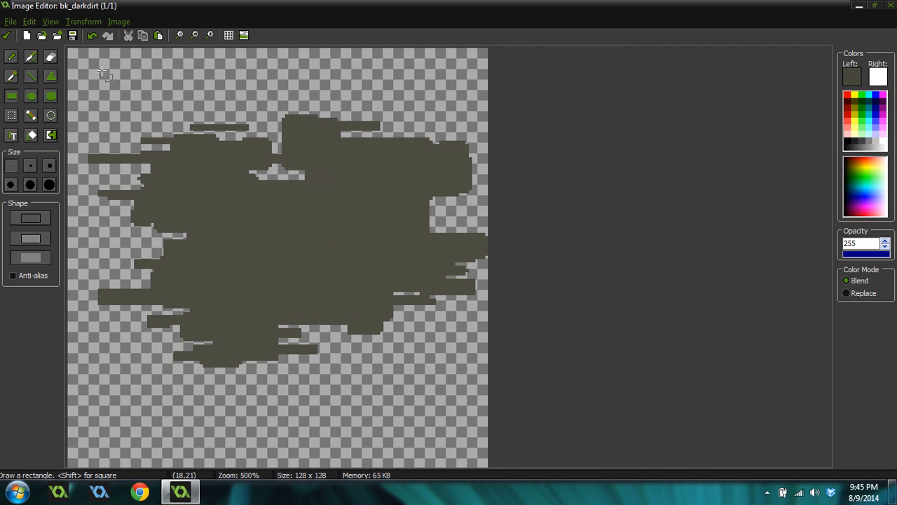
left_click(119, 21)
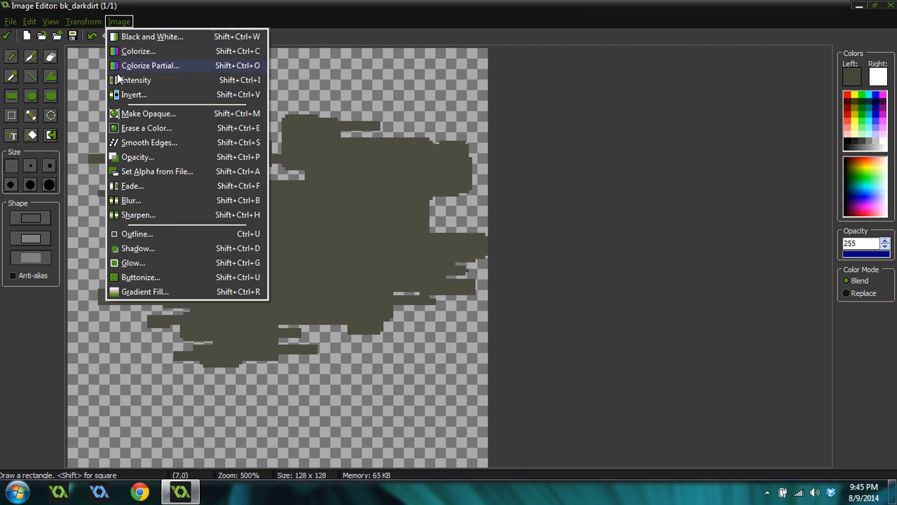
left_click(150, 233)
left_click(355, 409)
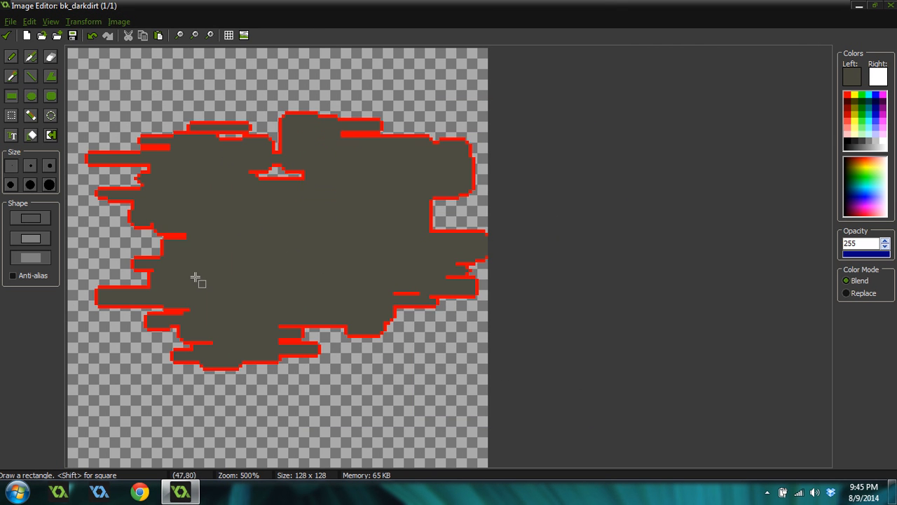
left_click(31, 135)
left_click(121, 150)
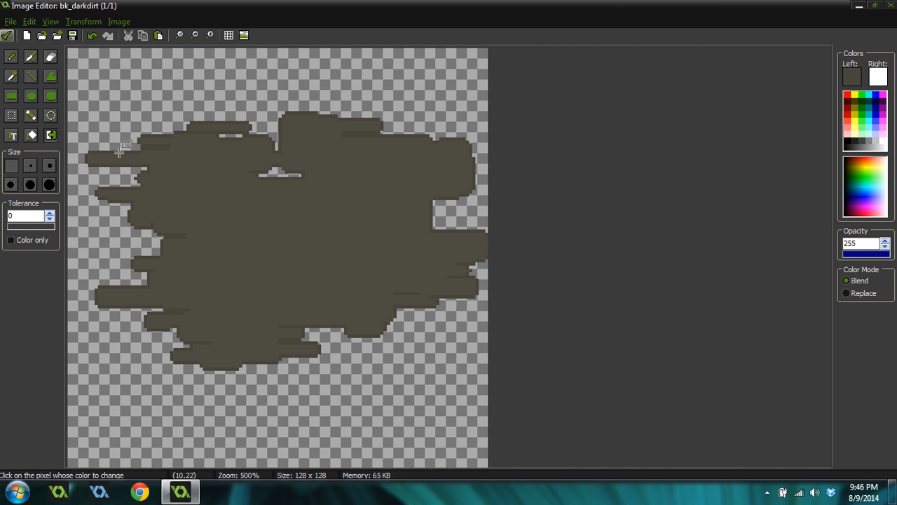
- Scatter small darker-brown rectangles as specks over the upper-left area of the dirt patch
scroll(194, 205, "up", 2)
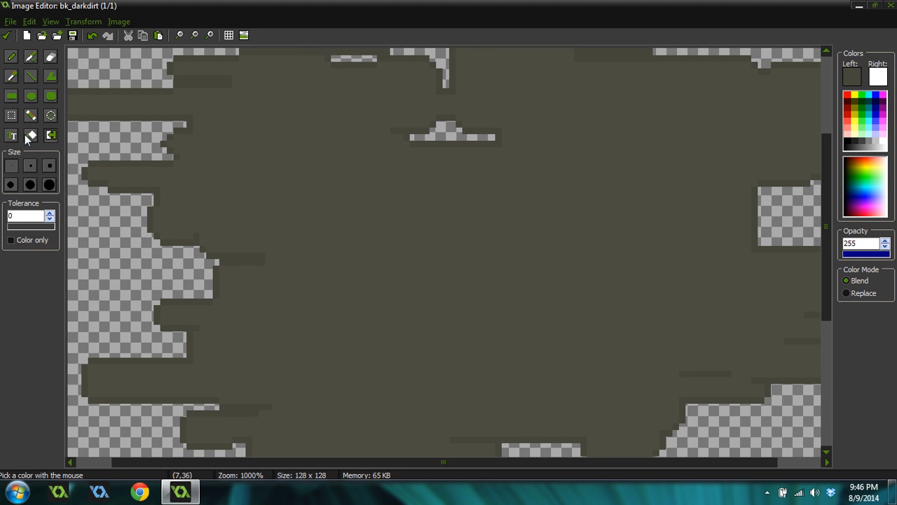
left_click(11, 56)
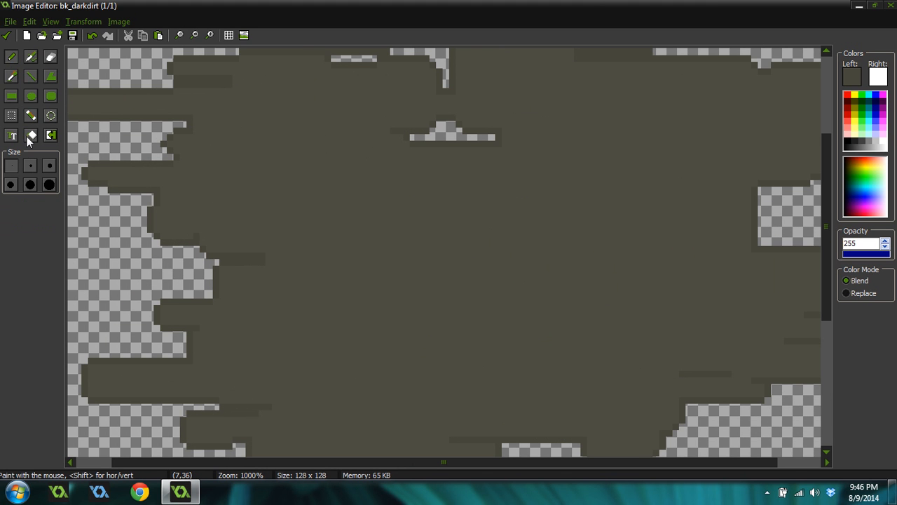
left_click(11, 96)
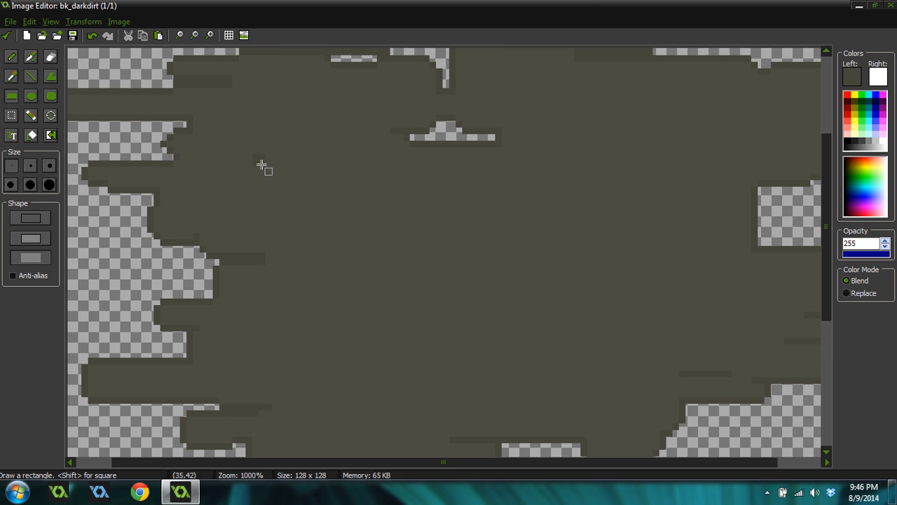
left_click_drag(311, 116, 329, 126)
left_click_drag(318, 165, 329, 167)
left_click_drag(205, 183, 221, 191)
key("ctrl+z")
left_click_drag(343, 195, 352, 201)
left_click_drag(262, 154, 277, 163)
left_click_drag(327, 120, 336, 132)
- Select all the dark specks in the patch's upper-left area with the magic wand and copy them
scroll(375, 150, "down", 6)
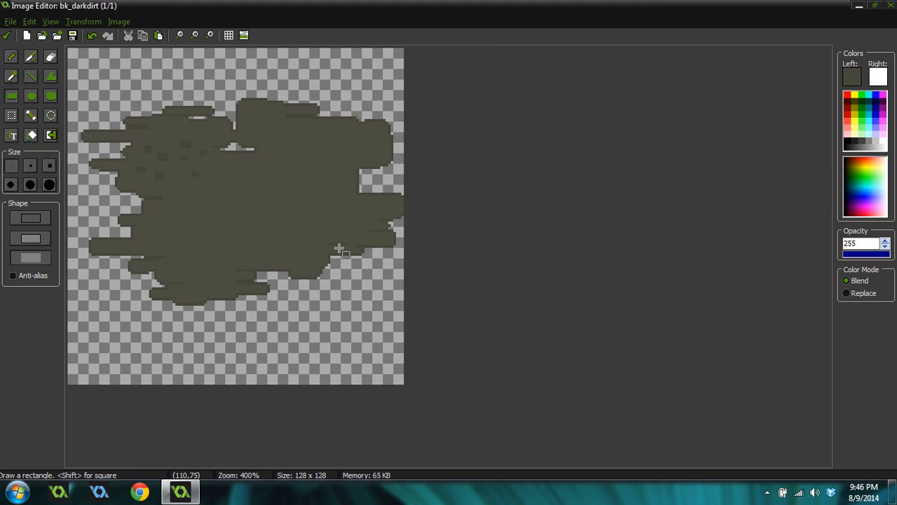
scroll(288, 251, "up", 2)
scroll(285, 254, "up", 2)
scroll(282, 253, "down", 2)
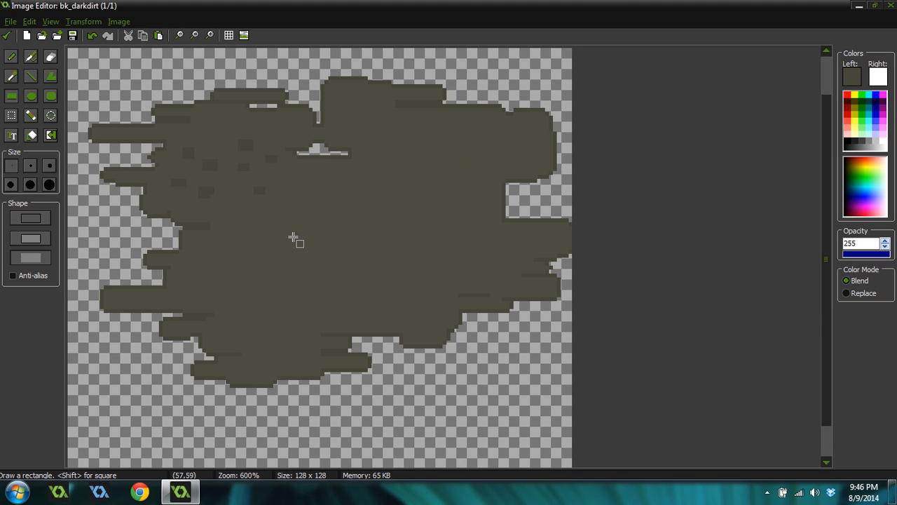
key("w")
left_click(211, 165)
left_click(187, 152, "shift")
left_click(178, 182, "shift")
left_click(205, 193, "shift")
left_click(259, 189, "shift")
left_click(244, 165, "shift")
left_click(245, 145, "shift")
left_click(272, 159, "shift")
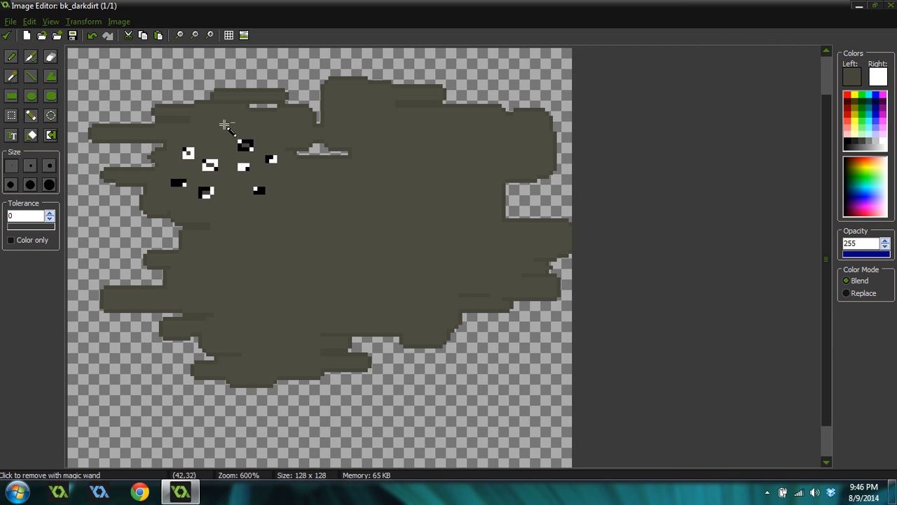
key("ctrl+c")
- Paste four copies of the speck cluster over the patch's lower-left, central, lower-middle and right areas
key("ctrl+v")
left_click_drag(133, 88, 331, 198)
left_click_drag(291, 270, 276, 263)
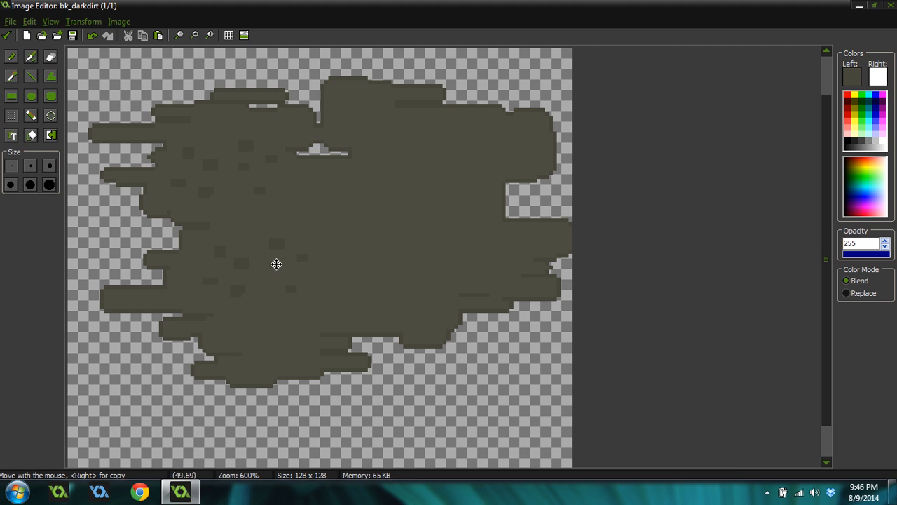
key("ctrl+v")
left_click_drag(161, 102, 325, 251)
key("ctrl+v")
left_click_drag(116, 77, 349, 306)
key("ctrl+v")
left_click_drag(184, 124, 475, 215)
- Paste two more speck clusters, one near the patch's upper right and one at its lower left
key("ctrl+v")
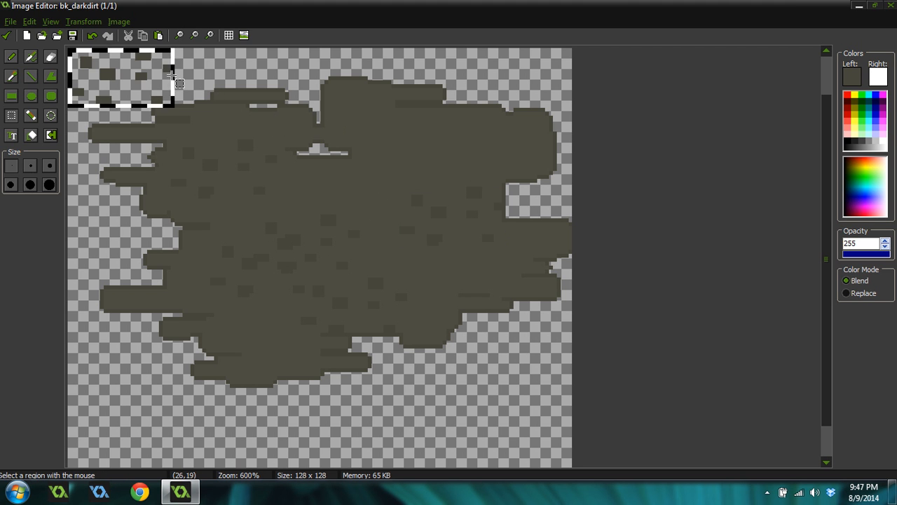
left_click_drag(133, 79, 425, 134)
key("ctrl+v")
left_click_drag(140, 86, 280, 344)
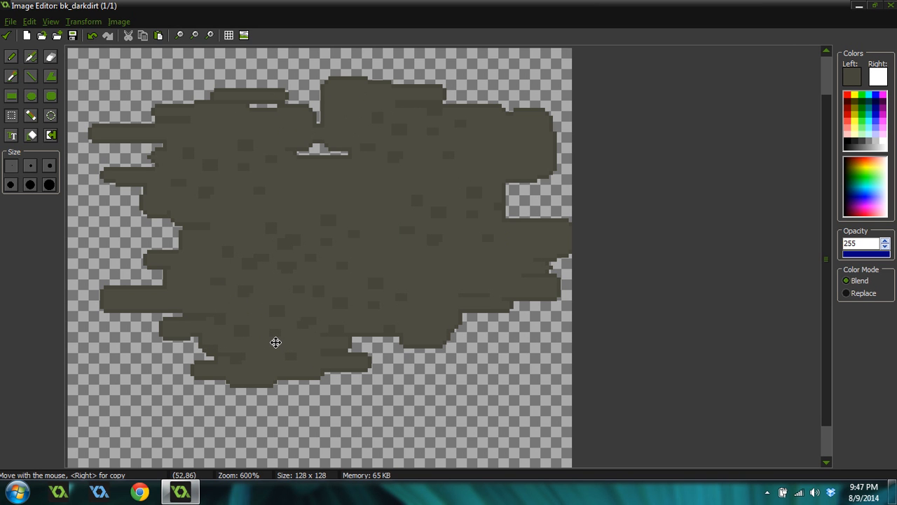
left_click_drag(276, 342, 276, 342)
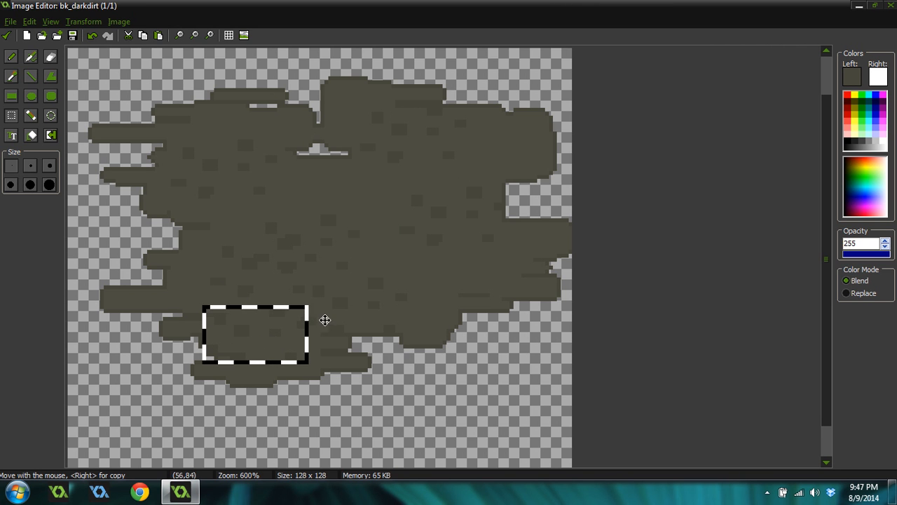
scroll(445, 243, "down", 3)
scroll(351, 248, "up", 1)
- Fill the gaps around the patch's centre with two more pasted speck clusters and accept the edited image
key("ctrl+v")
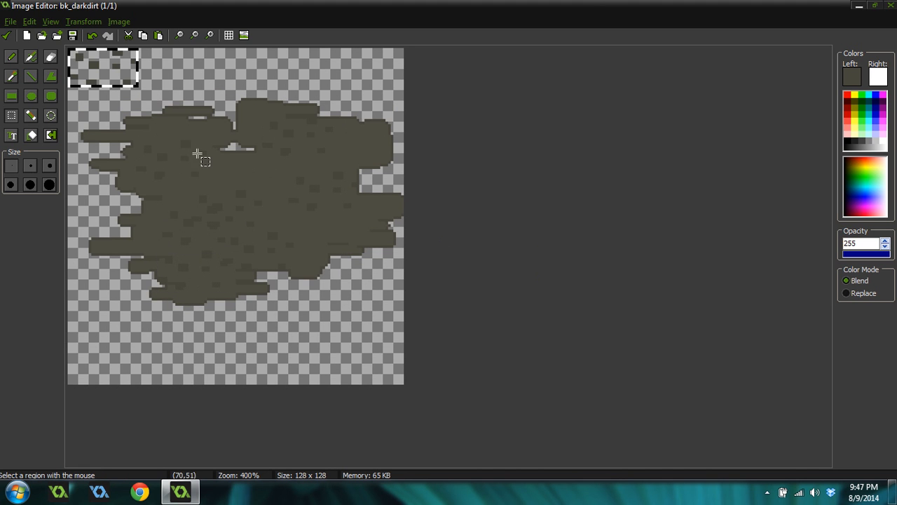
left_click_drag(100, 56, 251, 174)
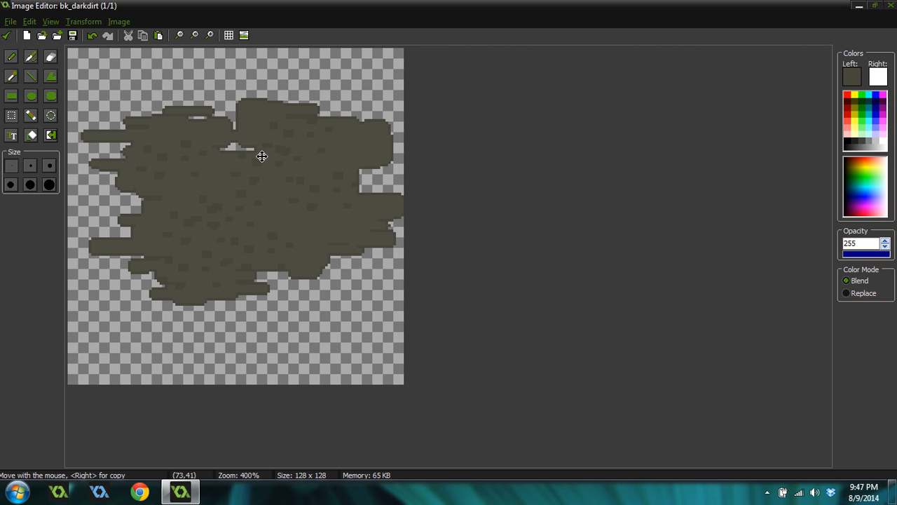
left_click_drag(264, 158, 265, 158)
key("ctrl+v")
left_click_drag(119, 68, 197, 166)
key("ctrl+v")
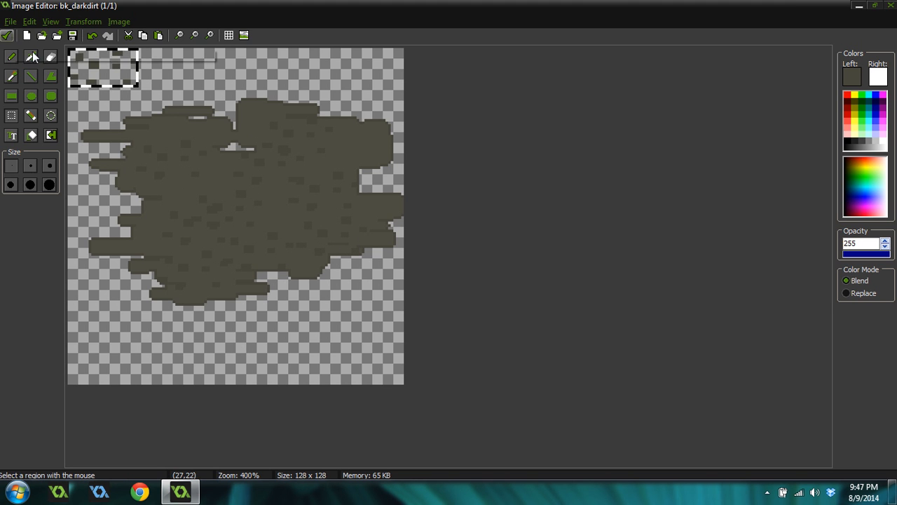
left_click_drag(91, 68, 609, 258)
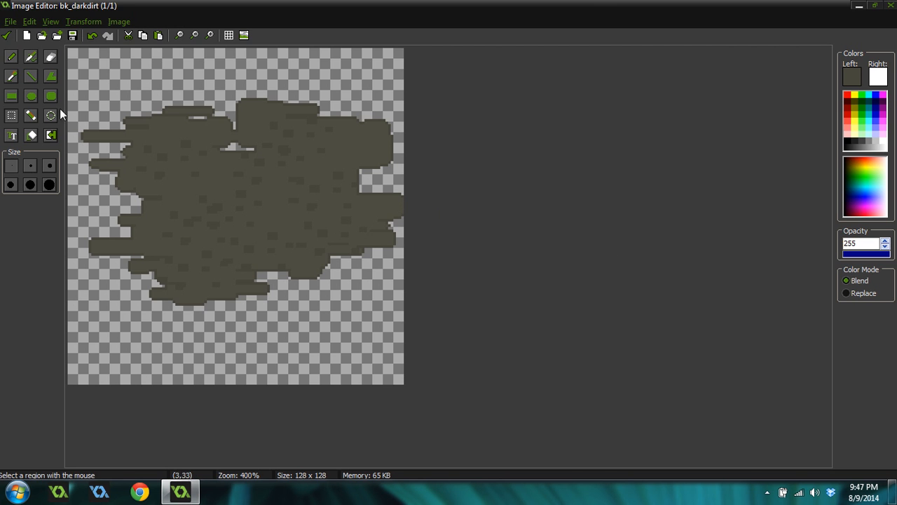
left_click(8, 38)
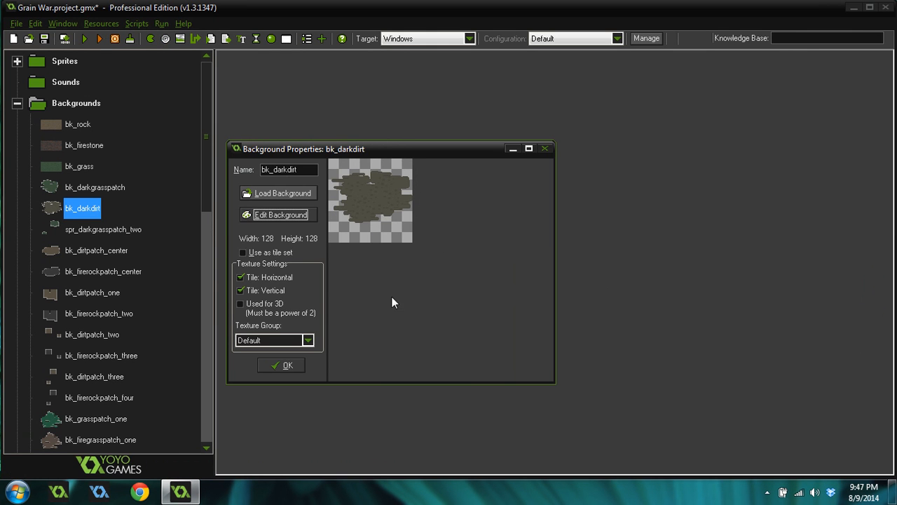
- Cover the specks in the centre of bk_darkdirt with a filled rectangle in the base dirt colour and accept the edited background
left_click(245, 216)
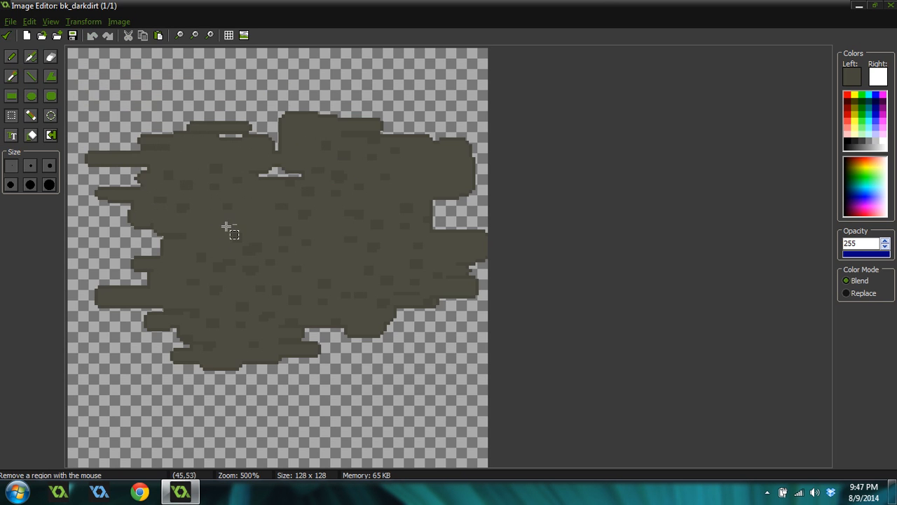
left_click(11, 95)
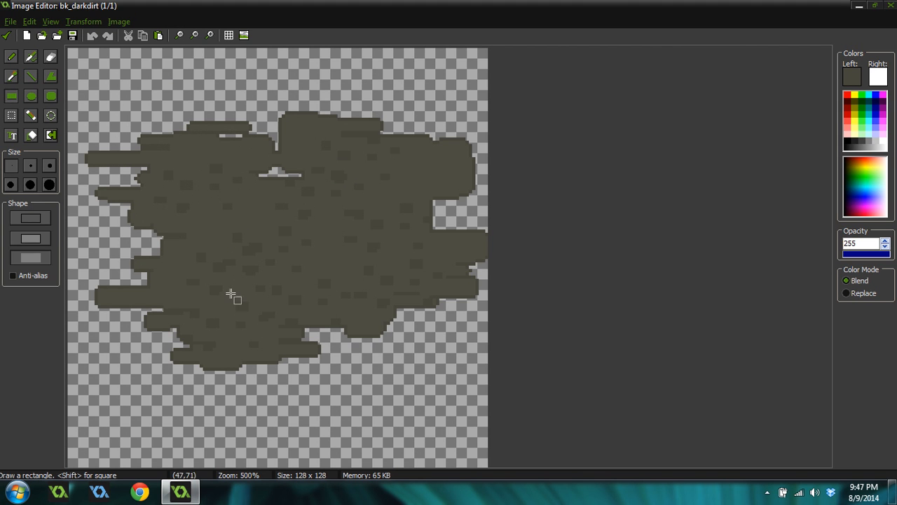
left_click(14, 61)
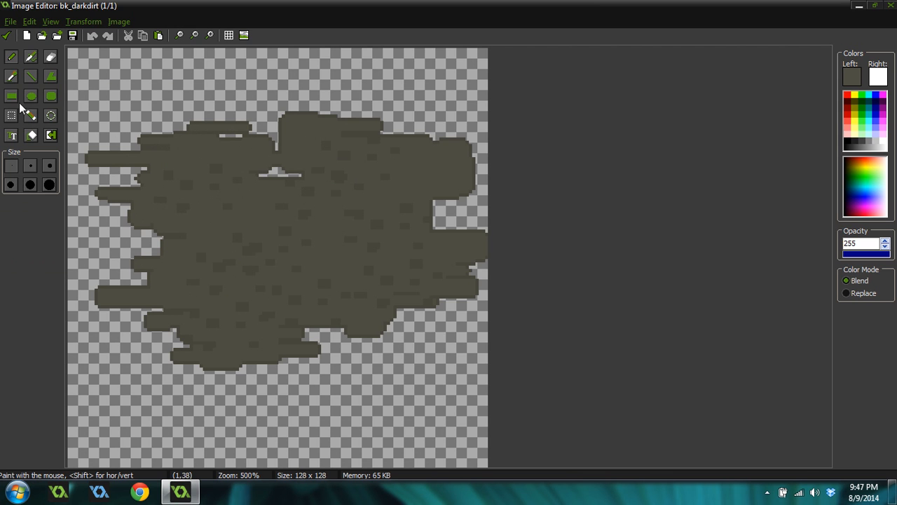
left_click(12, 96)
left_click(361, 303)
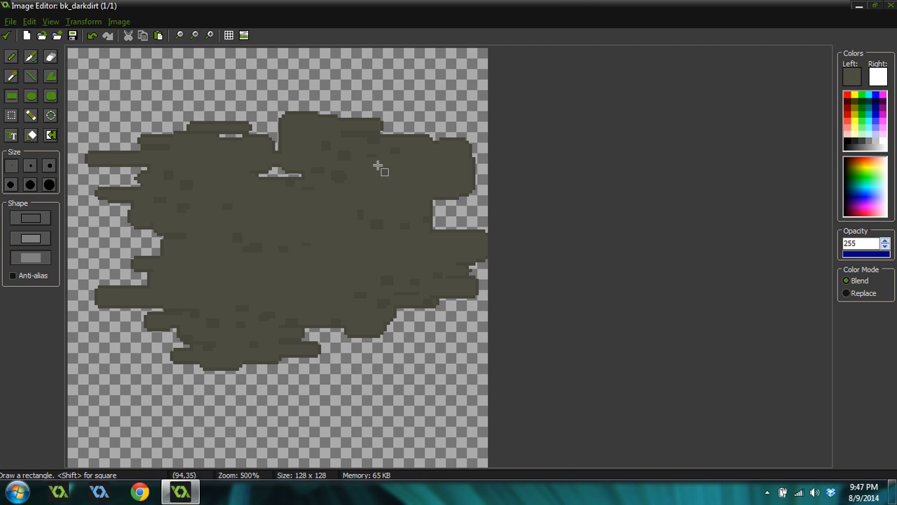
scroll(317, 239, "down", 3)
scroll(317, 239, "up", 3)
scroll(366, 275, "down", 1)
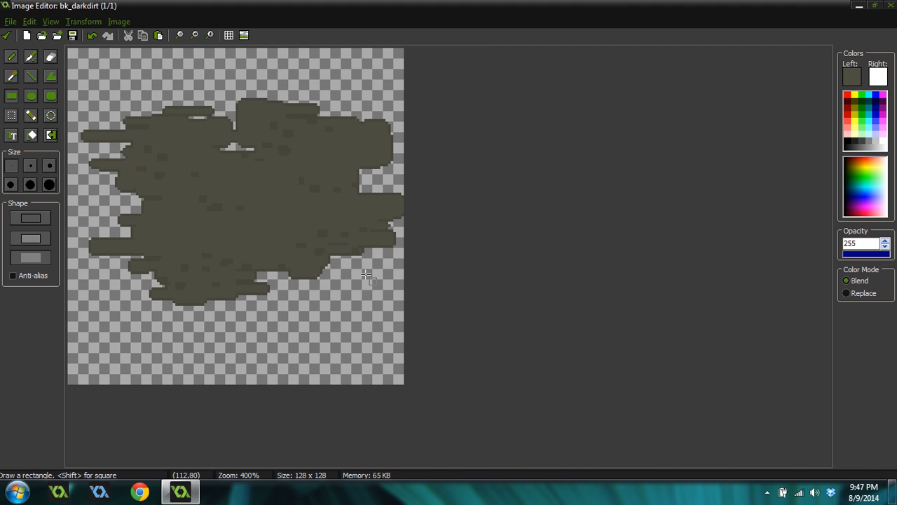
left_click(12, 38)
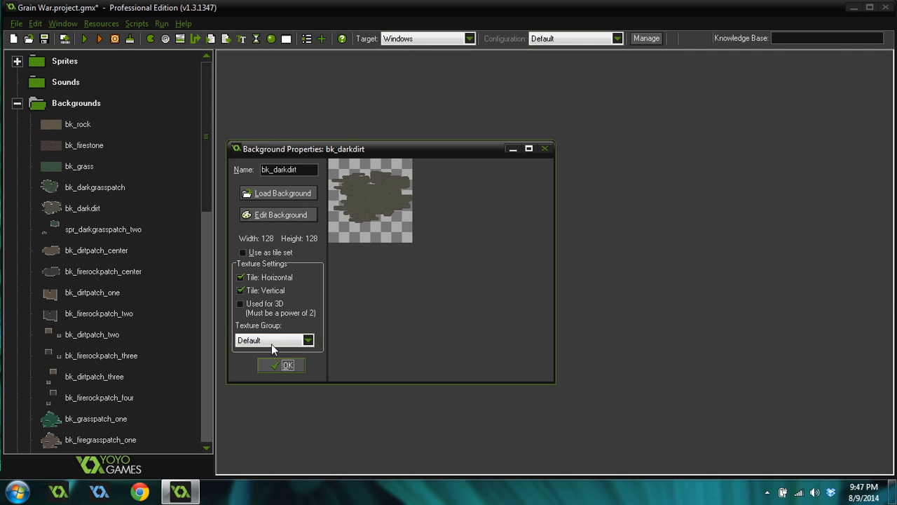
left_click(281, 365)
- Open rm_background and examine how the dark dirt patch blends with the surrounding grass tiles before closing the room
left_click_drag(203, 178, 209, 417)
left_click(88, 315)
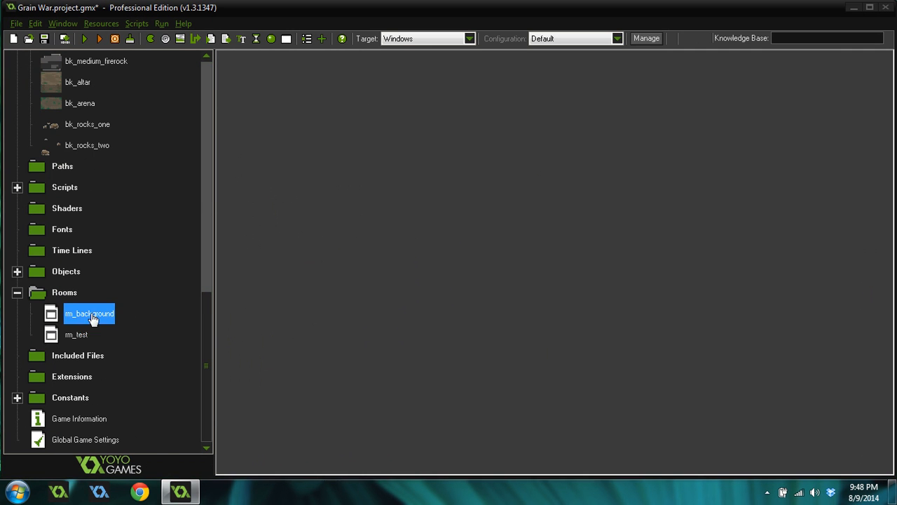
double_click(89, 314)
scroll(338, 100, "up", 3)
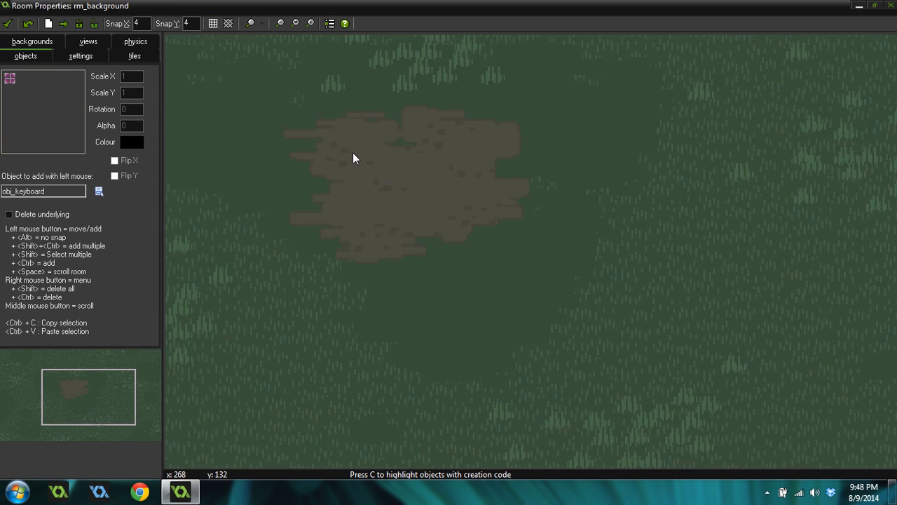
scroll(350, 165, "down", 3)
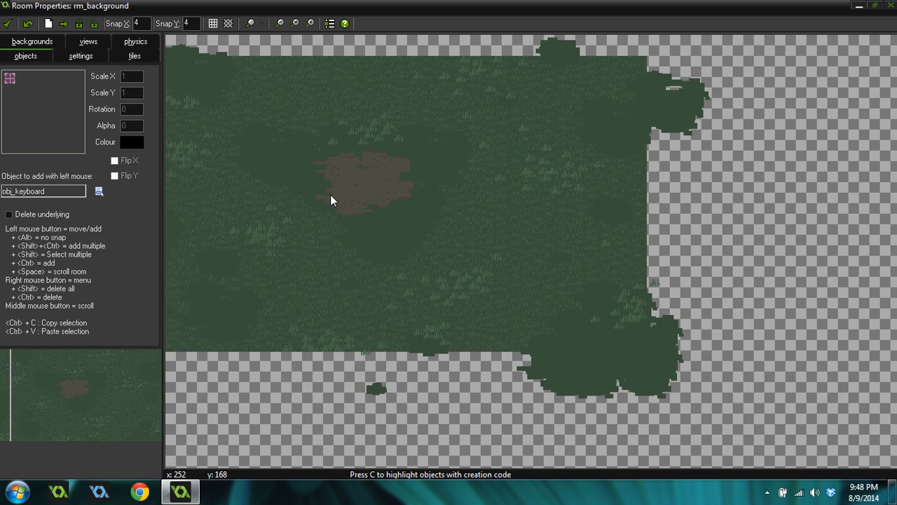
scroll(293, 203, "down", 2)
scroll(235, 207, "up", 3)
scroll(481, 304, "down", 2)
scroll(346, 202, "up", 3)
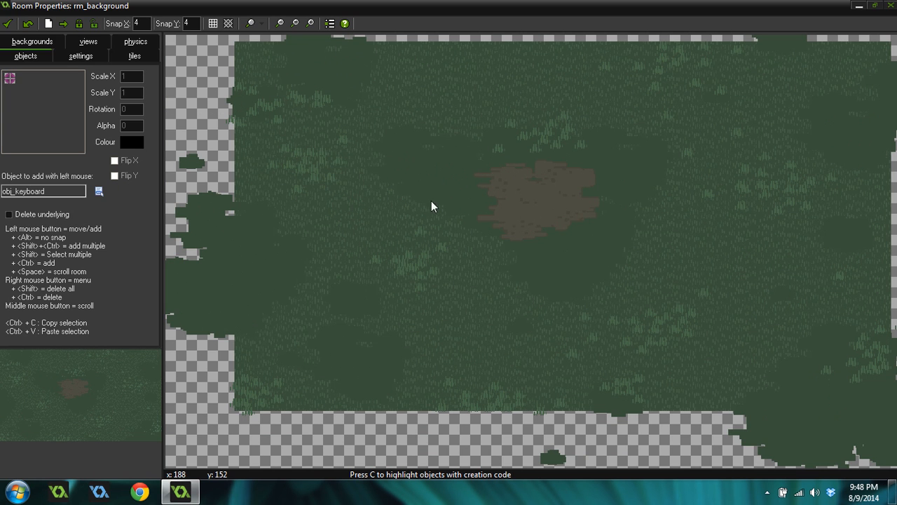
scroll(517, 264, "down", 1)
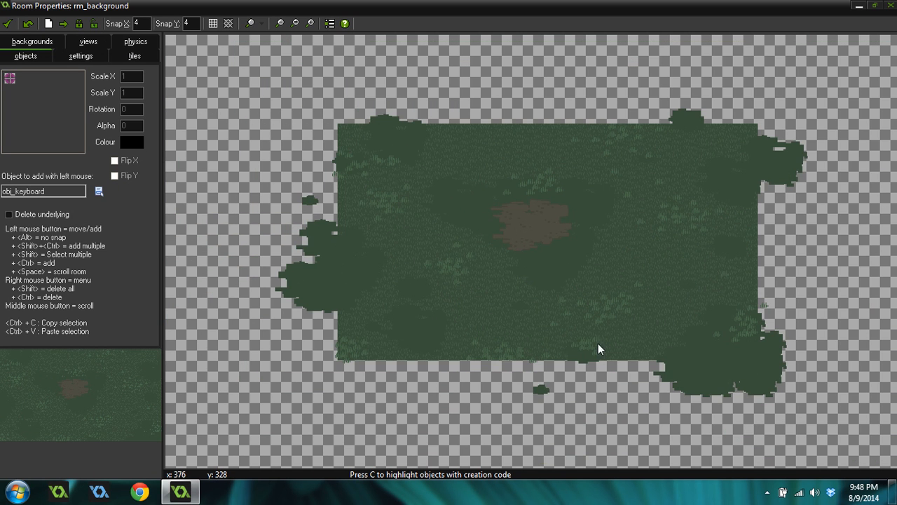
scroll(594, 213, "up", 1)
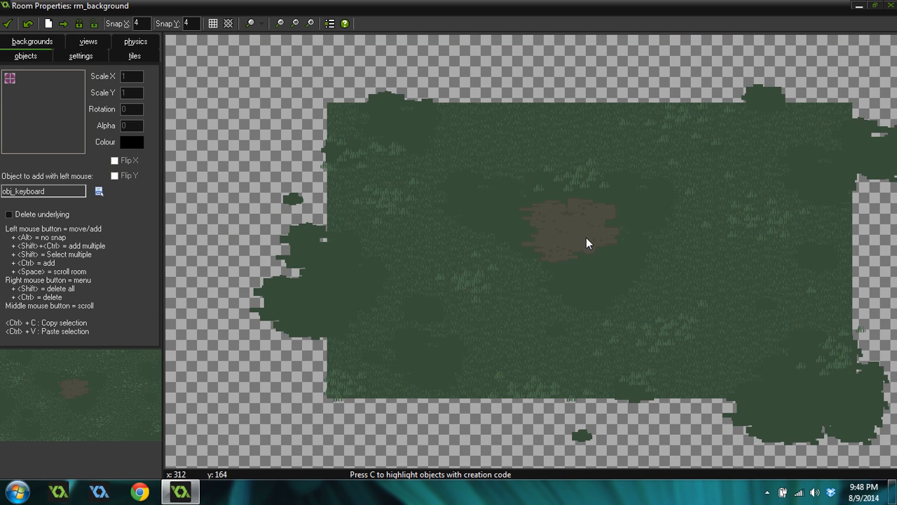
left_click(7, 23)
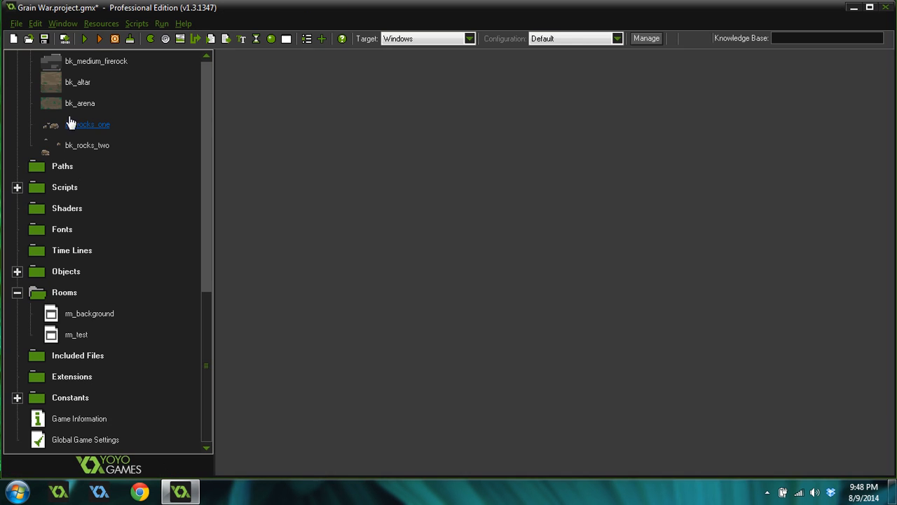
- Delete the dark dirt patch tile from layer 100000 in rm_background and accept the room changes
left_click_drag(205, 322, 225, 319)
double_click(83, 315)
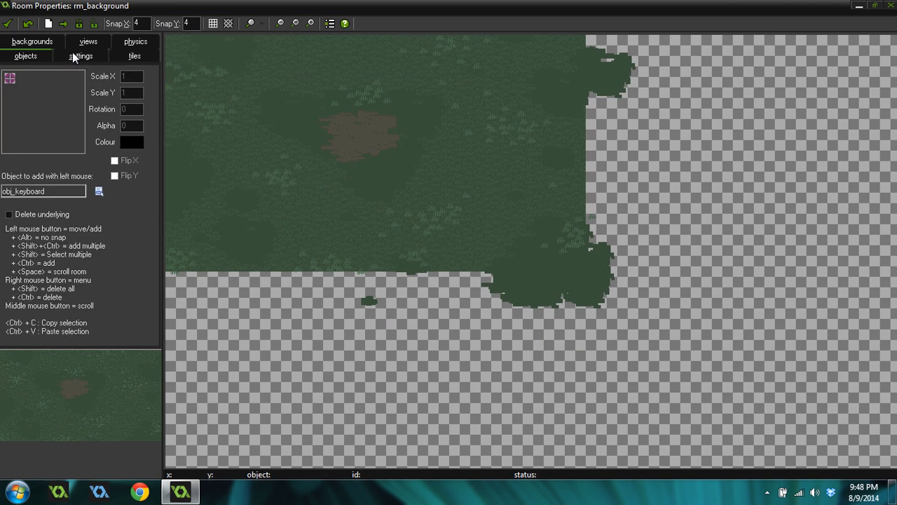
left_click(77, 56)
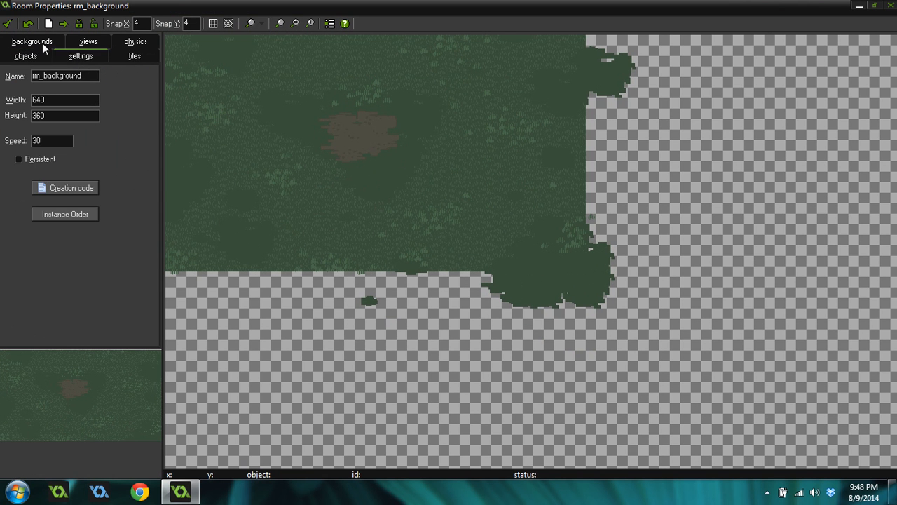
left_click(131, 59)
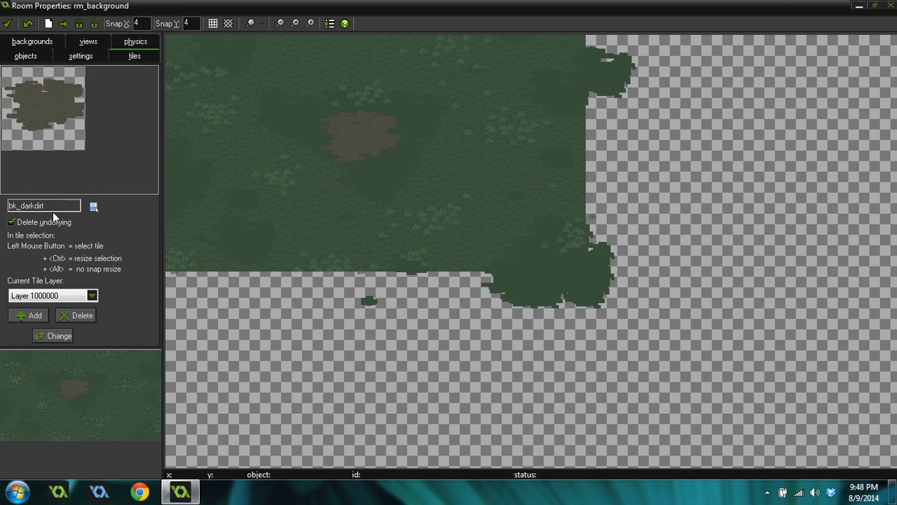
left_click(57, 296)
left_click(57, 314)
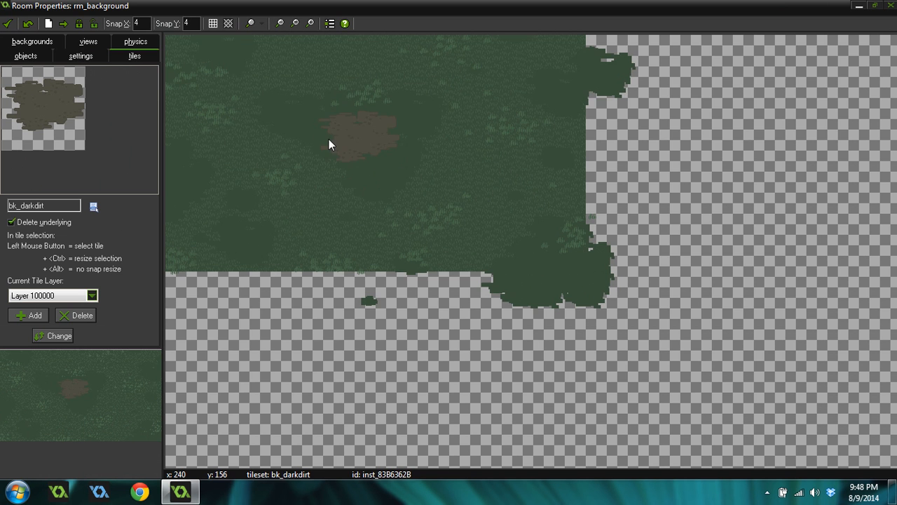
right_click(330, 139)
scroll(372, 194, "down", 3)
scroll(330, 107, "up", 3)
scroll(584, 287, "up", 2)
scroll(224, 210, "down", 1)
scroll(192, 159, "up", 1)
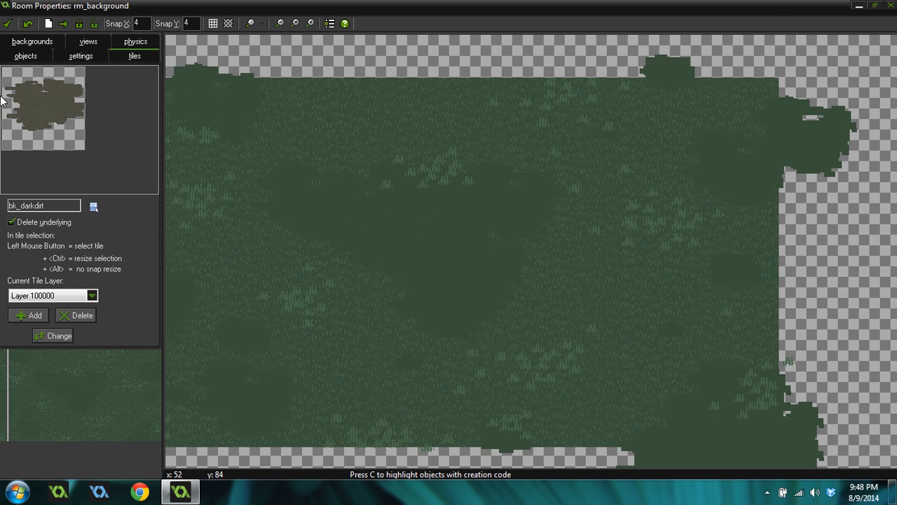
left_click(8, 24)
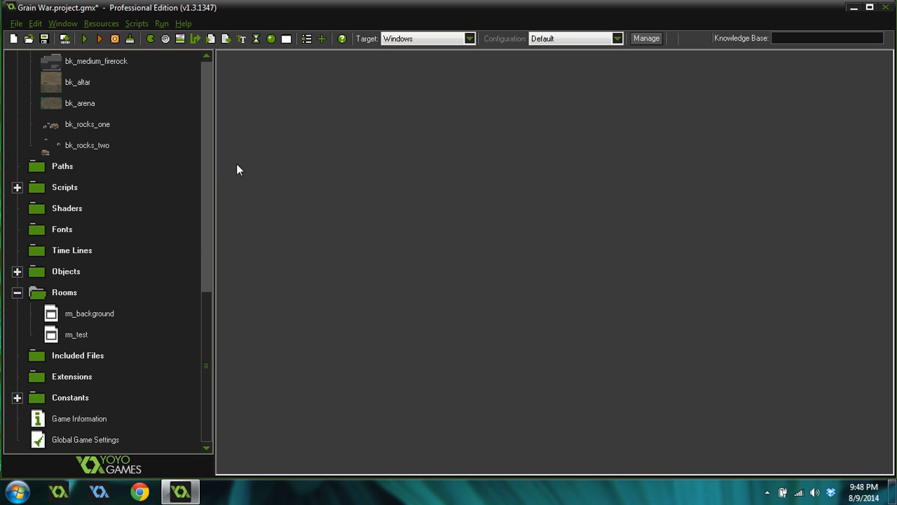
- Run the game, capture a screenshot of its grass background, and close the game window
left_click(84, 38)
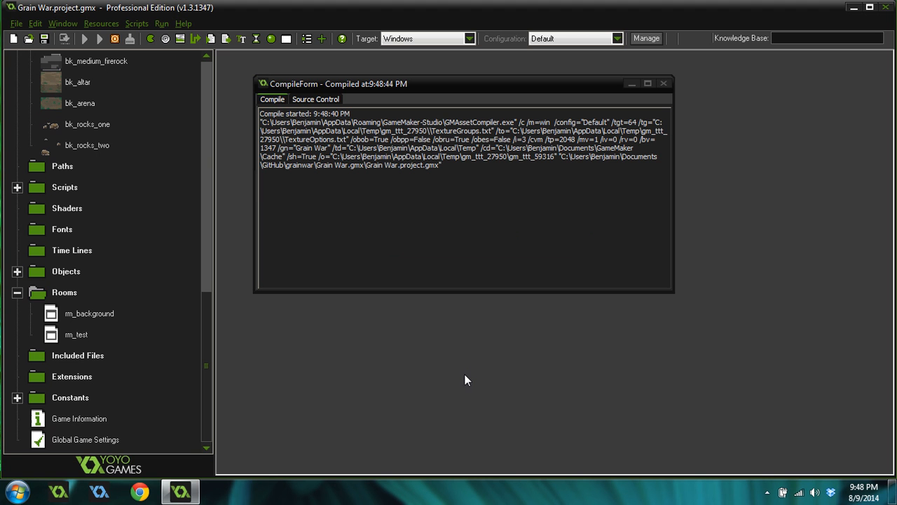
left_click(20, 492)
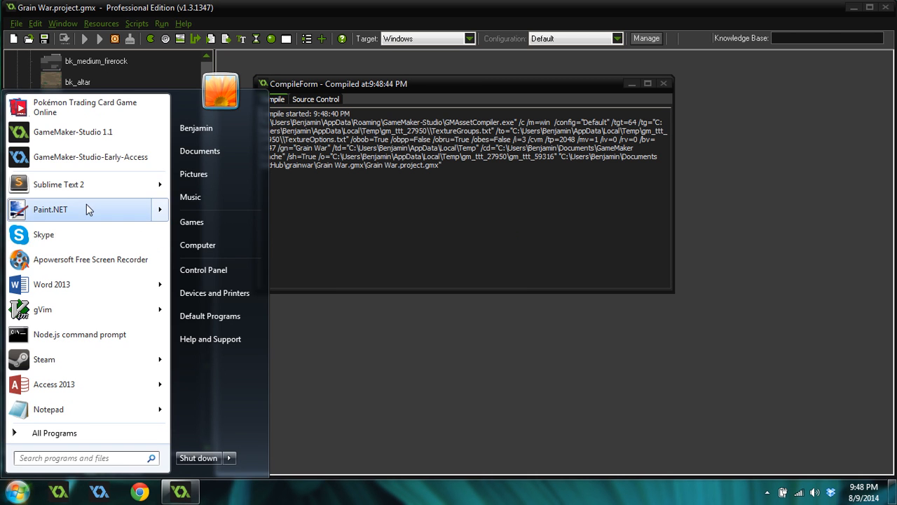
left_click(472, 366)
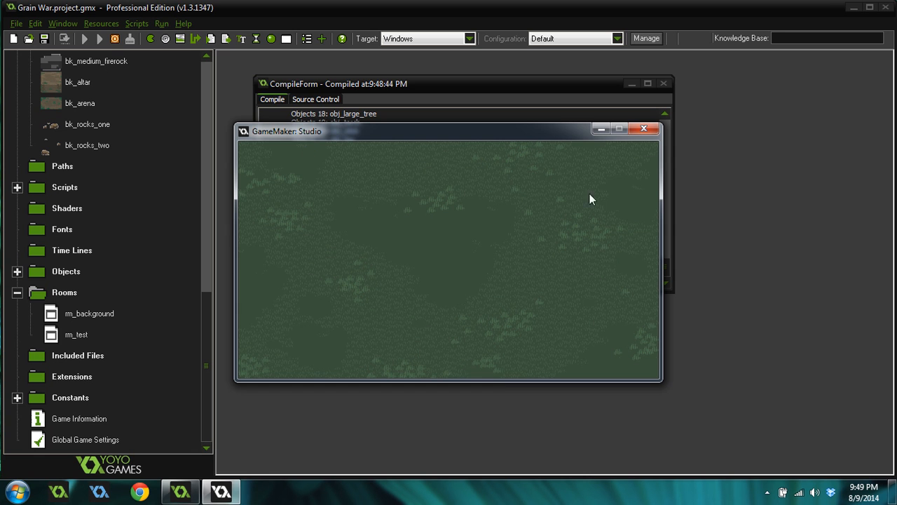
left_click(644, 130)
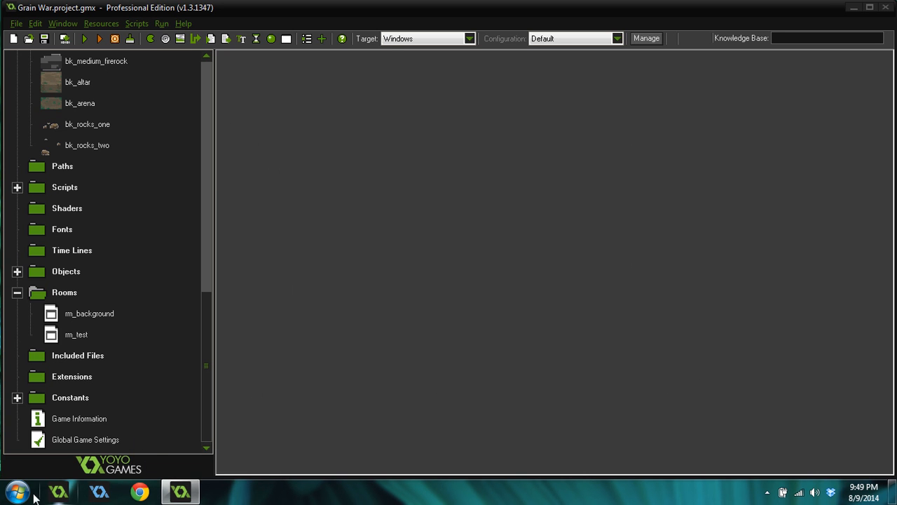
- Switch to Paint.NET and create a new image 640 pixels wide and 360 pixels high
left_click(16, 491)
left_click(63, 212)
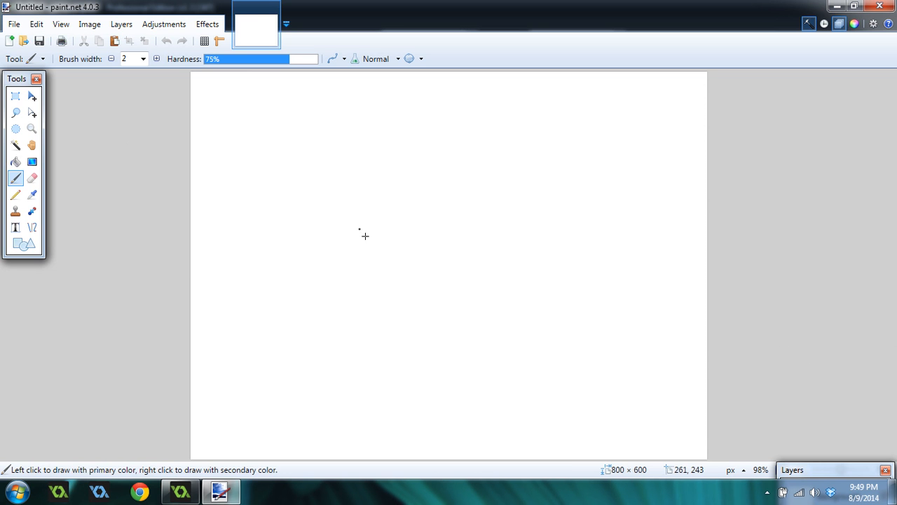
left_click(9, 41)
type("640")
key("Tab")
type("360")
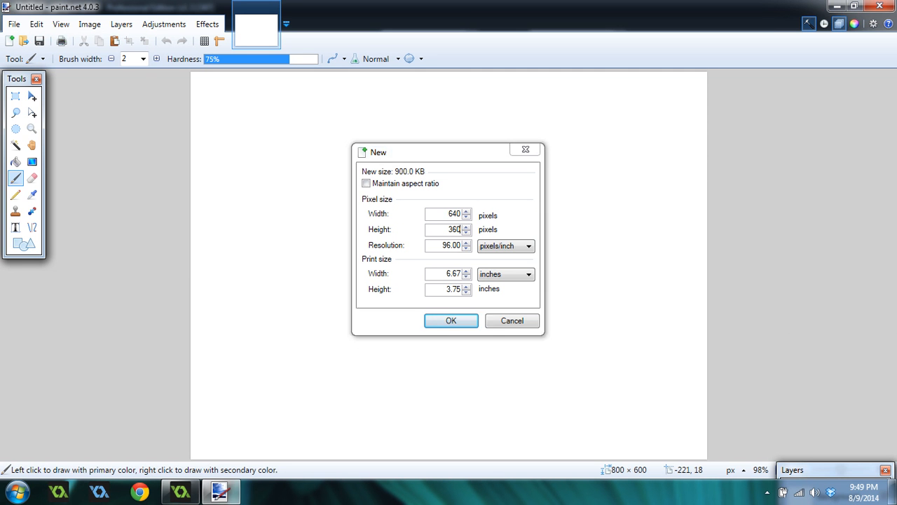
key("Return")
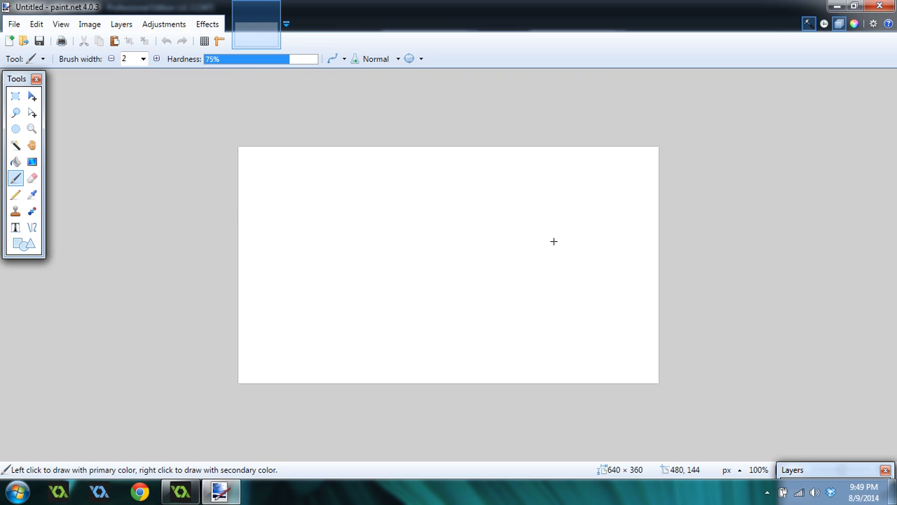
- Paste the screenshot keeping the canvas size and align the game view with the canvas, placing the selection's top-left corner at -363, -215
key("ctrl+v")
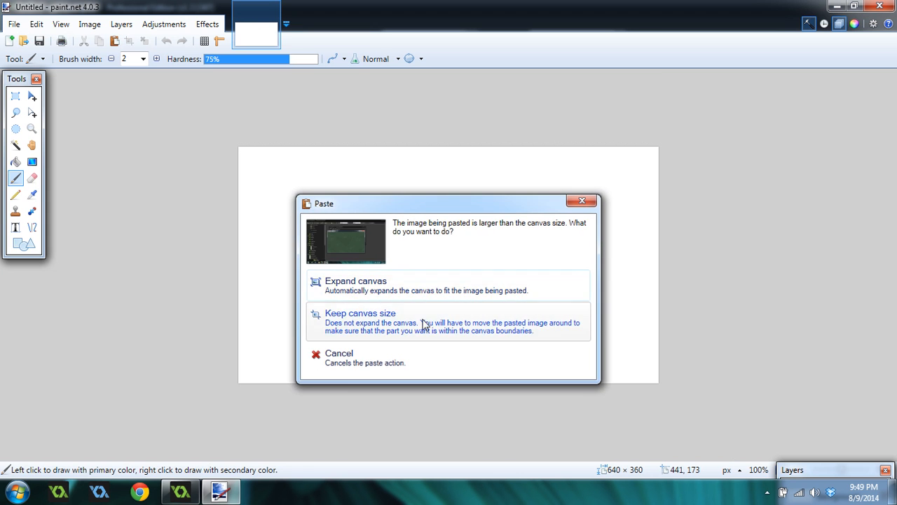
left_click(423, 319)
left_click_drag(589, 341, 352, 202)
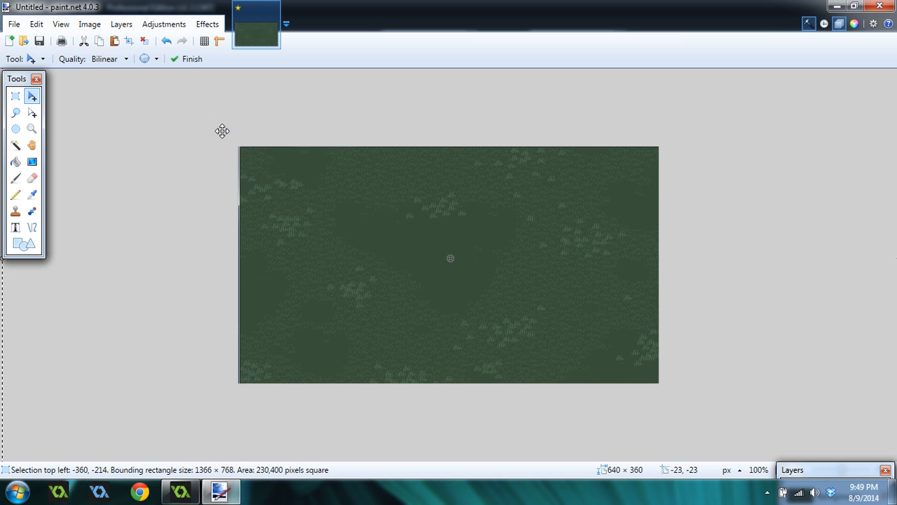
scroll(210, 136, "up", 4, "ctrl")
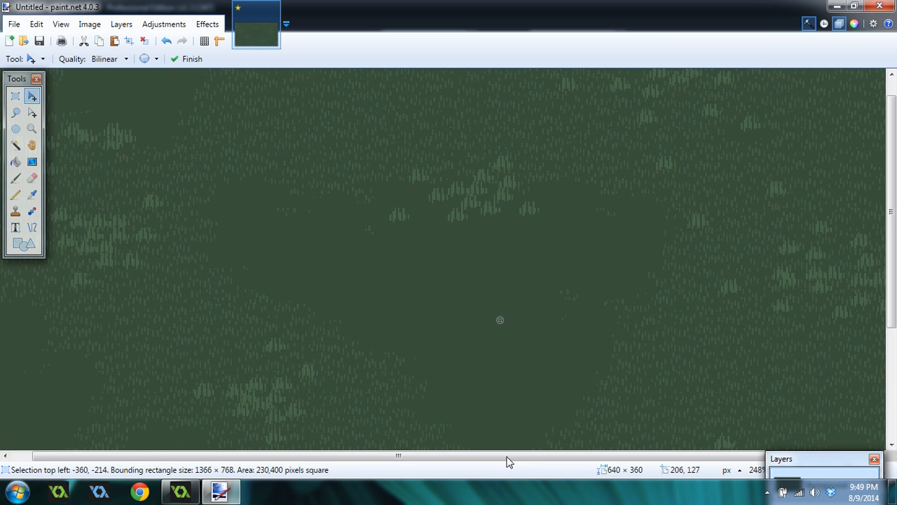
scroll(507, 460, "left", 1)
scroll(671, 372, "down", 3, "ctrl")
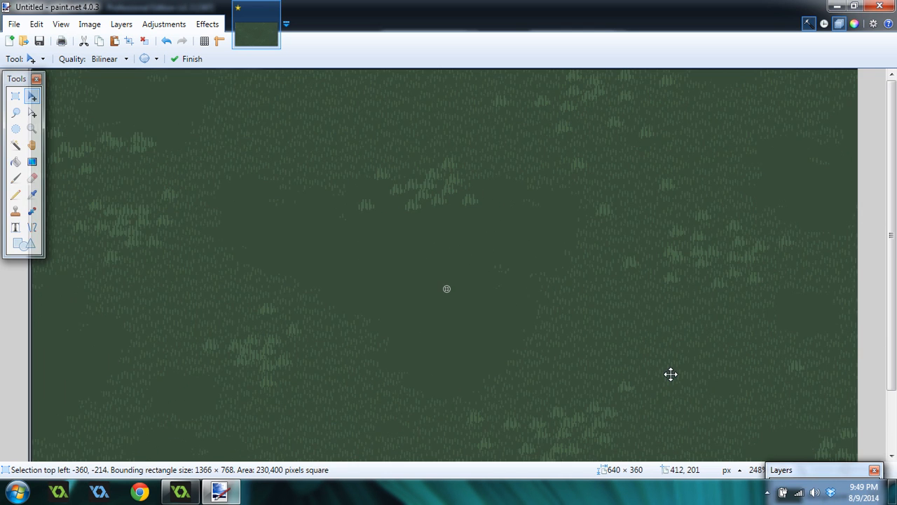
left_click_drag(150, 108, 147, 107)
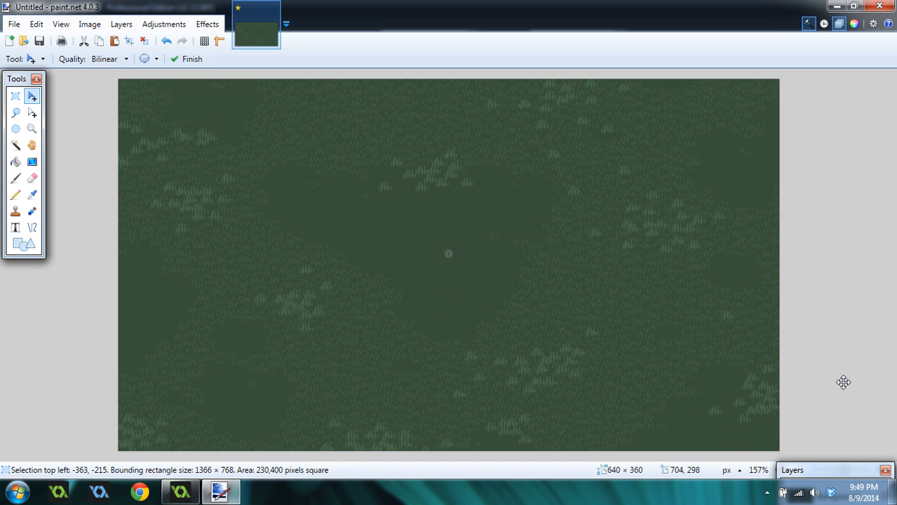
scroll(829, 388, "down", 2, "ctrl")
scroll(591, 391, "up", 1, "ctrl")
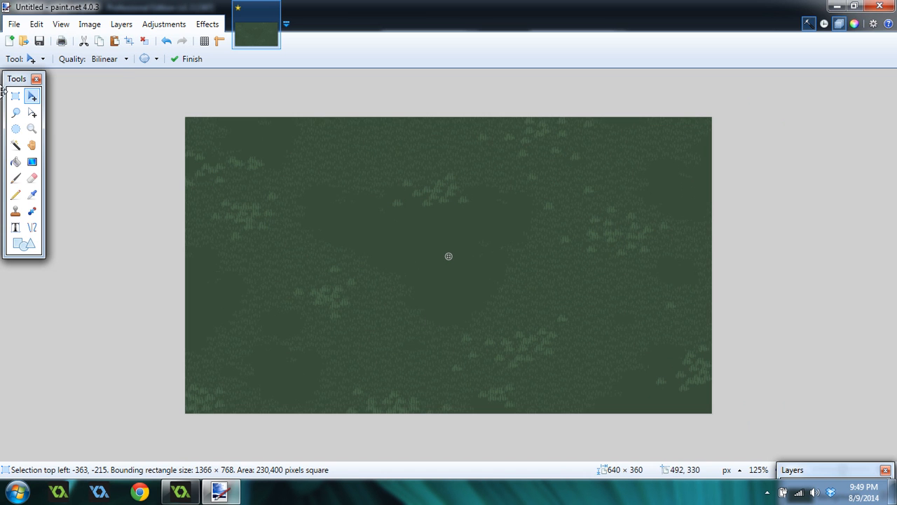
left_click(14, 24)
left_click(42, 132)
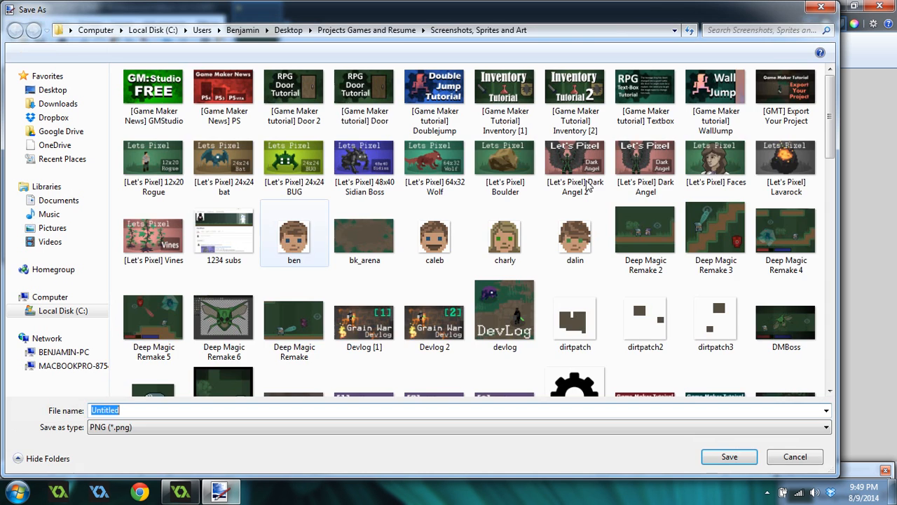
key("Escape")
- Save the image to the Desktop as a PNG named backgroundgrass with auto-detected bit depth
scroll(439, 222, "up", 3, "ctrl")
scroll(400, 158, "up", 4, "ctrl")
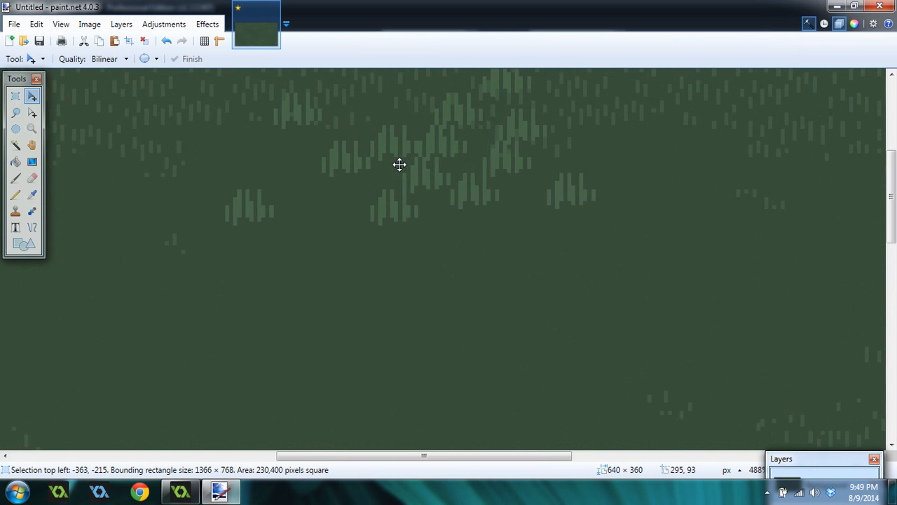
left_click(16, 23)
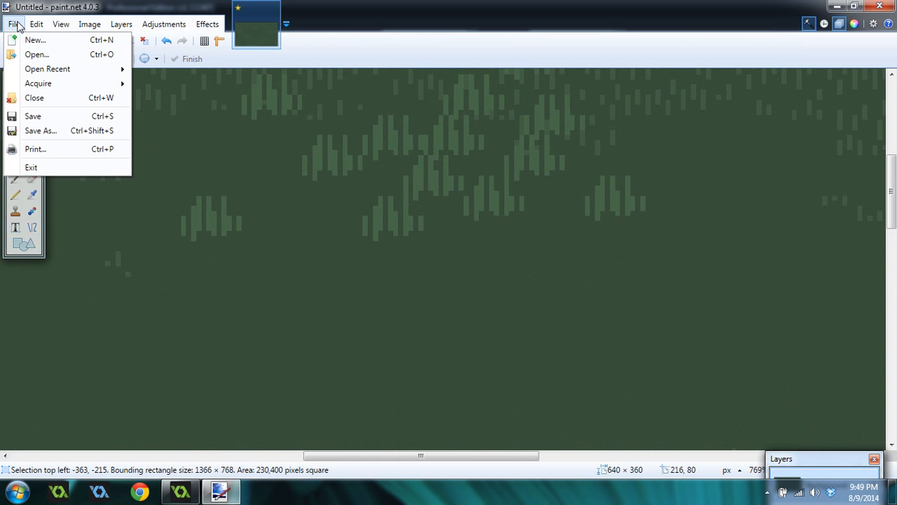
left_click(66, 131)
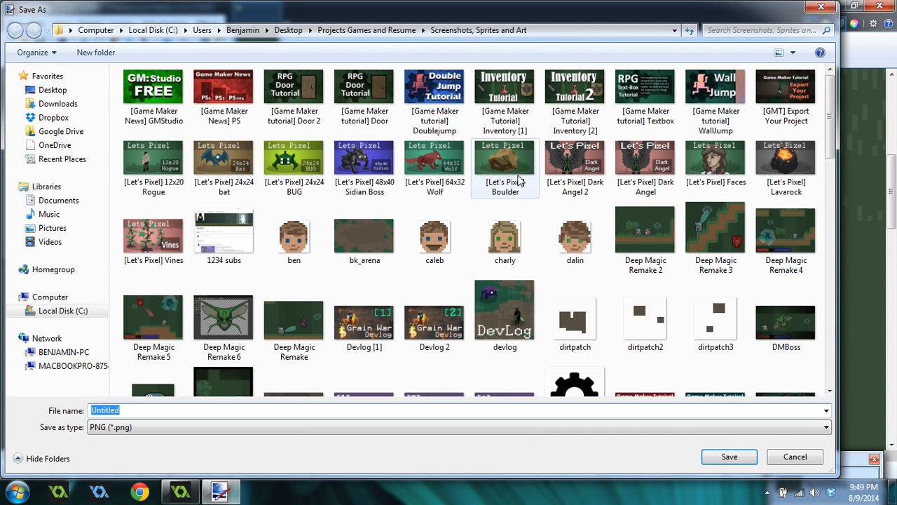
left_click(53, 90)
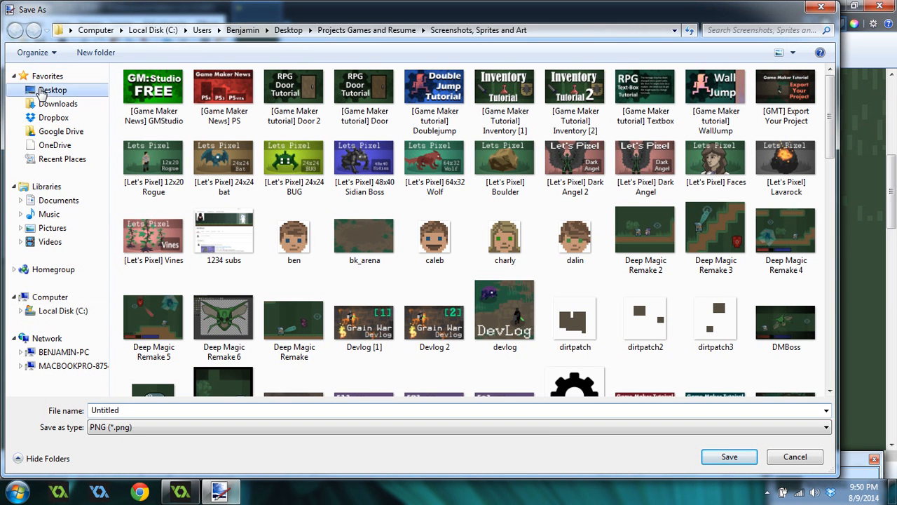
double_click(153, 410)
type("ba")
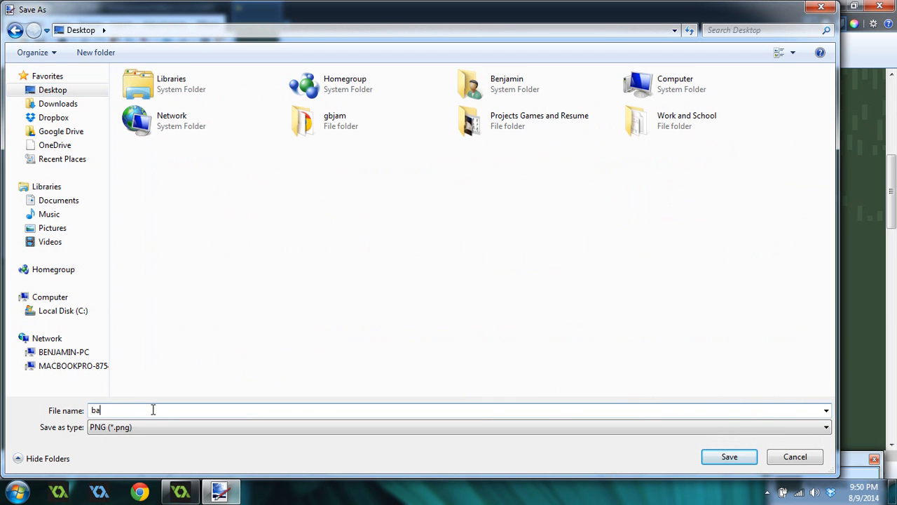
type("ckgroundgrass")
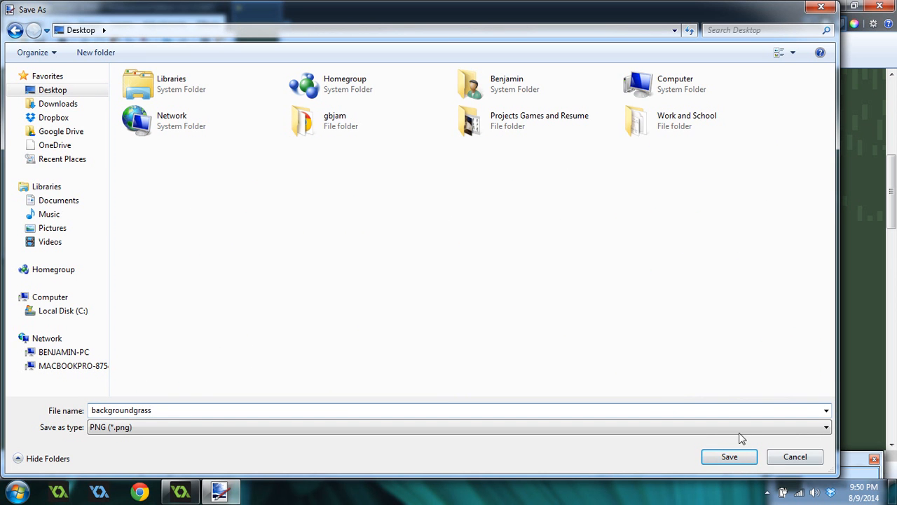
left_click(729, 456)
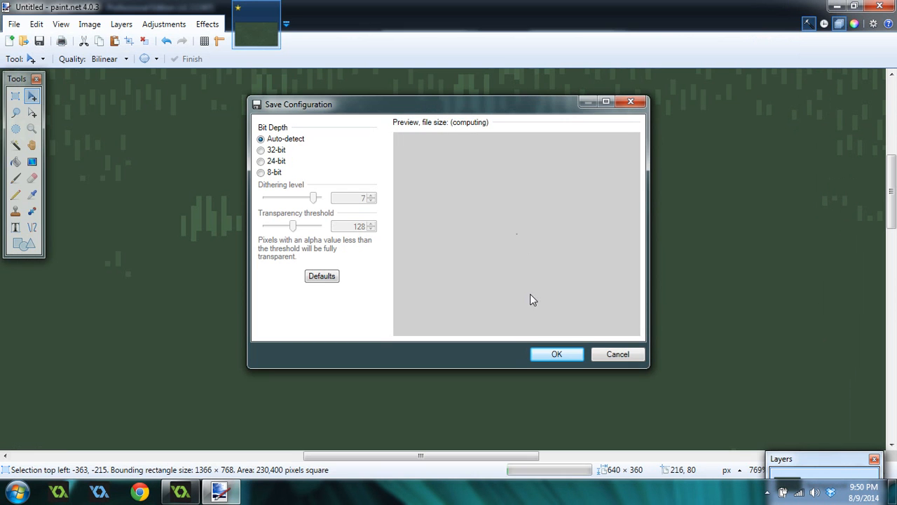
left_click(558, 354)
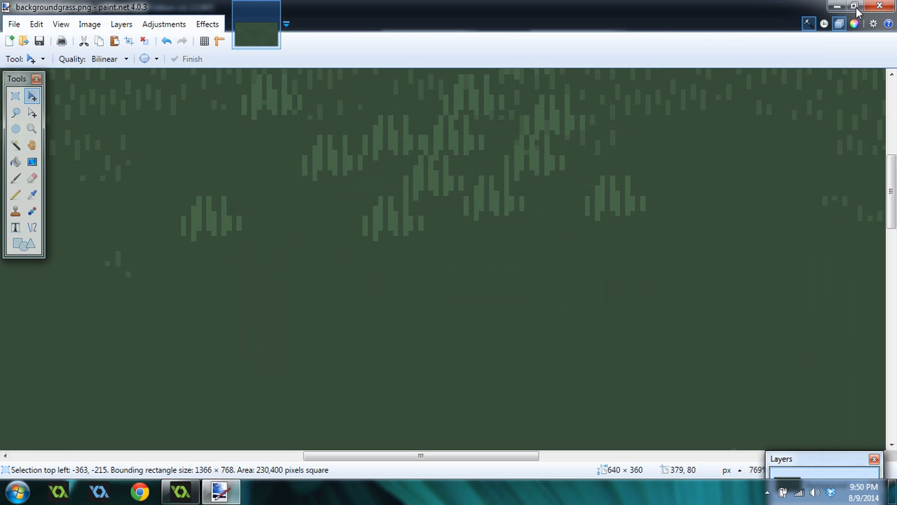
- Switch to GameMaker: Studio, create a new background resource, and load the saved backgroundgrass image into it
left_click(180, 491)
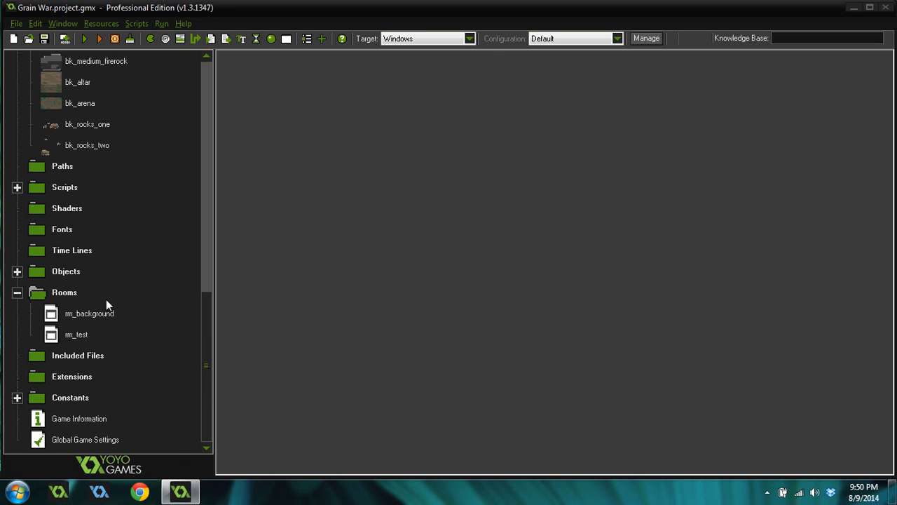
left_click_drag(202, 335, 178, 183)
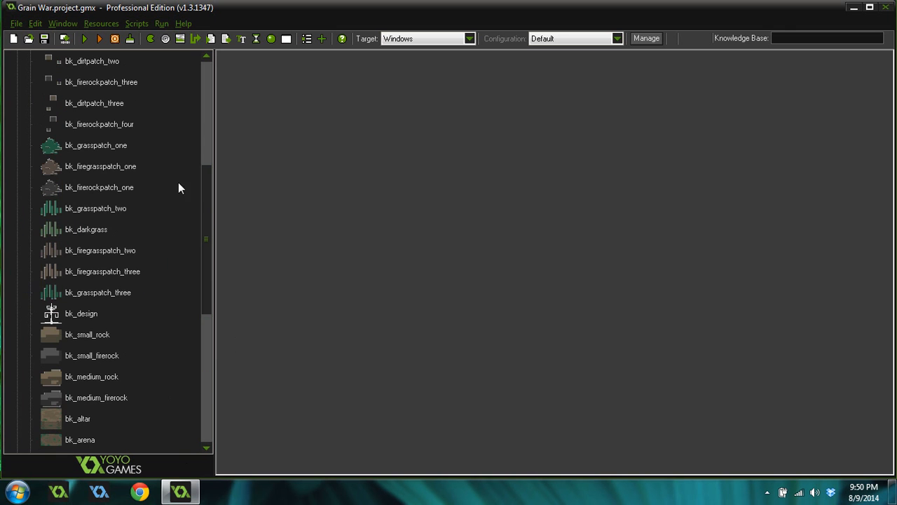
left_click(180, 39)
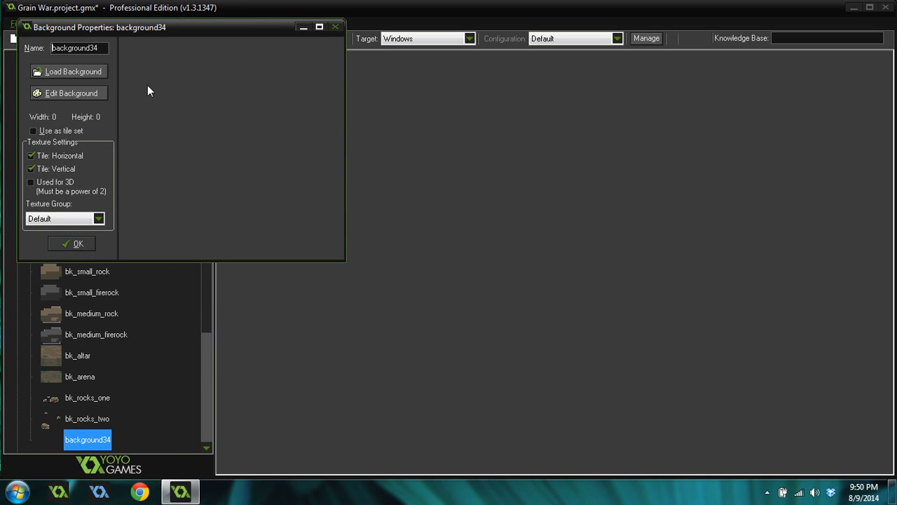
left_click(67, 72)
left_click(241, 179)
left_click(344, 275)
left_click(544, 323)
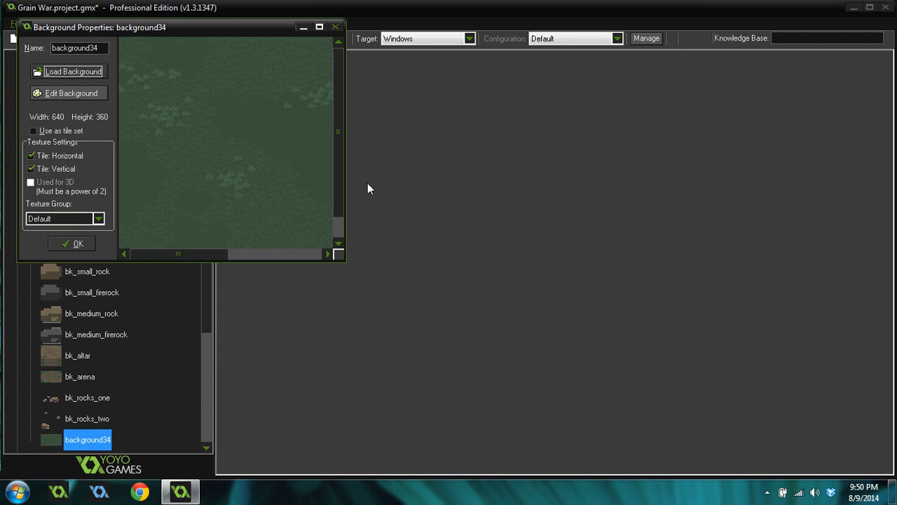
- Name the new background bk_arena_grass and accept its properties
left_click_drag(355, 267, 555, 306)
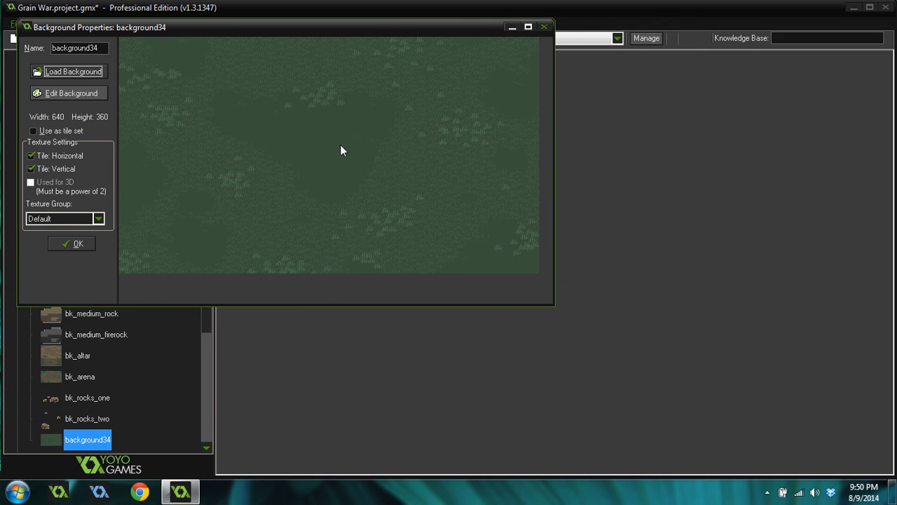
left_click_drag(99, 48, 2, 50)
type("b")
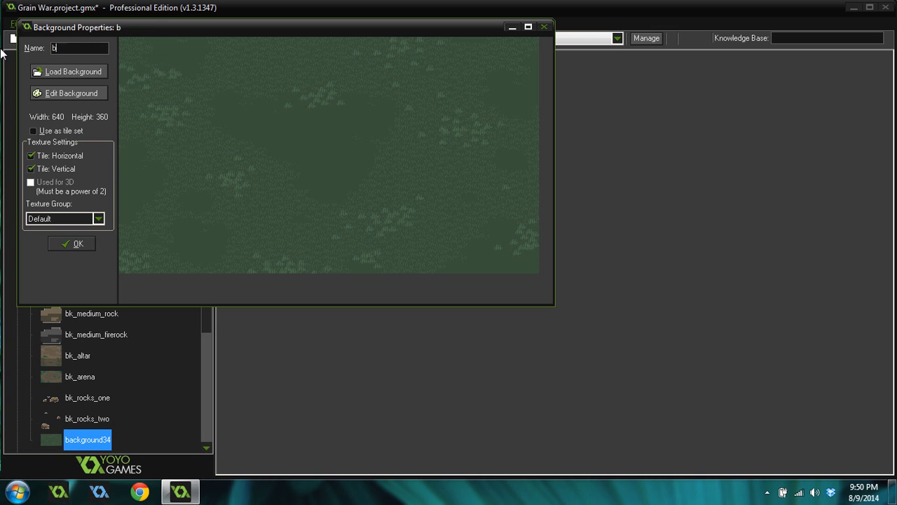
type("k_arena_graw")
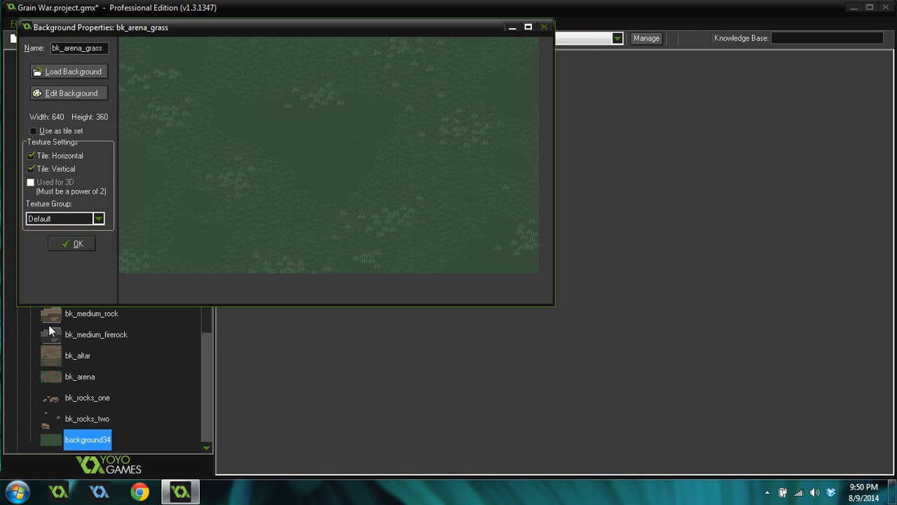
left_click(63, 244)
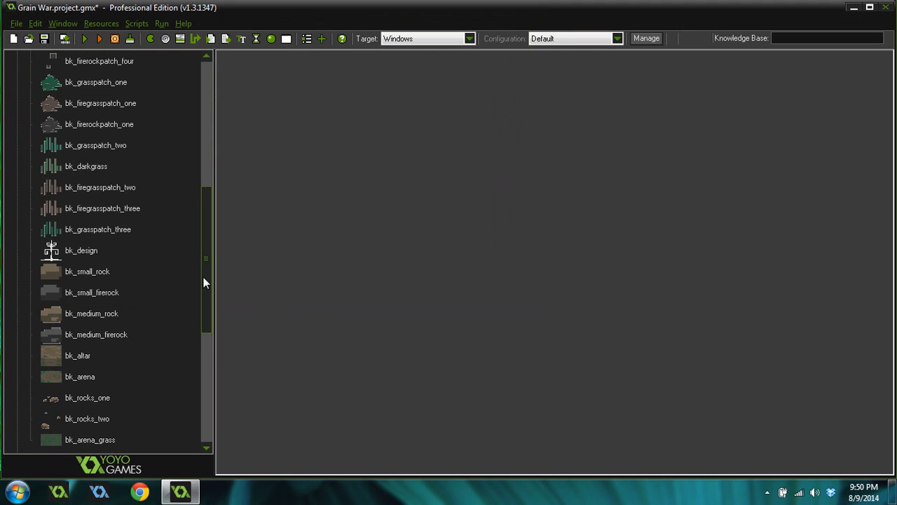
- Open rm_background, examine the full grass tile layout and its edges, and close the room
left_click_drag(204, 277, 218, 354)
scroll(145, 375, "down", 1)
double_click(112, 378)
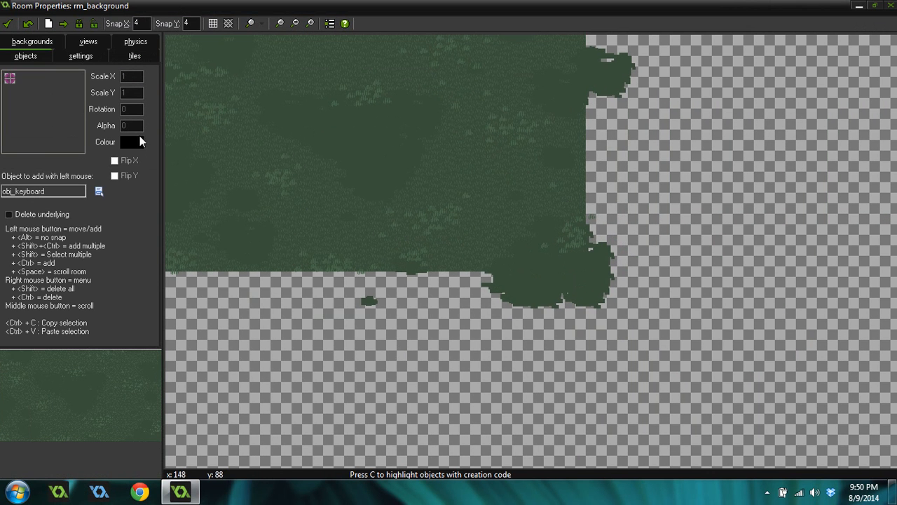
scroll(508, 327, "down", 2)
scroll(405, 181, "up", 1)
scroll(405, 181, "up", 1)
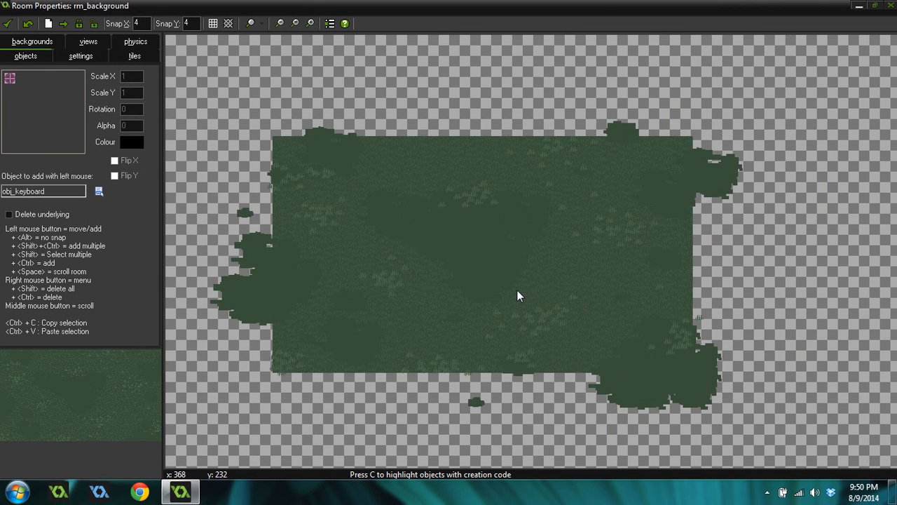
scroll(516, 290, "up", 1)
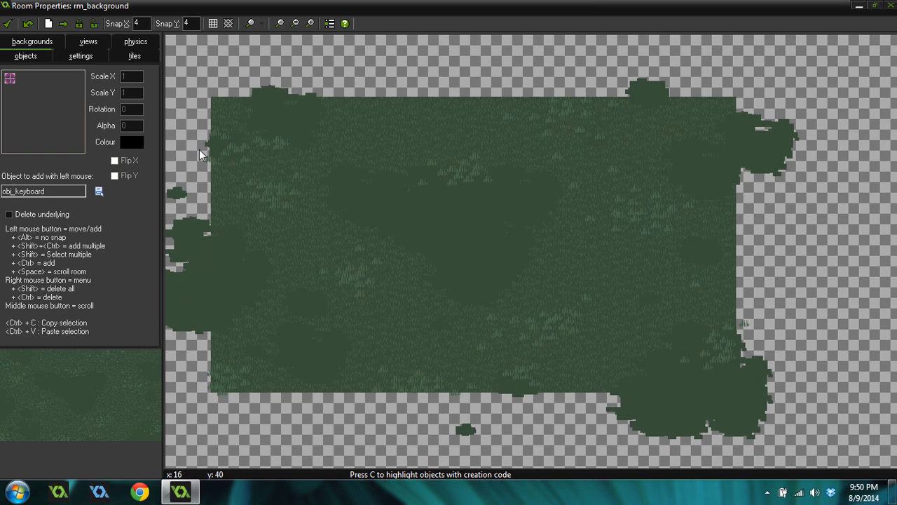
scroll(459, 236, "down", 1)
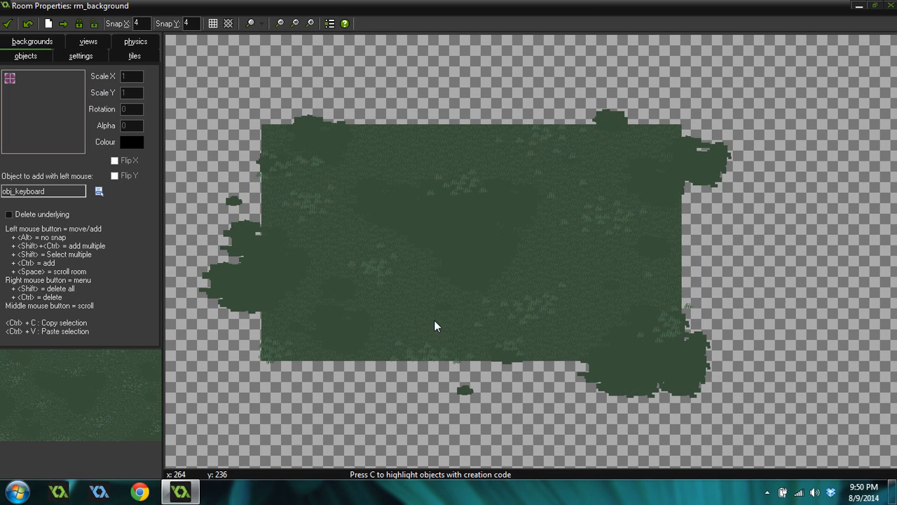
left_click(7, 23)
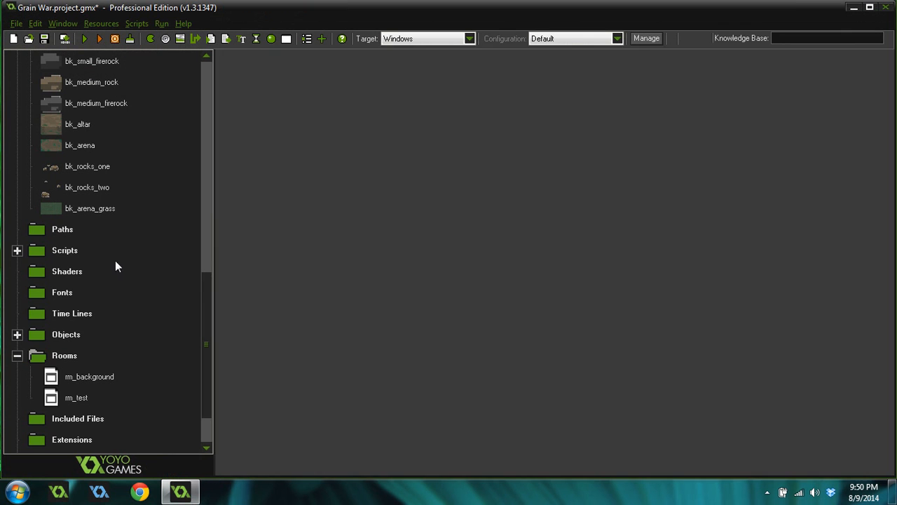
- Delete the rm_background room from the project and confirm the deletion
right_click(76, 398)
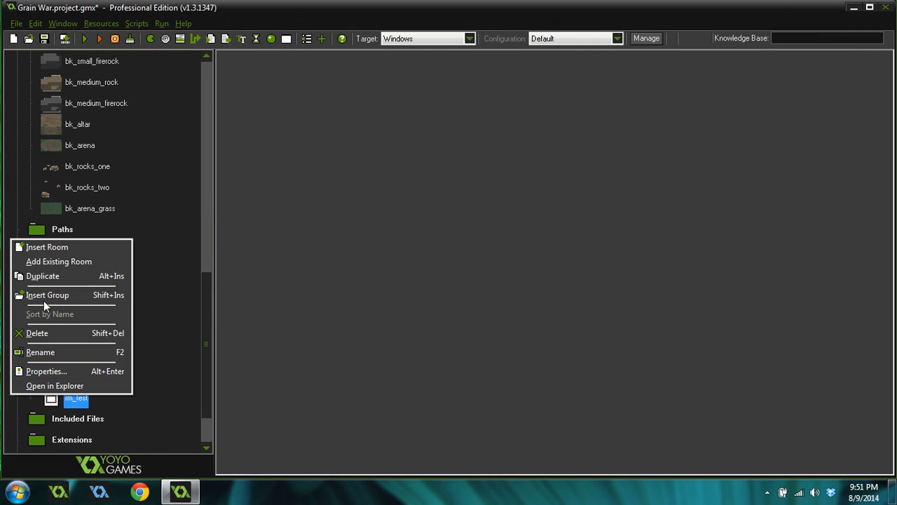
left_click(235, 380)
right_click(89, 382)
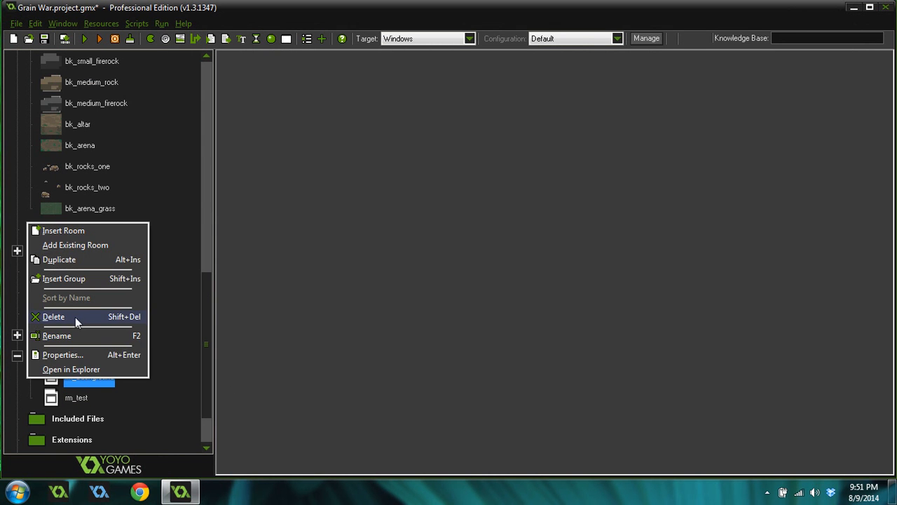
left_click(75, 317)
left_click(502, 275)
- Duplicate the rm_test room and accept the copy's properties
right_click(77, 379)
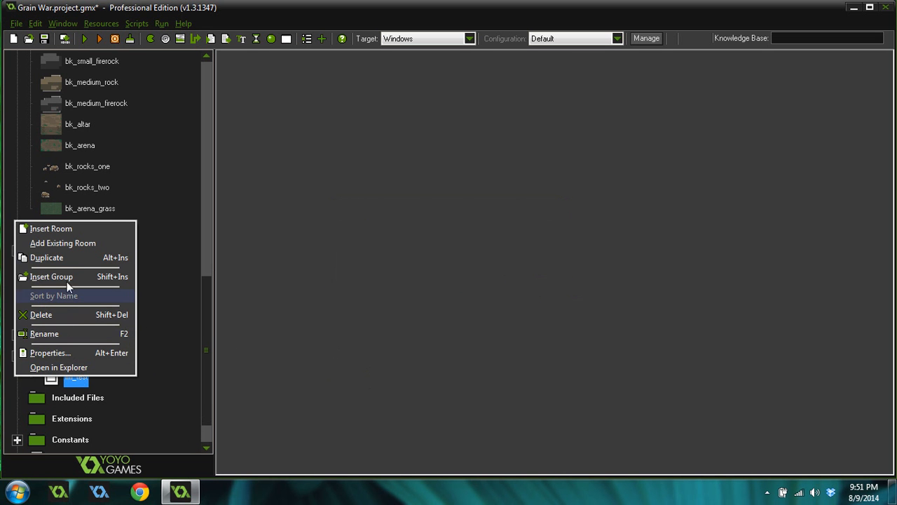
left_click(67, 258)
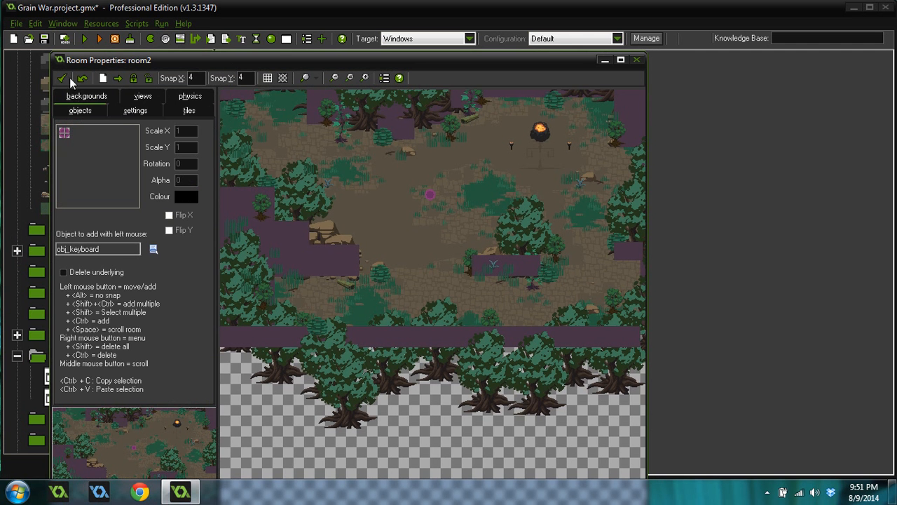
left_click(63, 78)
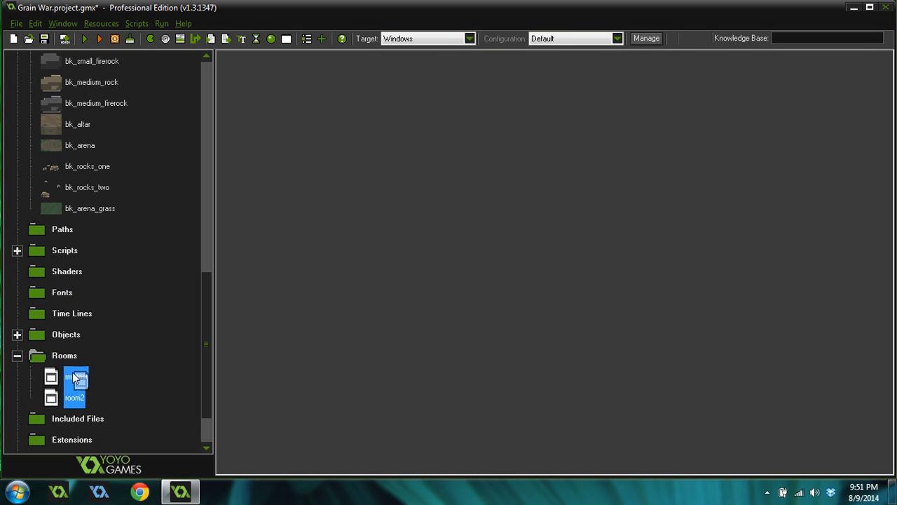
- Open room2 and delete its trees, bushes, purple wall blocks and fire bowl, keeping the round pink object in the centre
double_click(75, 397)
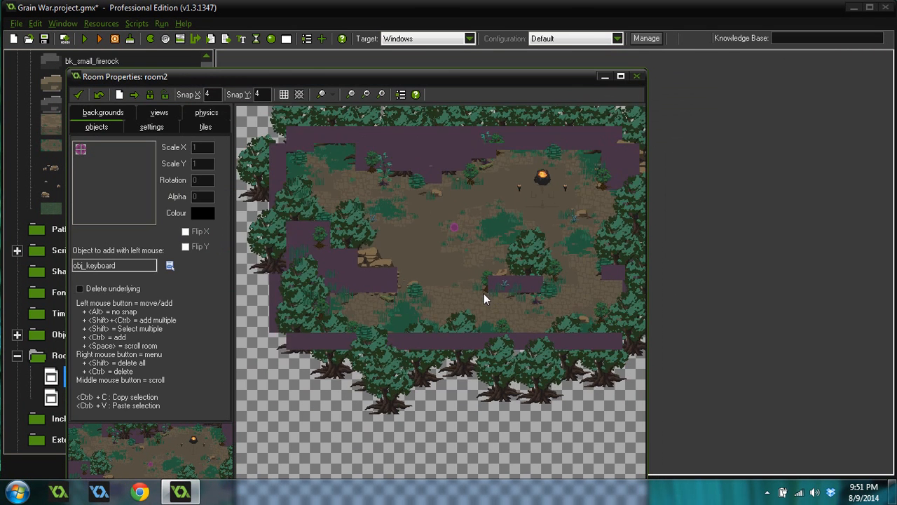
scroll(484, 293, "down", 3)
scroll(470, 236, "up", 1)
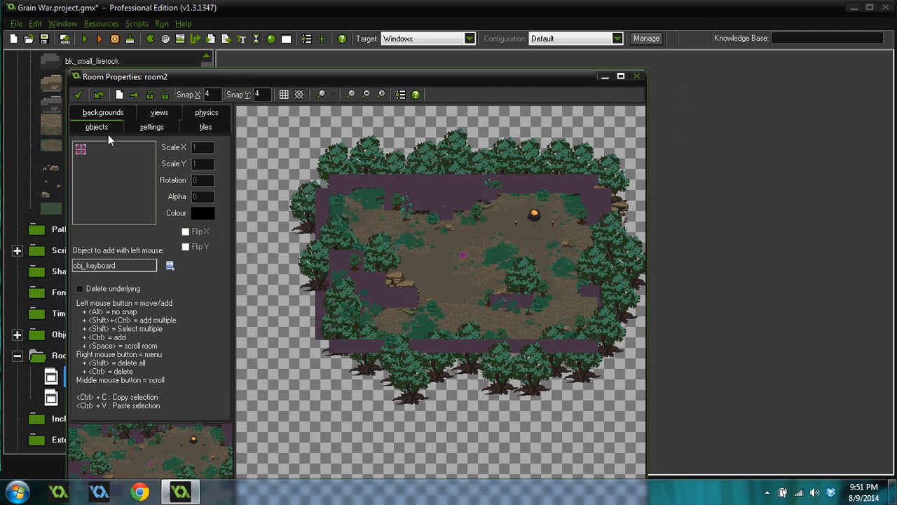
mouse_move(372, 208)
right_mouse_down("shift")
mouse_move(419, 180)
mouse_move(548, 189)
mouse_move(486, 210)
mouse_move(487, 181)
mouse_move(613, 201)
mouse_move(575, 357)
mouse_move(340, 340)
mouse_move(318, 231)
mouse_move(397, 312)
right_mouse_up("shift")
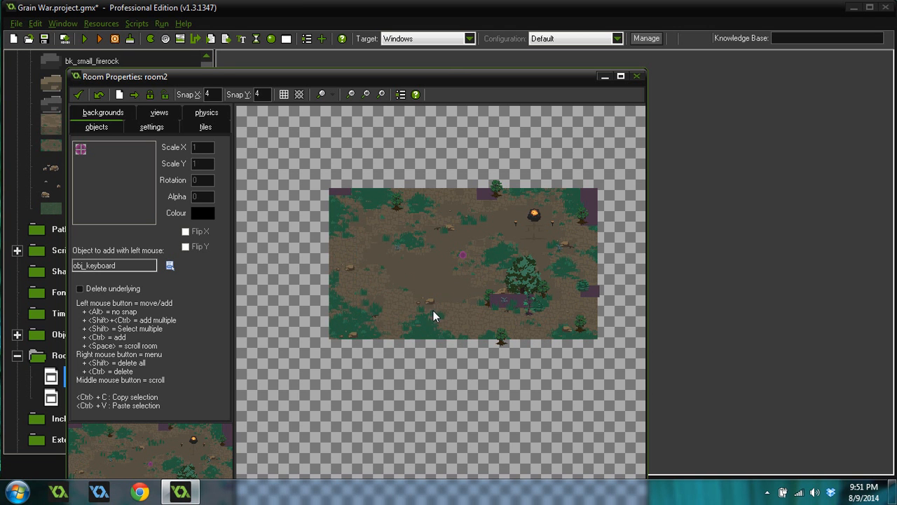
mouse_move(414, 326)
right_mouse_down("shift")
mouse_move(507, 290)
mouse_move(500, 324)
right_mouse_up("shift")
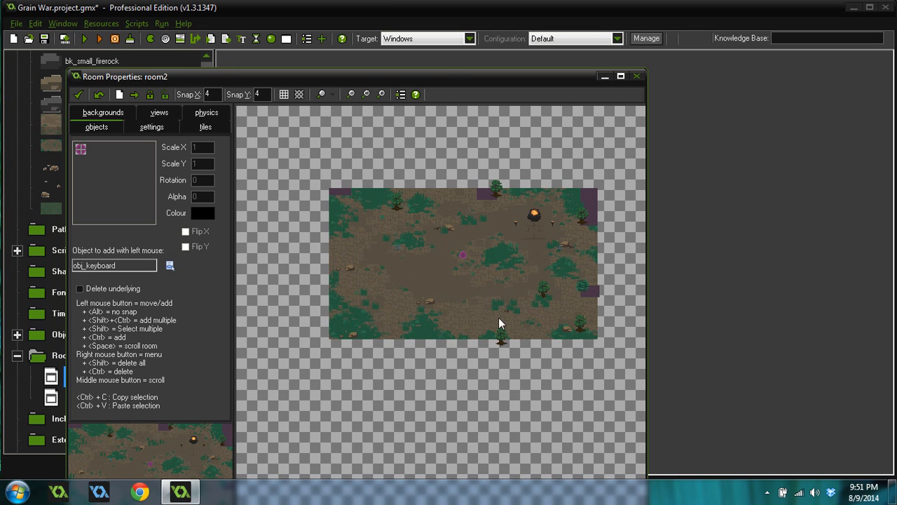
mouse_move(544, 295)
right_mouse_down("shift")
mouse_move(582, 240)
mouse_move(567, 219)
right_mouse_up("shift")
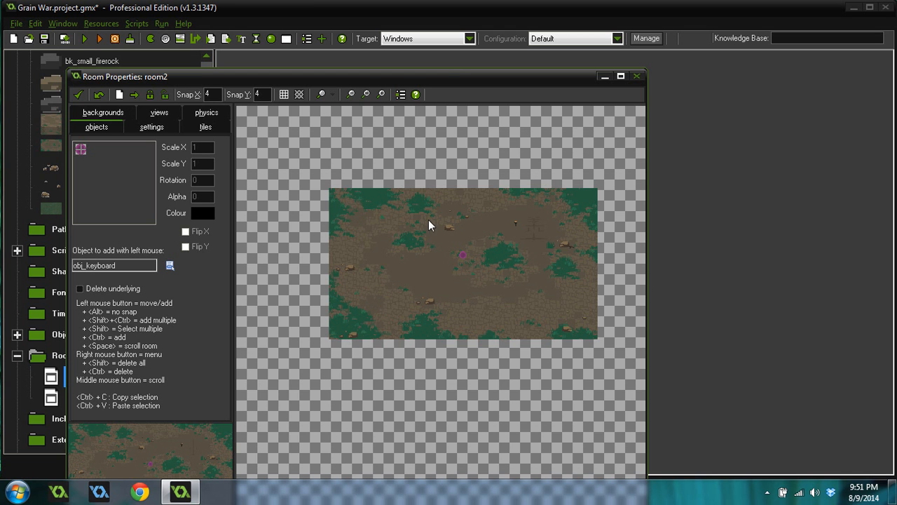
- Set Background 0 of room2 to bk_arena_grass
left_click(105, 113)
left_click(132, 290)
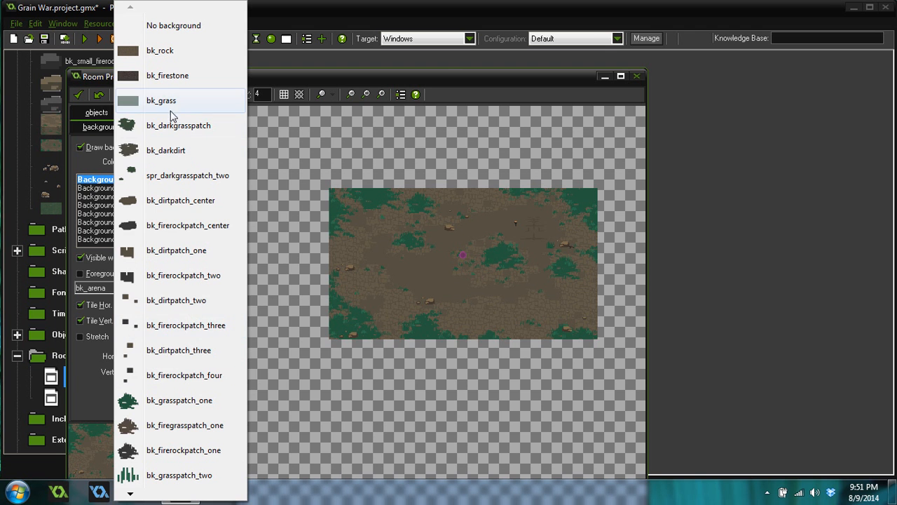
mouse_move(130, 493)
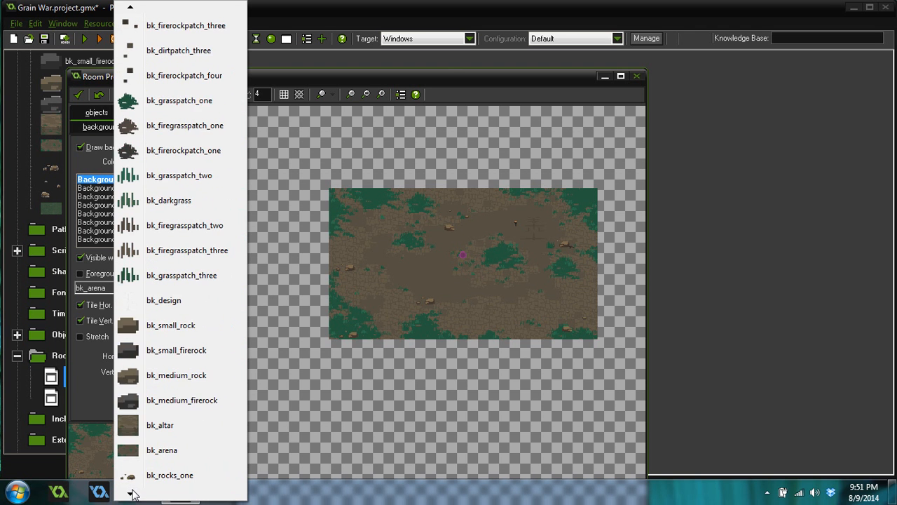
left_click(140, 475)
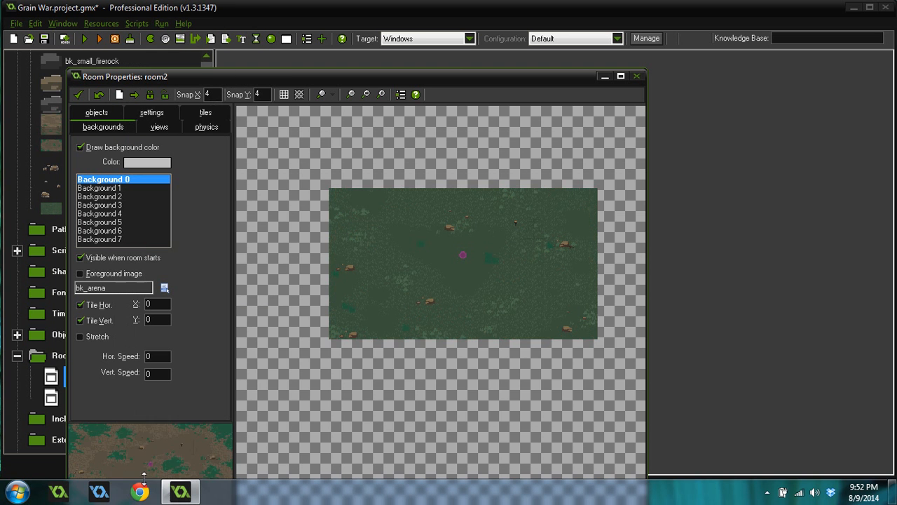
scroll(433, 241, "up", 2)
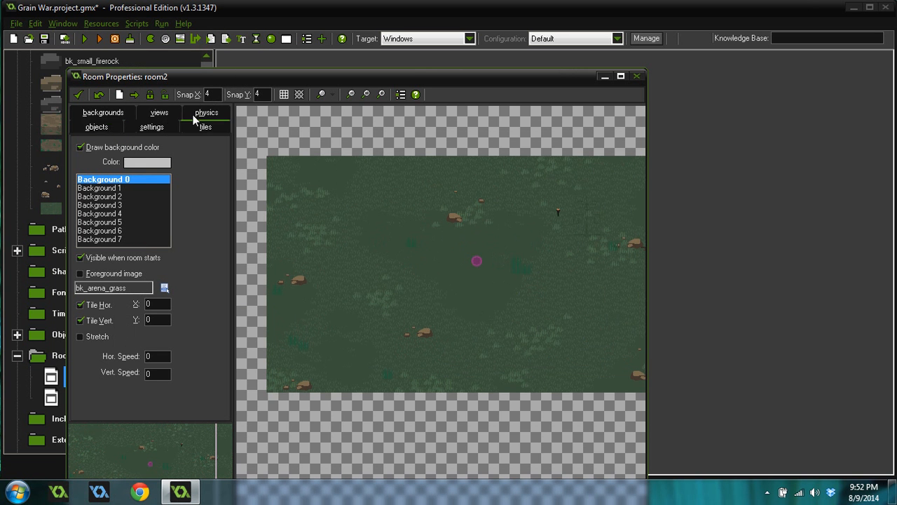
- Clear the remaining rock tiles and the small torch object out of room2
left_click(196, 115)
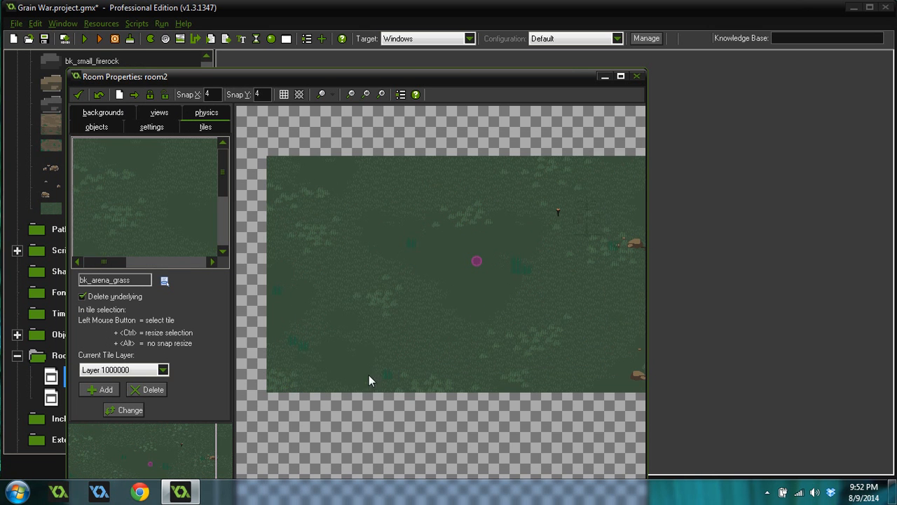
scroll(435, 354, "down", 2)
scroll(582, 338, "up", 1)
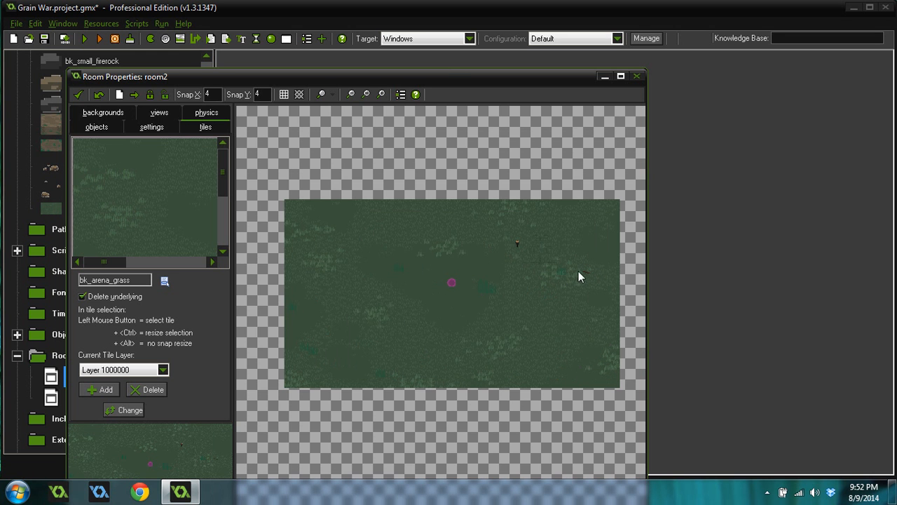
left_click(97, 128)
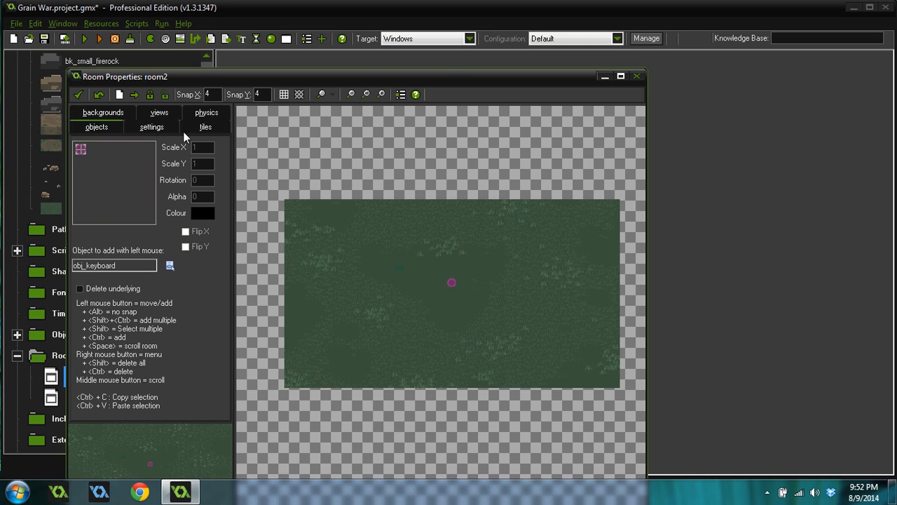
- Place three bk_medium_rock tiles on the grass near the room's upper-left, lower-left and lower-right areas
left_click(205, 127)
left_click(164, 280)
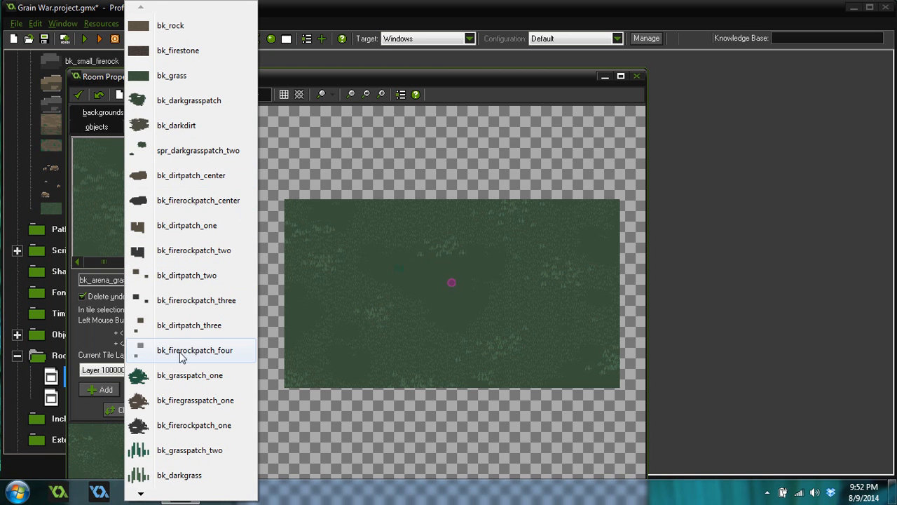
mouse_move(142, 496)
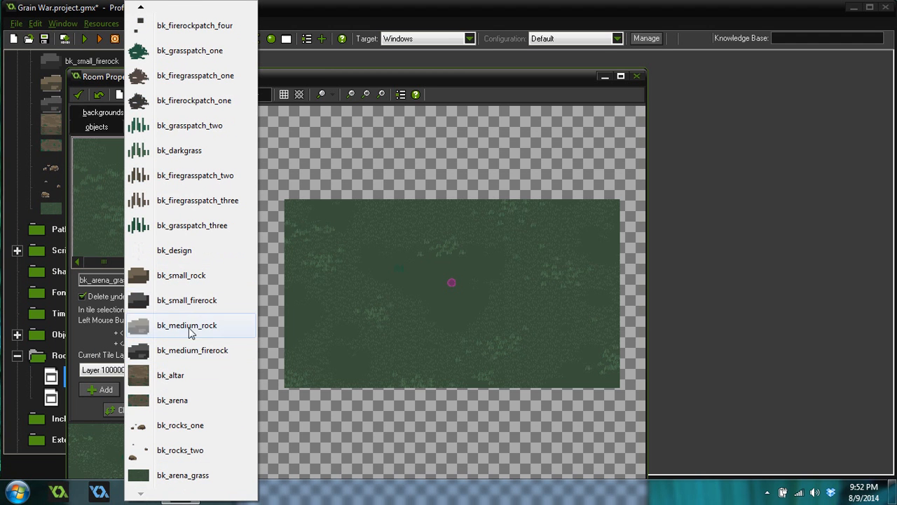
left_click(192, 329)
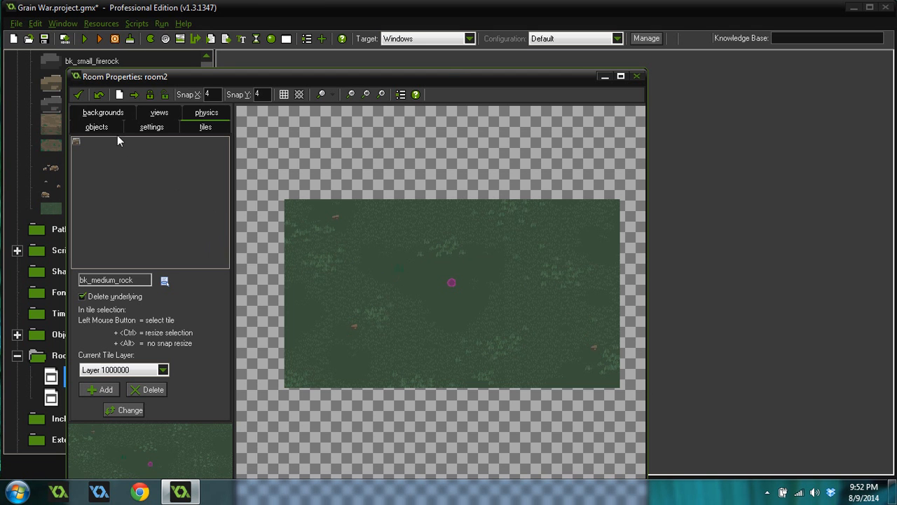
- Add bk_rocks_two tiles at the room's upper right and lower edge, and a bk_rocks_one tile at the lower-left corner
left_click(132, 273)
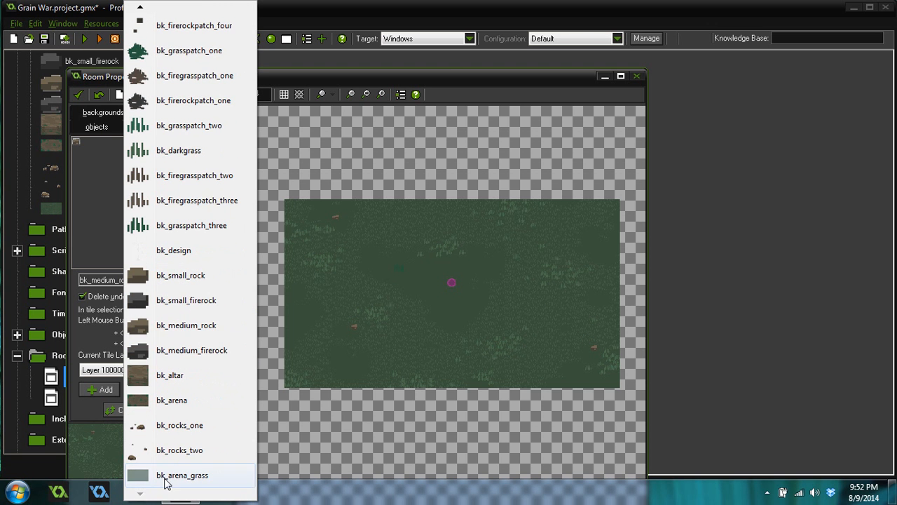
left_click(194, 450)
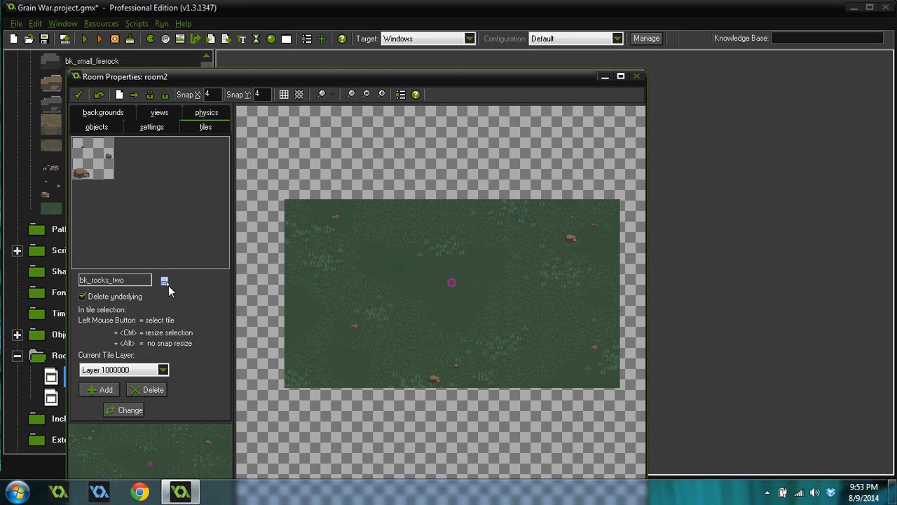
left_click(103, 280)
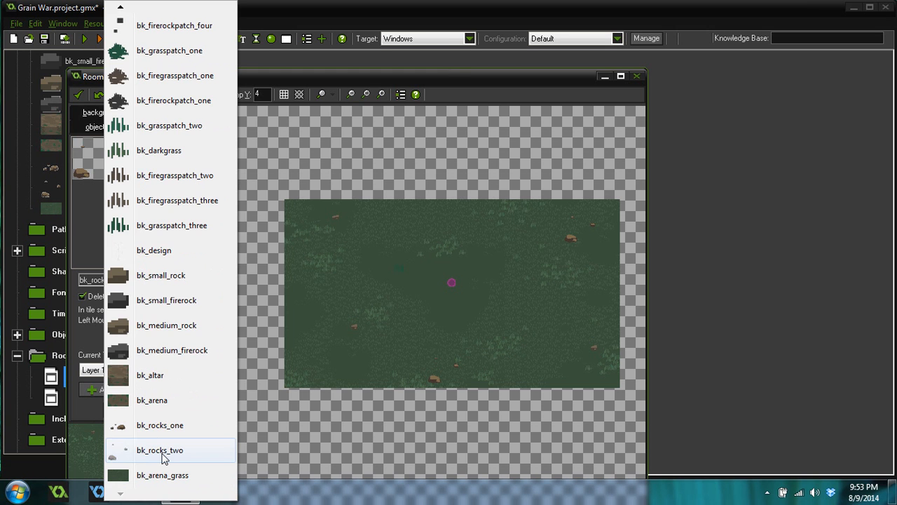
left_click(163, 428)
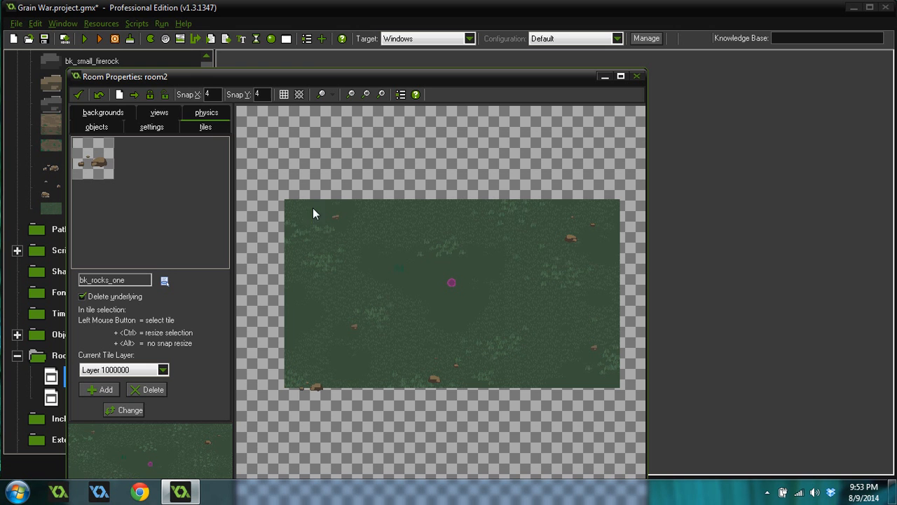
- Place an obj_boulder along the room's top edge, right of centre
left_click(97, 126)
left_click(170, 265)
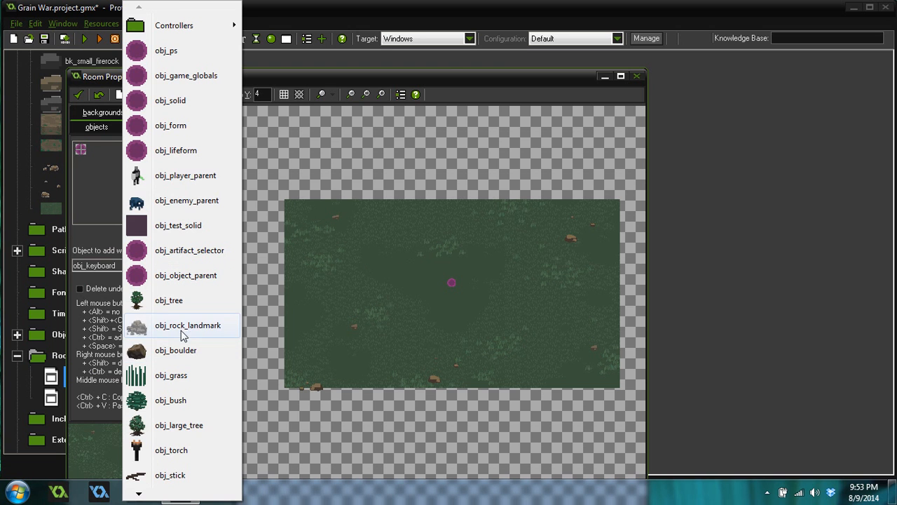
left_click(178, 355)
left_click(514, 272)
left_click_drag(395, 236, 530, 223)
- Place seven obj_tree instances around the room's edges, three along the top and the rest on the other sides
left_click(116, 204)
left_click(147, 301)
left_click(408, 232)
left_click_drag(408, 231, 389, 222)
left_click_drag(412, 225, 481, 222)
left_click(609, 300)
left_click(572, 371)
left_click(376, 386)
left_click(276, 335)
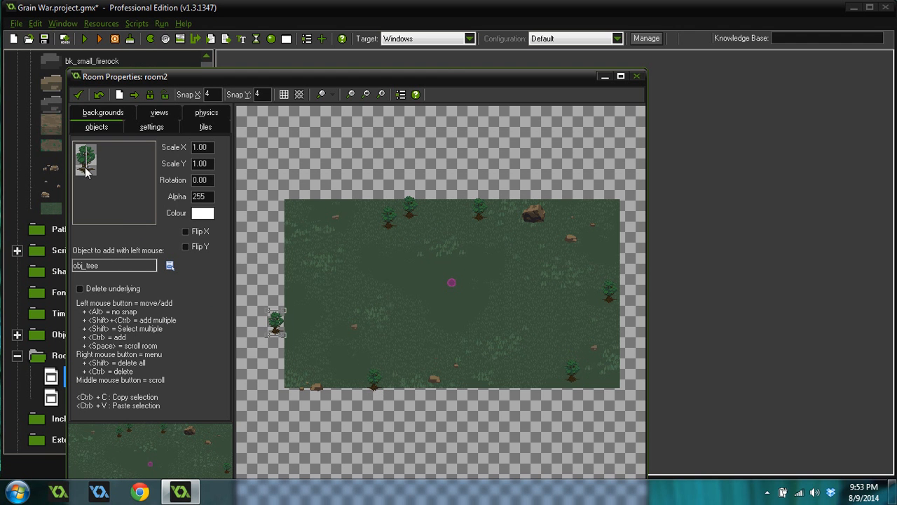
- Line the room's left side and the top edge up to the centre with overlapping obj_large_tree instances
left_click(85, 168)
left_click(133, 427)
left_click_drag(298, 261, 303, 326)
left_click_drag(282, 210, 292, 234)
mouse_move(331, 197)
left_mouse_down()
mouse_move(337, 203)
mouse_move(329, 204)
left_mouse_up()
mouse_move(387, 212)
left_mouse_down()
mouse_move(388, 205)
mouse_move(369, 212)
mouse_move(379, 211)
mouse_move(366, 217)
mouse_move(376, 222)
left_mouse_up()
left_click(432, 174)
left_click_drag(432, 174, 414, 212)
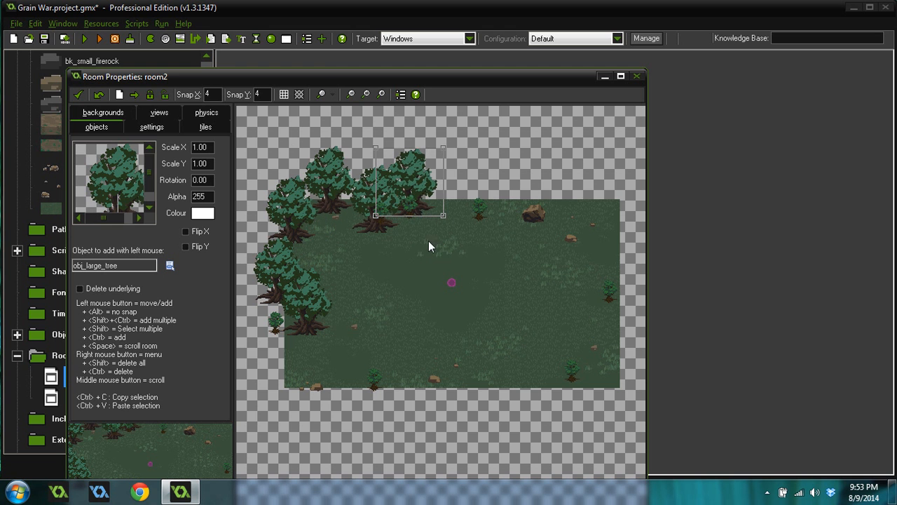
left_click_drag(413, 246, 476, 257)
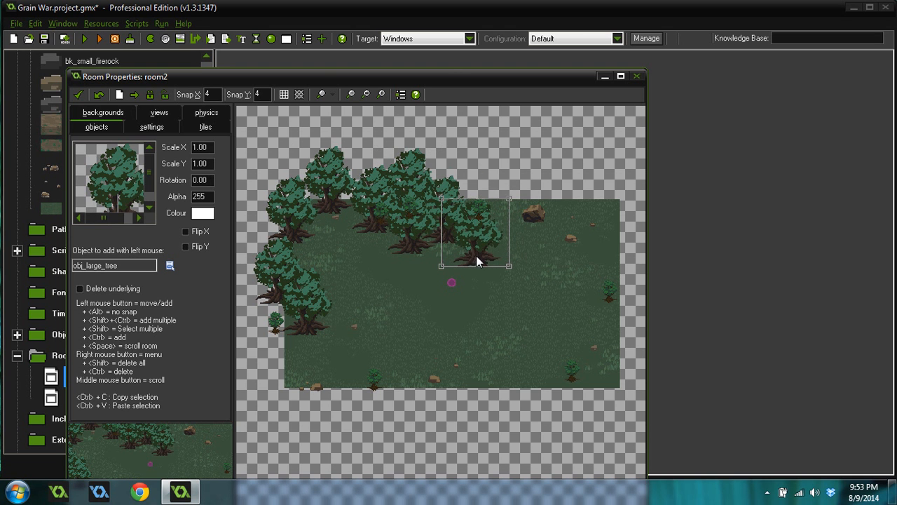
left_click_drag(298, 371, 260, 390)
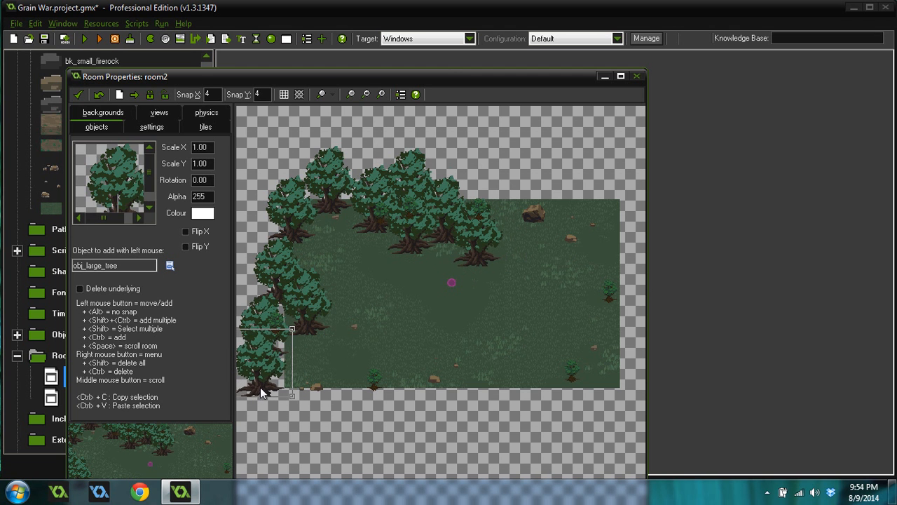
- Place a row of obj_large_tree instances along the bottom edge from the centre to the lower-right corner
left_click(417, 388)
left_click_drag(441, 347, 439, 363)
left_click_drag(460, 396, 457, 407)
left_click_drag(522, 418, 574, 414)
left_click(614, 401)
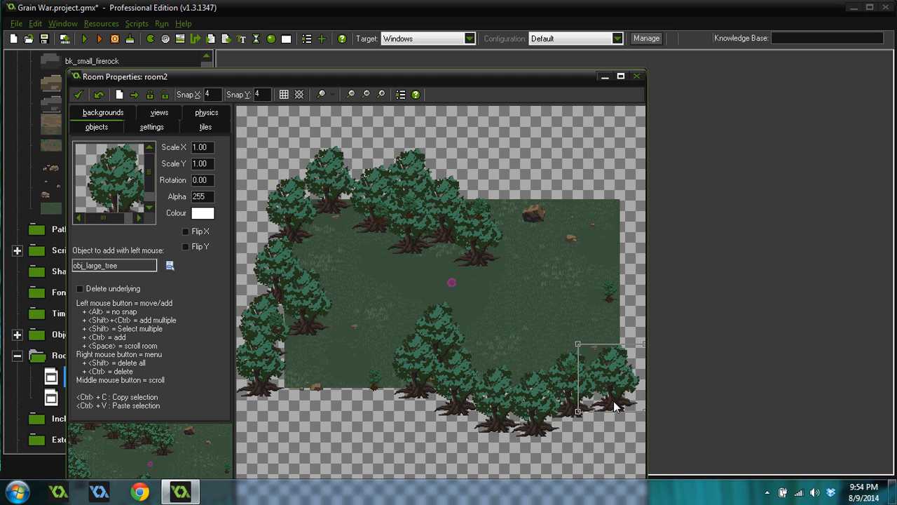
- Line the right half of the top edge and the whole right side with obj_large_tree instances
left_click_drag(561, 226, 494, 203)
left_click_drag(561, 187, 530, 198)
left_click_drag(588, 201, 602, 223)
left_click(624, 246)
left_click_drag(633, 325, 633, 342)
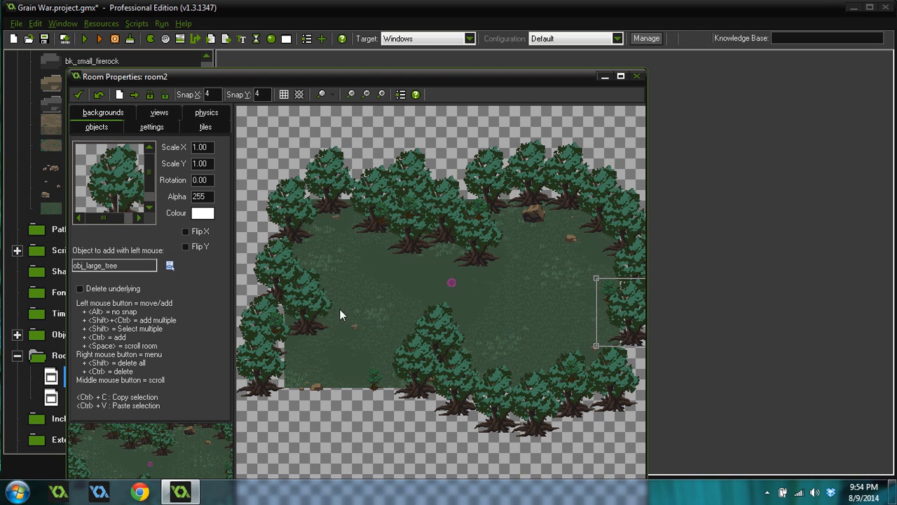
- Place three more obj_large_tree instances just below the left part of the room's bottom edge
left_click(390, 441)
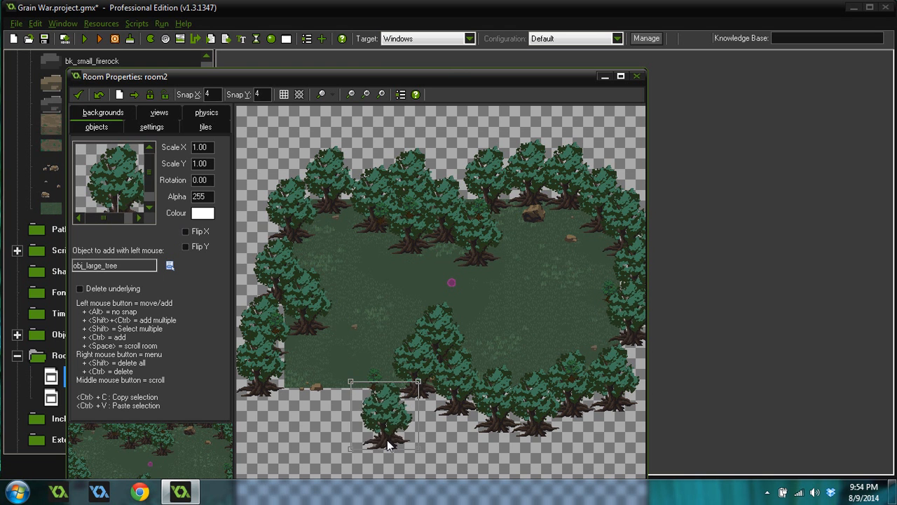
left_click(335, 438)
left_click_drag(335, 436, 346, 430)
left_click_drag(277, 454, 284, 427)
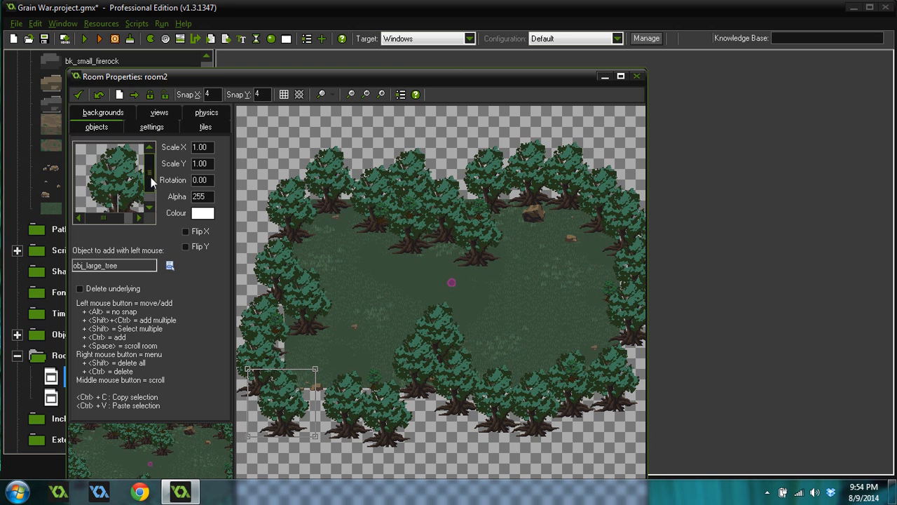
- Scatter obj_stick instances on the grass and place an obj_rock_landmark among the trees in the room's lower-right corner
left_click(107, 192)
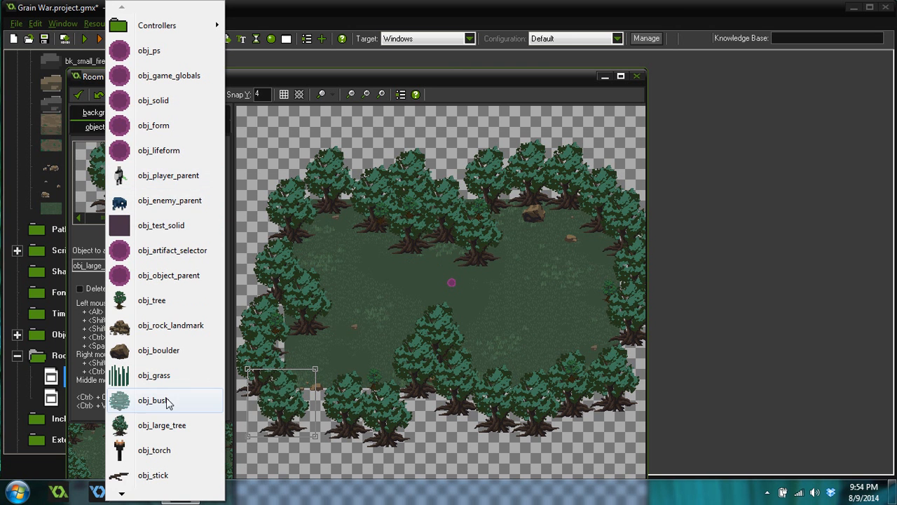
left_click(172, 476)
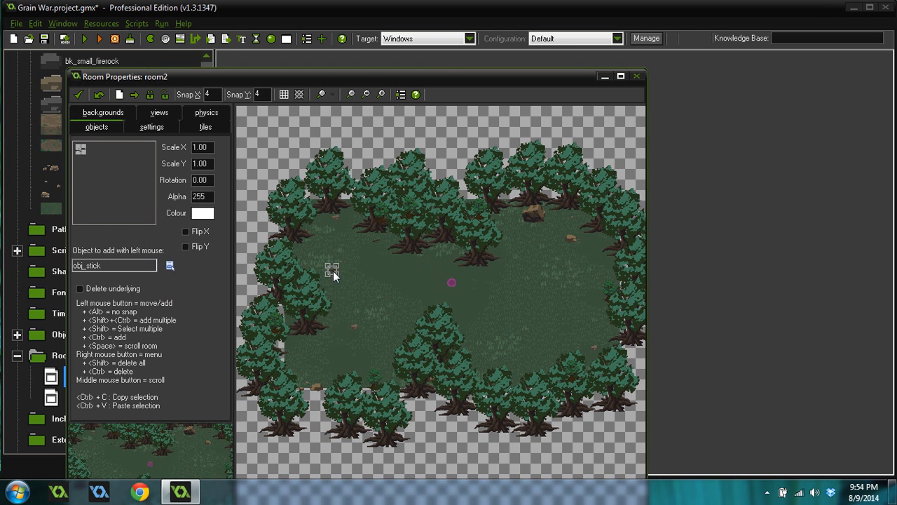
left_click(132, 219)
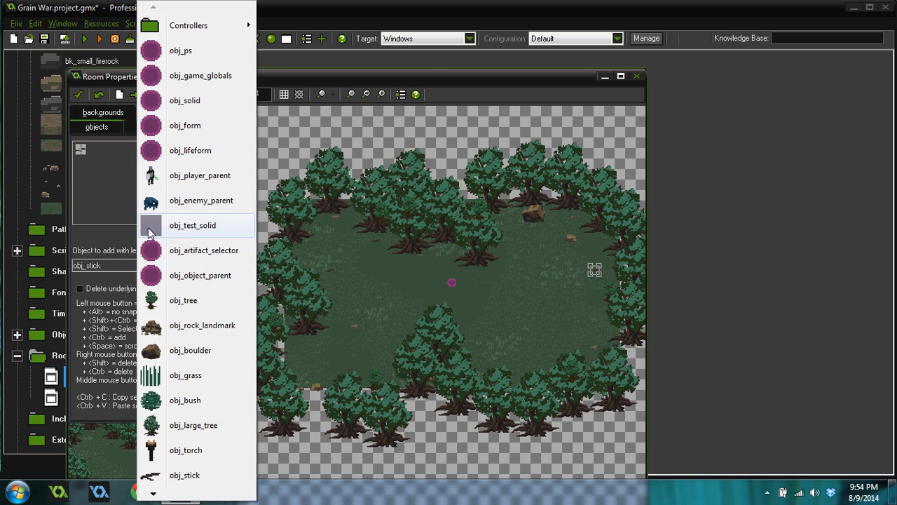
left_click(202, 325)
left_click(571, 326)
left_click_drag(572, 326, 604, 342)
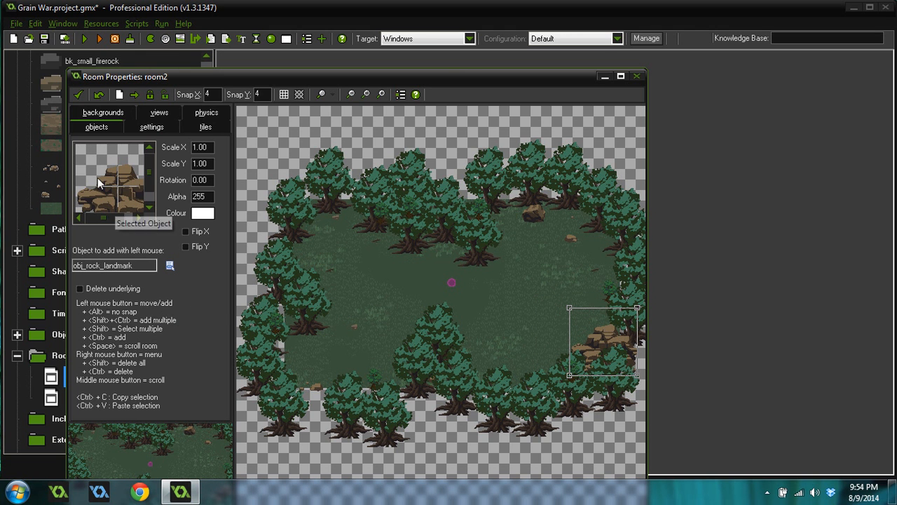
- Place obj_vine_plant instances beside the trees along the left, top and right sides of the clearing
left_click(169, 265)
mouse_move(116, 495)
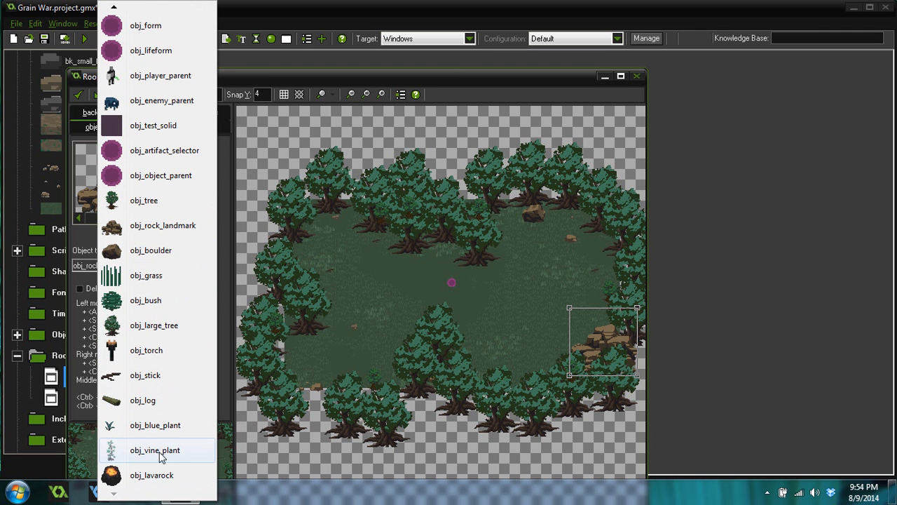
left_click(157, 456)
mouse_move(301, 349)
left_mouse_down()
mouse_move(304, 391)
mouse_move(296, 357)
left_mouse_up()
left_click_drag(356, 339, 350, 242)
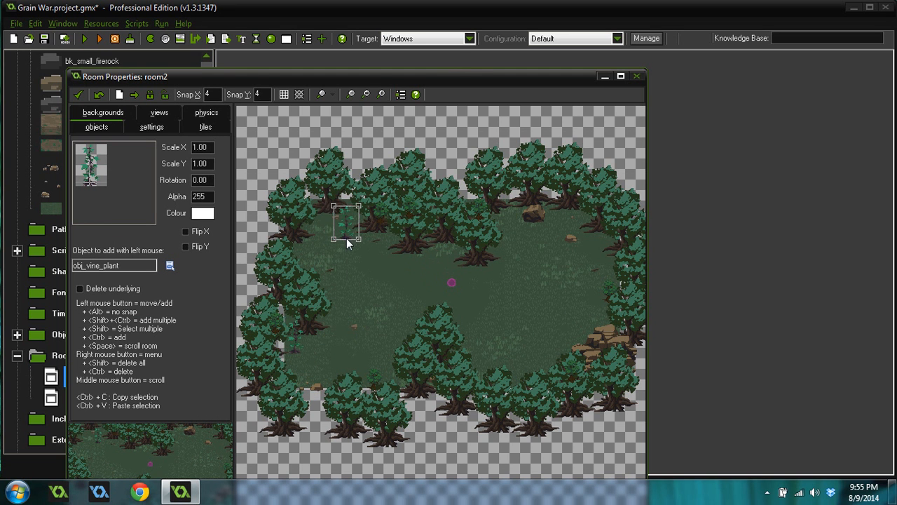
left_click(398, 262)
left_click_drag(456, 269, 512, 219)
left_click_drag(549, 255, 598, 257)
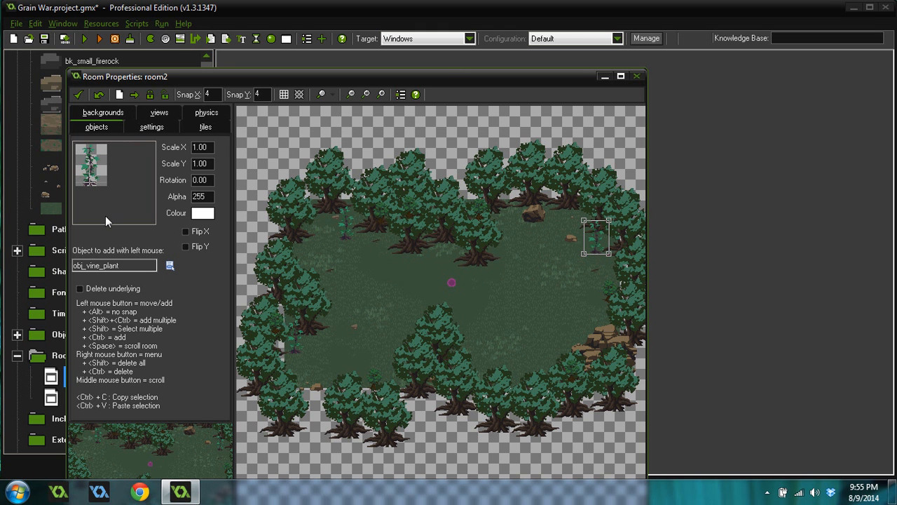
- Place an obj_test_solid and stretch it into a wall across the room's top edge, scaled 22.63 by 1.63
left_click(139, 199)
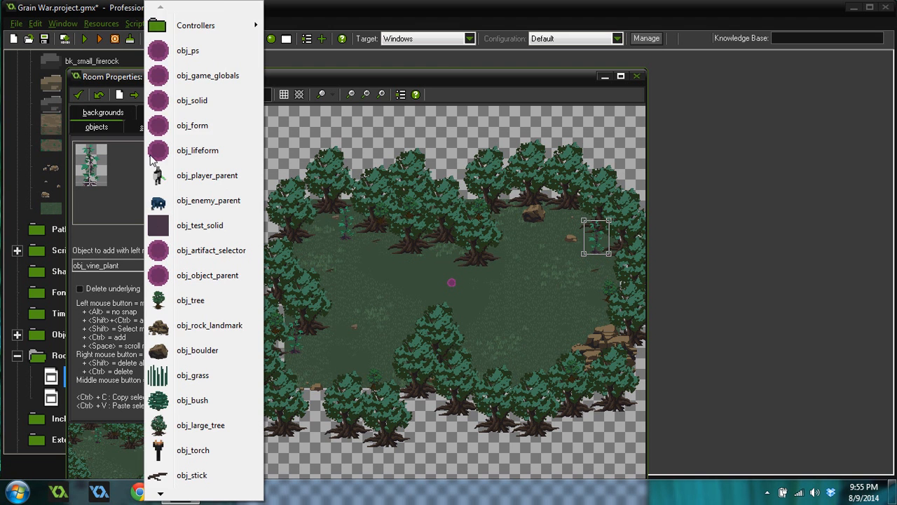
left_click(195, 228)
left_click(289, 146)
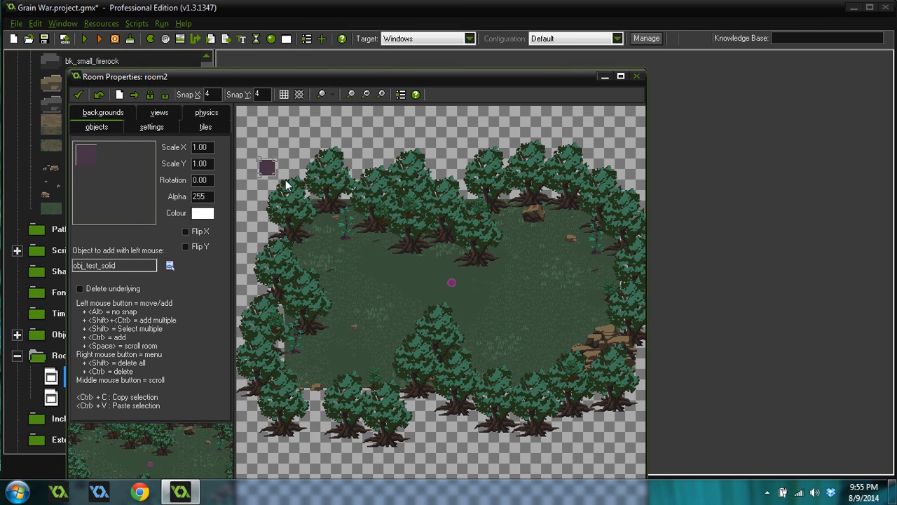
left_click_drag(278, 181, 642, 188)
left_click_drag(522, 175, 519, 206)
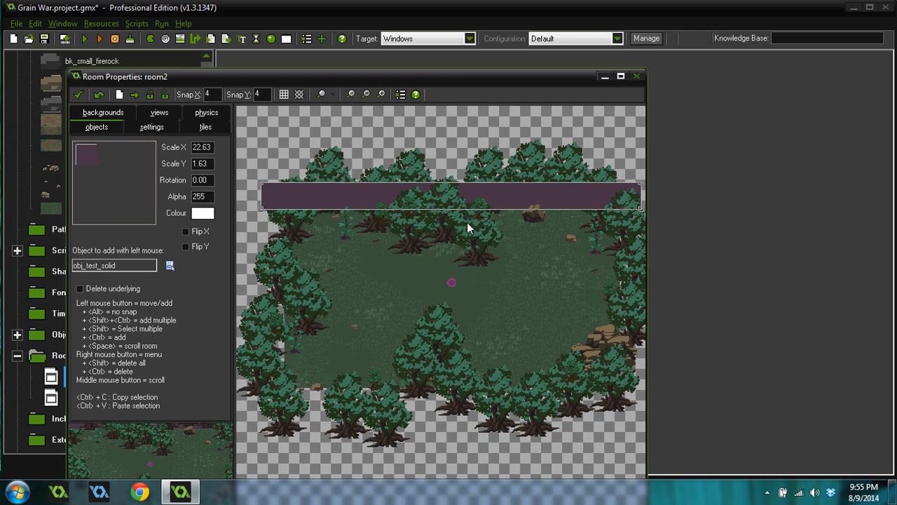
- Cover the cluster of large trees below the top wall with stretched obj_test_solid blocks
left_click(371, 226)
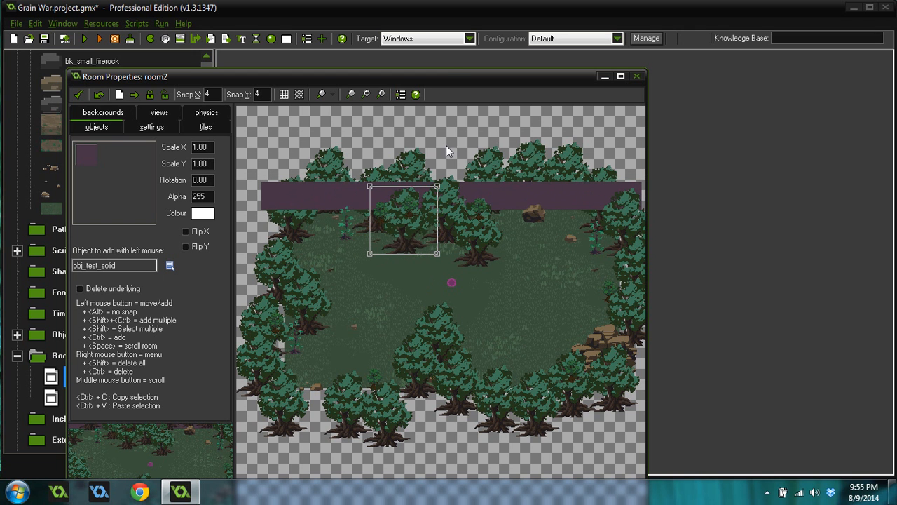
left_click_drag(372, 211, 371, 211)
left_click_drag(486, 238, 494, 242)
mouse_move(425, 151)
left_mouse_down()
mouse_move(451, 171)
mouse_move(443, 204)
mouse_move(442, 153)
left_mouse_up()
left_click_drag(411, 257, 496, 255)
left_click(466, 261)
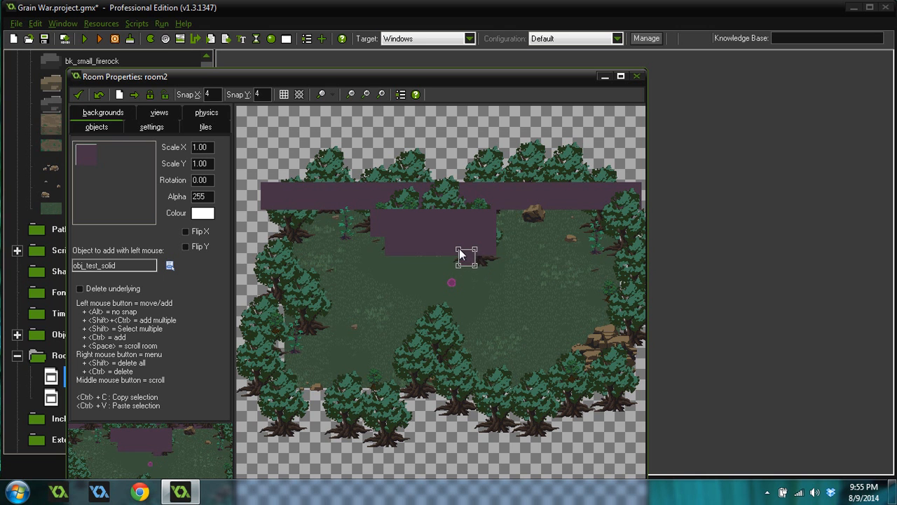
mouse_move(473, 264)
left_mouse_down()
mouse_move(497, 263)
mouse_move(472, 272)
left_mouse_up()
key("Delete")
- Accept the changes to room2 and run the game to test the grass arena
scroll(533, 300, "down", 3)
scroll(590, 317, "up", 2)
scroll(512, 264, "up", 2)
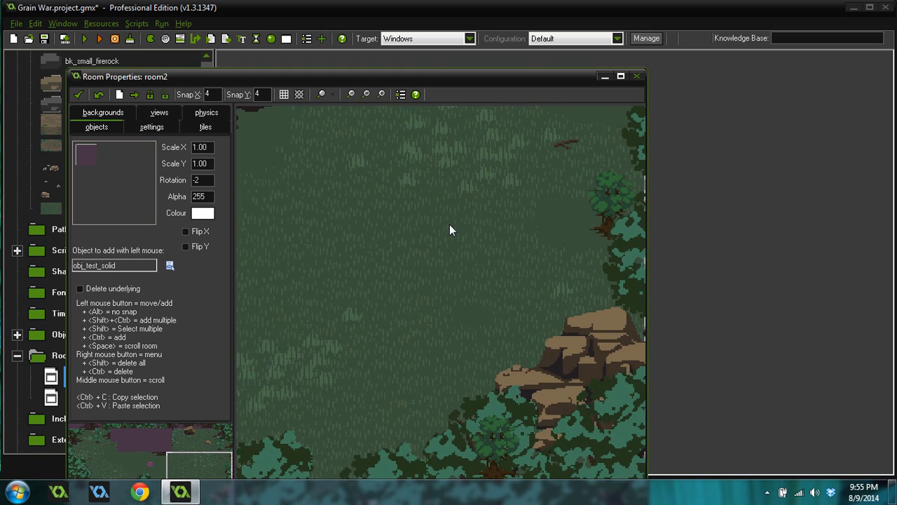
scroll(389, 317, "down", 4)
scroll(246, 272, "up", 3)
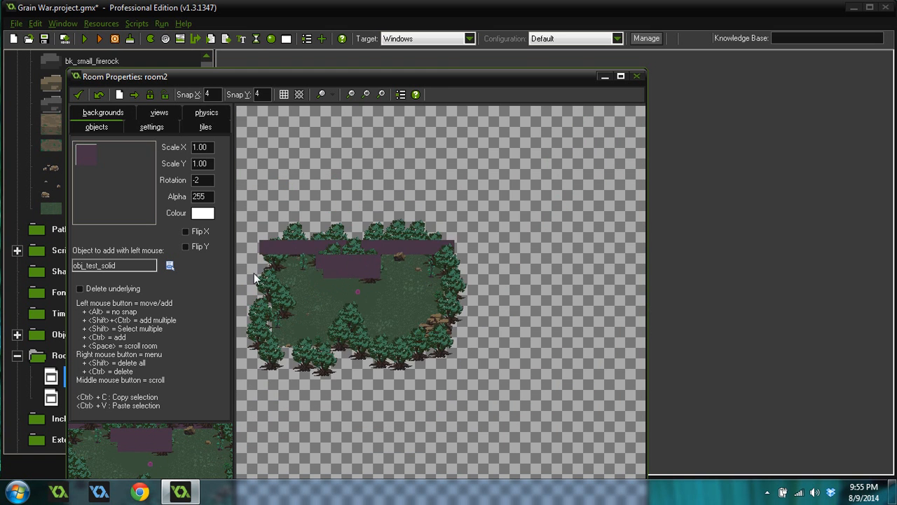
left_click(78, 95)
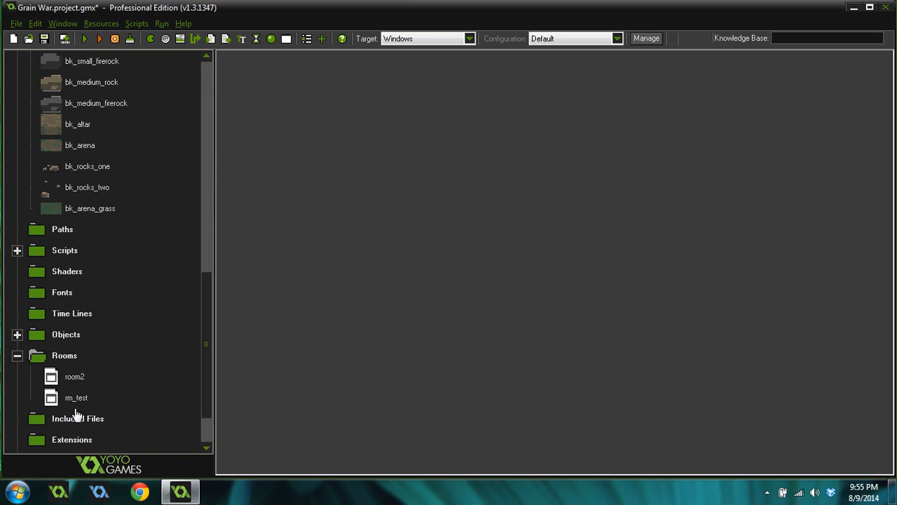
left_click(85, 39)
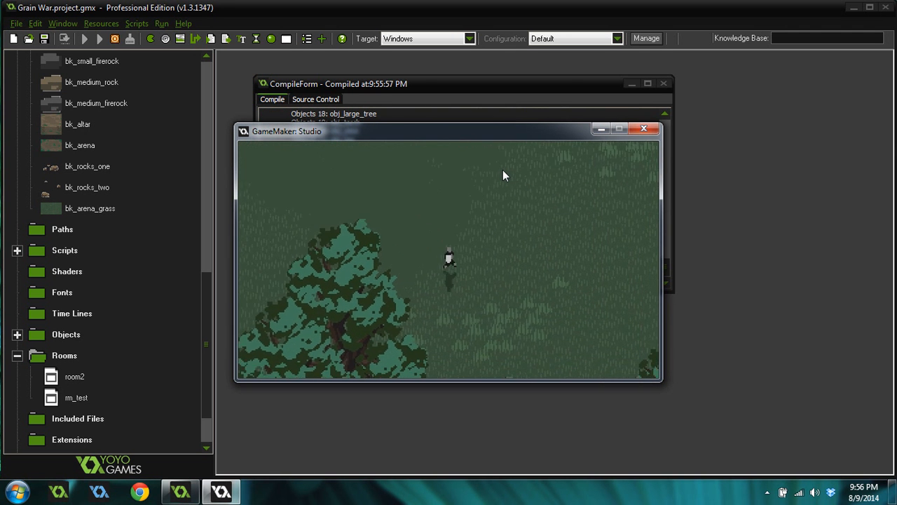
- Walk the character past the lower-right rocks and back up the clearing's right half to test the arena there
key("Right")
key("Down")
key("Up")
key("Right")
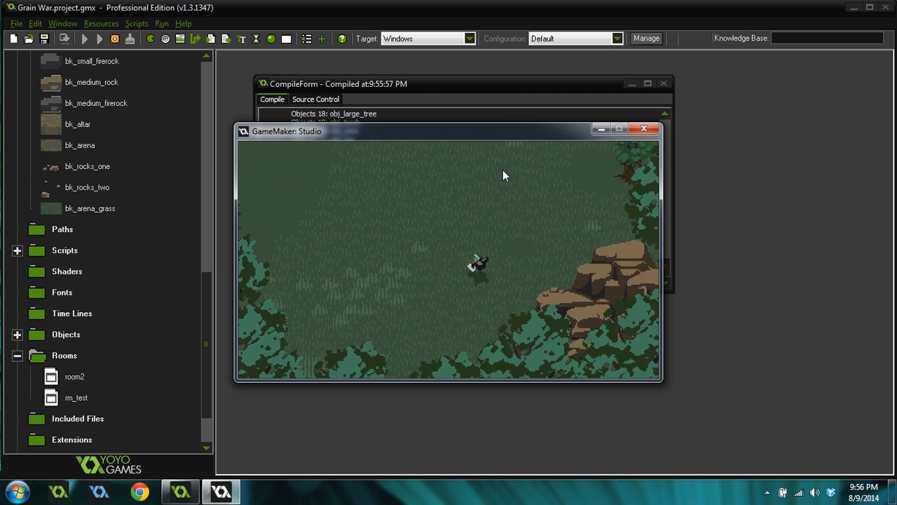
key("Up")
key("Left")
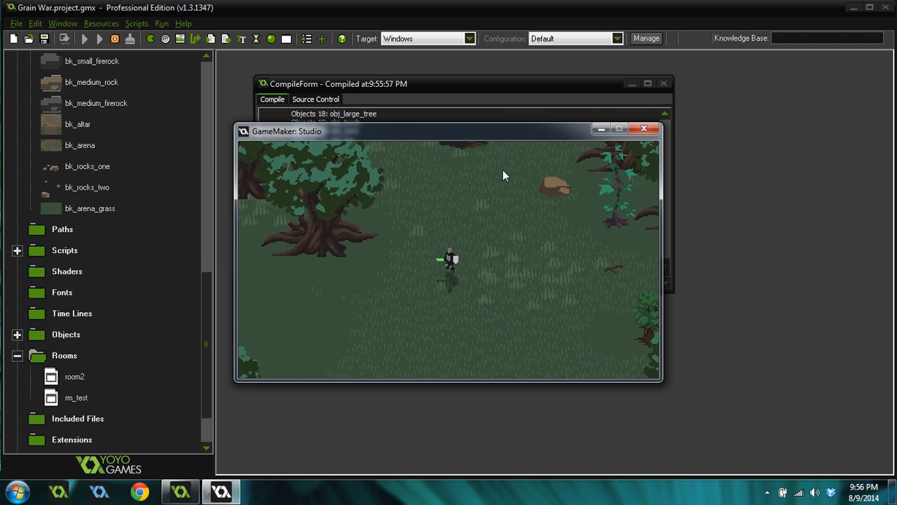
- Walk the character around the left side of the arena, from the lower-left bushes up to the vine plant and upper-left trees
key("Up")
key("Left")
key("Down")
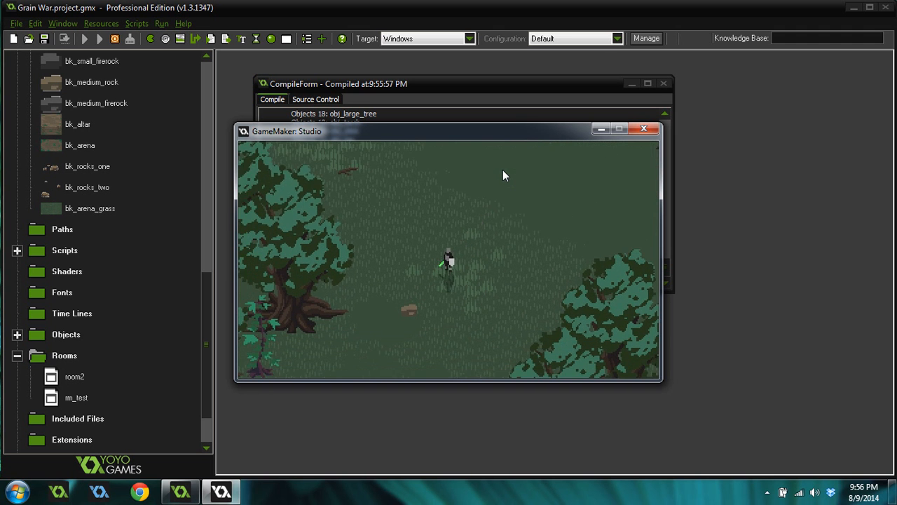
key("Down")
key("Left")
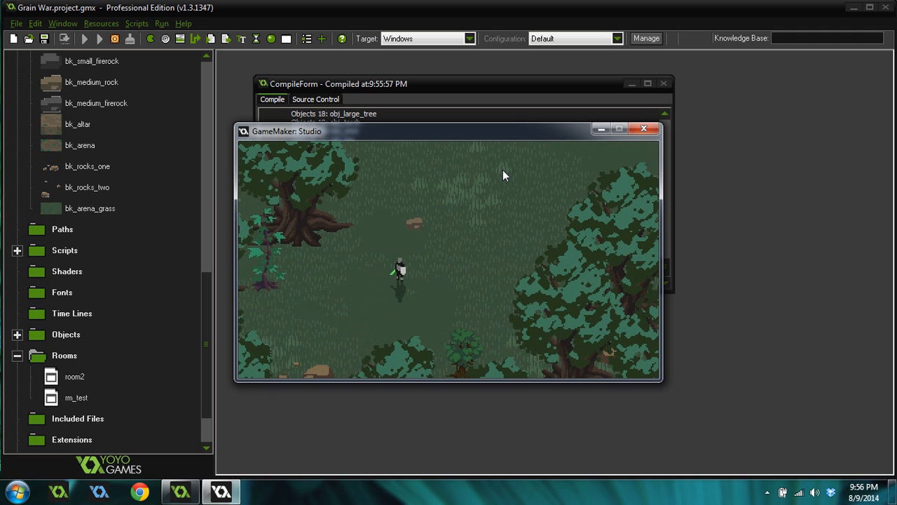
key("Up")
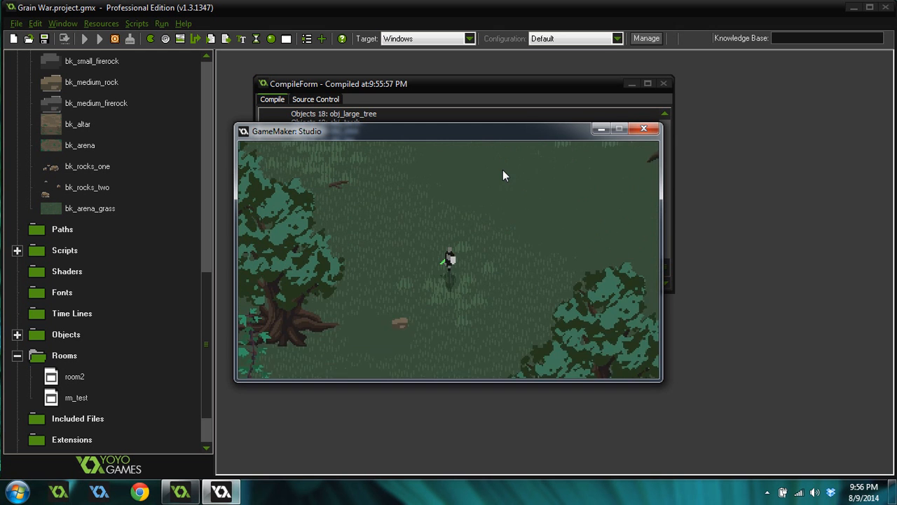
key("Left")
key("Up")
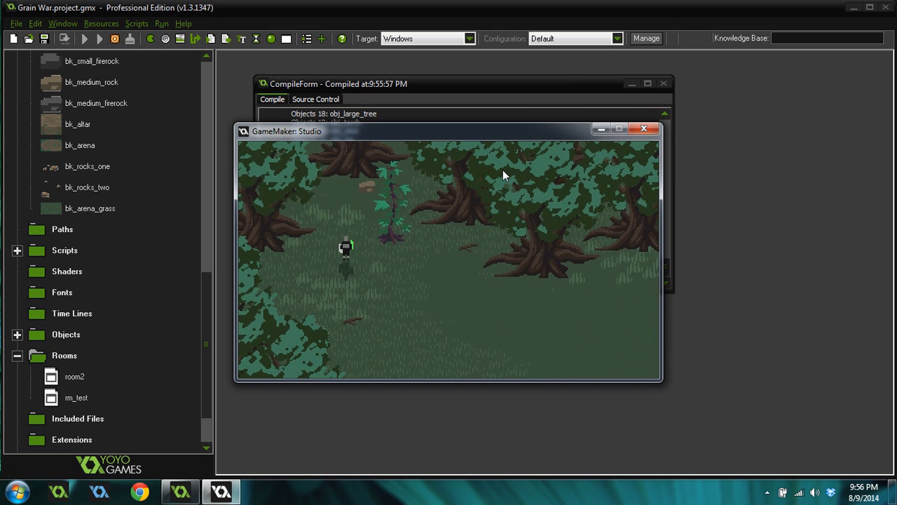
- Walk the character below the upper tree cluster, up to the large boulder, and down behind the lower central tree to check collisions and overlap
key("Down")
key("Right")
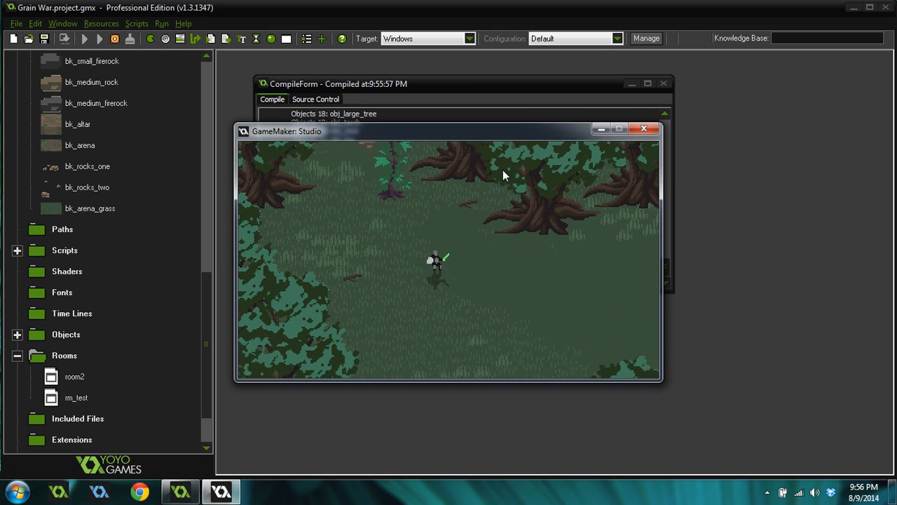
key("Right")
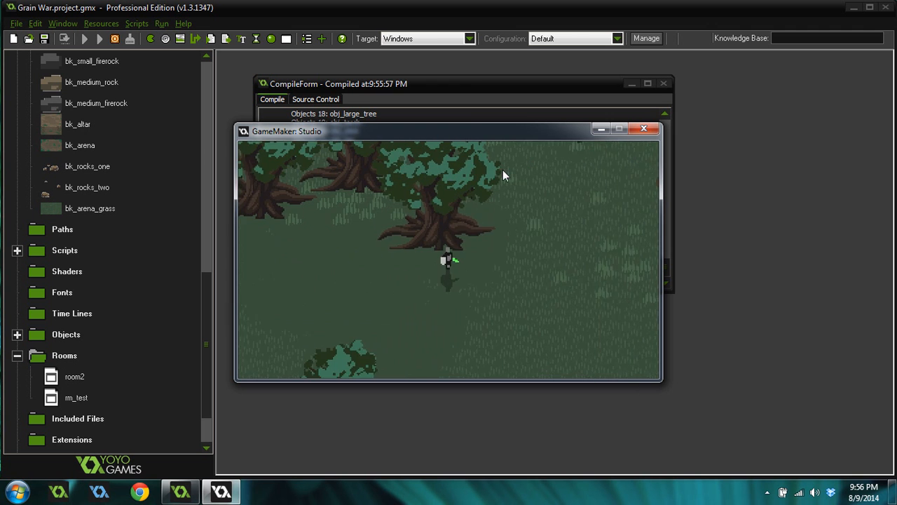
key("Up")
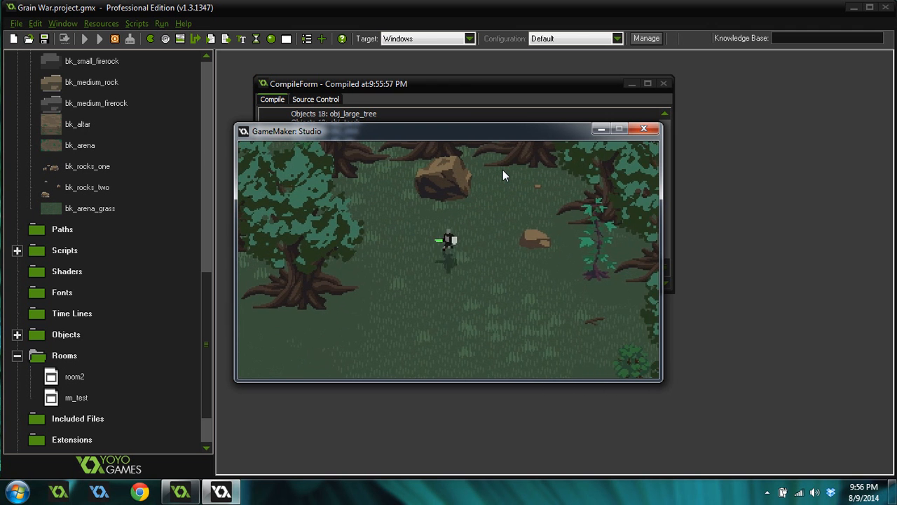
key("Left")
key("Down")
key("Left")
key("Down")
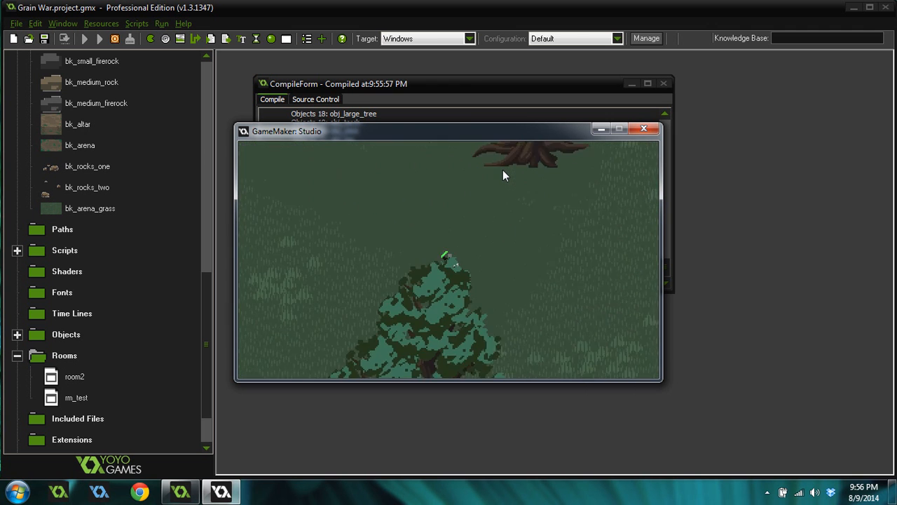
- Walk the character past the small rock on the left and back across the grass between the upper and lower trees
key("Left")
key("Down")
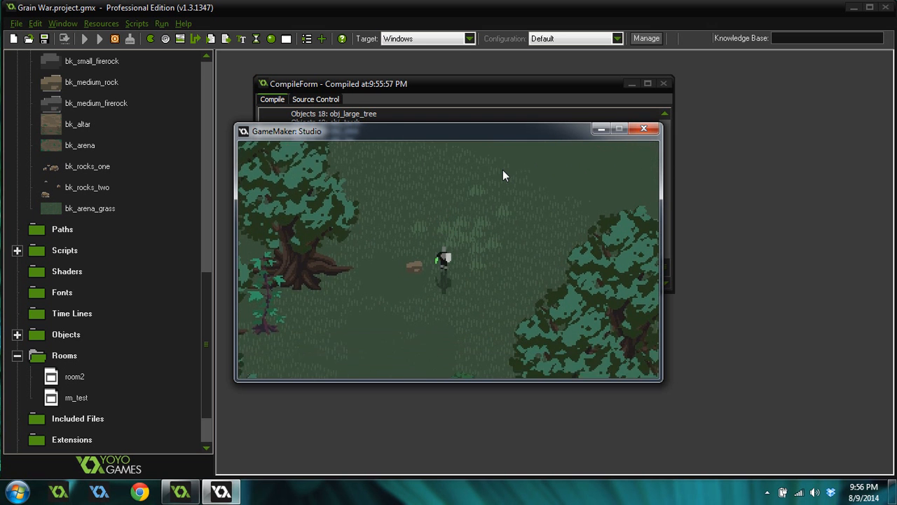
key("Right")
key("Up")
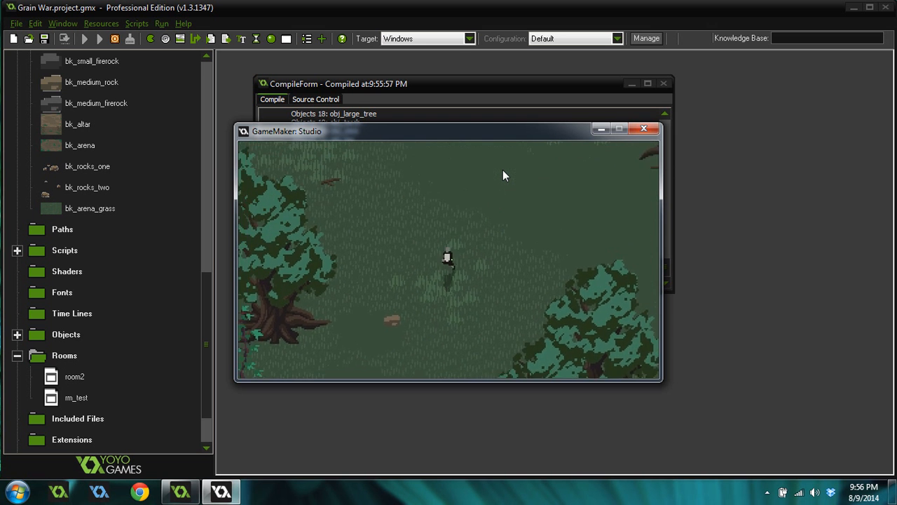
key("Left")
key("Right")
key("Down")
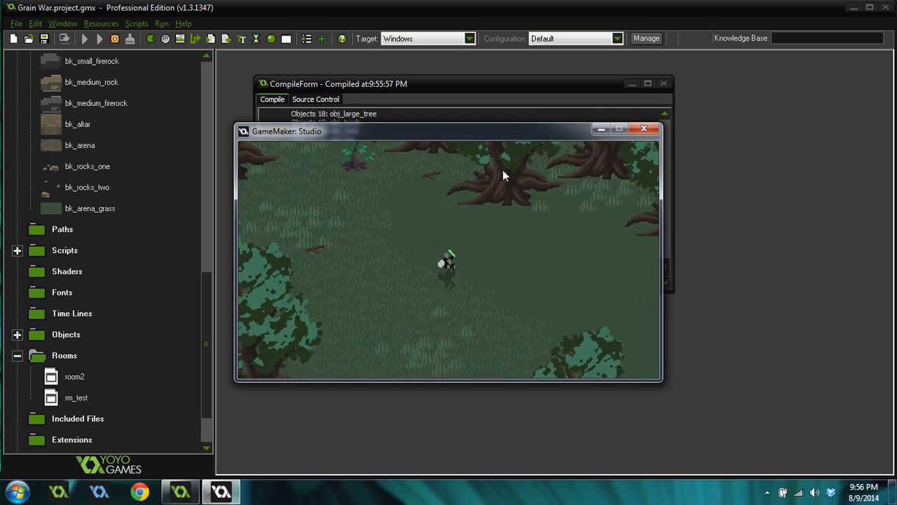
key("Right")
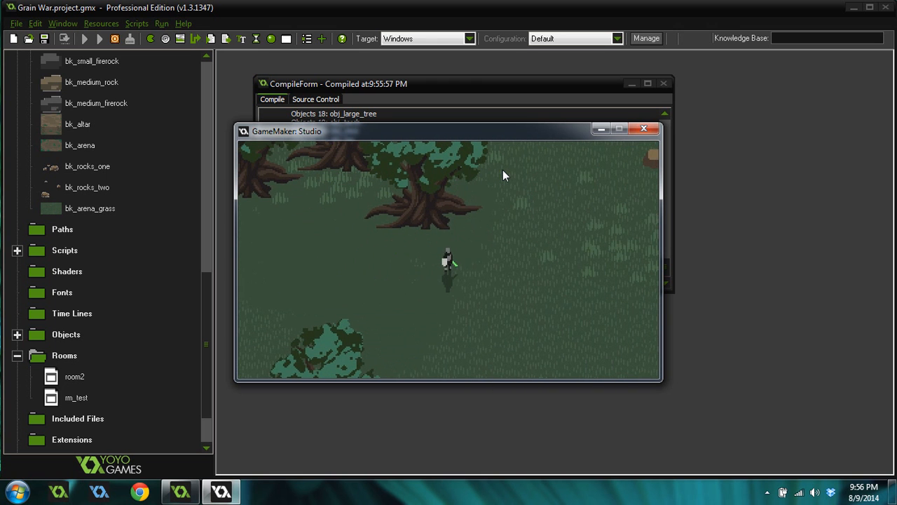